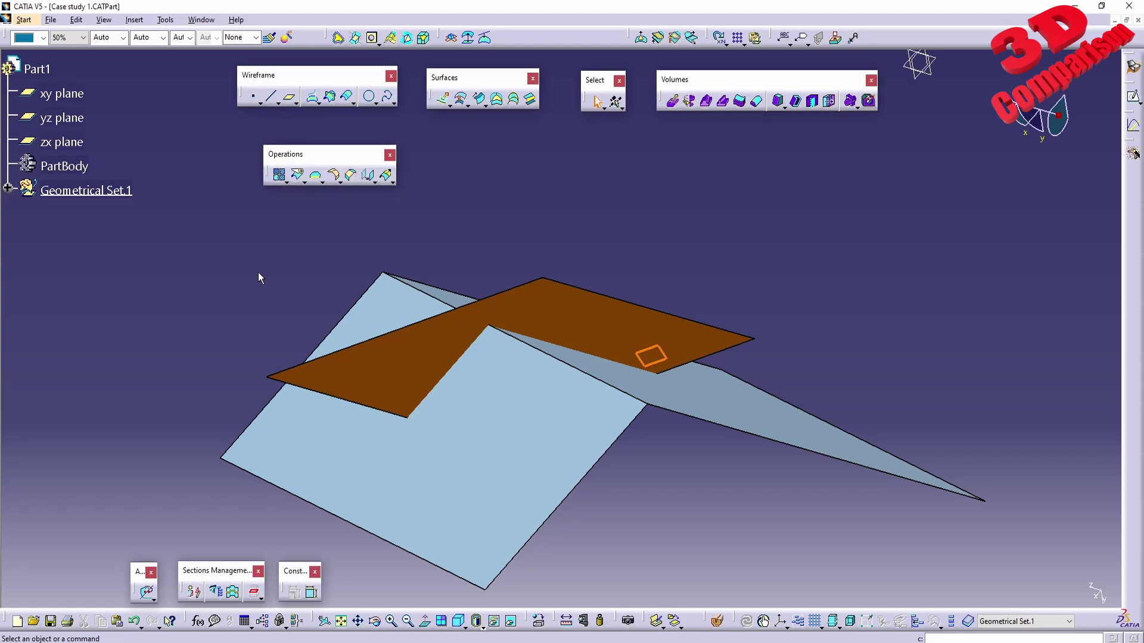
Set up a 5 mm radius edge fillet on the ridge edge of Join.1 with Smooth extremities and preview it
{"action": "left_click", "coordinate": [334, 175]}
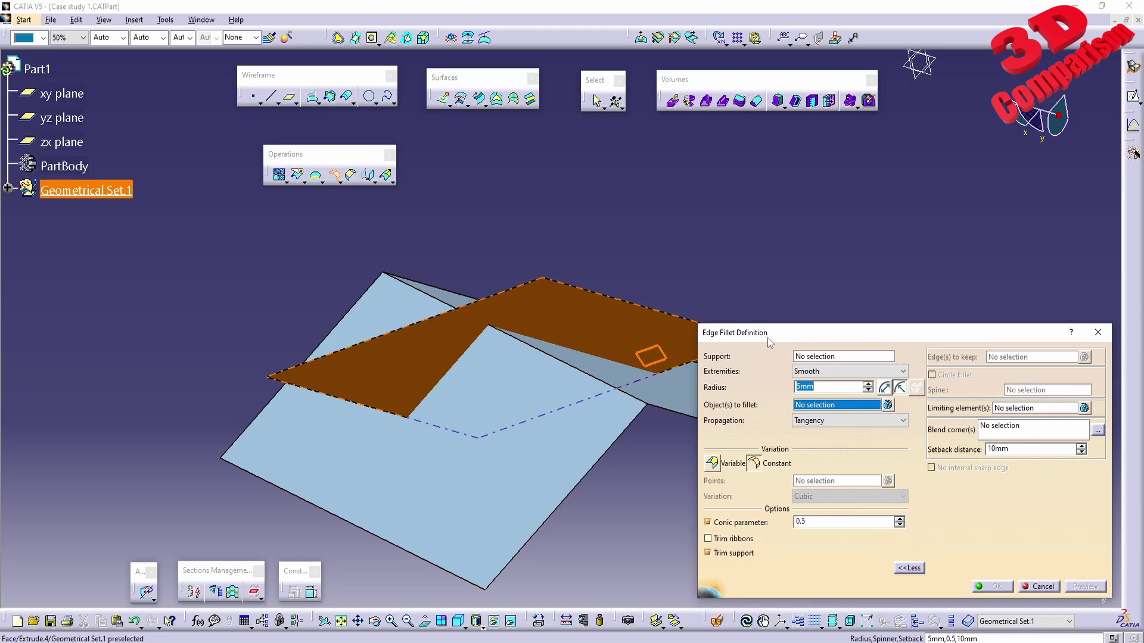
{"action": "left_click", "coordinate": [911, 567]}
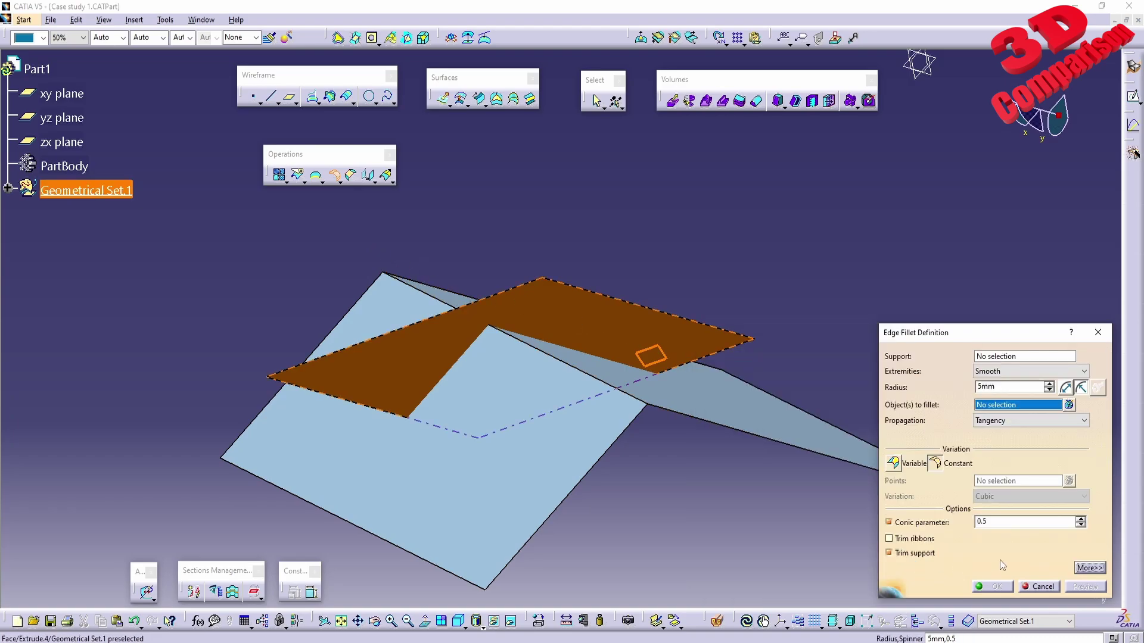
{"action": "left_click", "coordinate": [1092, 568]}
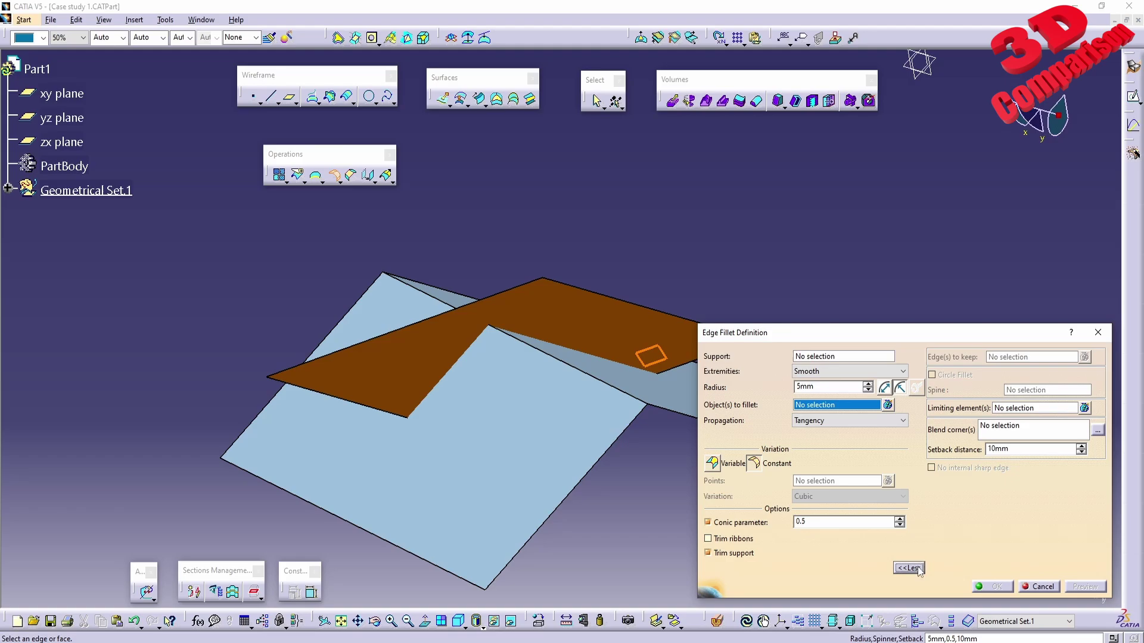
{"action": "middle_click_drag", "start_coordinate": [624, 510], "coordinate": [566, 429]}
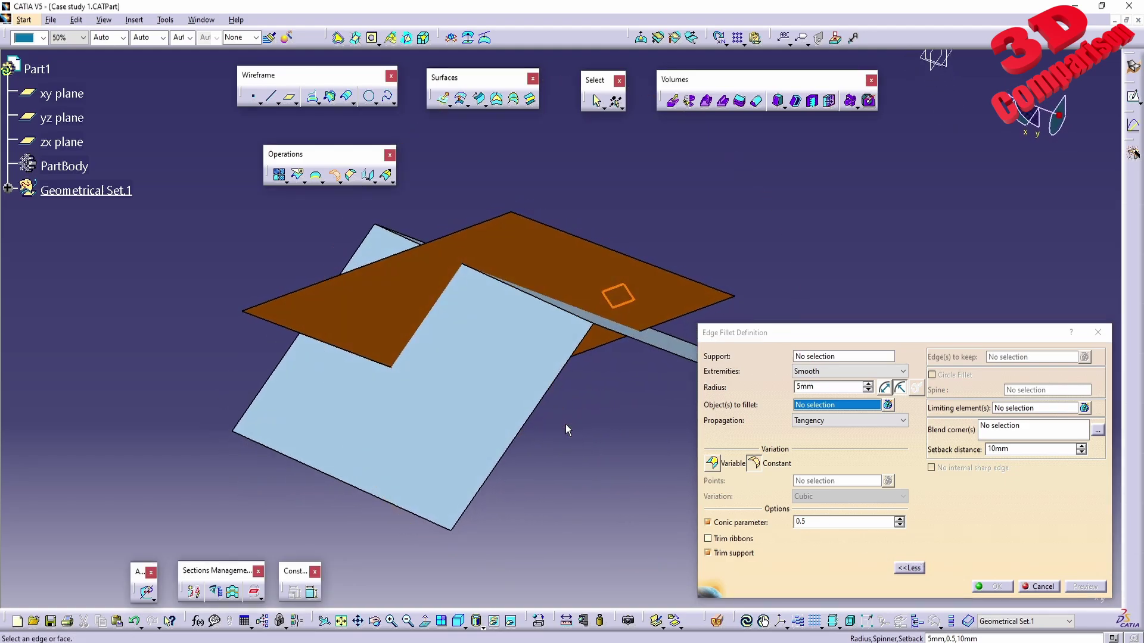
{"action": "left_click", "coordinate": [553, 306]}
{"action": "middle_click_drag", "start_coordinate": [553, 306], "coordinate": [458, 357]}
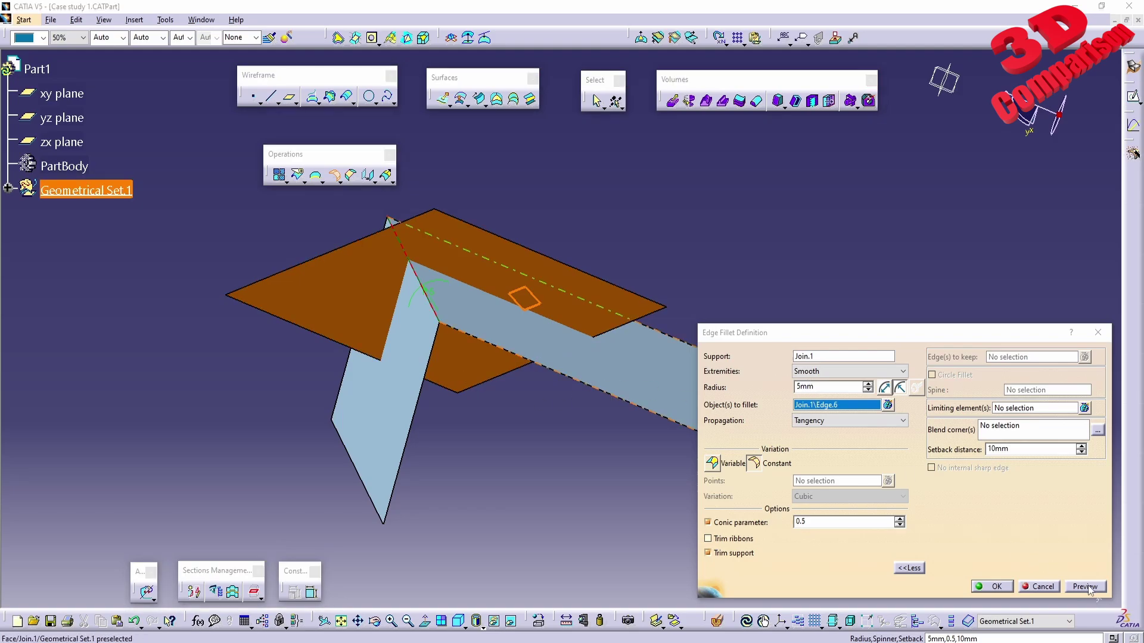
{"action": "middle_click_drag", "start_coordinate": [487, 462], "coordinate": [590, 424]}
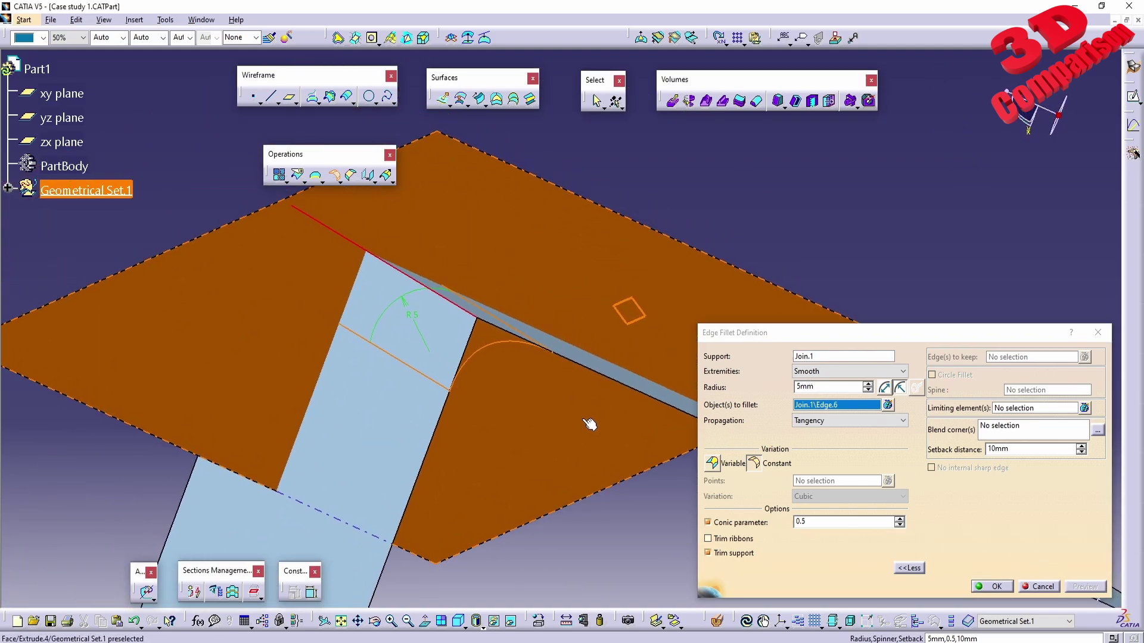
Try Straight extremities for the ridge fillet, switch them to Maximum, and create the fillet
{"action": "left_click", "coordinate": [836, 374]}
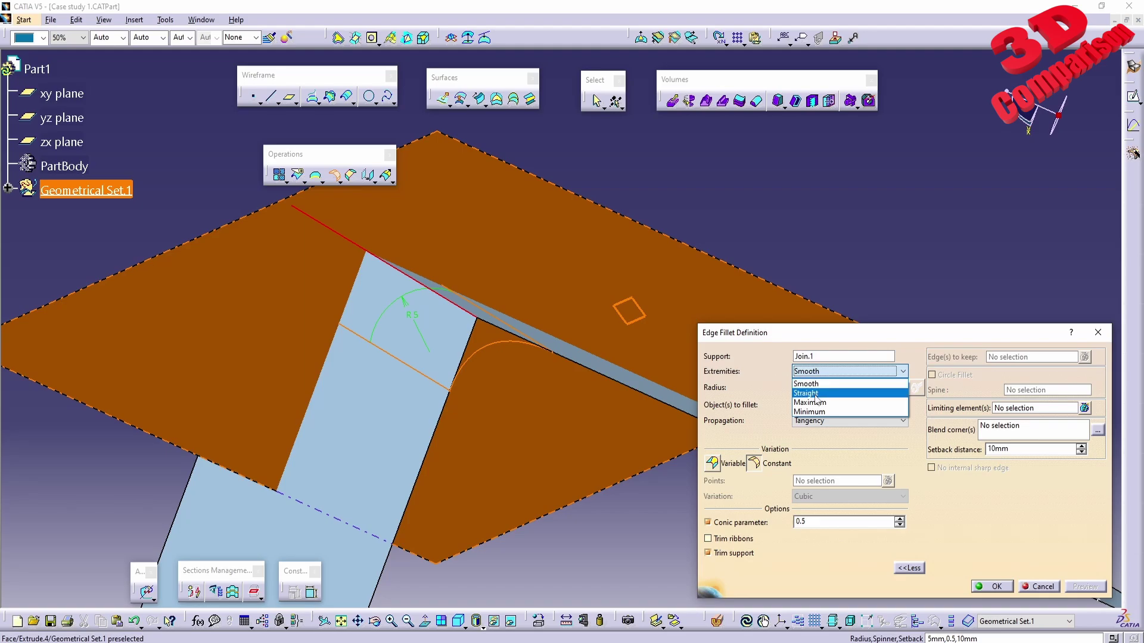
{"action": "left_click", "coordinate": [816, 394]}
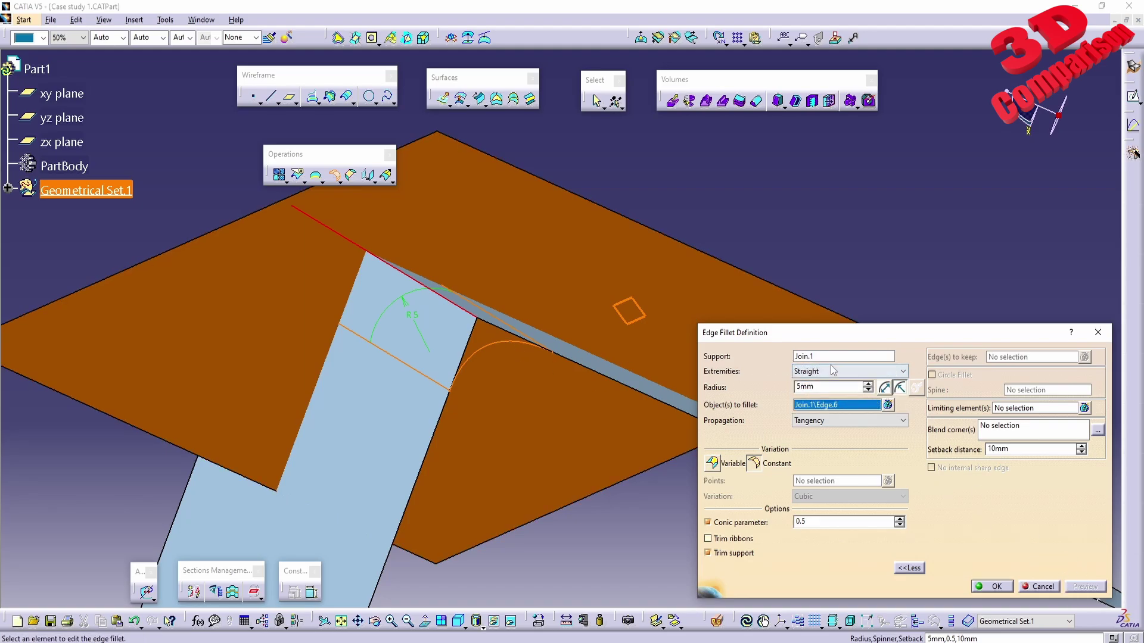
{"action": "left_click", "coordinate": [864, 372]}
{"action": "left_click", "coordinate": [818, 404]}
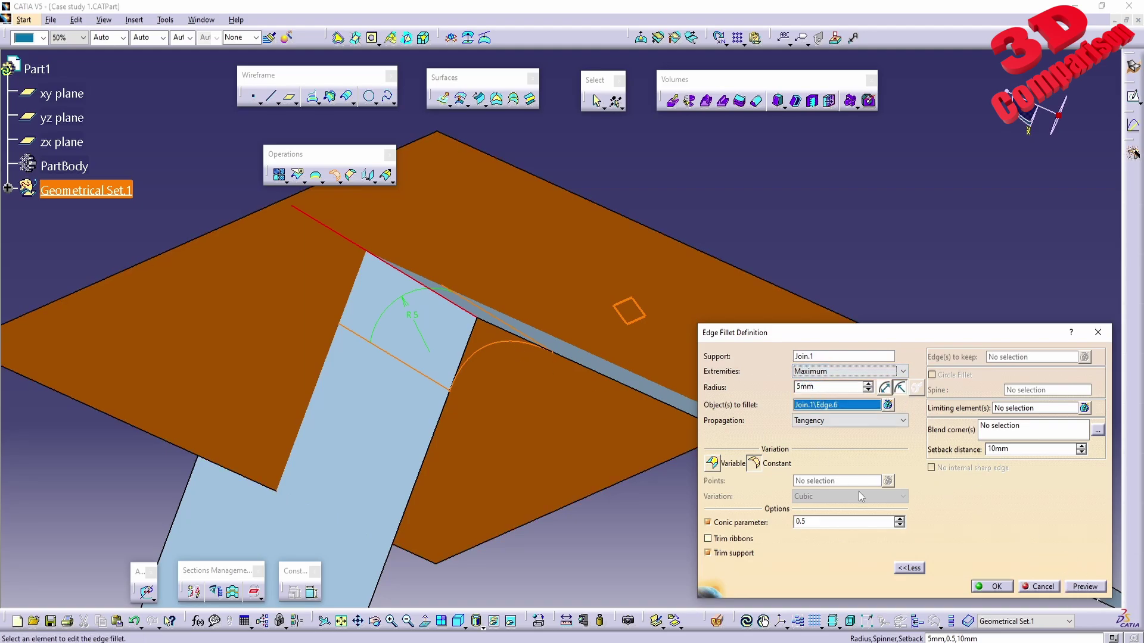
{"action": "left_click", "coordinate": [1087, 587]}
{"action": "middle_click_drag", "start_coordinate": [530, 387], "coordinate": [601, 508]}
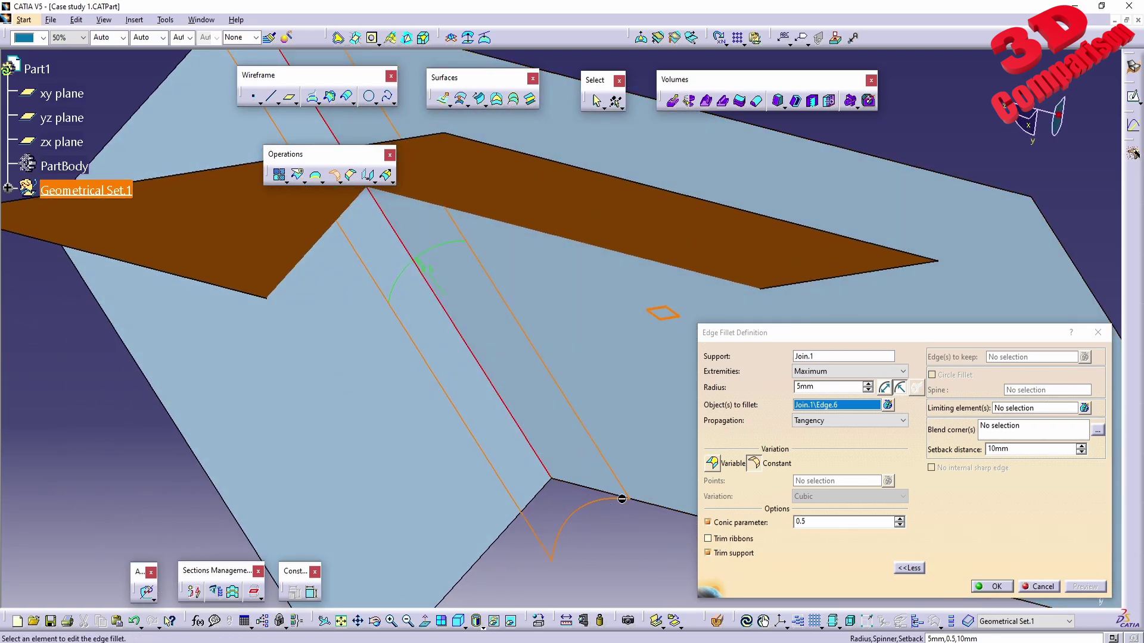
{"action": "middle_click_drag", "start_coordinate": [618, 439], "coordinate": [942, 553]}
{"action": "left_click", "coordinate": [990, 586]}
{"action": "mouse_move", "coordinate": [646, 459]}
{"action": "middle_mouse_down"}
{"action": "mouse_move", "coordinate": [577, 401]}
{"action": "mouse_move", "coordinate": [602, 508]}
{"action": "mouse_move", "coordinate": [692, 429]}
{"action": "mouse_move", "coordinate": [738, 437]}
{"action": "mouse_move", "coordinate": [640, 471]}
{"action": "middle_mouse_up"}
Edit the new edge fillet from the expanded Geometrical Set.1 and change its extremities to Smooth
{"action": "left_click", "coordinate": [9, 190]}
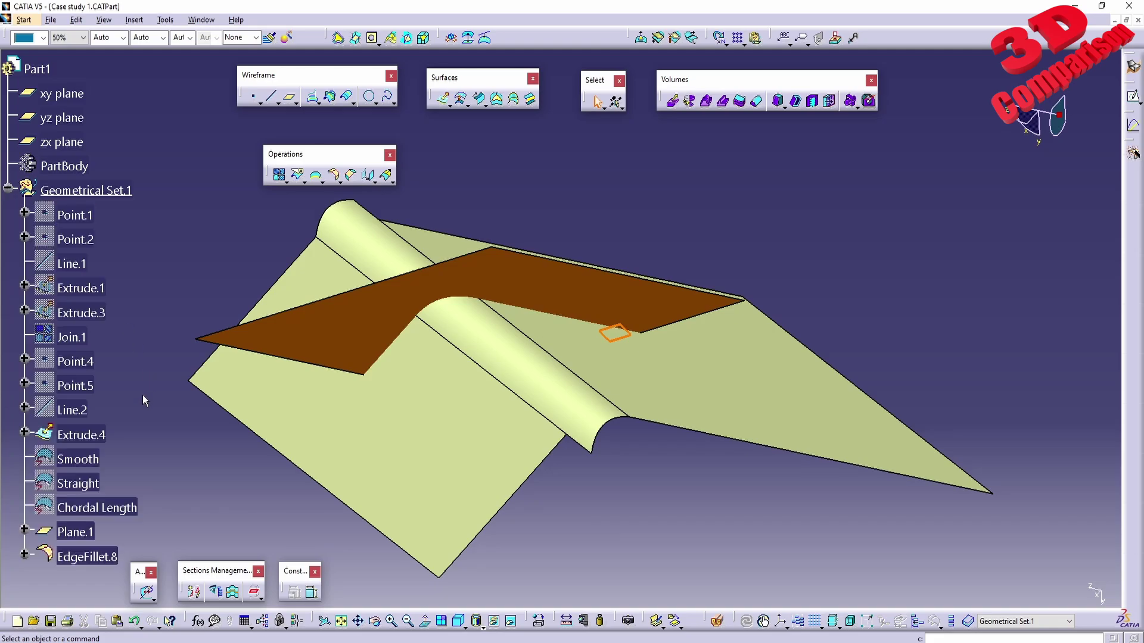
{"action": "double_click", "coordinate": [90, 551]}
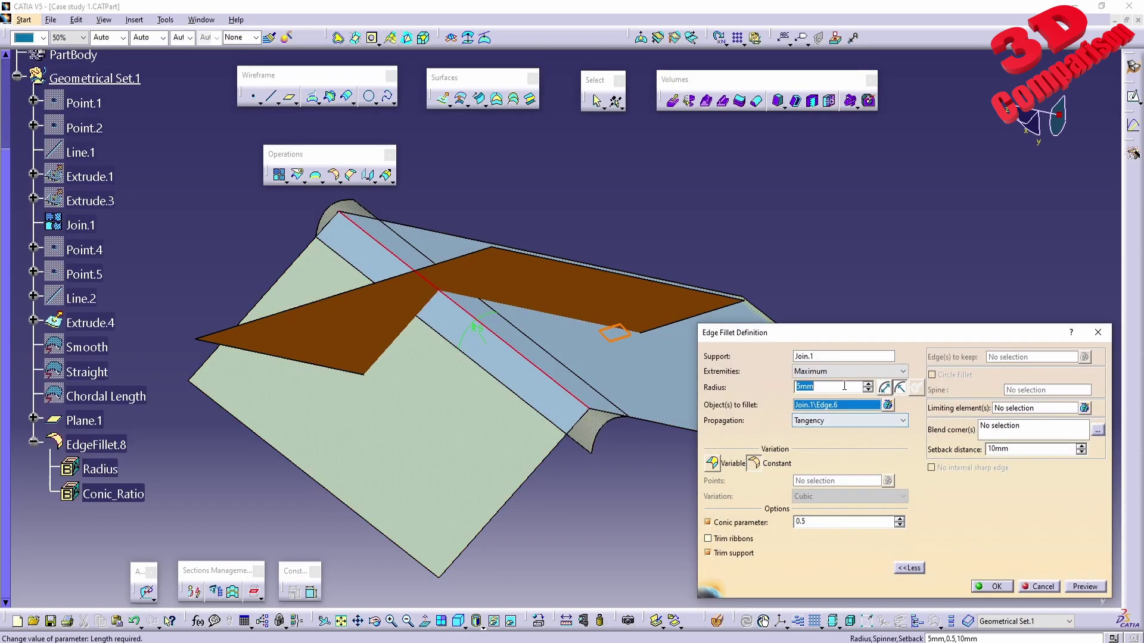
{"action": "left_click", "coordinate": [903, 372]}
{"action": "left_click", "coordinate": [822, 391]}
{"action": "left_click", "coordinate": [984, 585]}
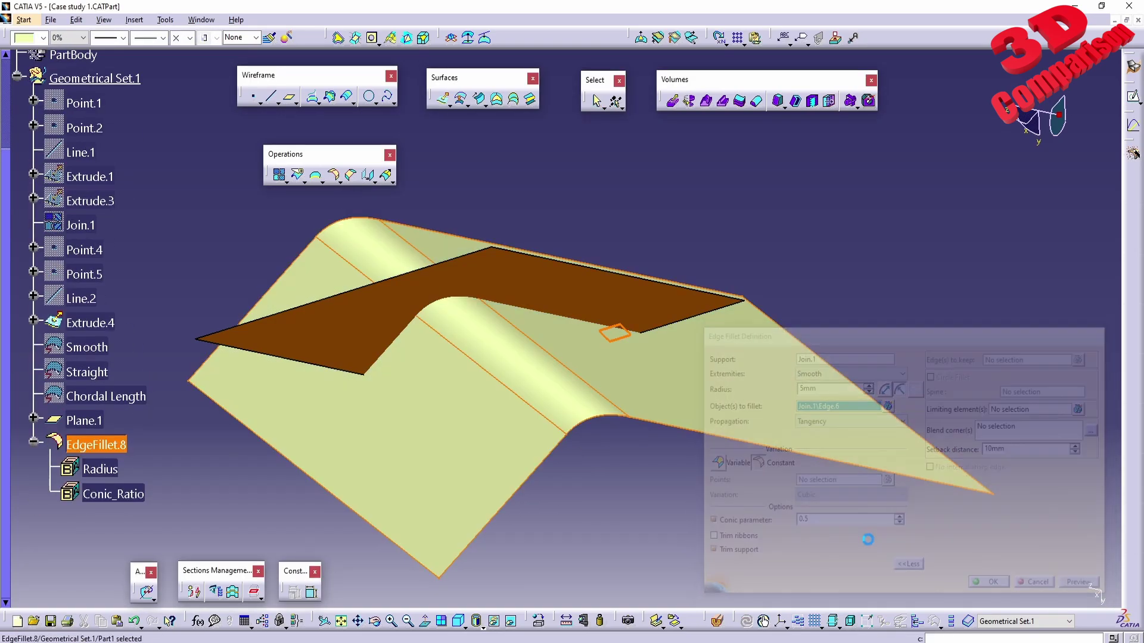
{"action": "middle_click_drag", "start_coordinate": [584, 376], "coordinate": [620, 409]}
{"action": "middle_click_drag", "start_coordinate": [537, 414], "coordinate": [470, 429]}
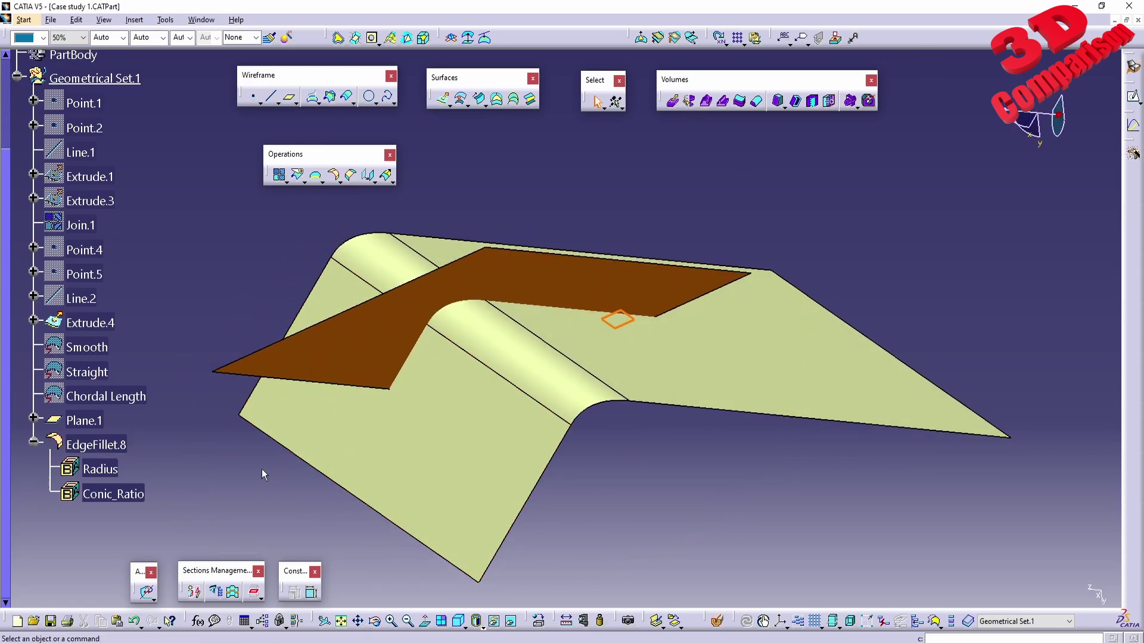
Edit the ridge fillet and change its extremities to Minimum
{"action": "double_click", "coordinate": [469, 429]}
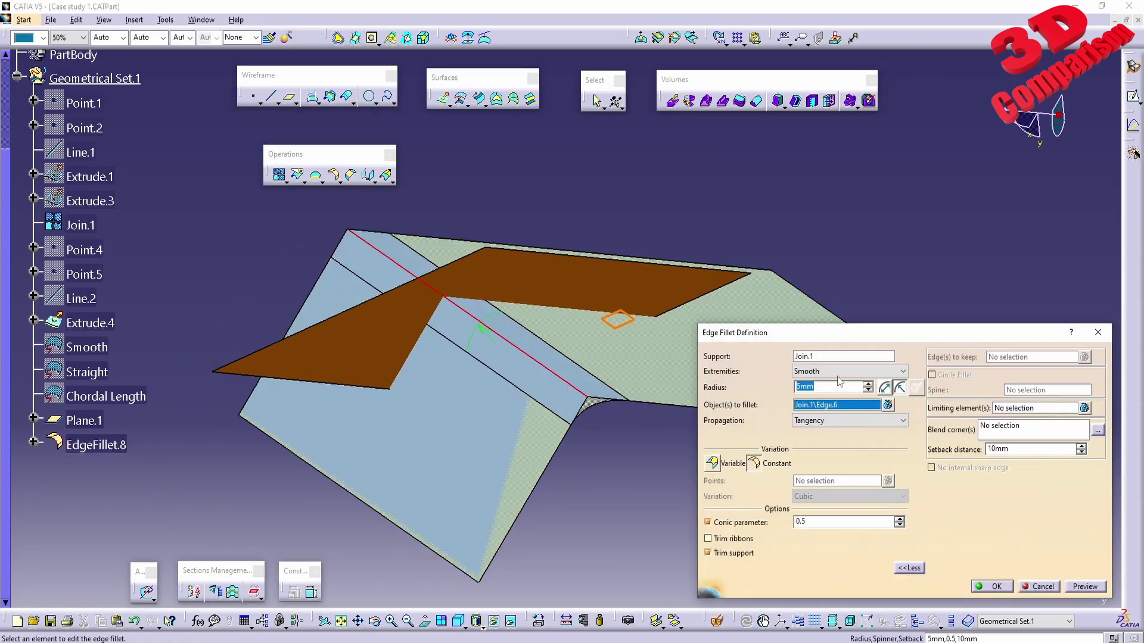
{"action": "left_click", "coordinate": [839, 372]}
{"action": "left_click", "coordinate": [822, 414]}
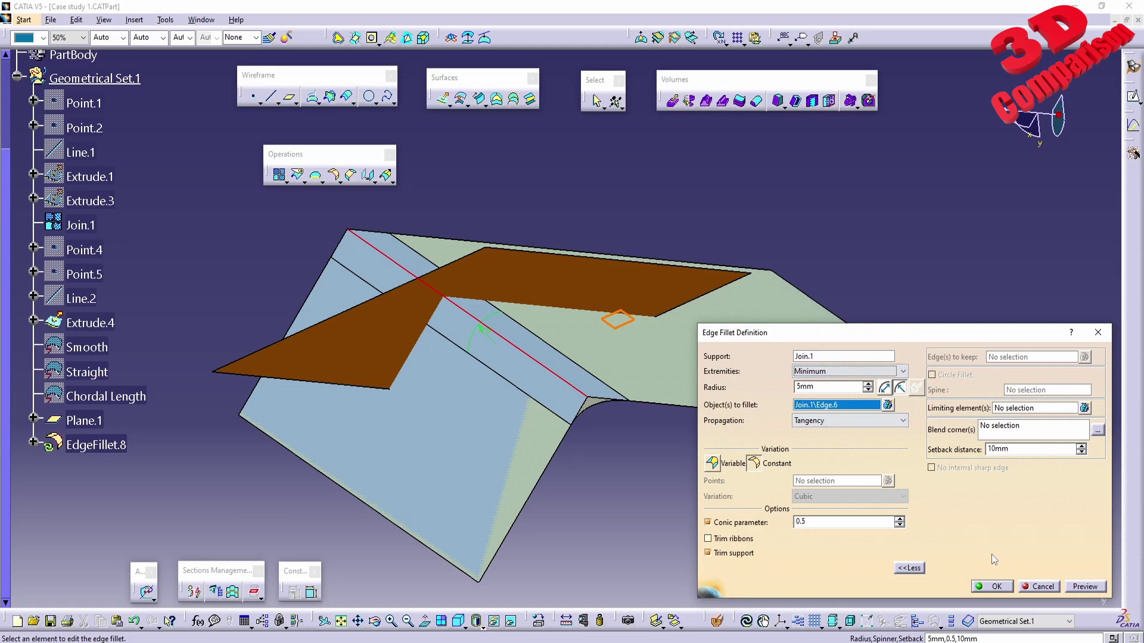
{"action": "left_click", "coordinate": [996, 587]}
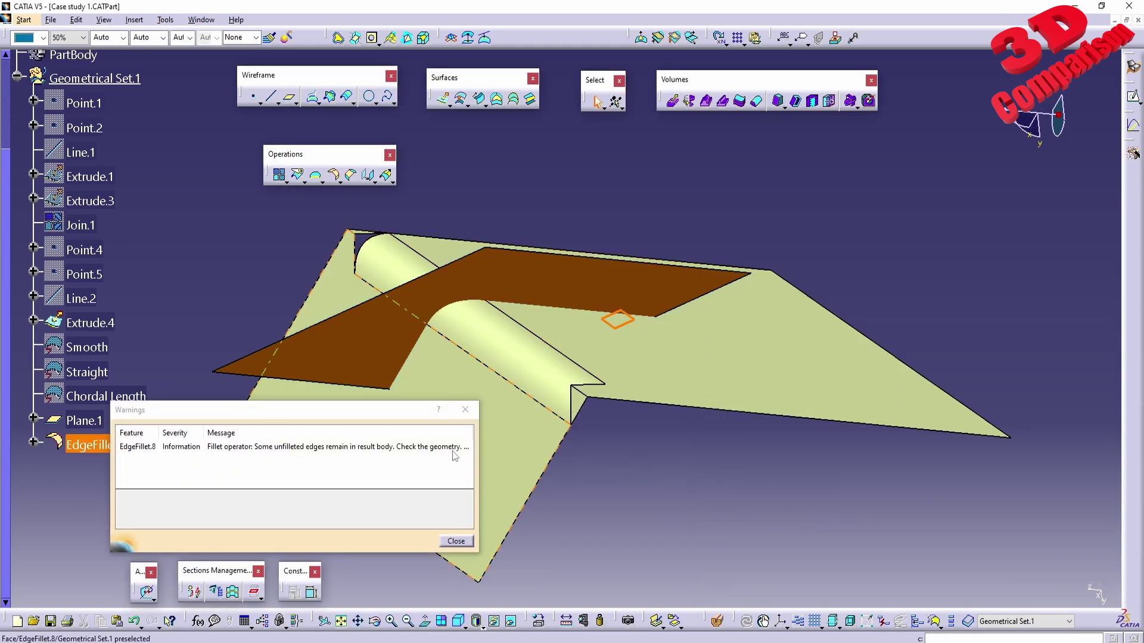
Widen the warnings window and its message column to read the fillet message, and examine the fillet's ends
{"action": "left_click_drag", "start_coordinate": [351, 422], "coordinate": [732, 119]}
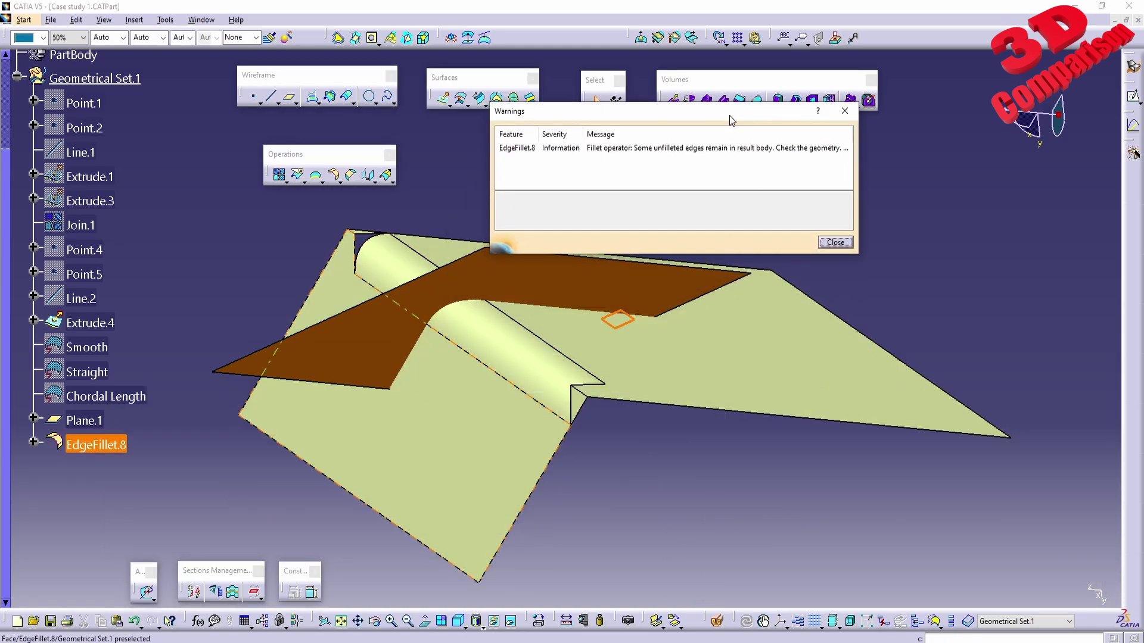
{"action": "left_click_drag", "start_coordinate": [858, 168], "coordinate": [992, 168]}
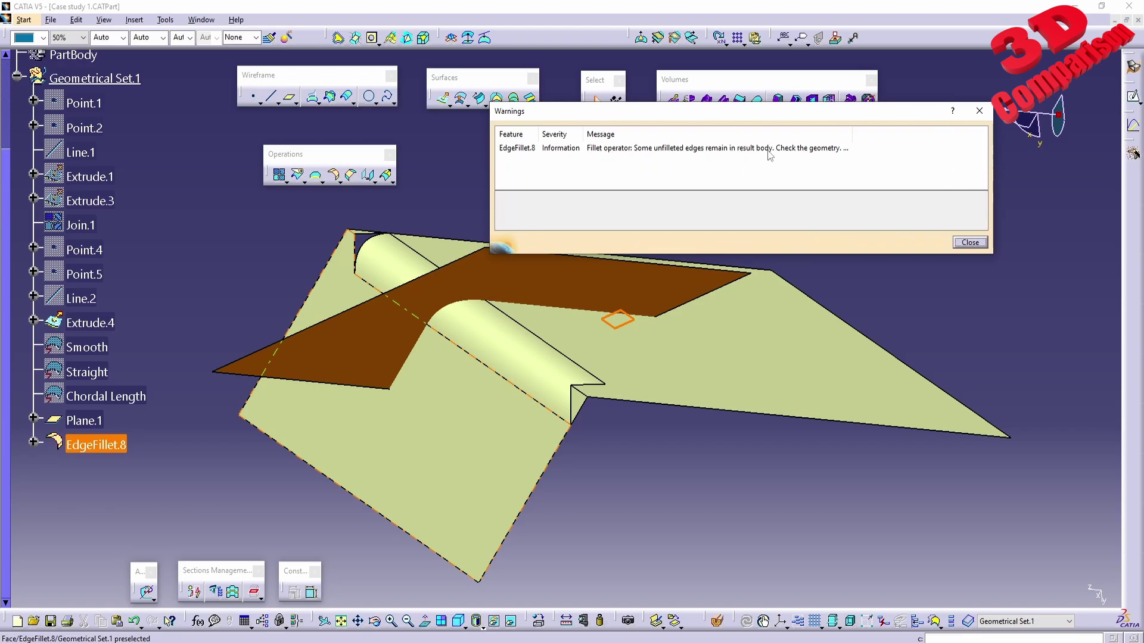
{"action": "left_click_drag", "start_coordinate": [852, 134], "coordinate": [977, 135]}
{"action": "left_click", "coordinate": [964, 267]}
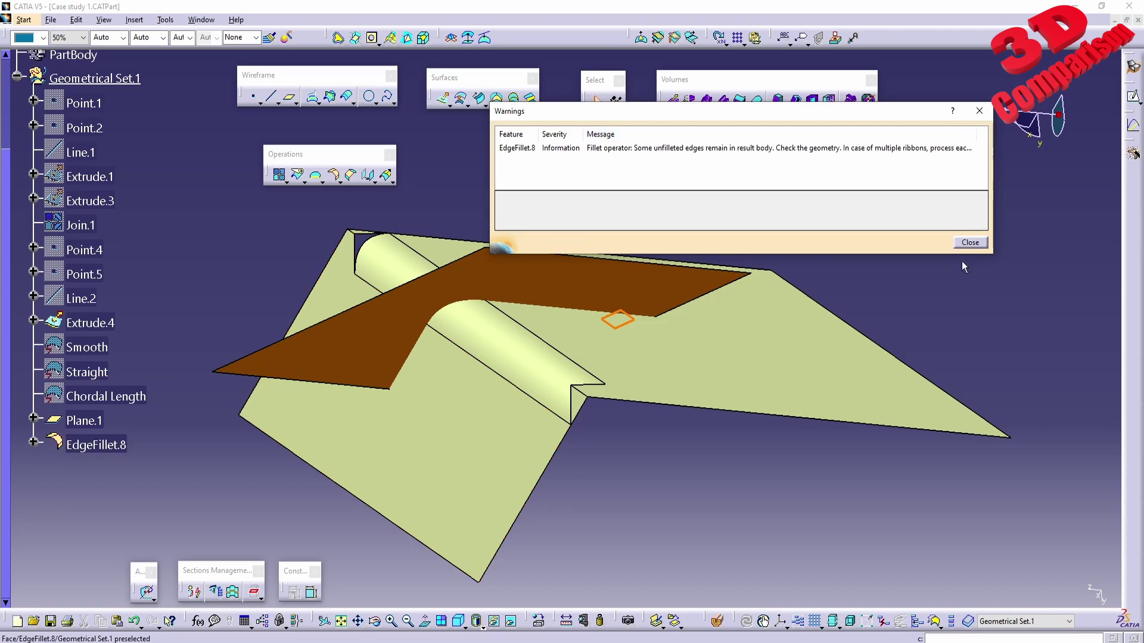
{"action": "left_click", "coordinate": [970, 243]}
{"action": "middle_click_drag", "start_coordinate": [554, 328], "coordinate": [426, 254]}
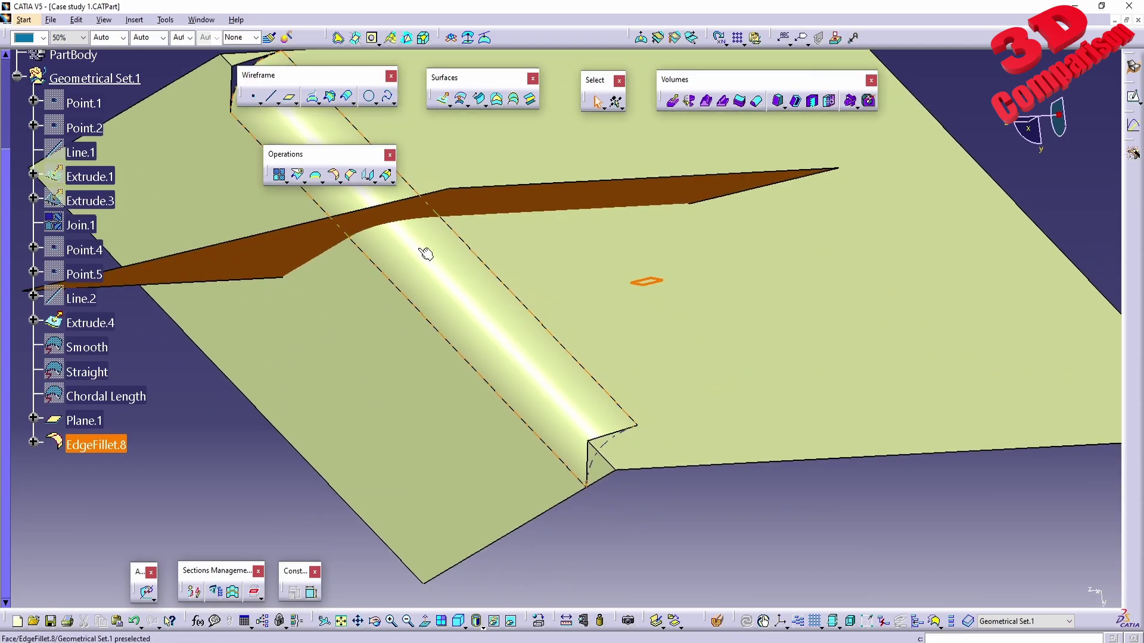
{"action": "middle_click_drag", "start_coordinate": [516, 352], "coordinate": [653, 414]}
Edit the ridge fillet to use Smooth extremities and a 5 mm chordal length instead of a radius
{"action": "double_click", "coordinate": [653, 413]}
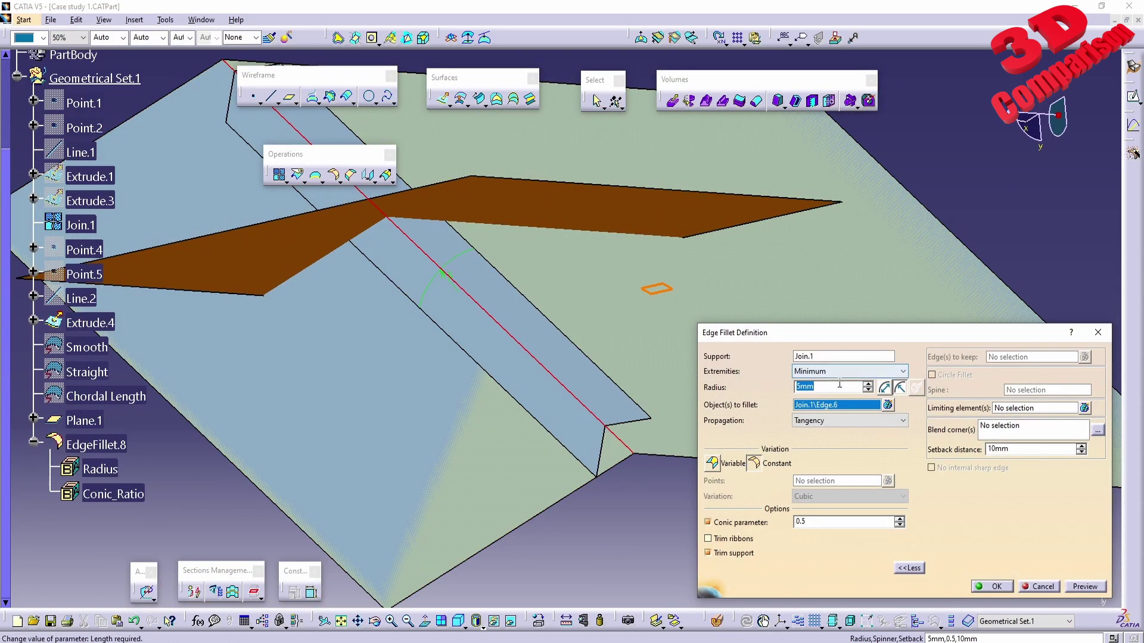
{"action": "left_click", "coordinate": [841, 371]}
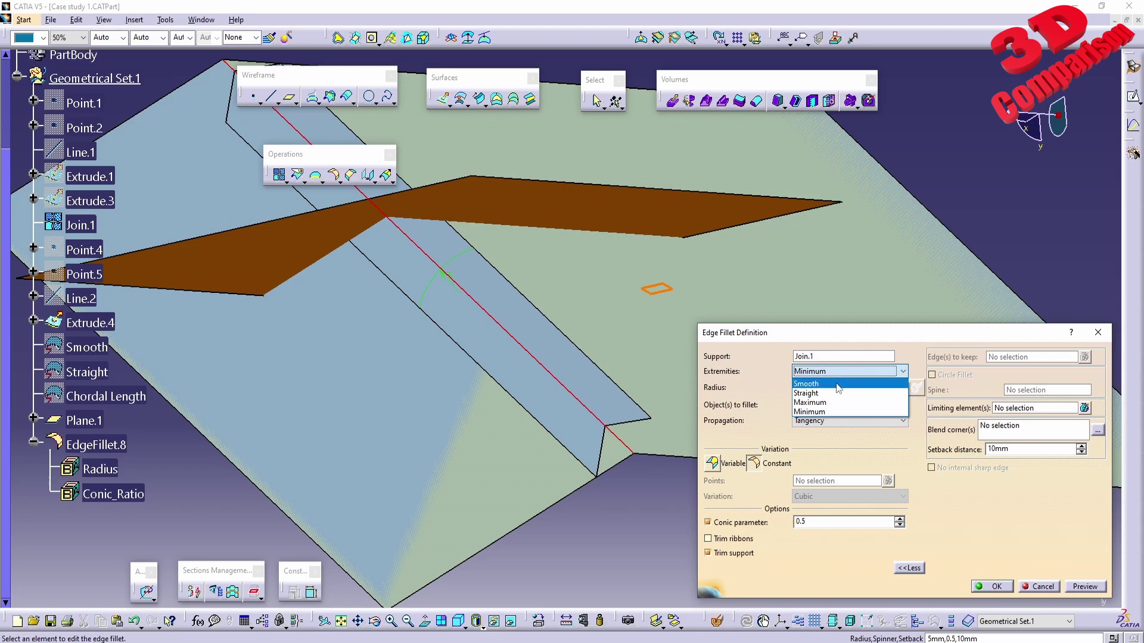
{"action": "left_click", "coordinate": [839, 384]}
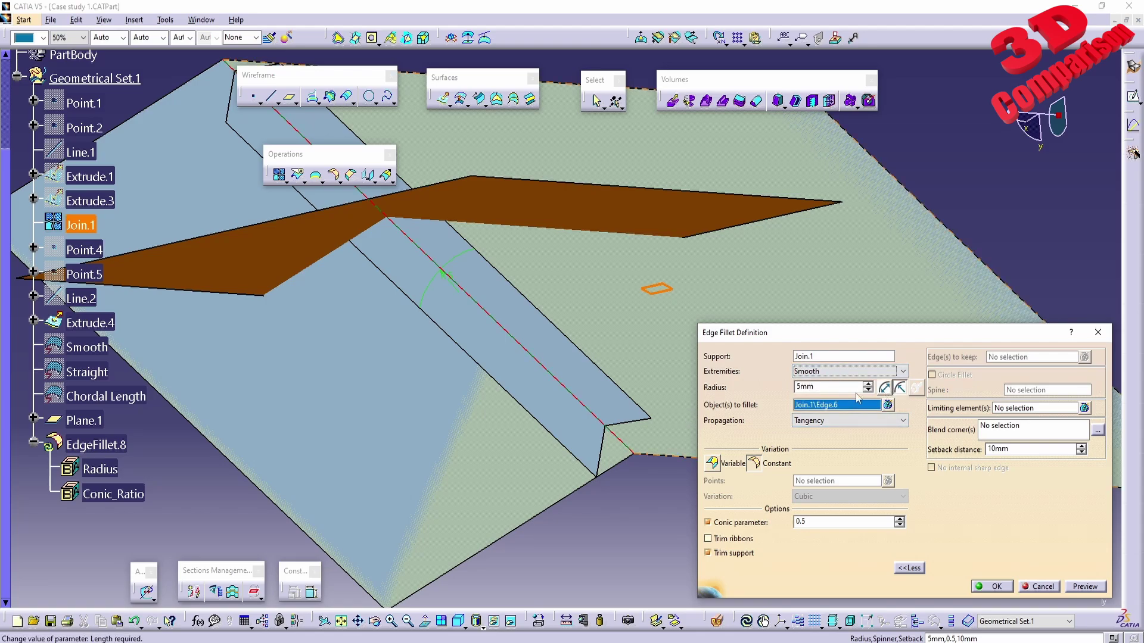
{"action": "left_click", "coordinate": [886, 388]}
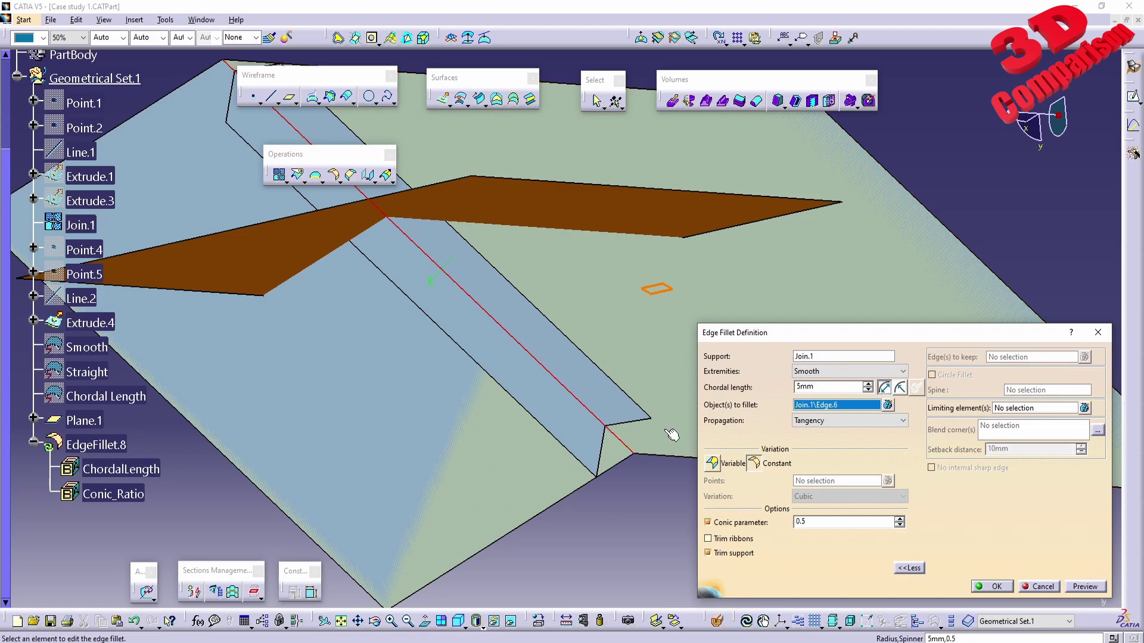
{"action": "middle_click_drag", "start_coordinate": [685, 417], "coordinate": [515, 313]}
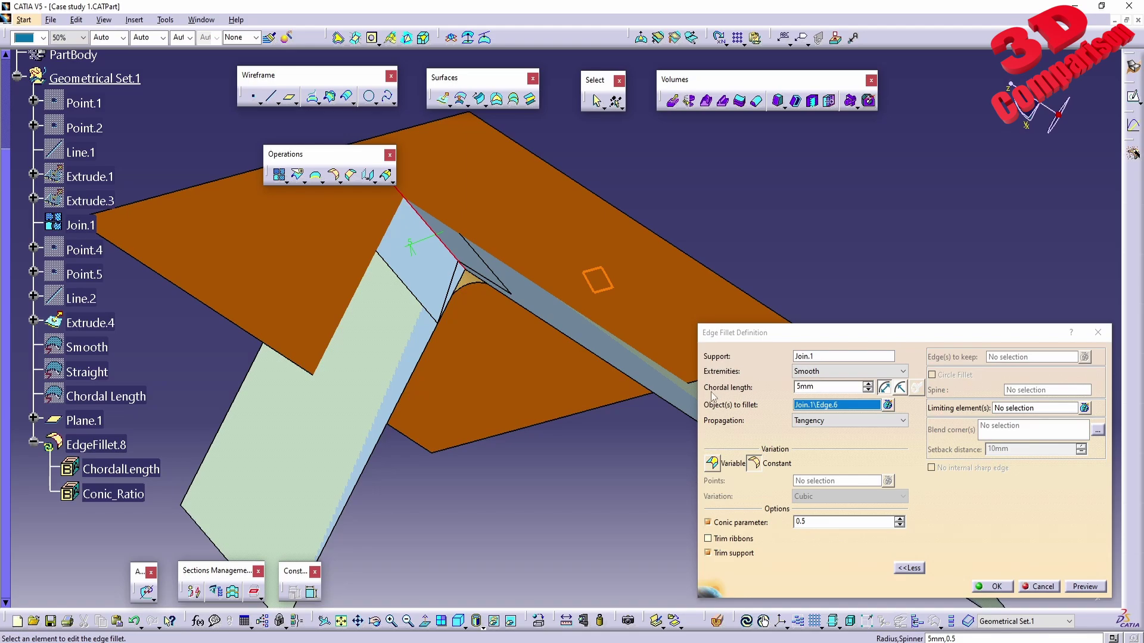
{"action": "left_click", "coordinate": [992, 586]}
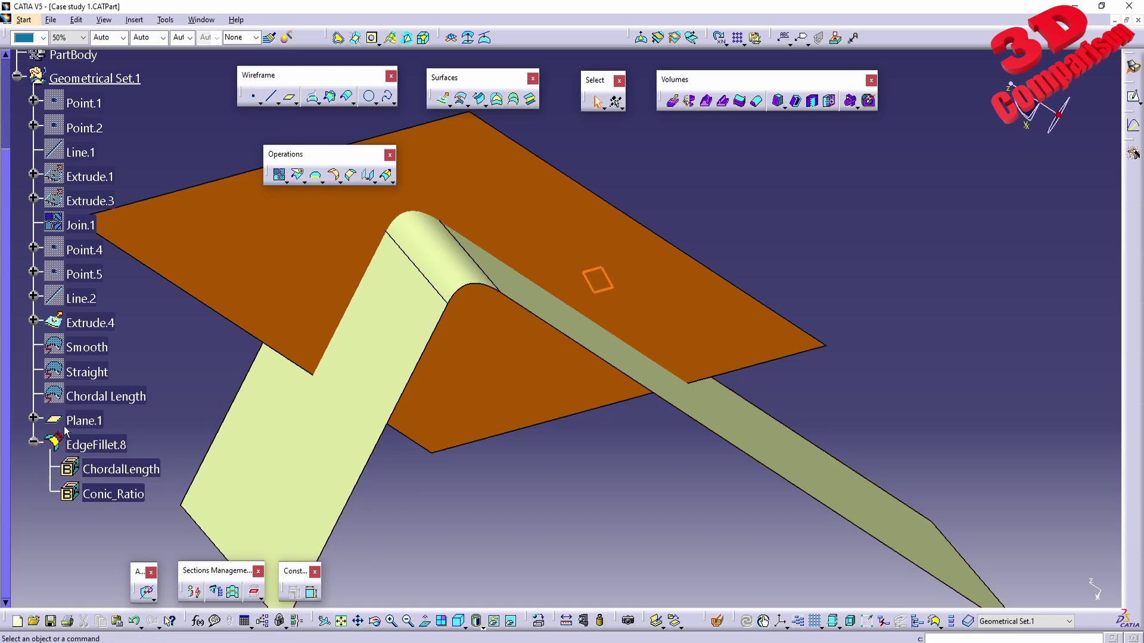
Copy EdgeFillet.8 and paste it as an unlinked surface with the As Result option
{"action": "right_click", "coordinate": [88, 447]}
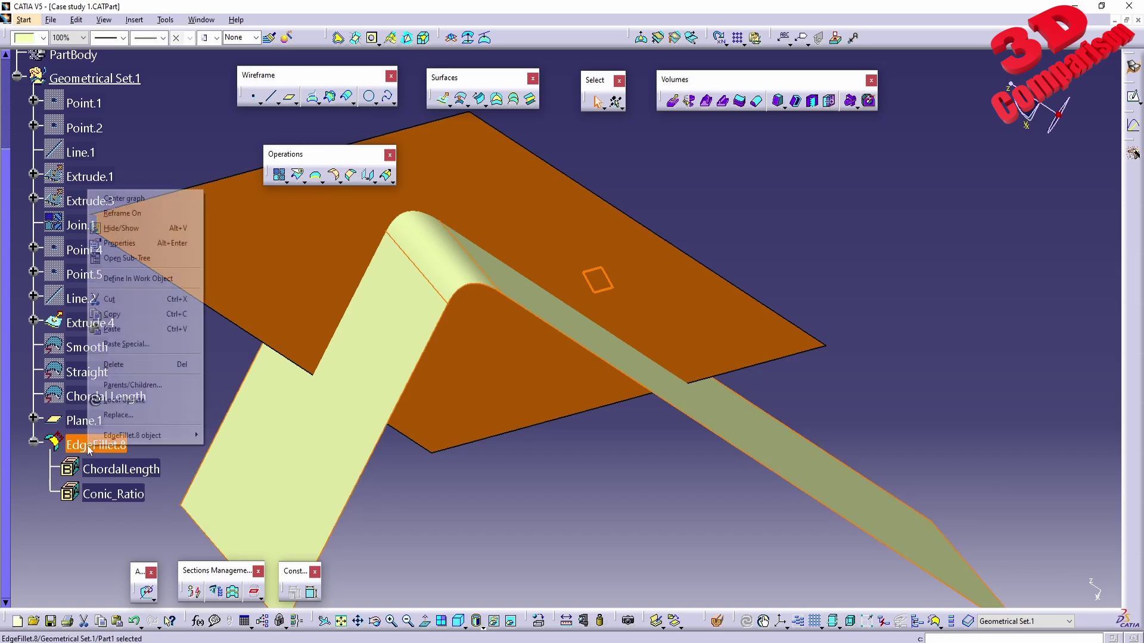
{"action": "left_click", "coordinate": [112, 314]}
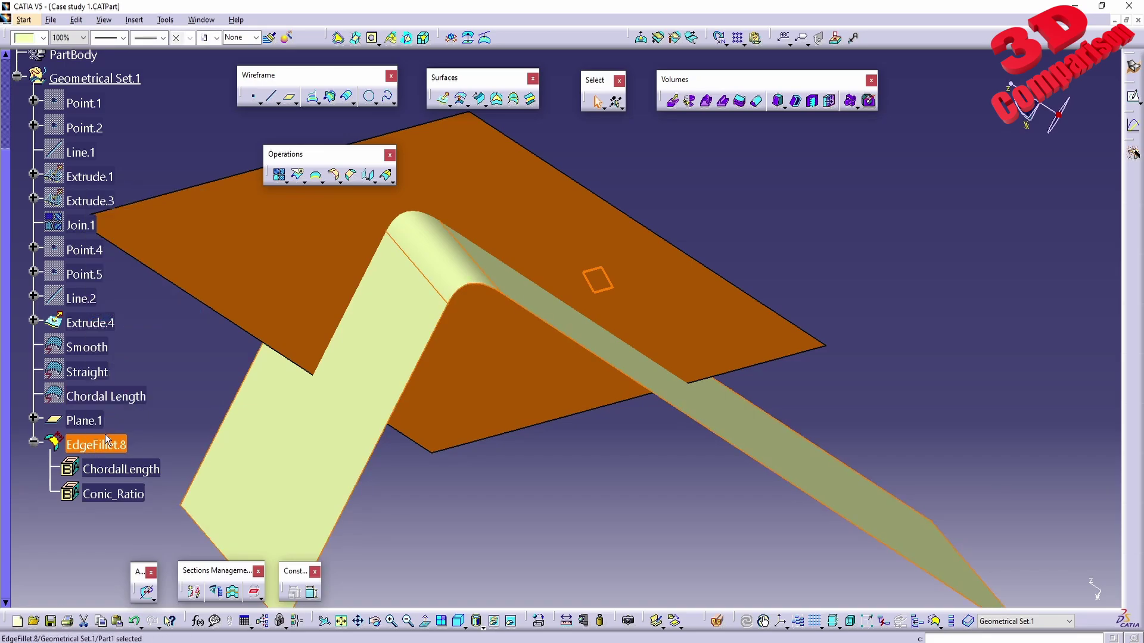
{"action": "right_click", "coordinate": [107, 440]}
{"action": "left_click", "coordinate": [197, 334]}
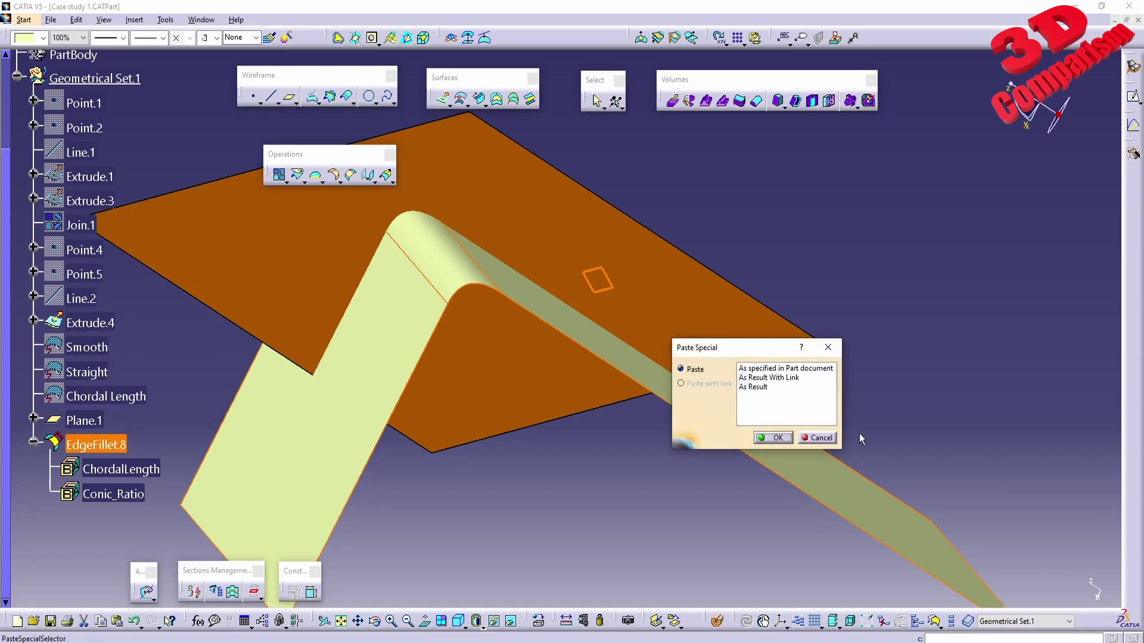
{"action": "left_click", "coordinate": [753, 387]}
{"action": "left_click", "coordinate": [773, 438]}
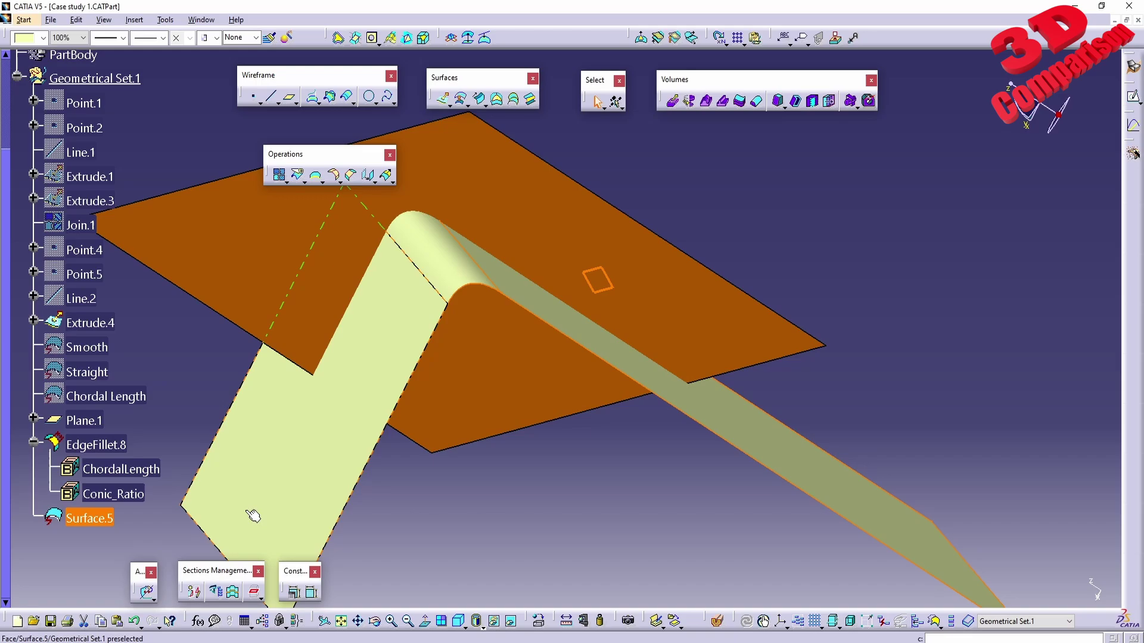
Rename the pasted result surface as "Chordal 5 mm"
{"action": "right_click", "coordinate": [96, 520]}
{"action": "left_click", "coordinate": [127, 316]}
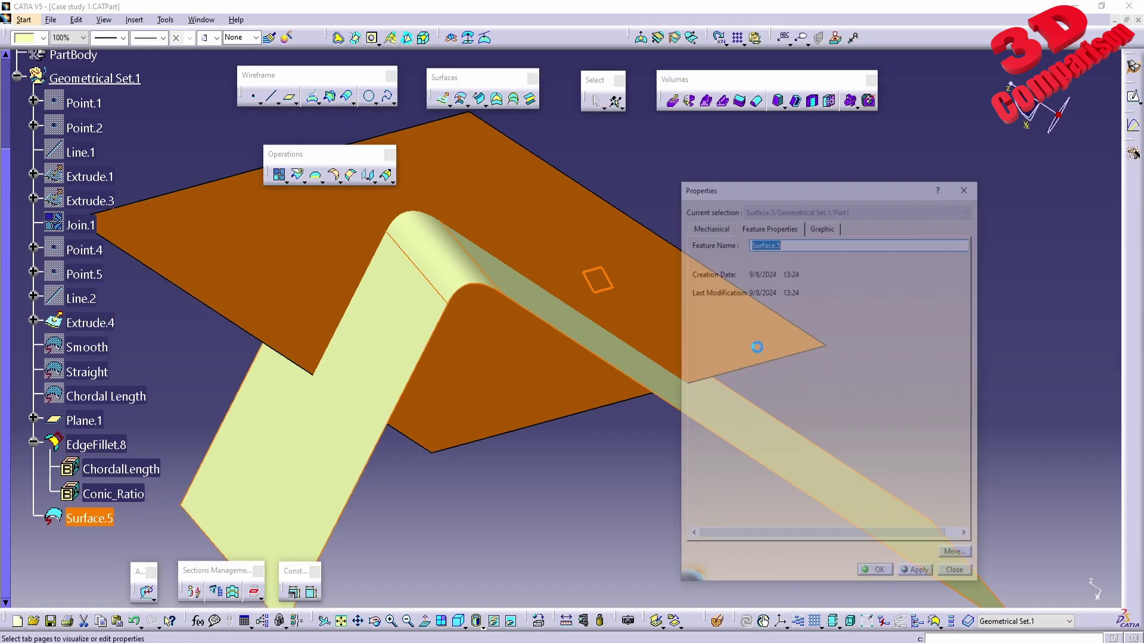
{"action": "type", "text": "Chordal"}
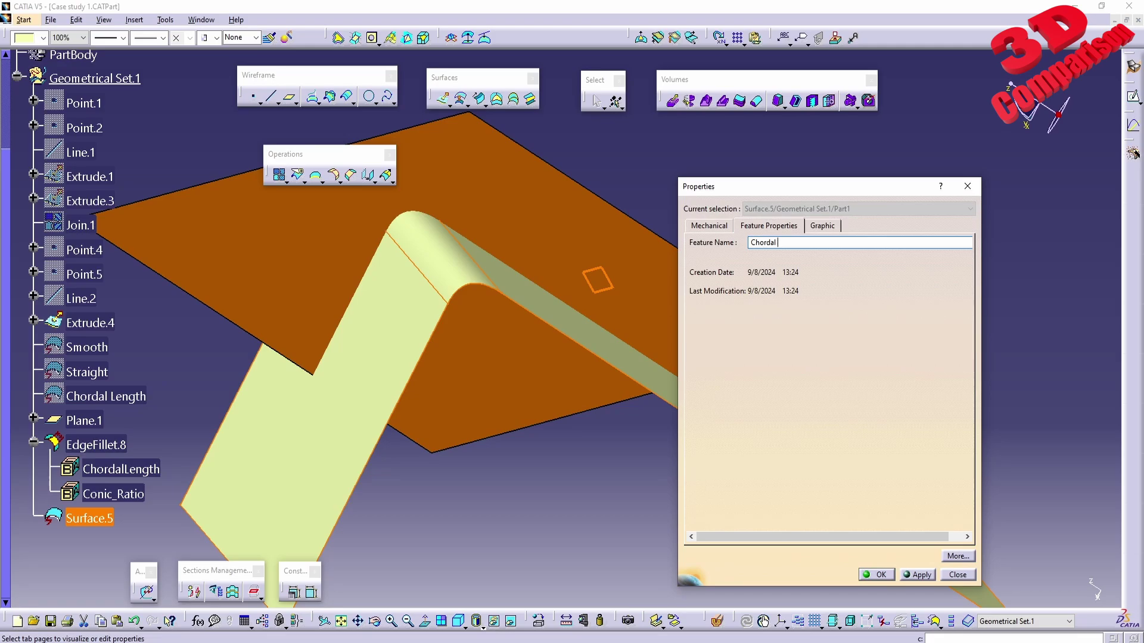
{"action": "type", "text": " 5 mm"}
{"action": "key", "text": "Return"}
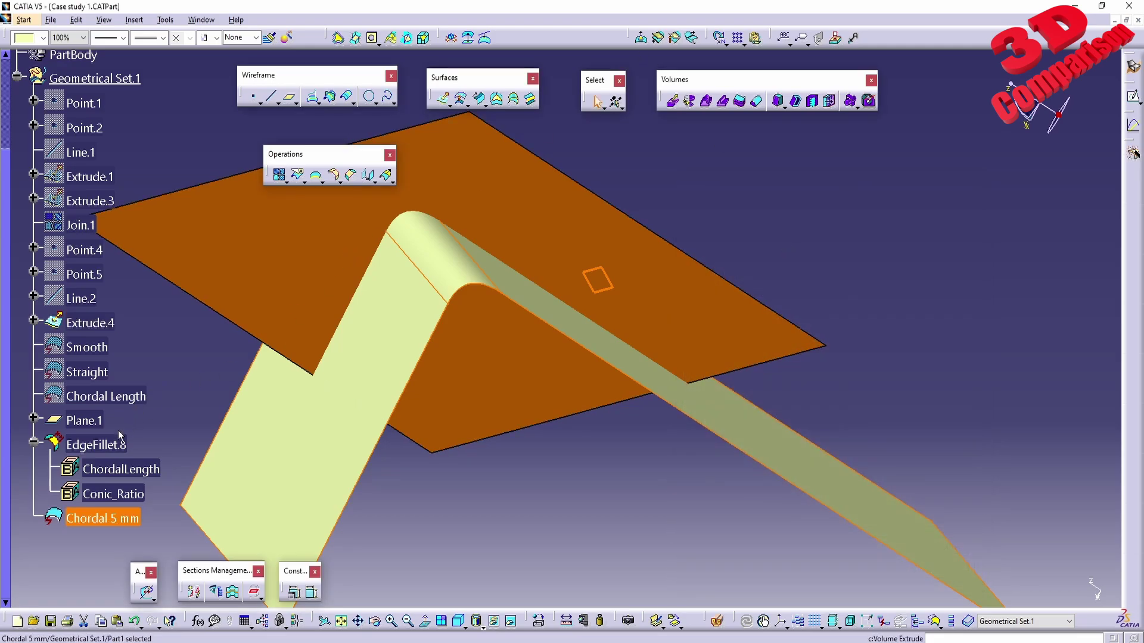
Delete EdgeFillet.8 from the geometrical set
{"action": "left_click", "coordinate": [95, 444]}
{"action": "key", "text": "Delete"}
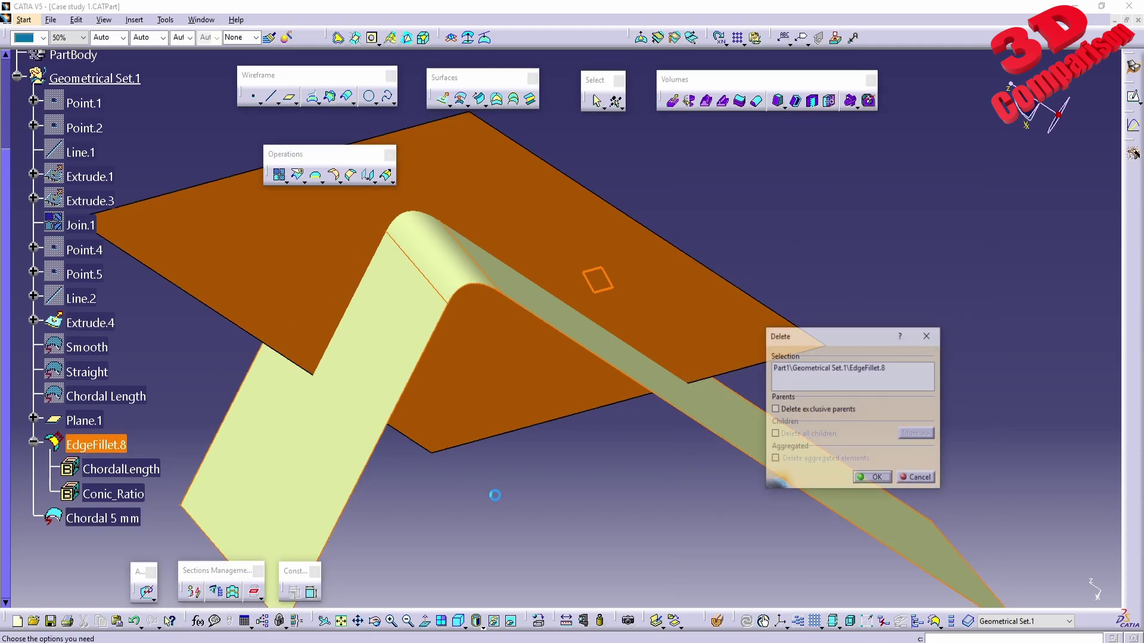
{"action": "left_click", "coordinate": [871, 478]}
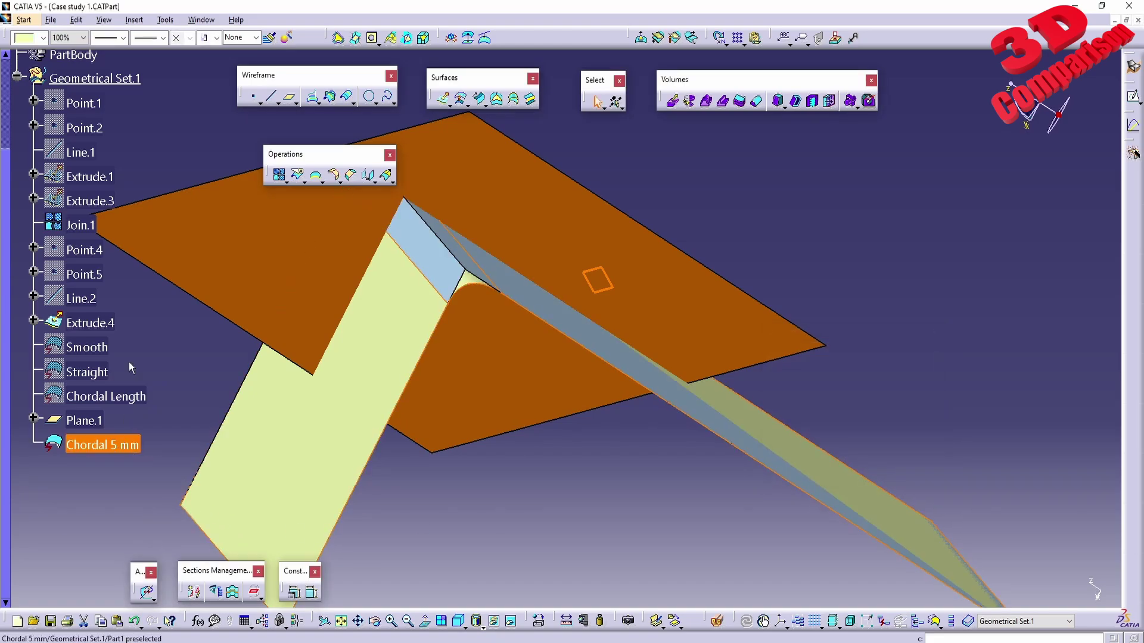
Colour the Chordal 5 mm surface bright green
{"action": "left_click", "coordinate": [43, 38]}
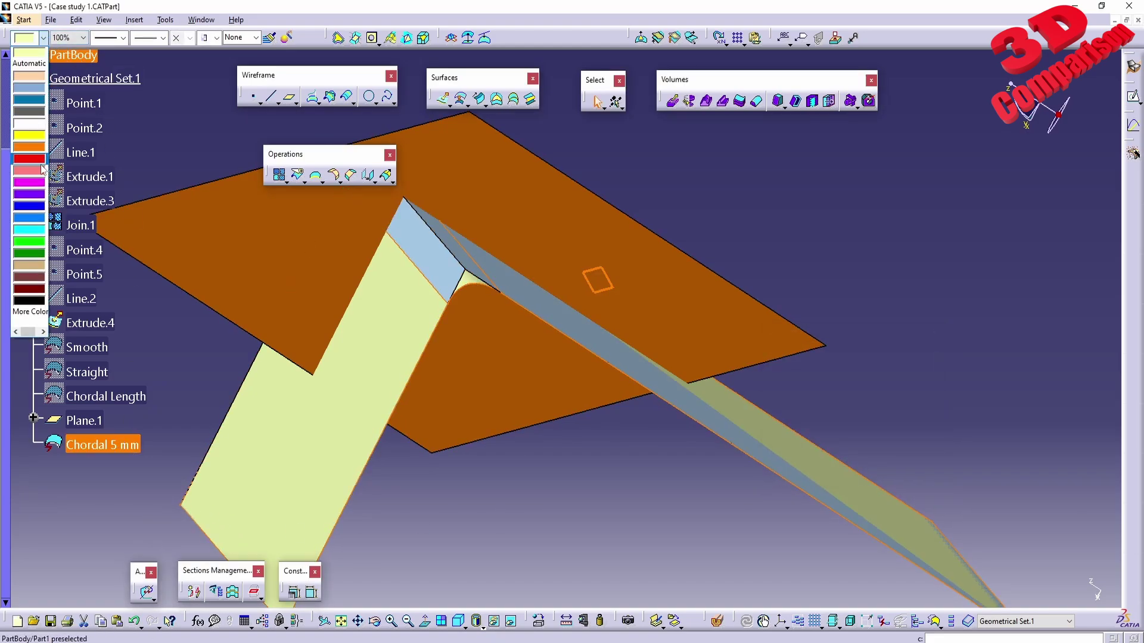
{"action": "left_click", "coordinate": [35, 242]}
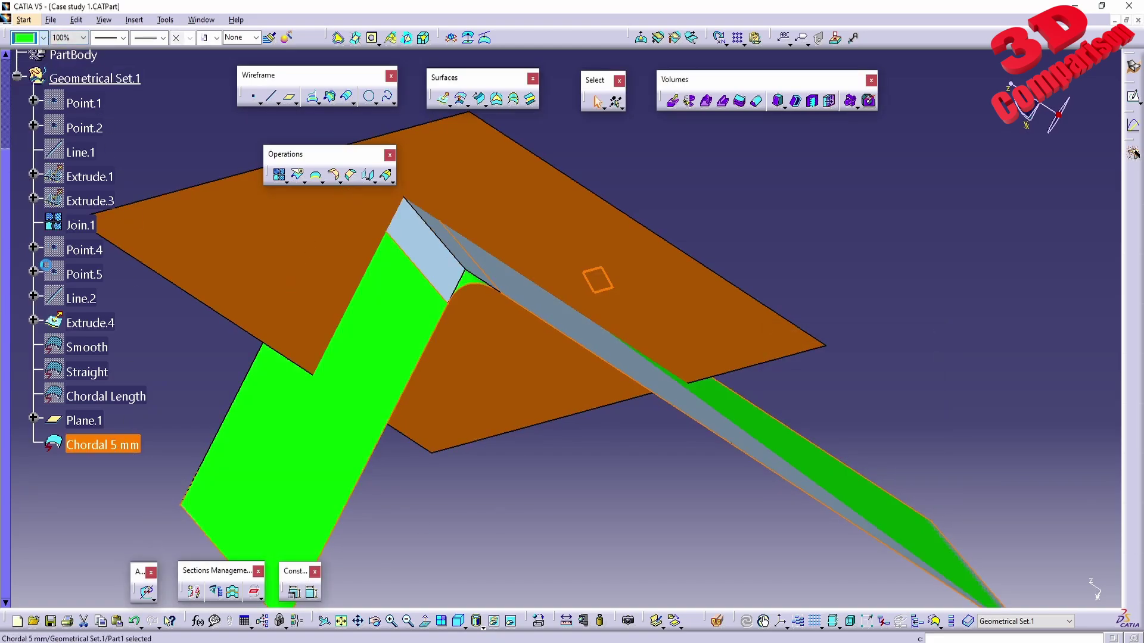
{"action": "left_click", "coordinate": [276, 332]}
Create a constant 5 mm radius edge fillet with Smooth extremities on the ridge edge of Join.1, over the green chordal surface
{"action": "left_click", "coordinate": [333, 175]}
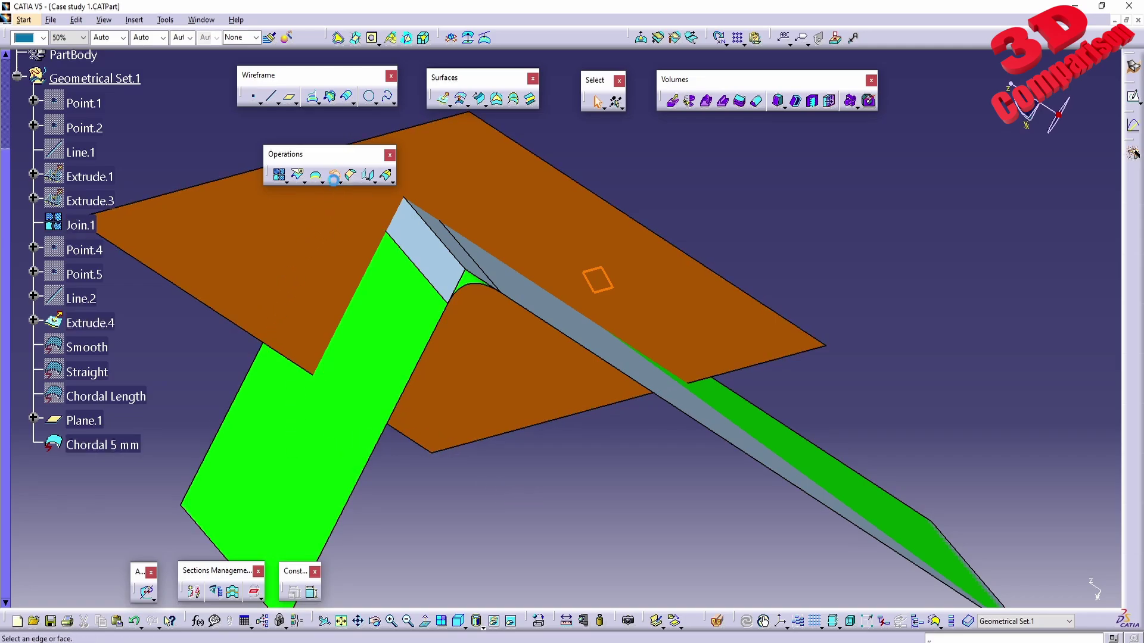
{"action": "left_click", "coordinate": [417, 235]}
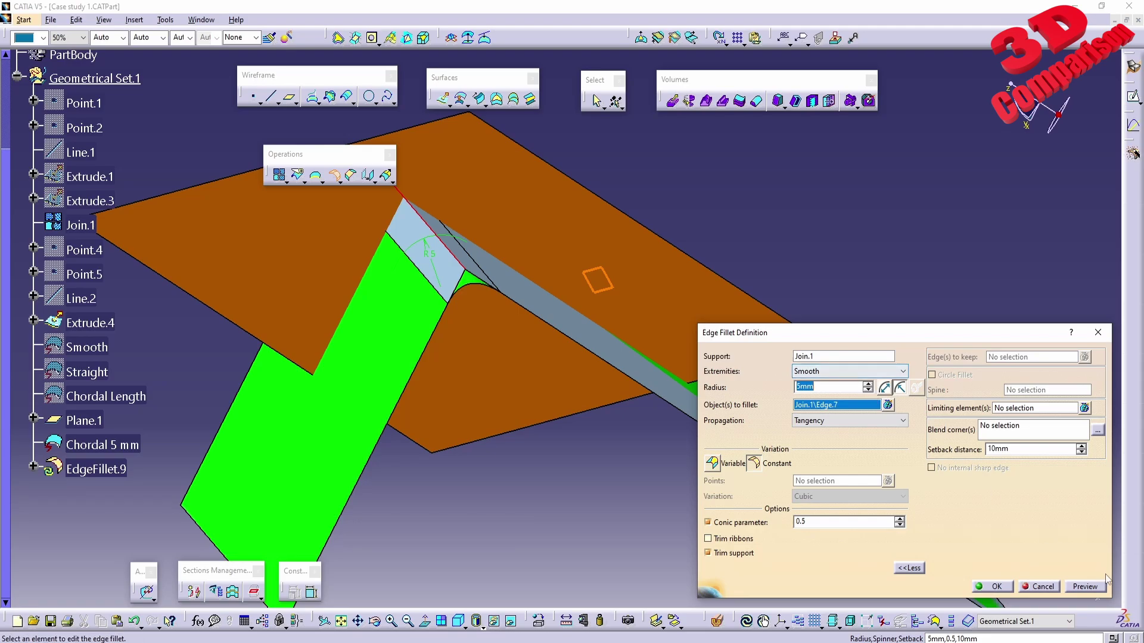
{"action": "middle_click_drag", "start_coordinate": [460, 403], "coordinate": [539, 425]}
{"action": "left_click", "coordinate": [978, 585]}
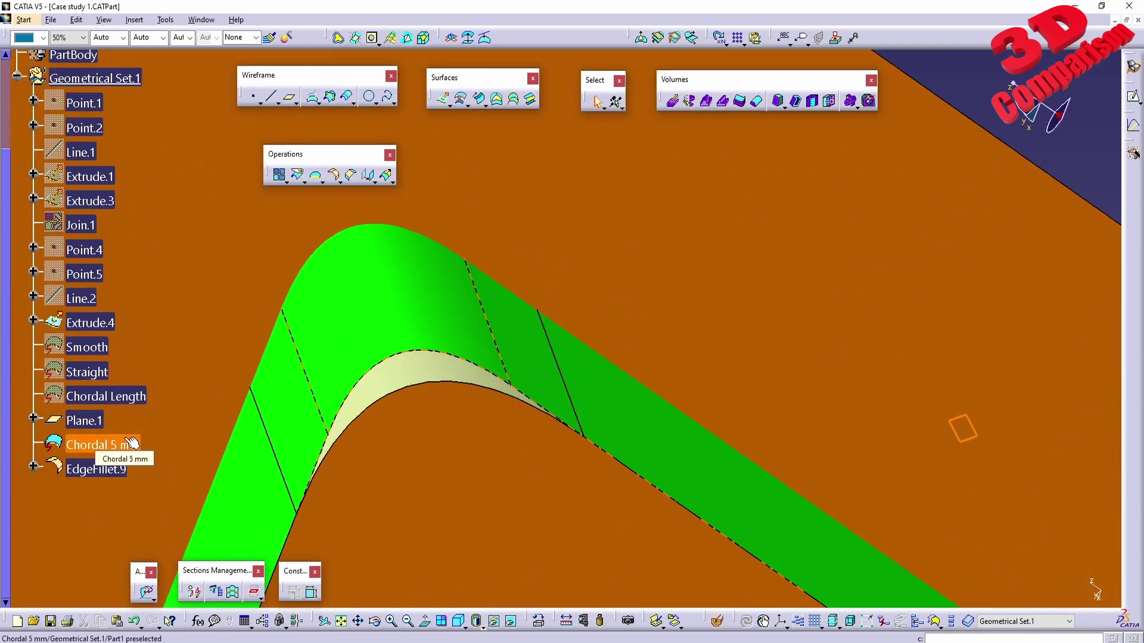
Delete EdgeFillet.9 and hide the Chordal 5 mm surface
{"action": "left_click", "coordinate": [110, 472]}
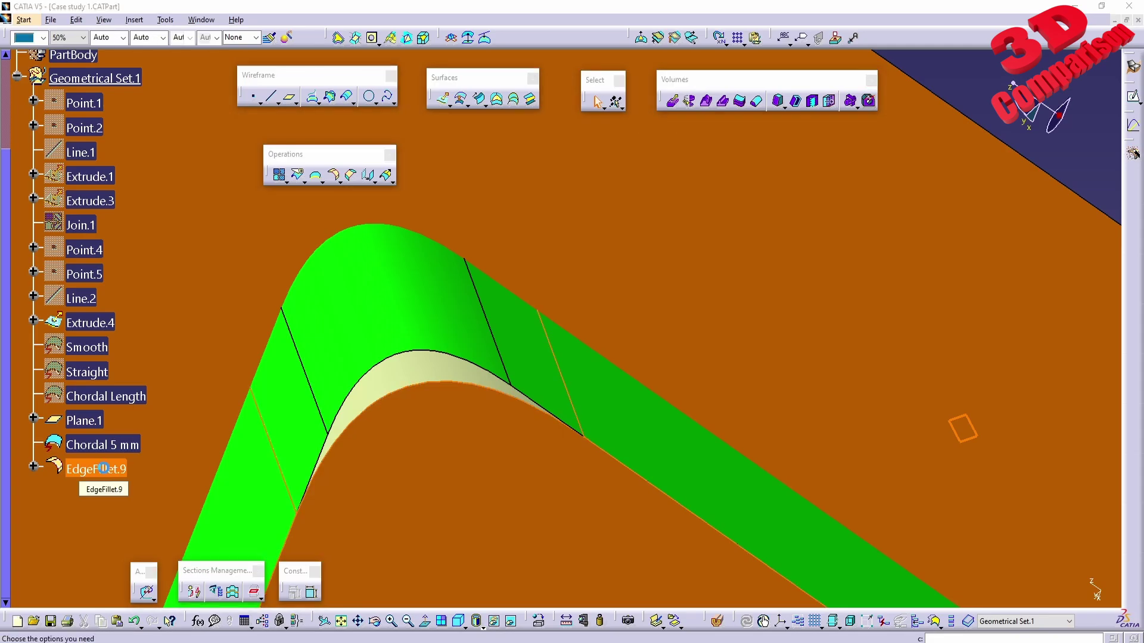
{"action": "key", "text": "Delete"}
{"action": "right_click", "coordinate": [117, 445]}
{"action": "left_click", "coordinate": [148, 227]}
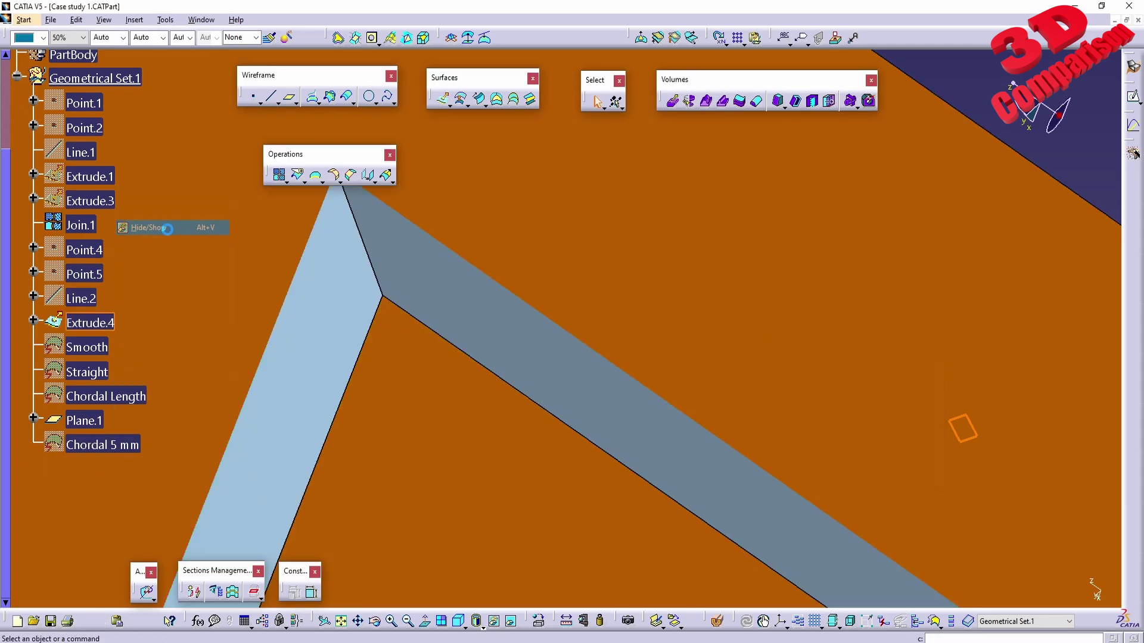
Start an edge fillet with Variable variation and Tangency propagation on the ridge edge of Join.1
{"action": "left_click", "coordinate": [80, 225]}
{"action": "middle_click_drag", "start_coordinate": [453, 370], "coordinate": [507, 357]}
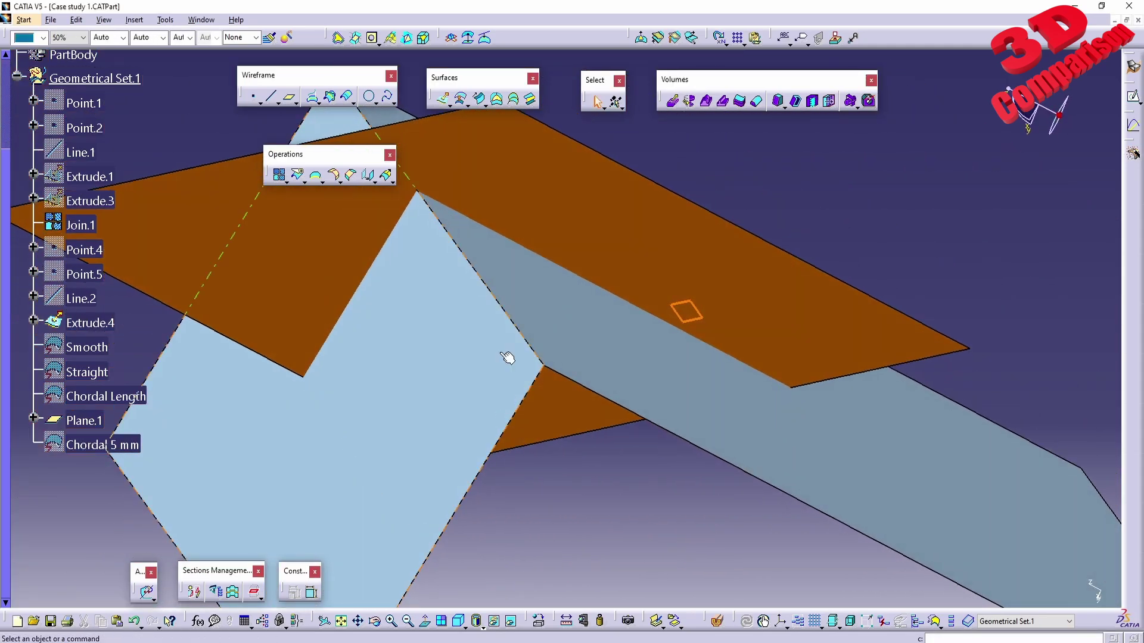
{"action": "left_click", "coordinate": [335, 175]}
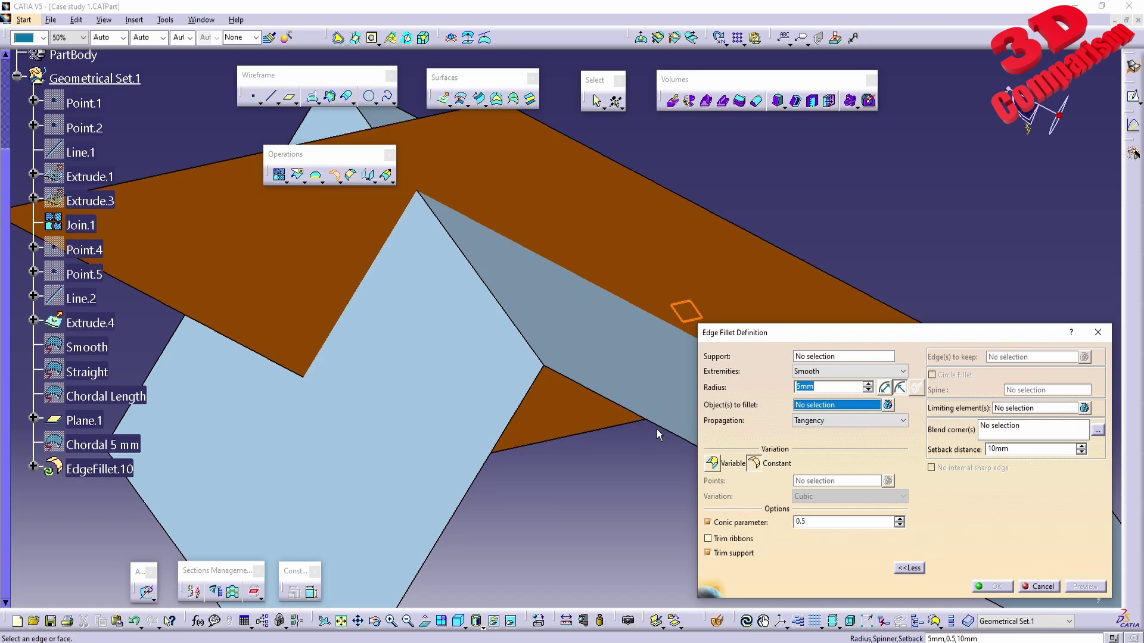
{"action": "left_click", "coordinate": [825, 421]}
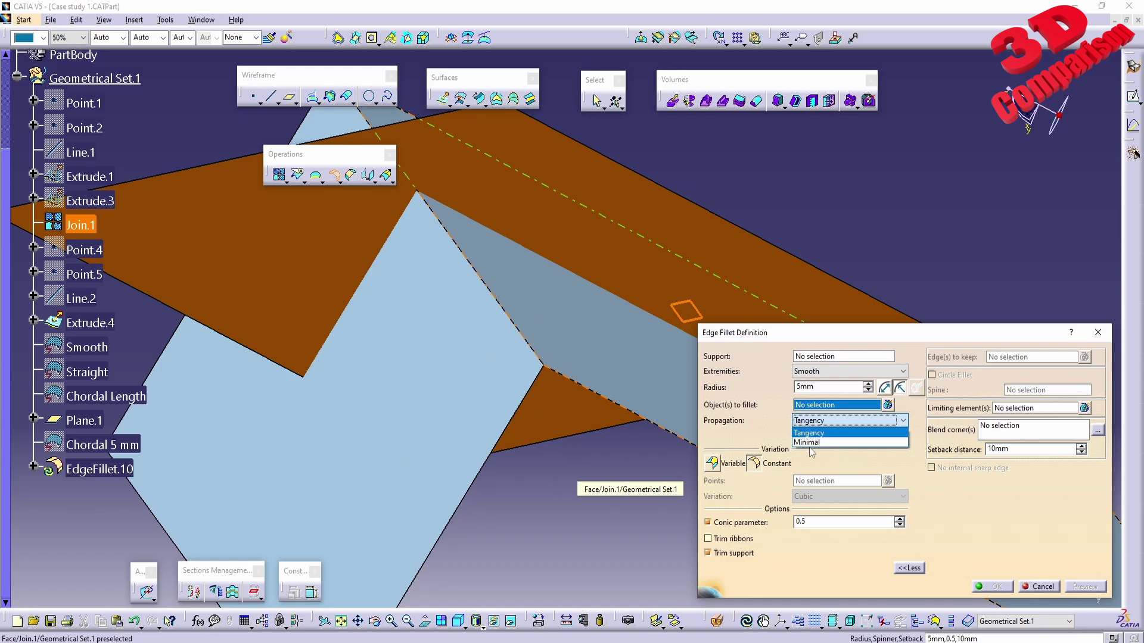
{"action": "left_click", "coordinate": [778, 438]}
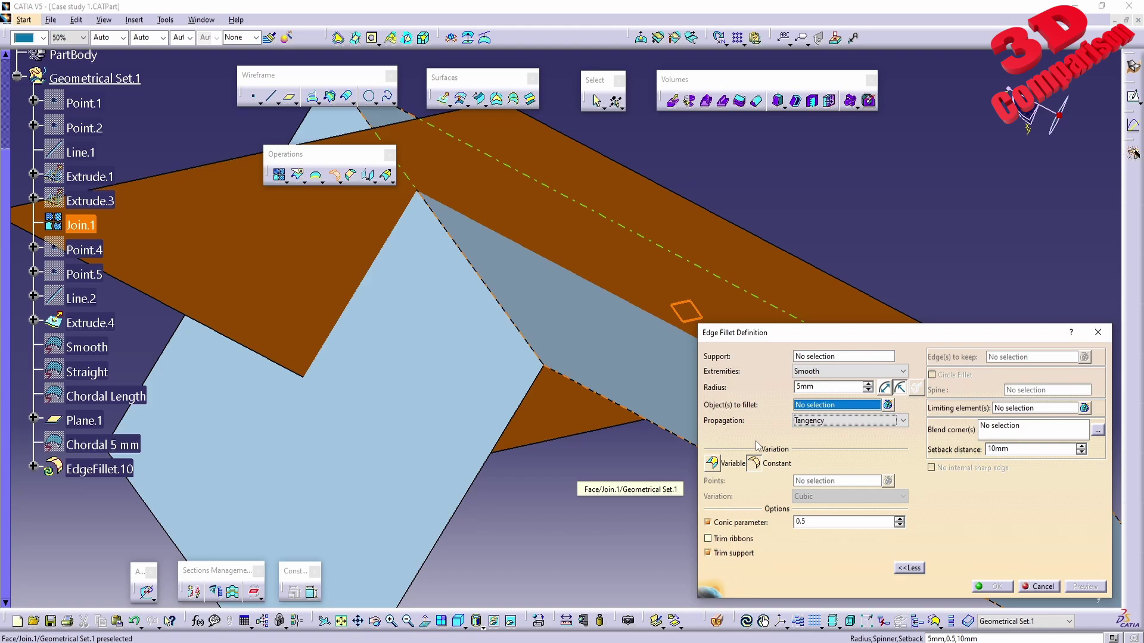
{"action": "middle_click_drag", "start_coordinate": [583, 429], "coordinate": [659, 490]}
{"action": "left_click", "coordinate": [713, 464]}
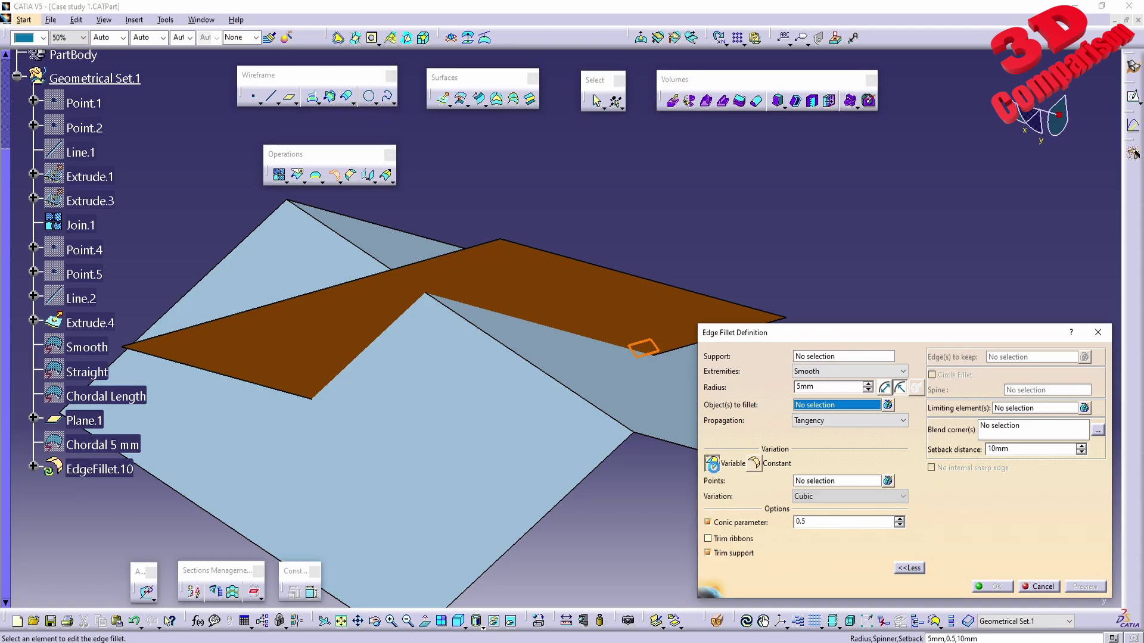
{"action": "left_click", "coordinate": [563, 384]}
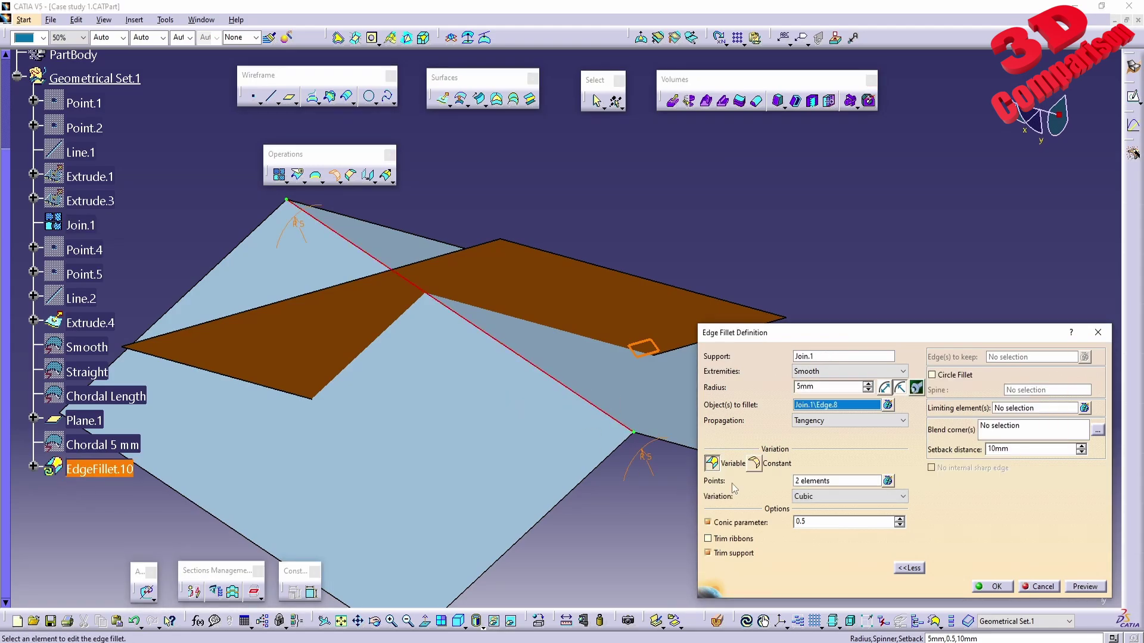
Set the fillet radius to 1 mm at Point On Edge.1 and 10 mm at Point On Edge.2, and create the fillet
{"action": "left_click", "coordinate": [915, 388]}
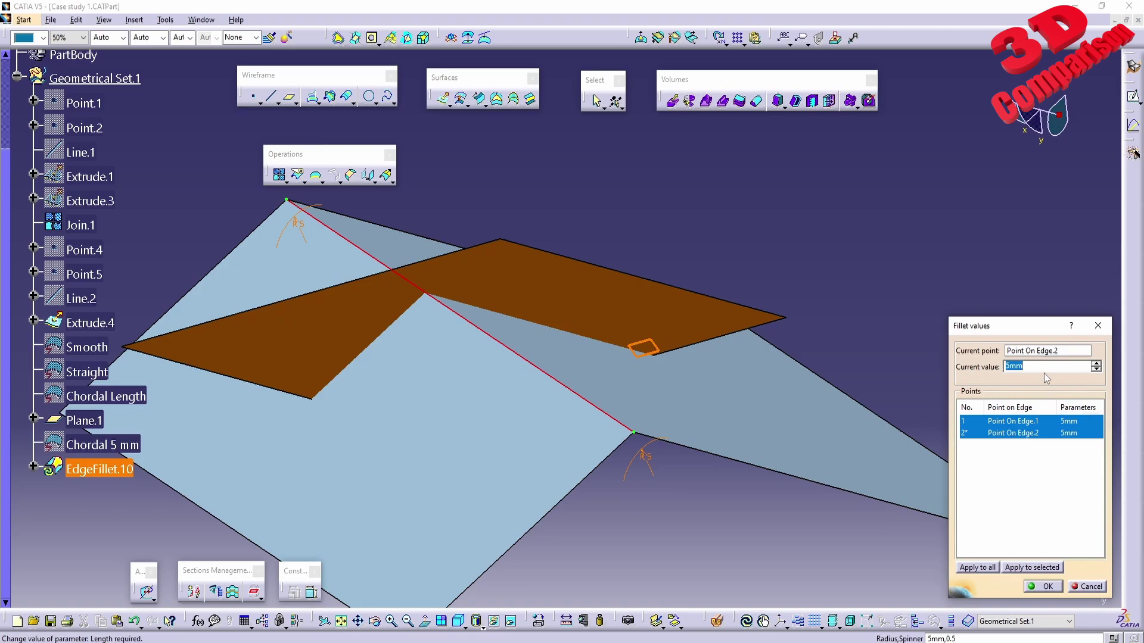
{"action": "left_click", "coordinate": [1015, 424]}
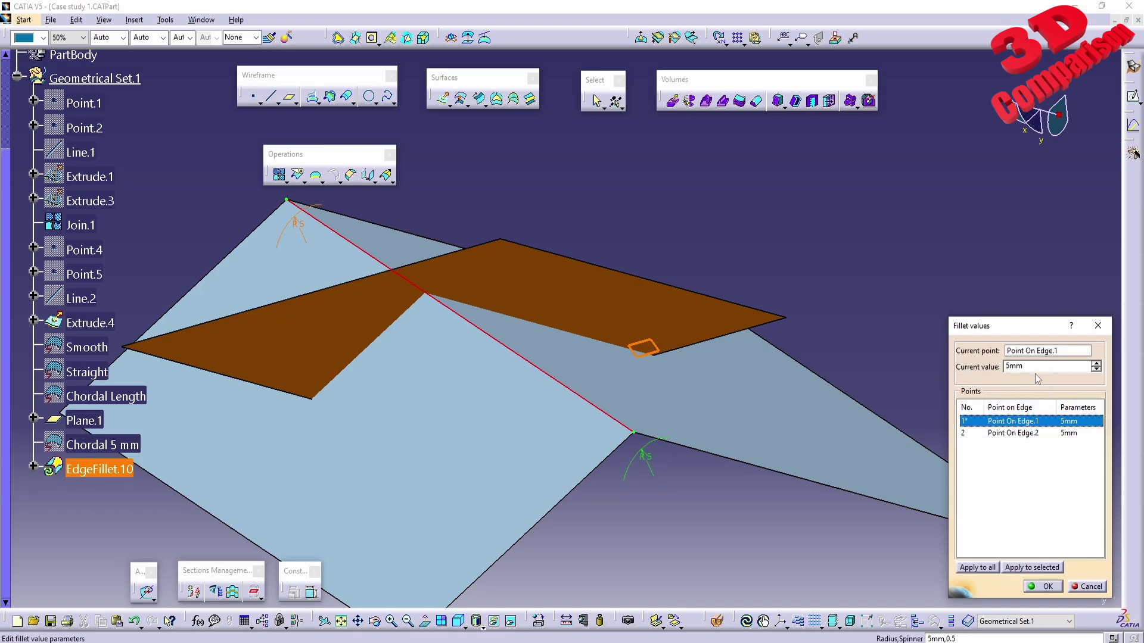
{"action": "type", "text": "1"}
{"action": "key", "text": "Return"}
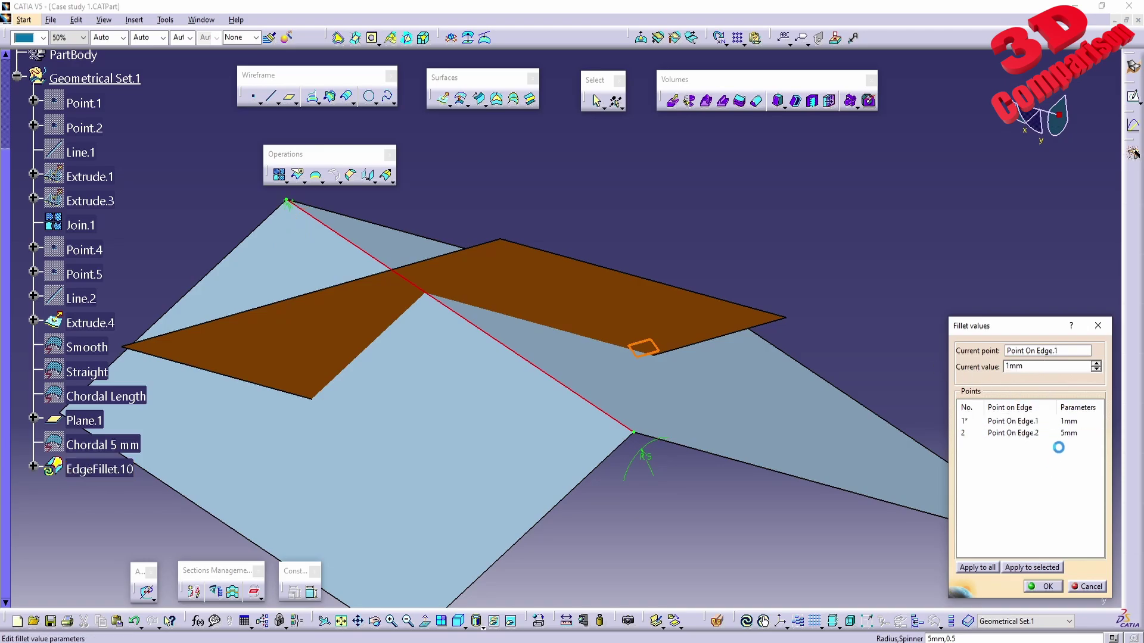
{"action": "left_click", "coordinate": [1066, 433]}
{"action": "double_click", "coordinate": [1040, 369]}
{"action": "type", "text": "10"}
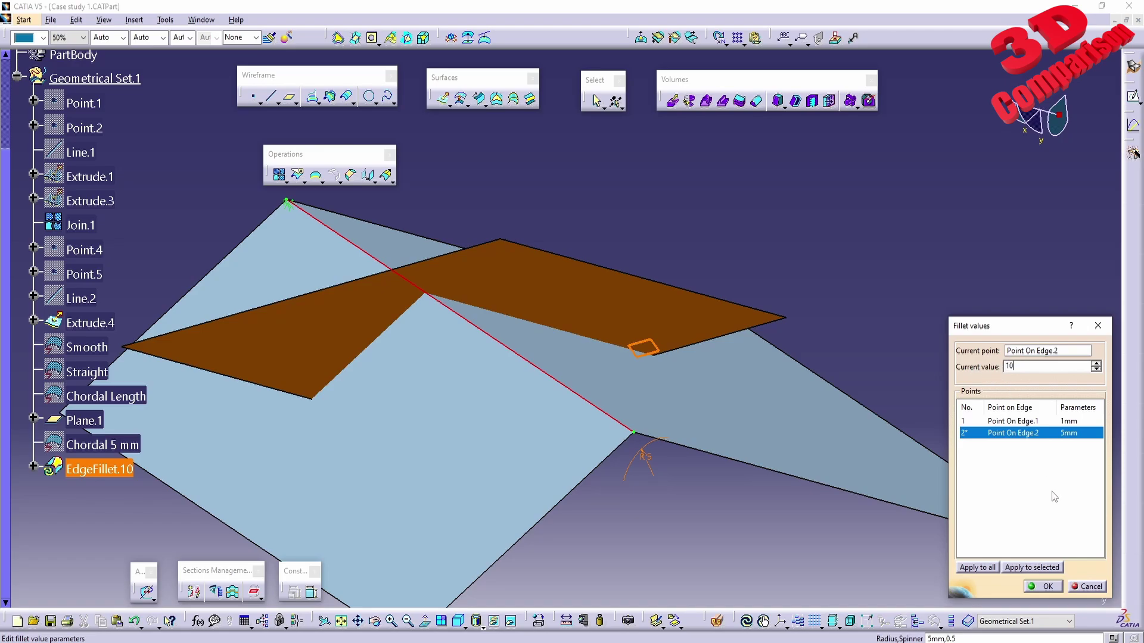
{"action": "left_click", "coordinate": [1041, 585]}
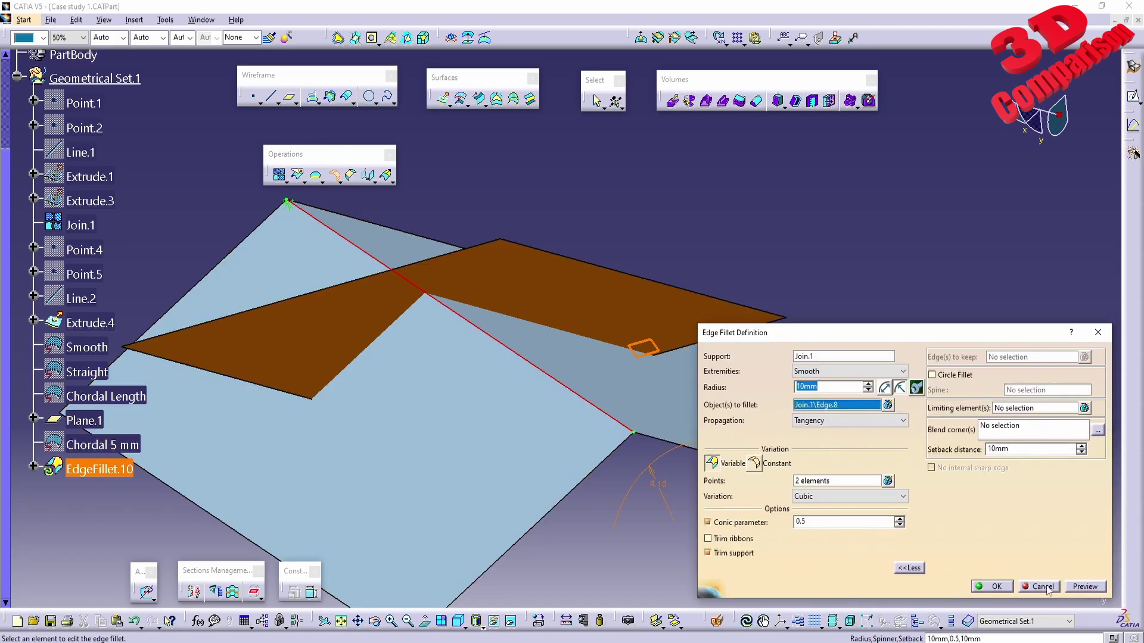
{"action": "left_click", "coordinate": [1084, 586]}
{"action": "middle_click_drag", "start_coordinate": [480, 362], "coordinate": [563, 496]}
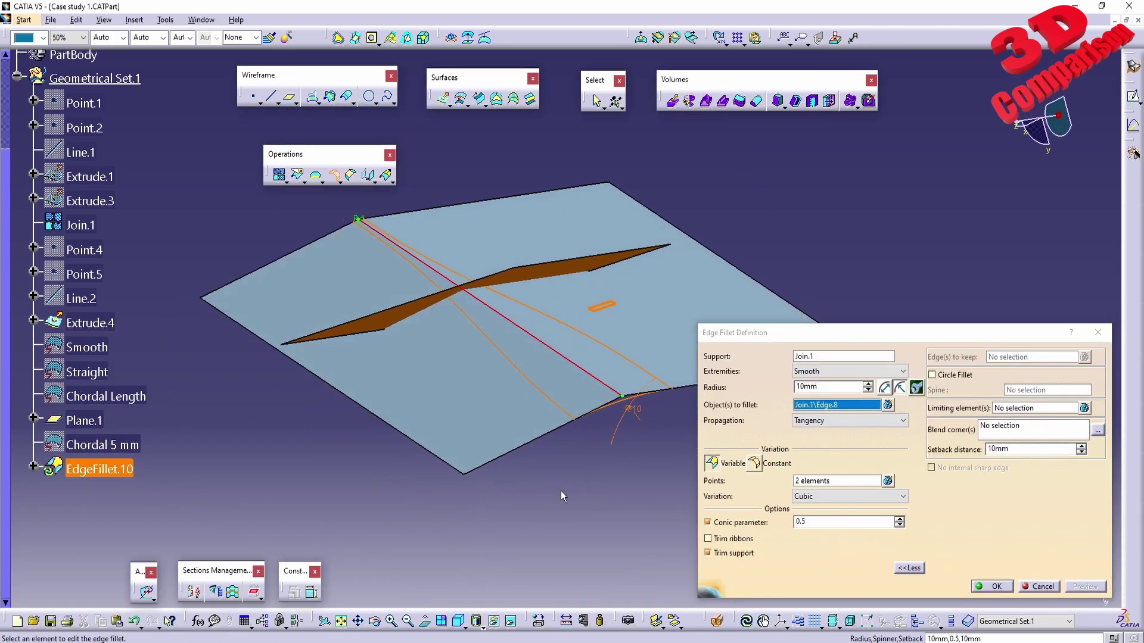
{"action": "left_click", "coordinate": [992, 588]}
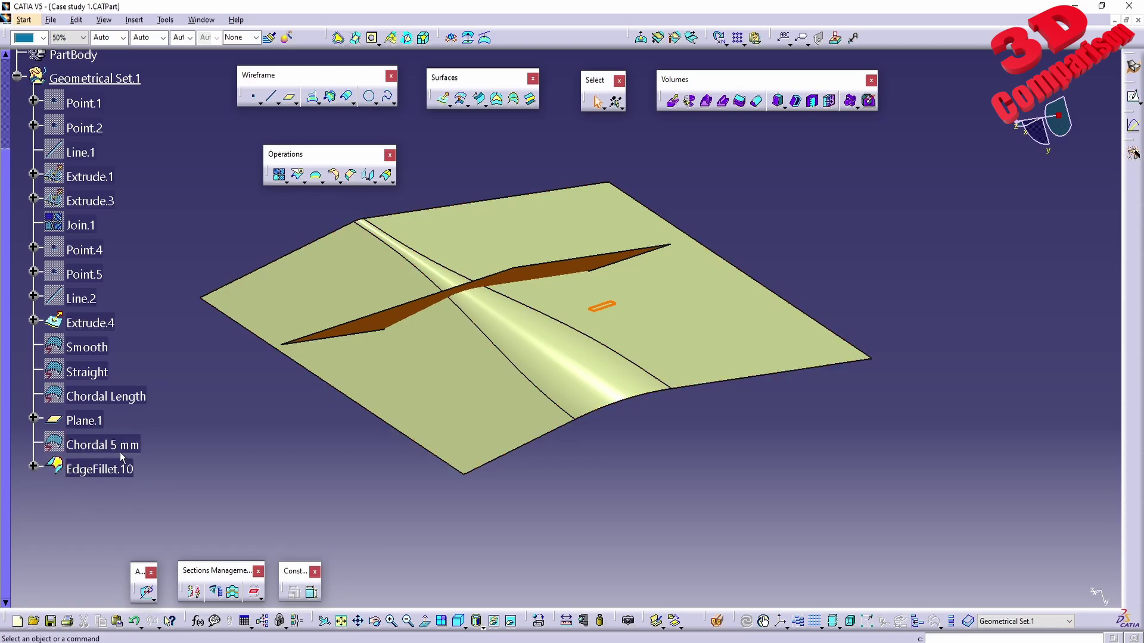
Edit EdgeFillet.10 and add a radius point on the ridge edge, between its middle and the 10 mm end
{"action": "double_click", "coordinate": [98, 469]}
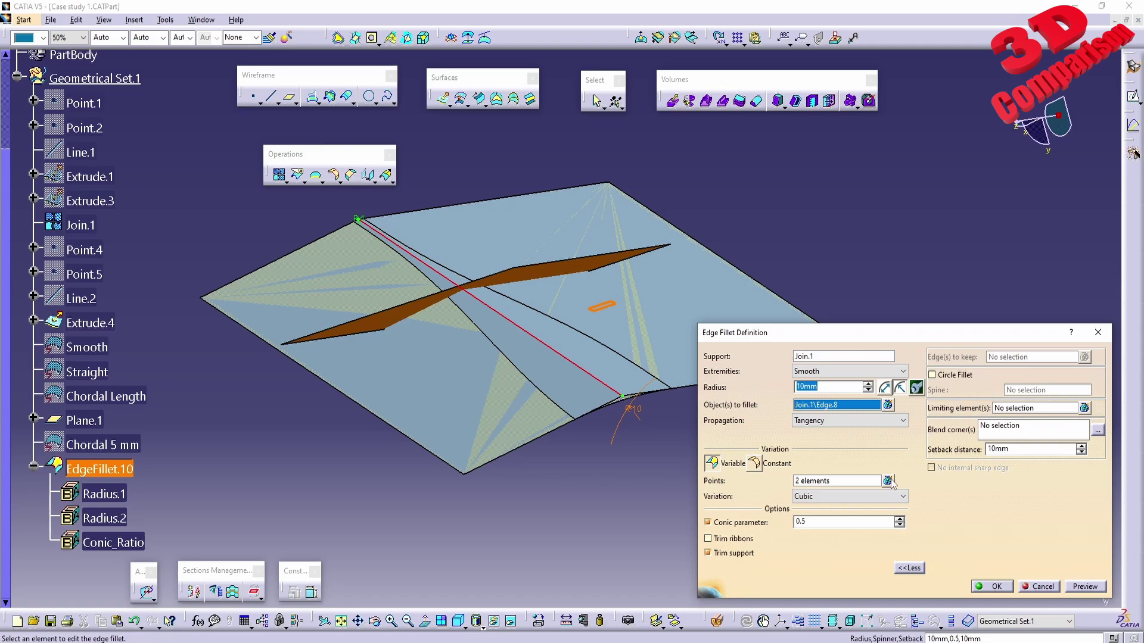
{"action": "left_click", "coordinate": [888, 481]}
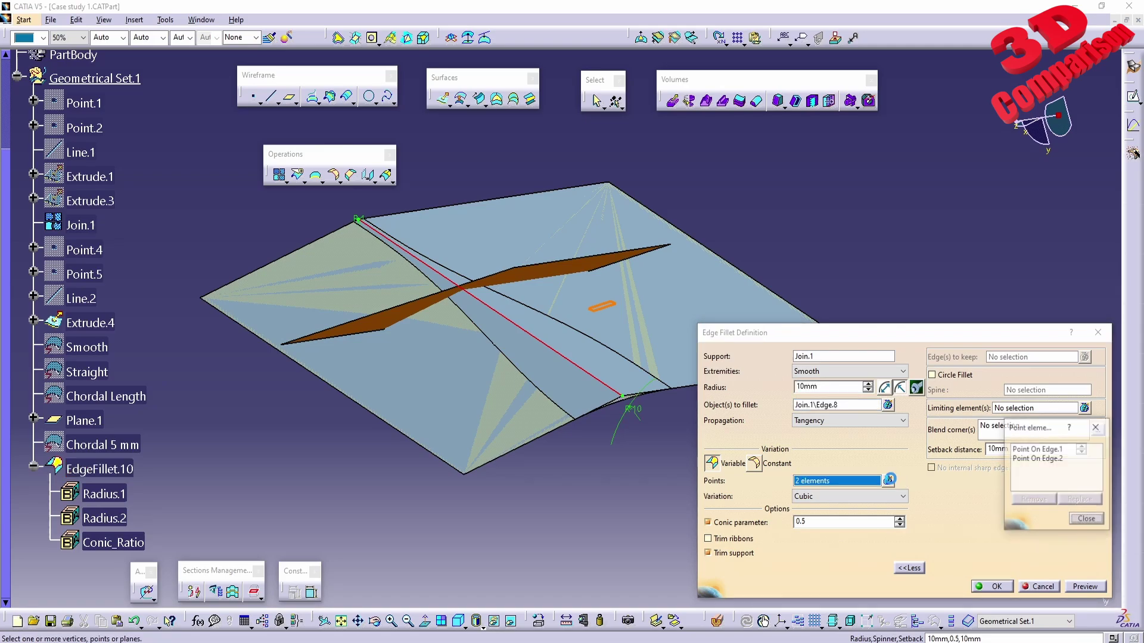
{"action": "left_click", "coordinate": [1036, 459]}
{"action": "right_click", "coordinate": [1036, 468]}
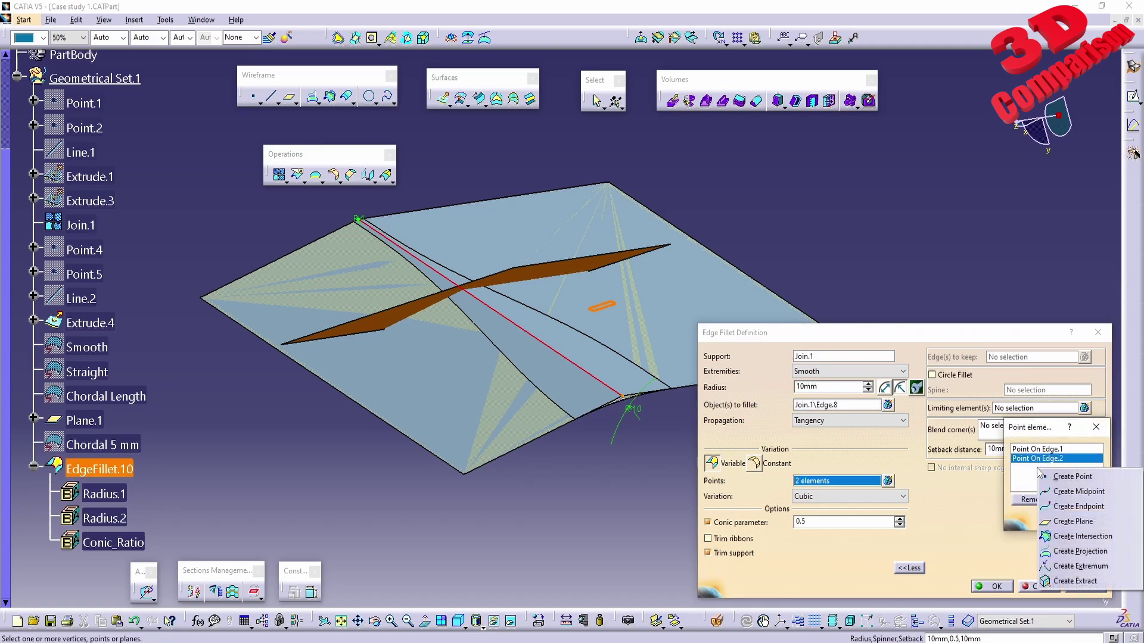
{"action": "left_click", "coordinate": [1073, 476]}
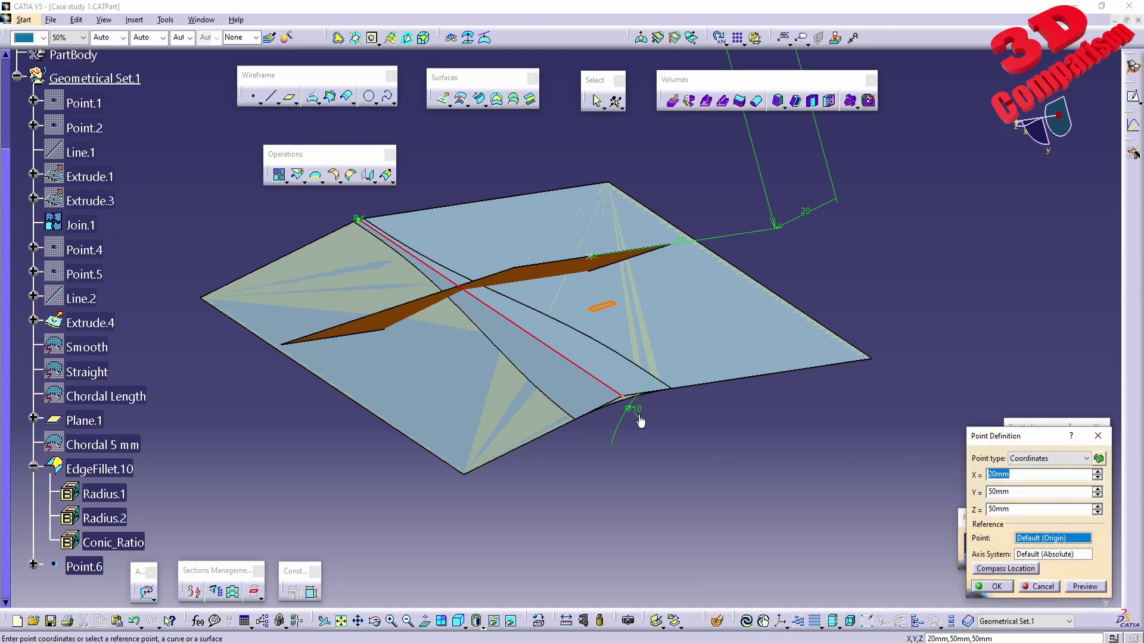
{"action": "left_click", "coordinate": [516, 325]}
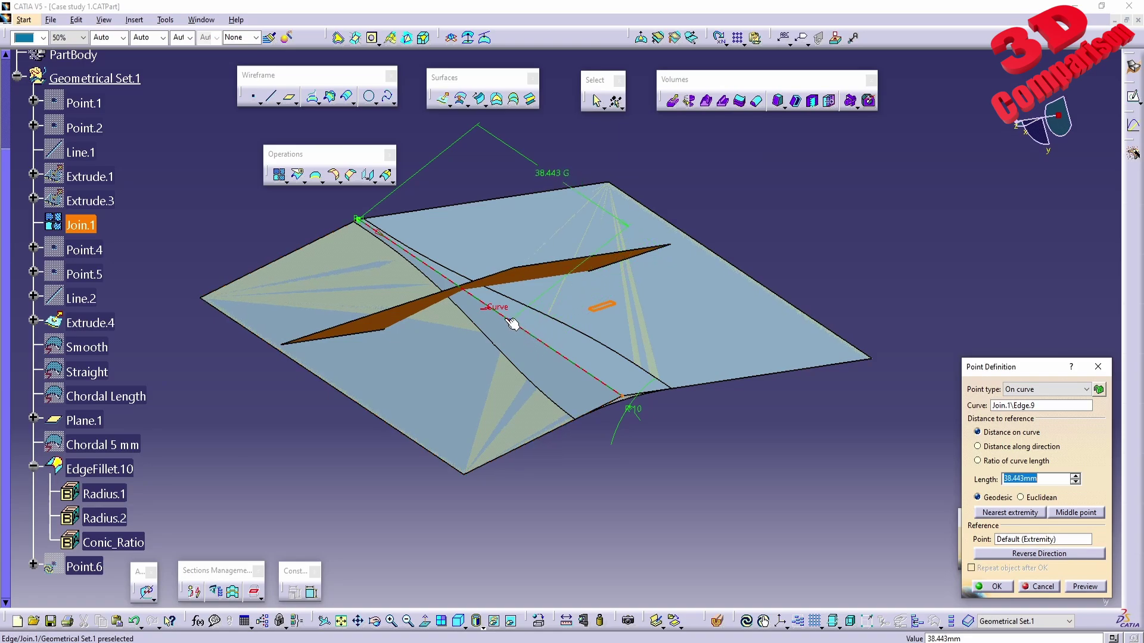
{"action": "left_click_drag", "start_coordinate": [512, 324], "coordinate": [537, 338]}
{"action": "left_click", "coordinate": [1006, 587]}
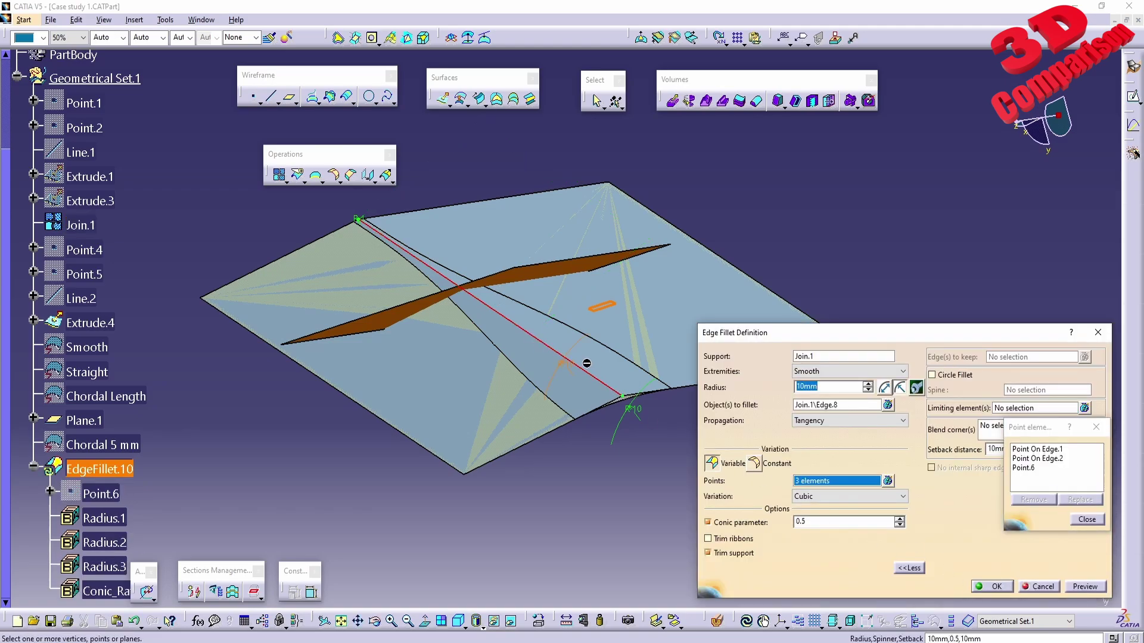
Set the fillet radius at the added Point.6 to 15 mm and update the variable fillet
{"action": "middle_click_drag", "start_coordinate": [587, 405], "coordinate": [503, 363]}
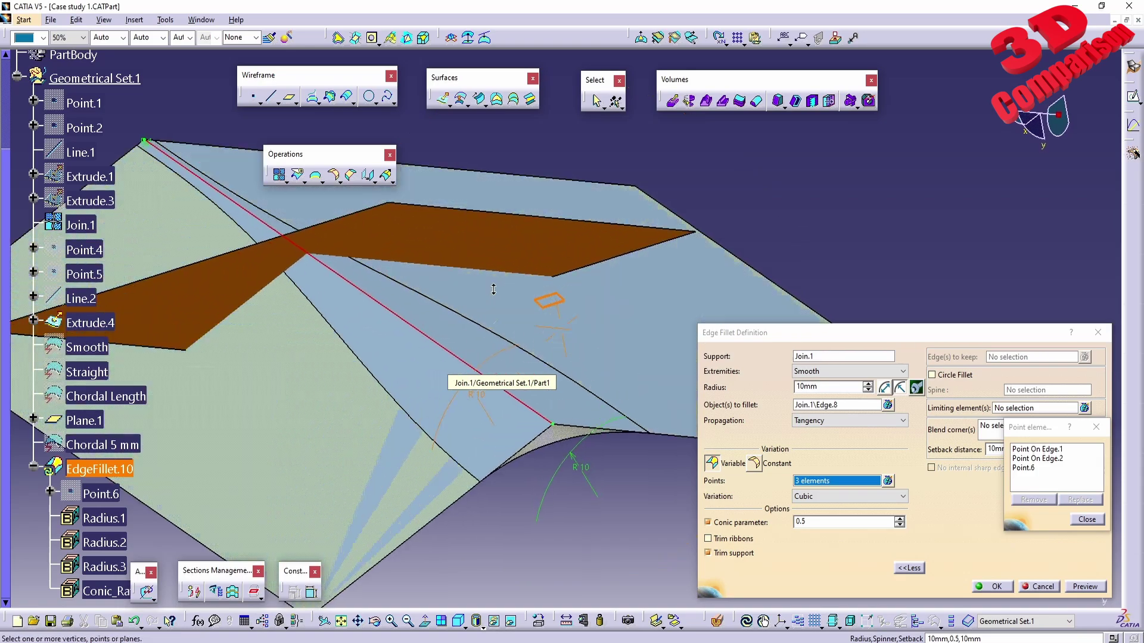
{"action": "left_click", "coordinate": [1036, 467]}
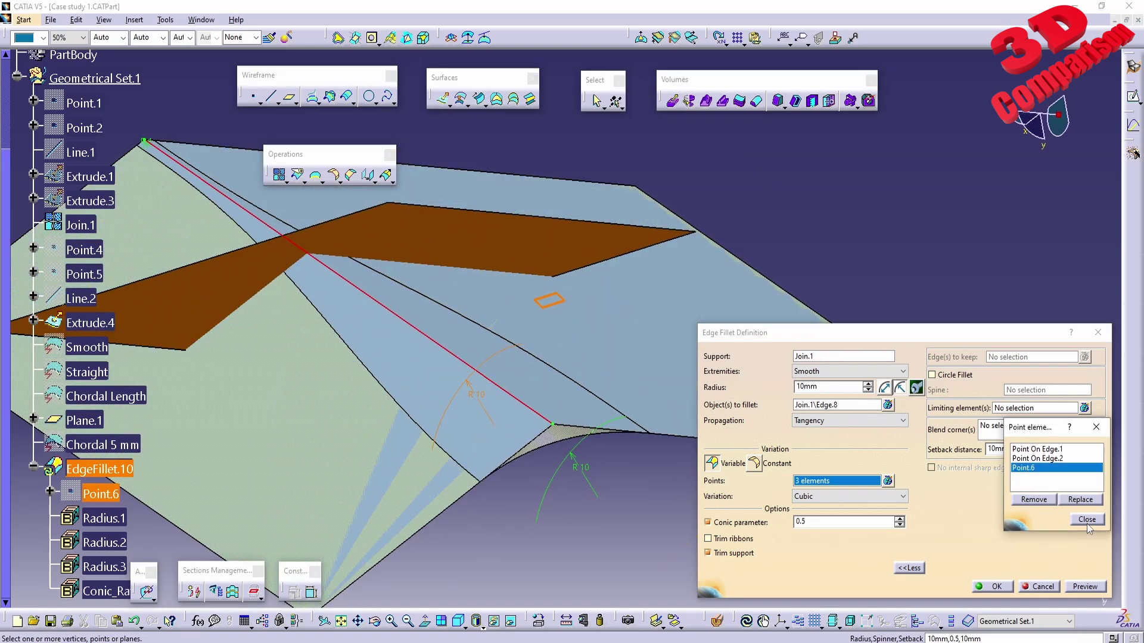
{"action": "left_click", "coordinate": [1086, 520]}
{"action": "left_click", "coordinate": [916, 388]}
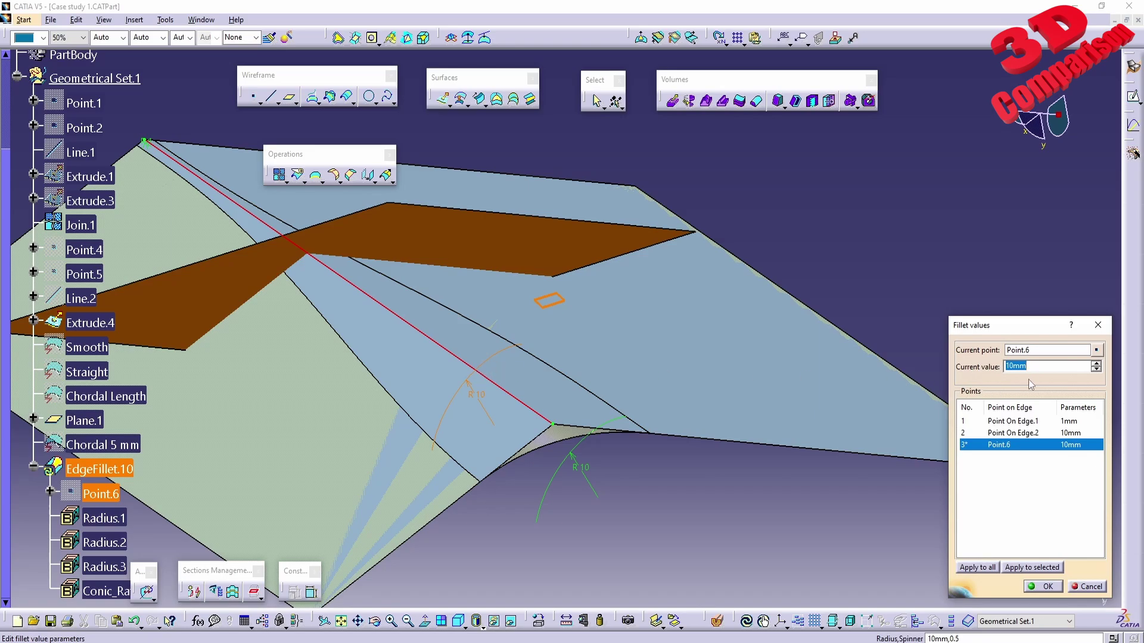
{"action": "type", "text": "15"}
{"action": "key", "text": "Return"}
{"action": "left_click", "coordinate": [1045, 585]}
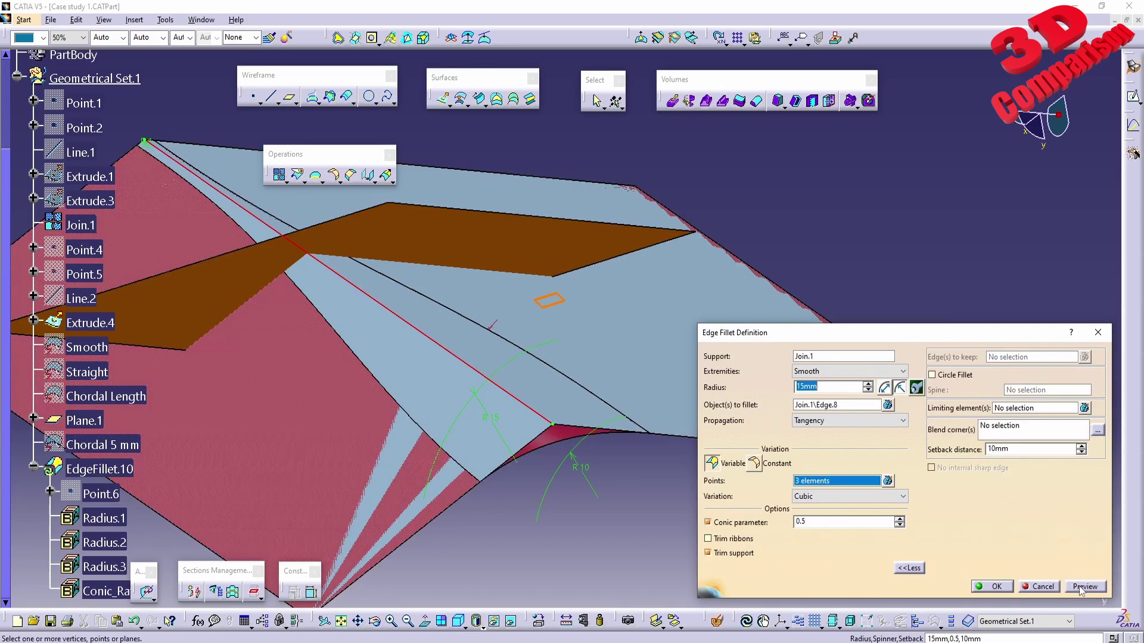
{"action": "middle_click_drag", "start_coordinate": [360, 337], "coordinate": [450, 393]}
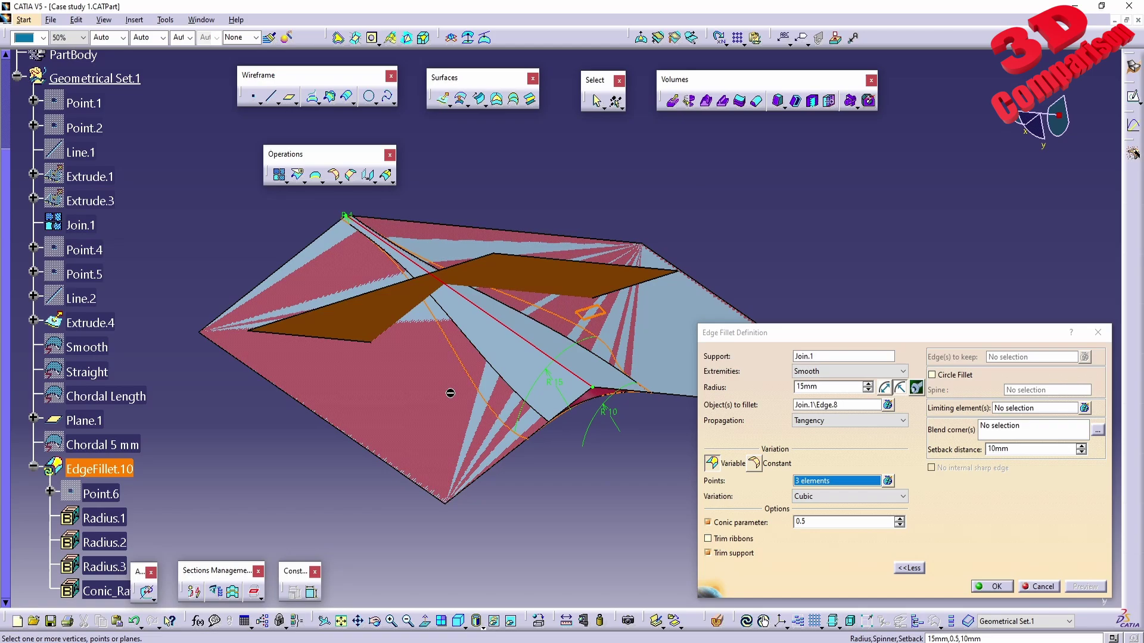
{"action": "left_click", "coordinate": [992, 586]}
Edit EdgeFillet.10 to set the radius to 5 mm at Point On Edge.1 and 1 mm at Point.6, and update the fillet
{"action": "middle_click_drag", "start_coordinate": [536, 380], "coordinate": [324, 237]}
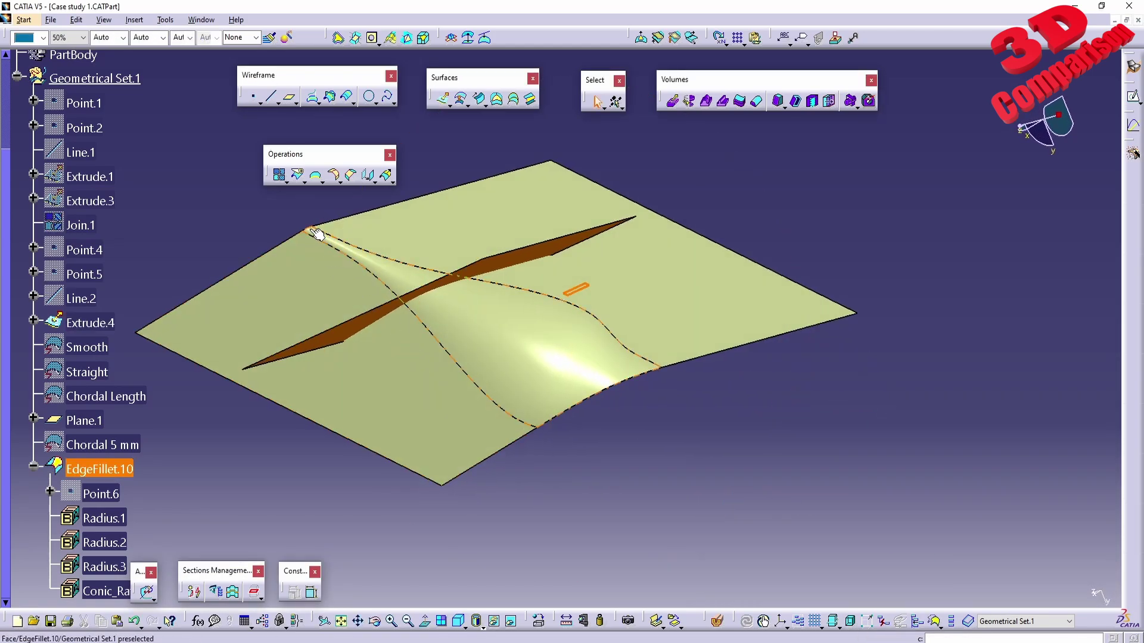
{"action": "double_click", "coordinate": [519, 335]}
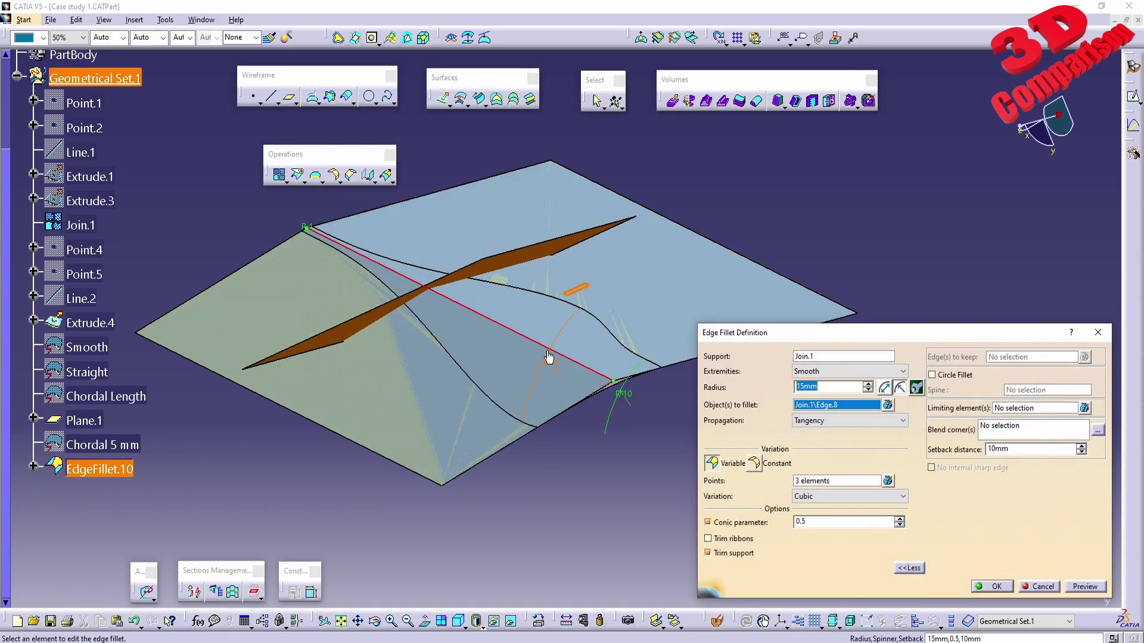
{"action": "left_click", "coordinate": [917, 387]}
{"action": "left_click", "coordinate": [1013, 421]}
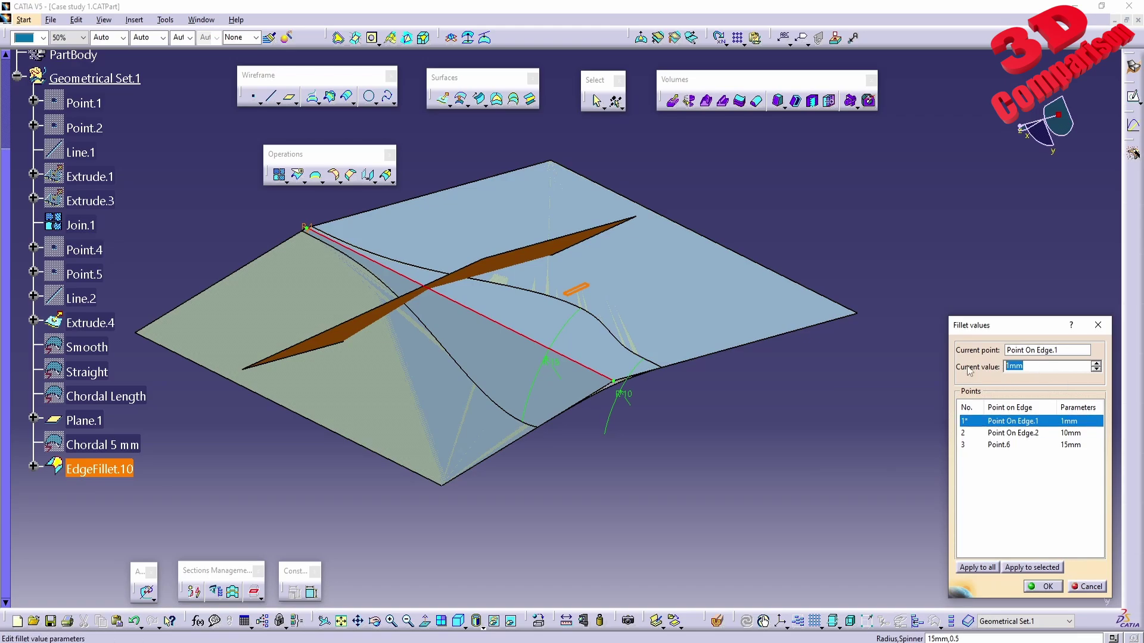
{"action": "type", "text": "5"}
{"action": "left_click", "coordinate": [1070, 445]}
{"action": "double_click", "coordinate": [1047, 367]}
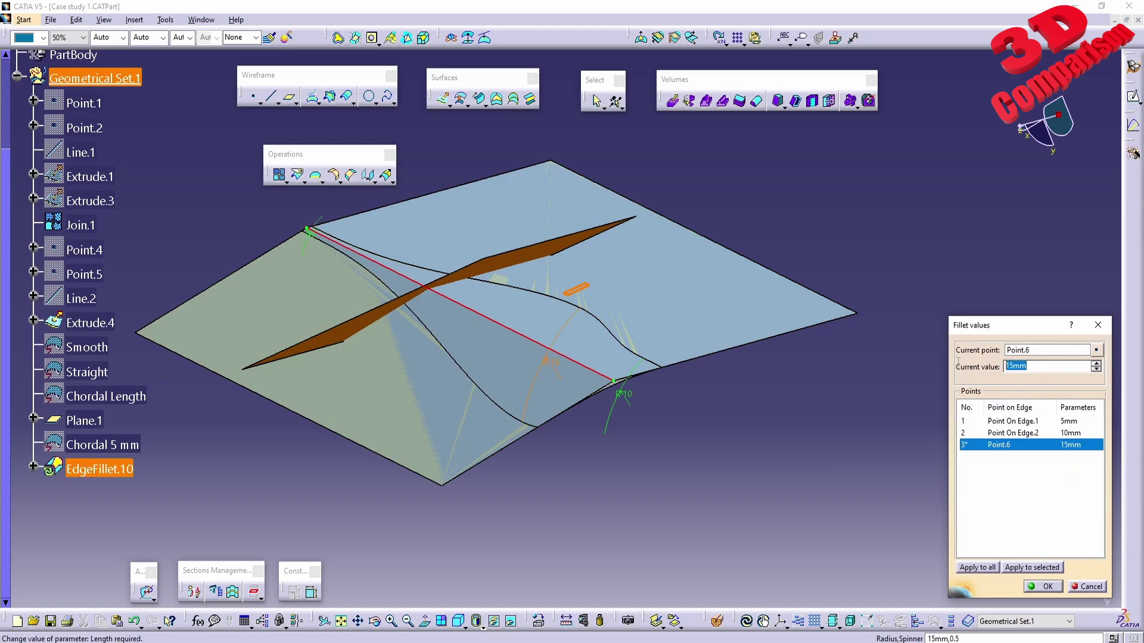
{"action": "type", "text": "1"}
{"action": "left_click", "coordinate": [1050, 586]}
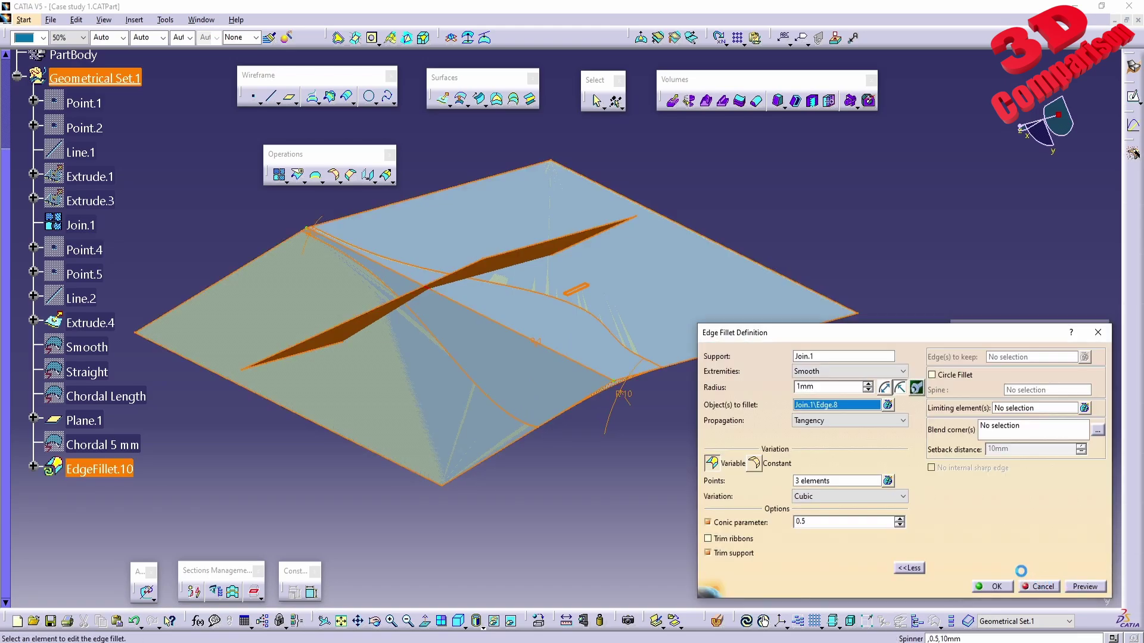
{"action": "left_click", "coordinate": [1012, 588]}
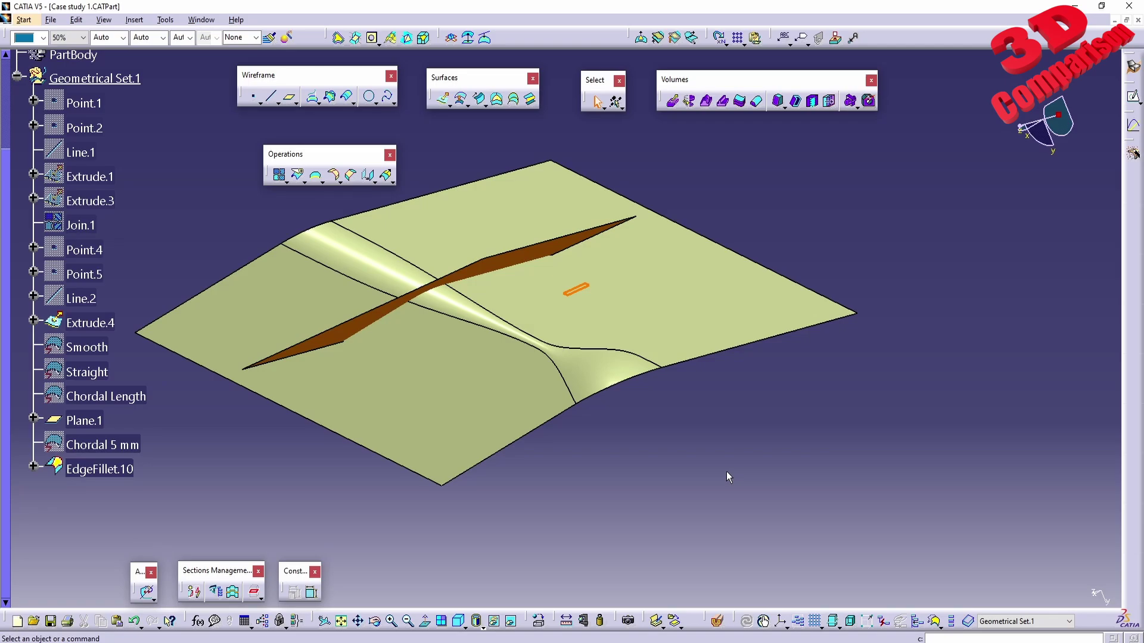
{"action": "middle_click_drag", "start_coordinate": [573, 439], "coordinate": [567, 414]}
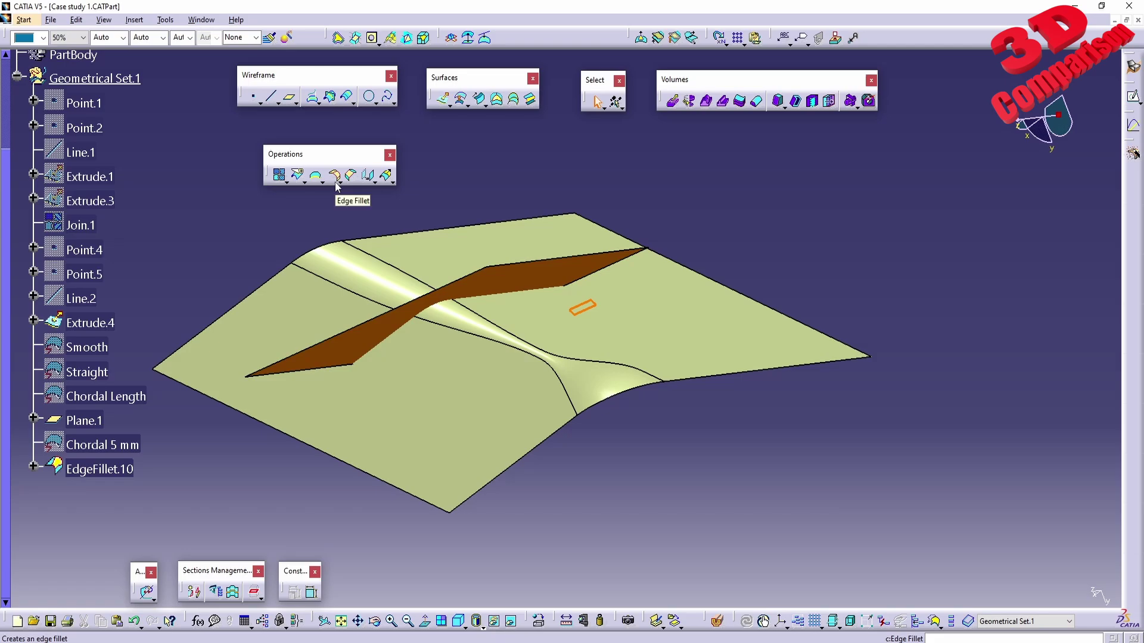
Change the variation of EdgeFillet.10 to Constant and update the fillet
{"action": "left_click", "coordinate": [333, 181]}
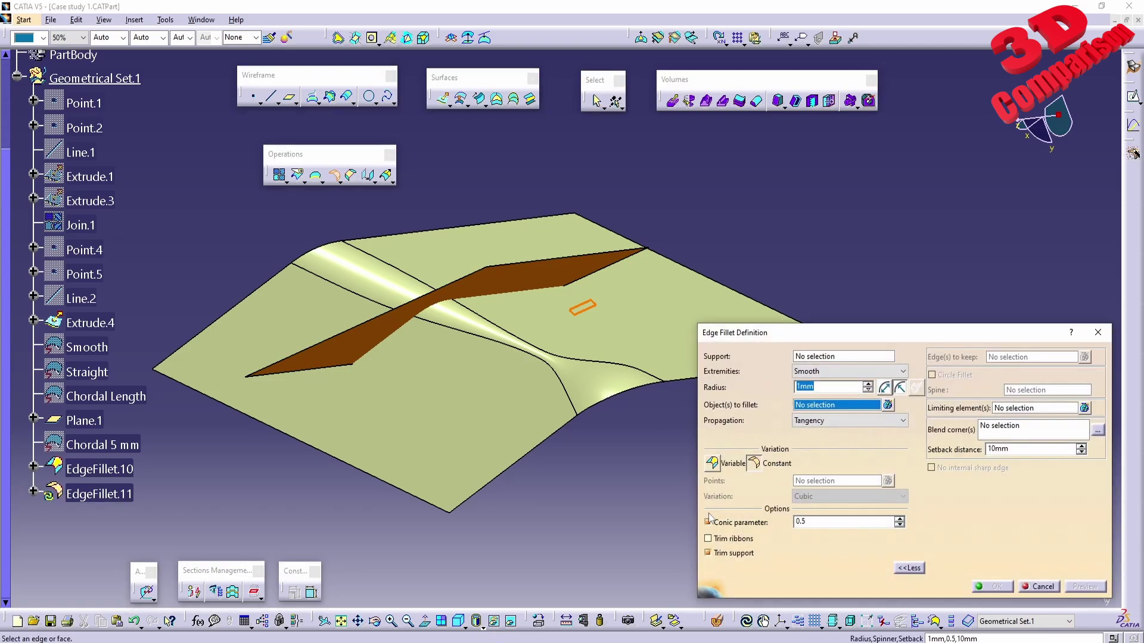
{"action": "left_click", "coordinate": [1040, 586]}
{"action": "double_click", "coordinate": [107, 463]}
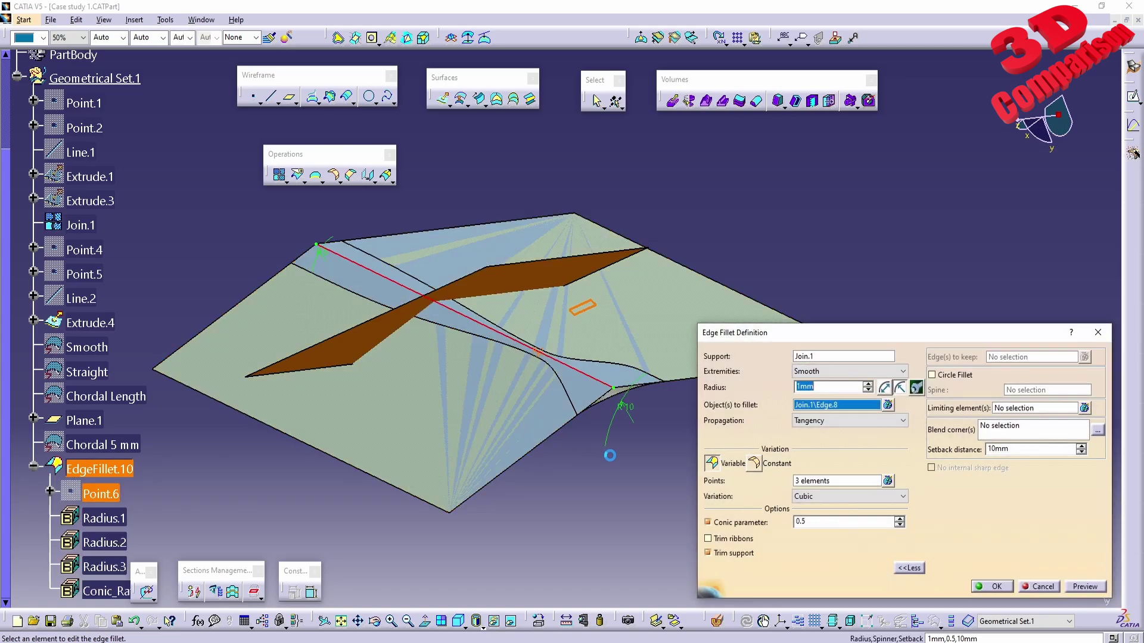
{"action": "middle_click_drag", "start_coordinate": [545, 418], "coordinate": [518, 417]}
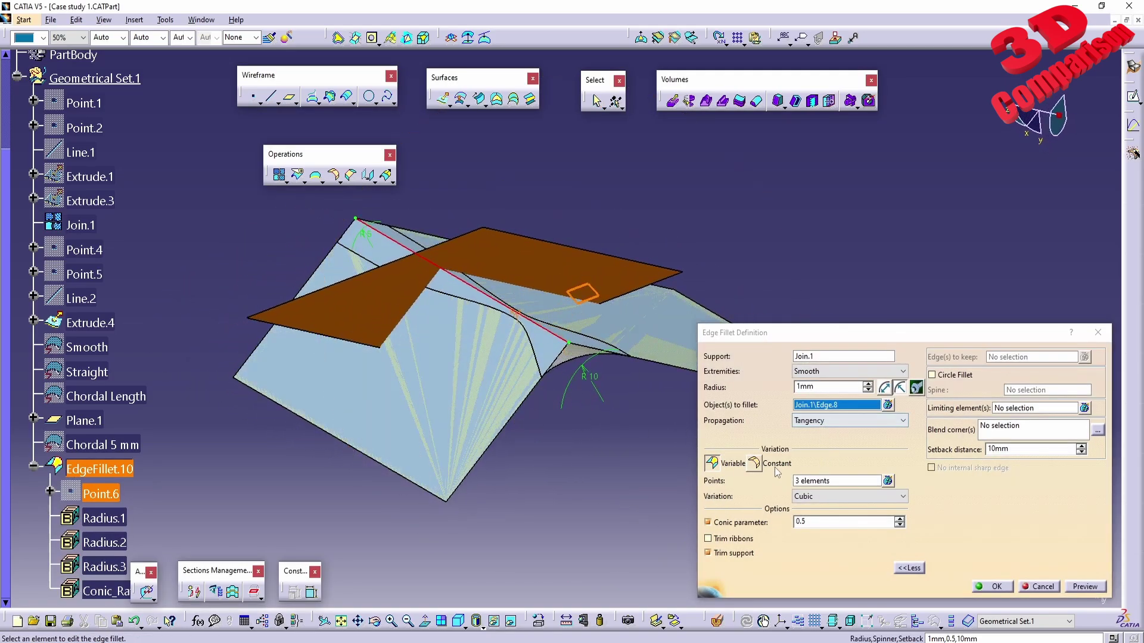
{"action": "left_click", "coordinate": [753, 464]}
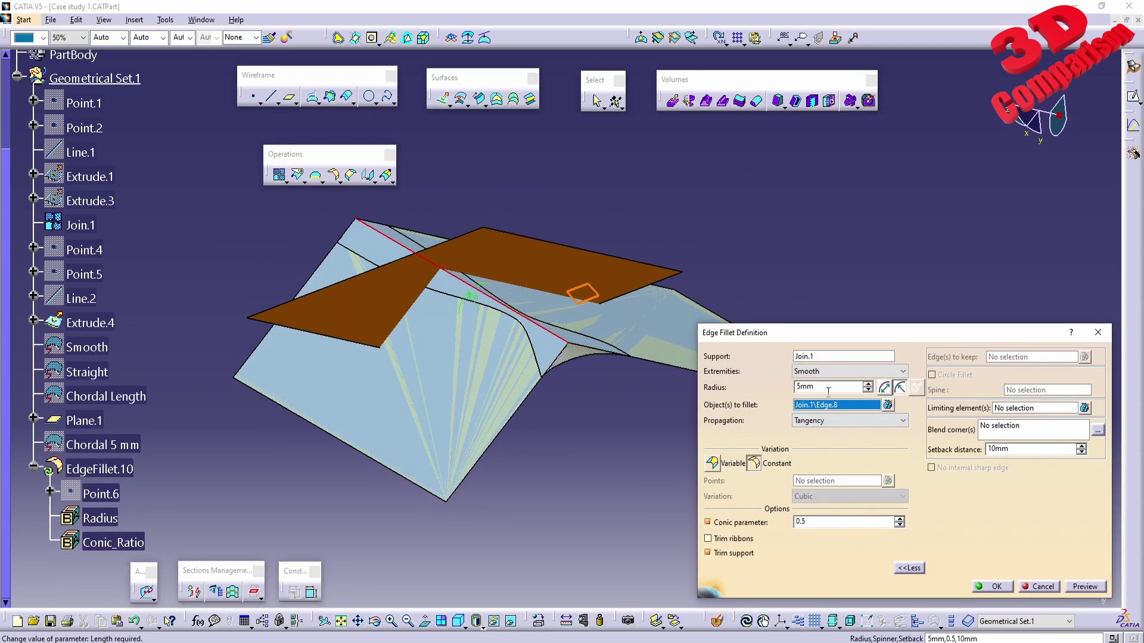
{"action": "left_click", "coordinate": [993, 586]}
{"action": "middle_click_drag", "start_coordinate": [560, 408], "coordinate": [609, 391]}
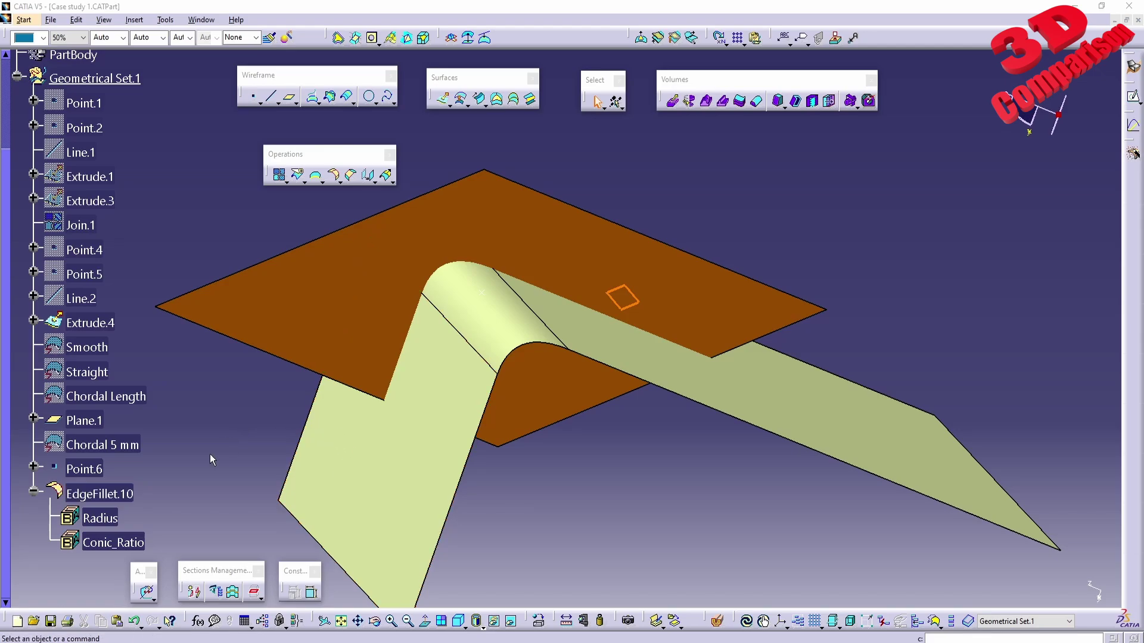
Set the conic parameter of EdgeFillet.10 to 0.1, preview the shape and update the fillet
{"action": "double_click", "coordinate": [99, 494]}
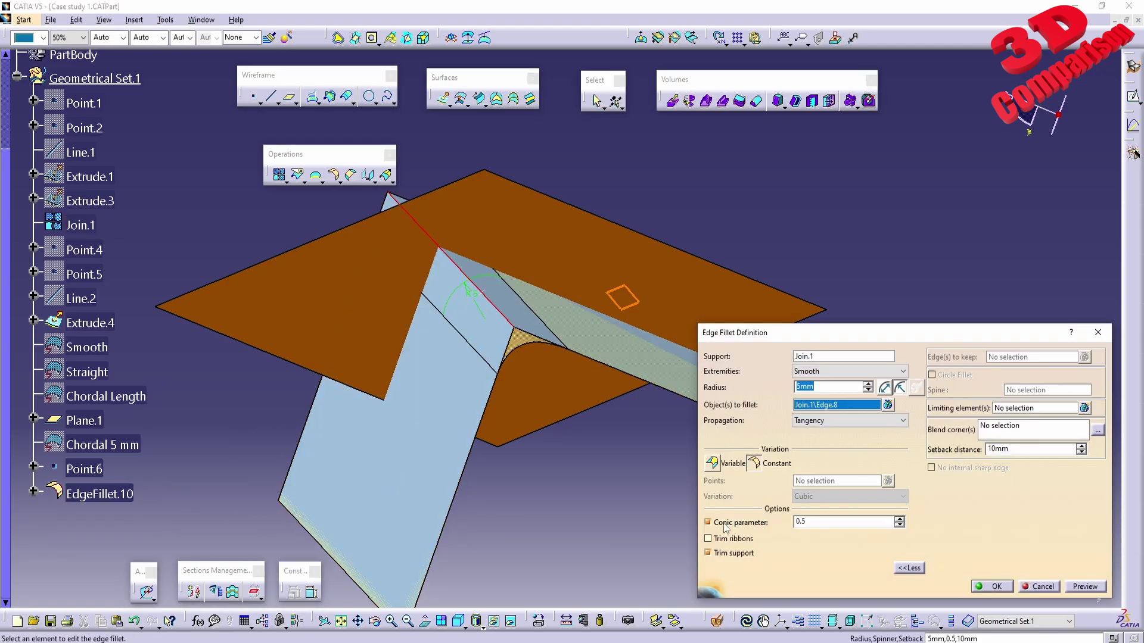
{"action": "left_click", "coordinate": [808, 522]}
{"action": "middle_click_drag", "start_coordinate": [638, 492], "coordinate": [542, 390]}
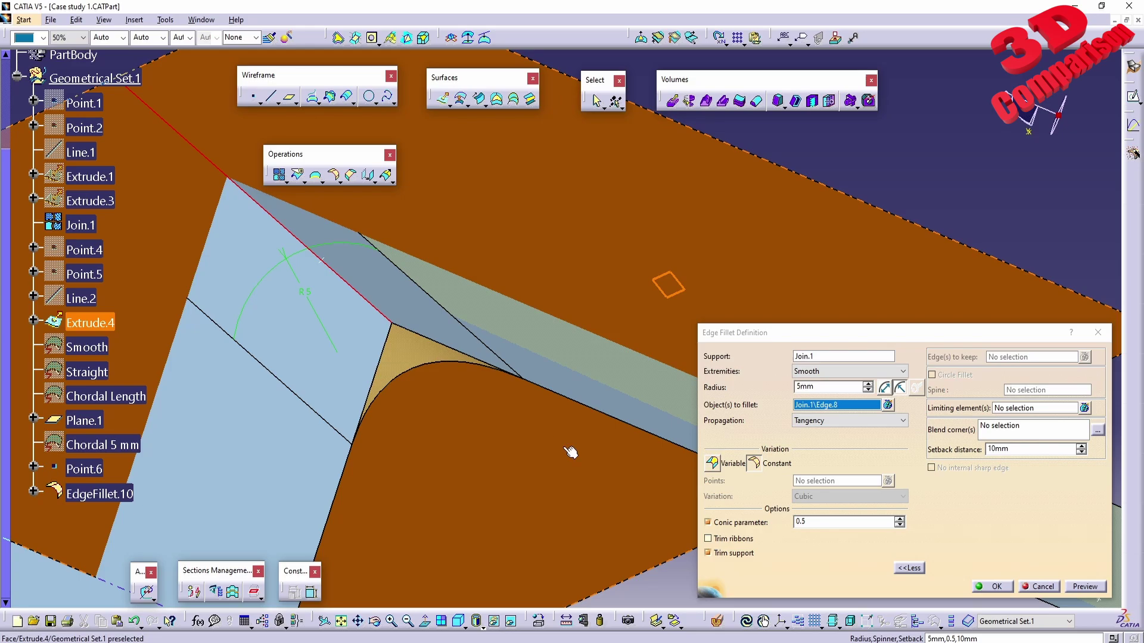
{"action": "left_click", "coordinate": [807, 520]}
{"action": "key", "text": "BackSpace"}
{"action": "type", "text": "1"}
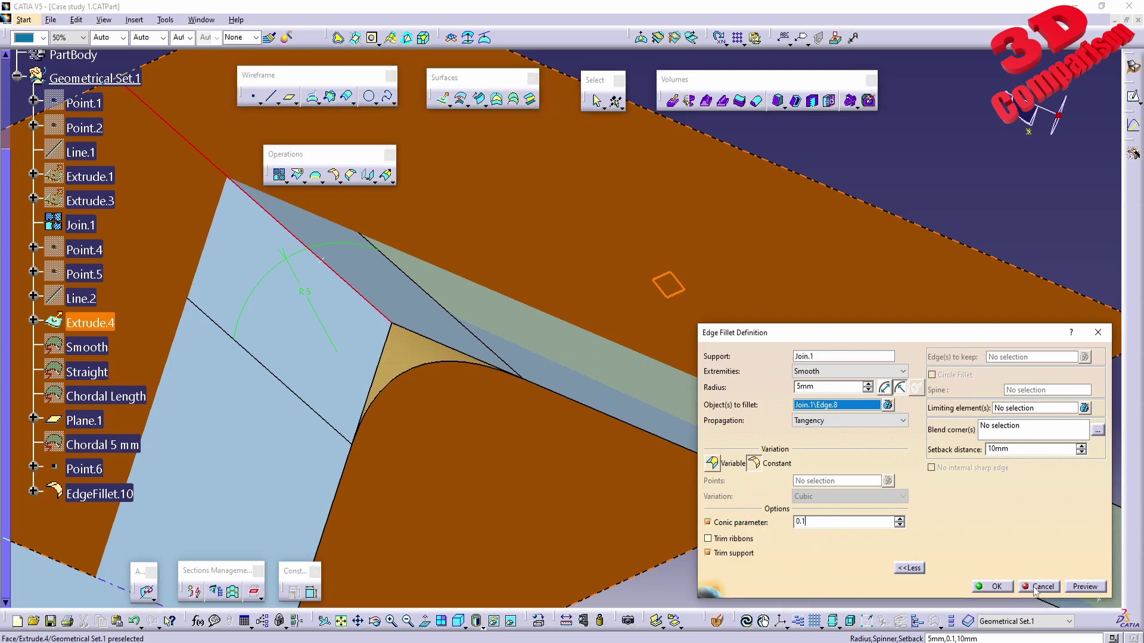
{"action": "left_click", "coordinate": [1083, 587]}
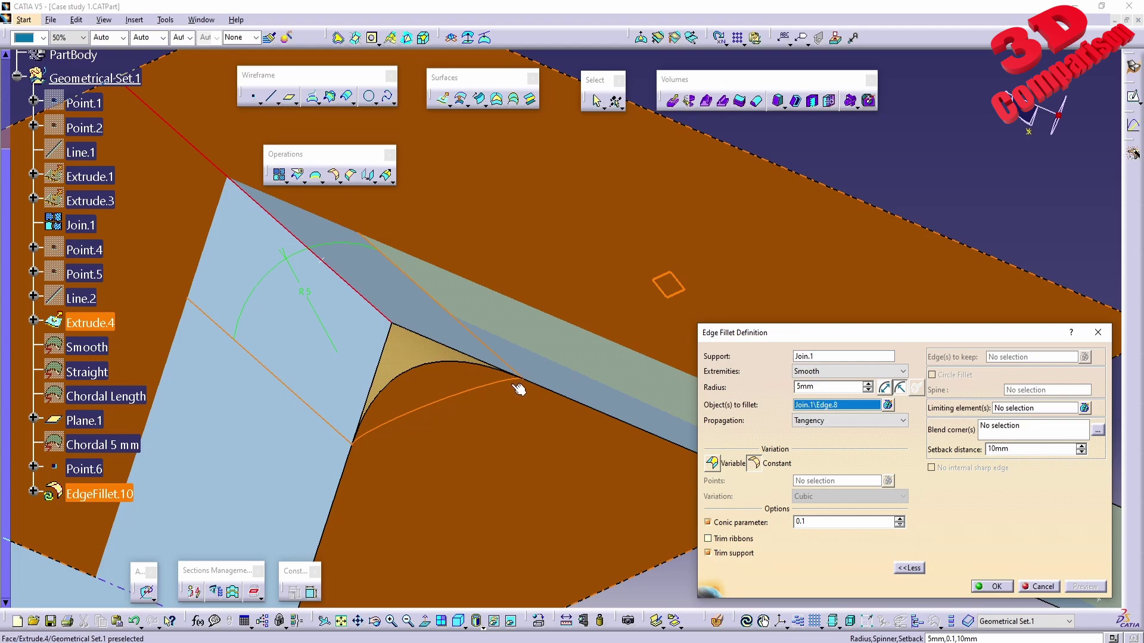
{"action": "left_click", "coordinate": [991, 586]}
{"action": "middle_click_drag", "start_coordinate": [990, 586], "coordinate": [117, 527]}
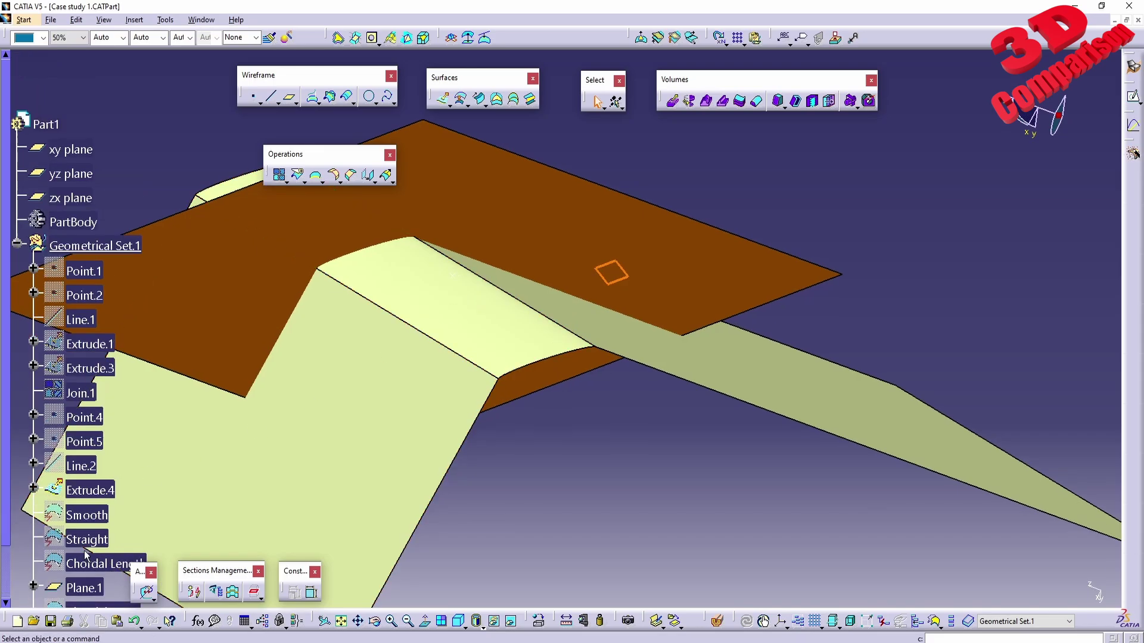
Set the conic parameter of EdgeFillet.10 to 0.7 and update the fillet
{"action": "scroll", "coordinate": [119, 533], "scroll_direction": "down", "scroll_amount": 3}
{"action": "double_click", "coordinate": [90, 438]}
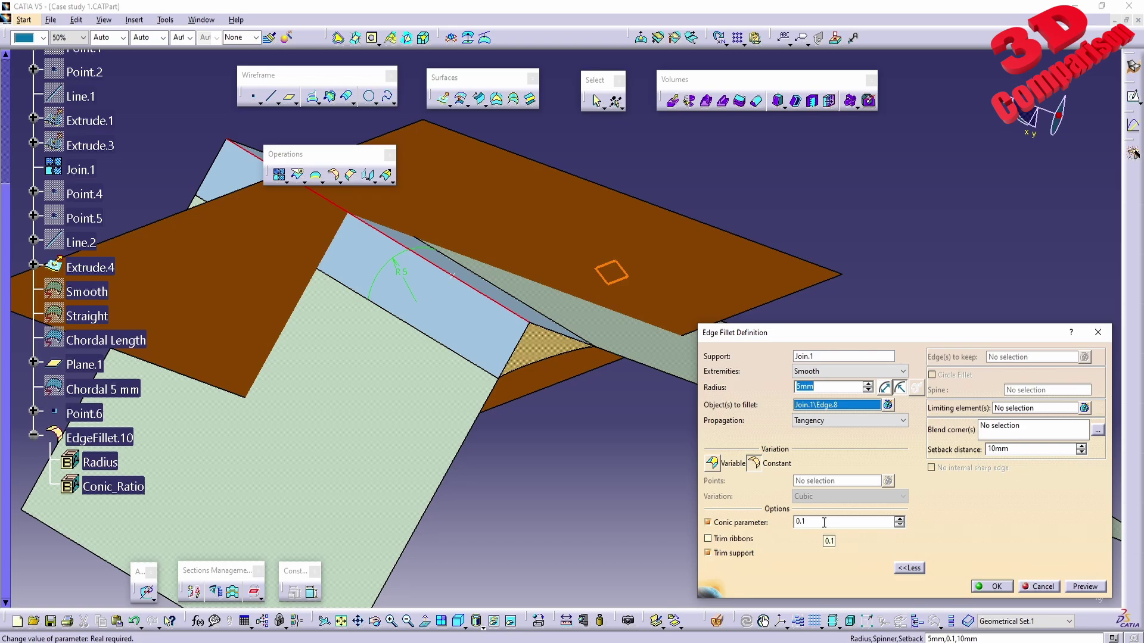
{"action": "left_click", "coordinate": [824, 522]}
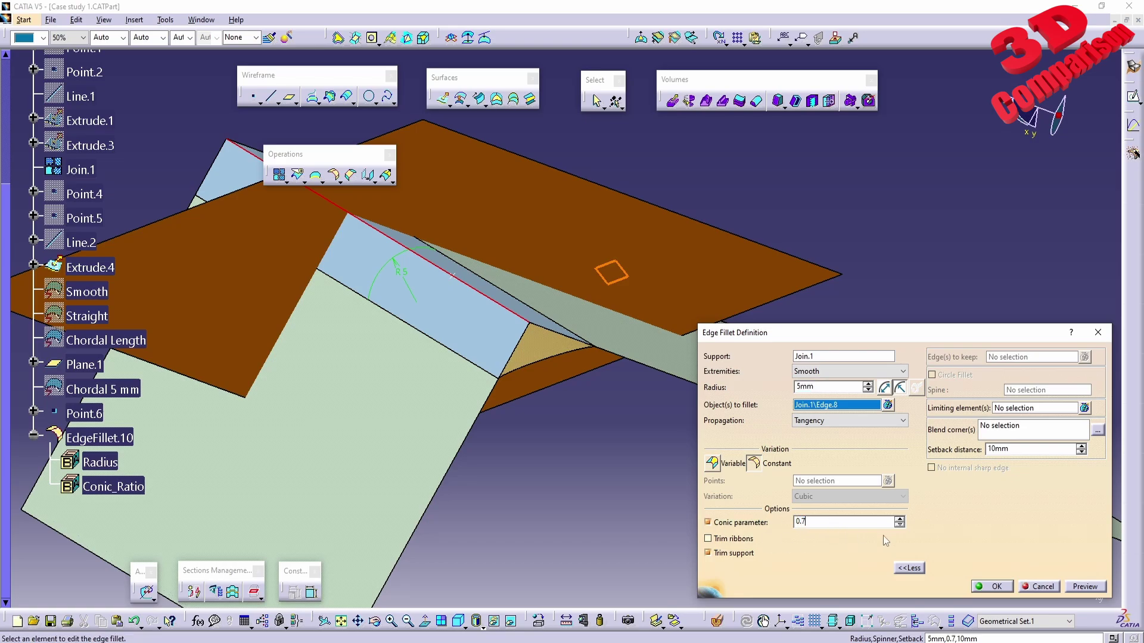
{"action": "left_click", "coordinate": [992, 587]}
{"action": "middle_click_drag", "start_coordinate": [646, 465], "coordinate": [530, 455]}
Raise the conic parameter of EdgeFillet.10 further for a sharper ridge and update the fillet
{"action": "double_click", "coordinate": [96, 438]}
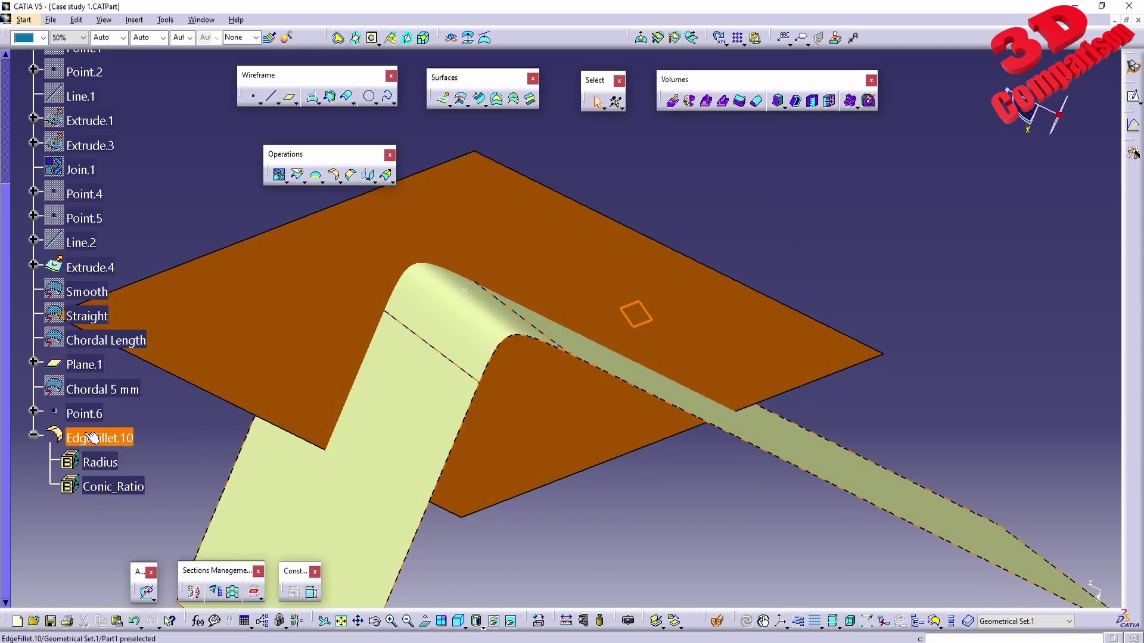
{"action": "left_click", "coordinate": [828, 522]}
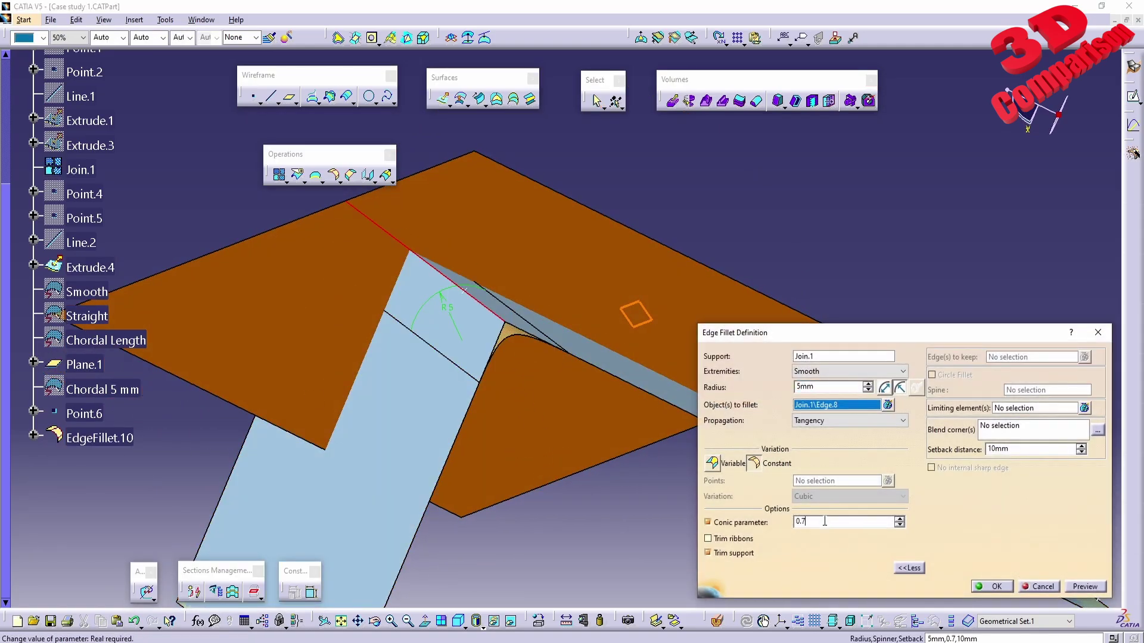
{"action": "key", "text": "BackSpace"}
{"action": "key", "text": "BackSpace"}
{"action": "left_click", "coordinate": [1001, 586]}
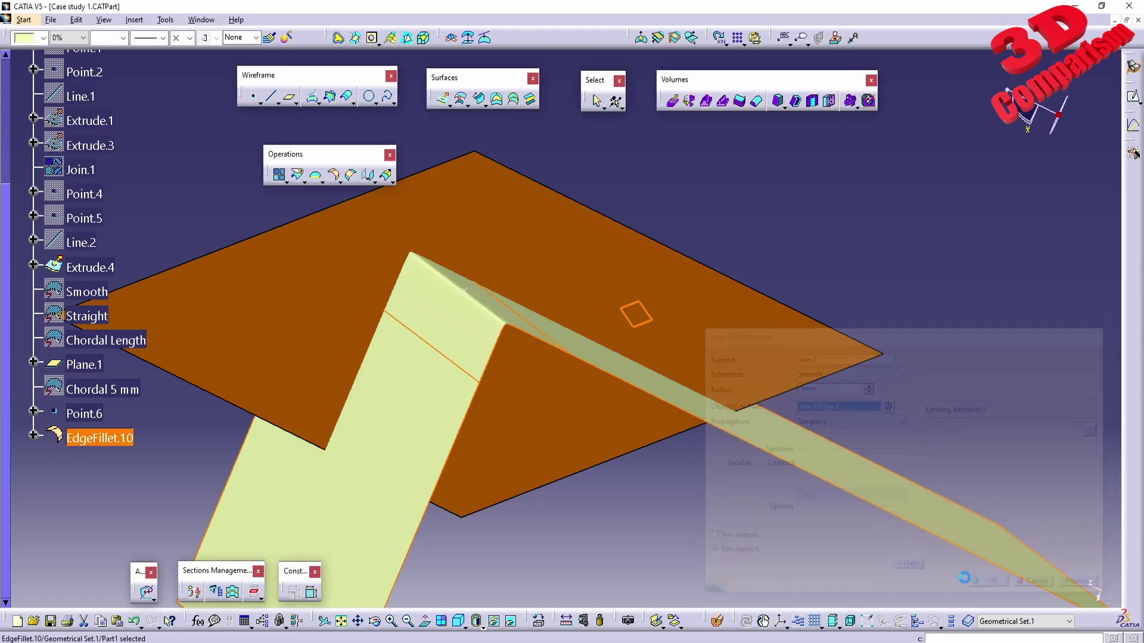
{"action": "middle_click_drag", "start_coordinate": [608, 455], "coordinate": [477, 440]}
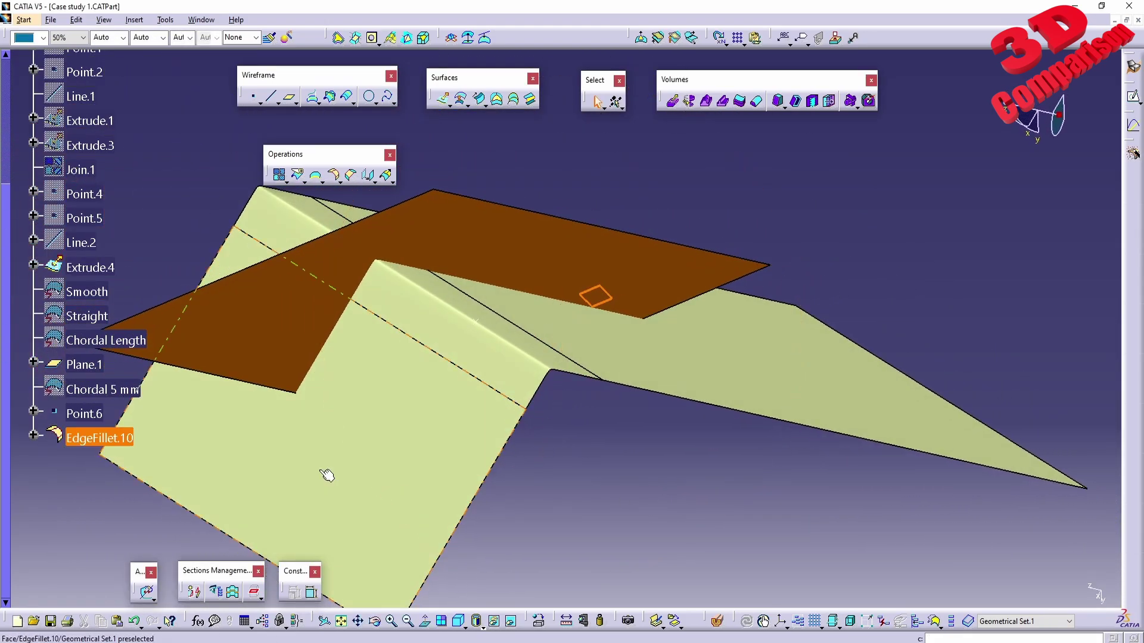
Set the conic parameter of EdgeFillet.10 back to 0.5 and update the fillet
{"action": "double_click", "coordinate": [90, 437]}
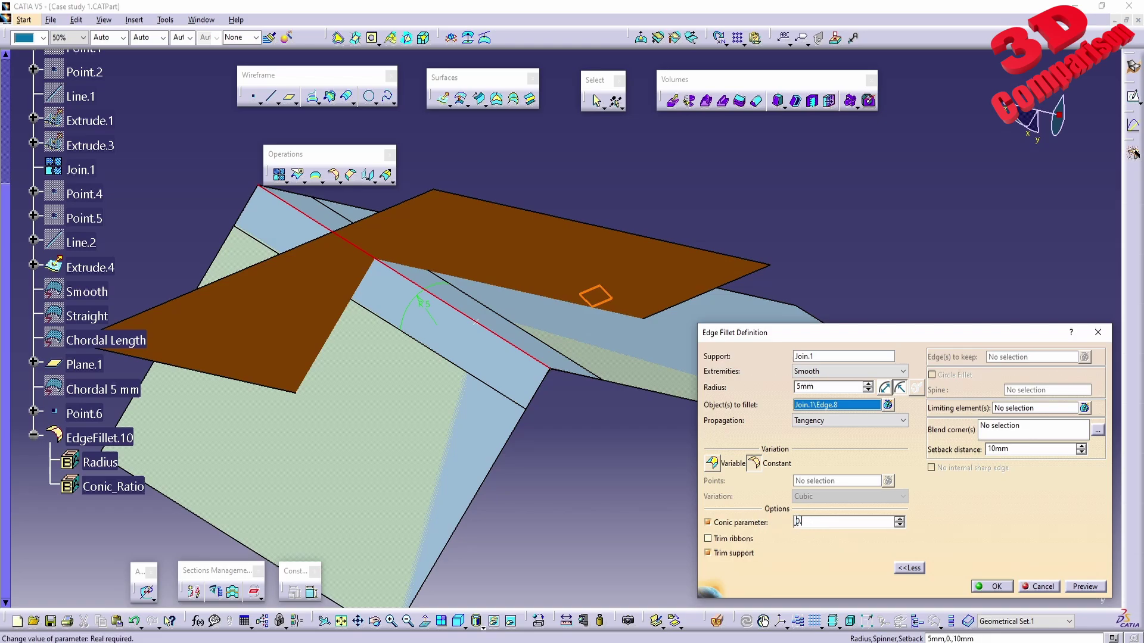
{"action": "left_click", "coordinate": [995, 586]}
{"action": "left_click", "coordinate": [759, 514]}
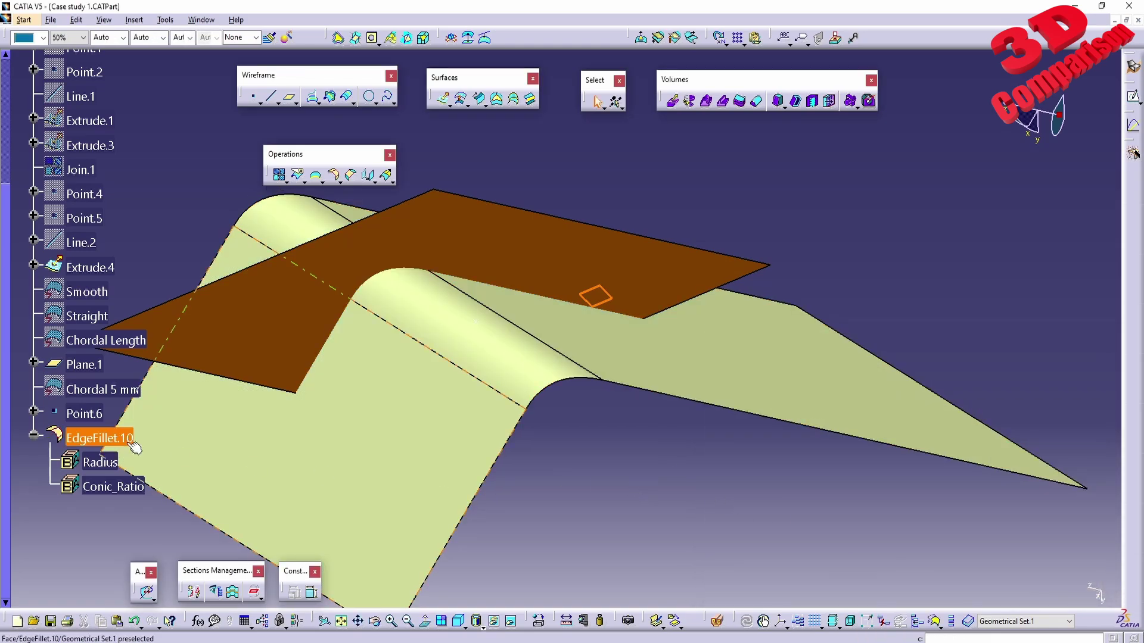
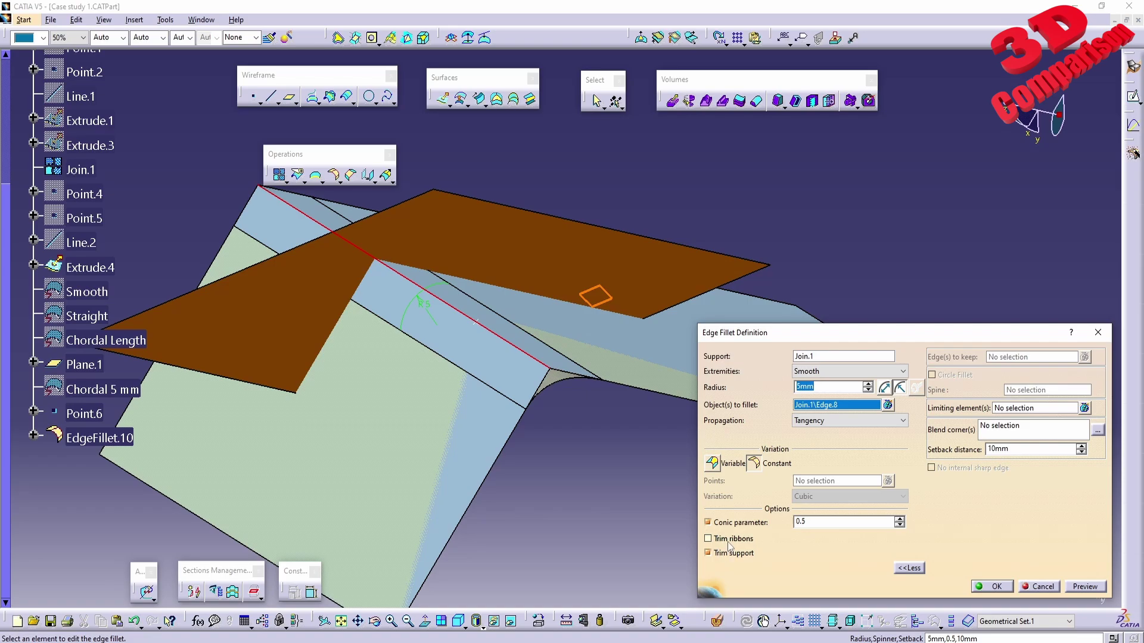
Update EdgeFillet.10 with Trim ribbons enabled, and reopen it to disable that option again
{"action": "left_click", "coordinate": [729, 543]}
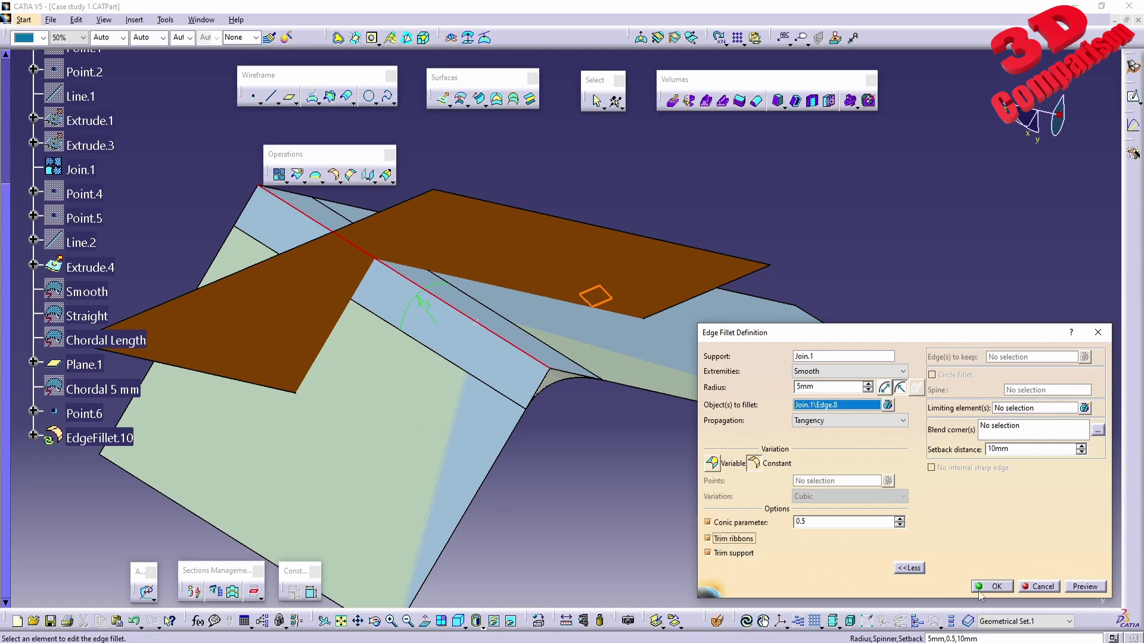
{"action": "left_click", "coordinate": [991, 586]}
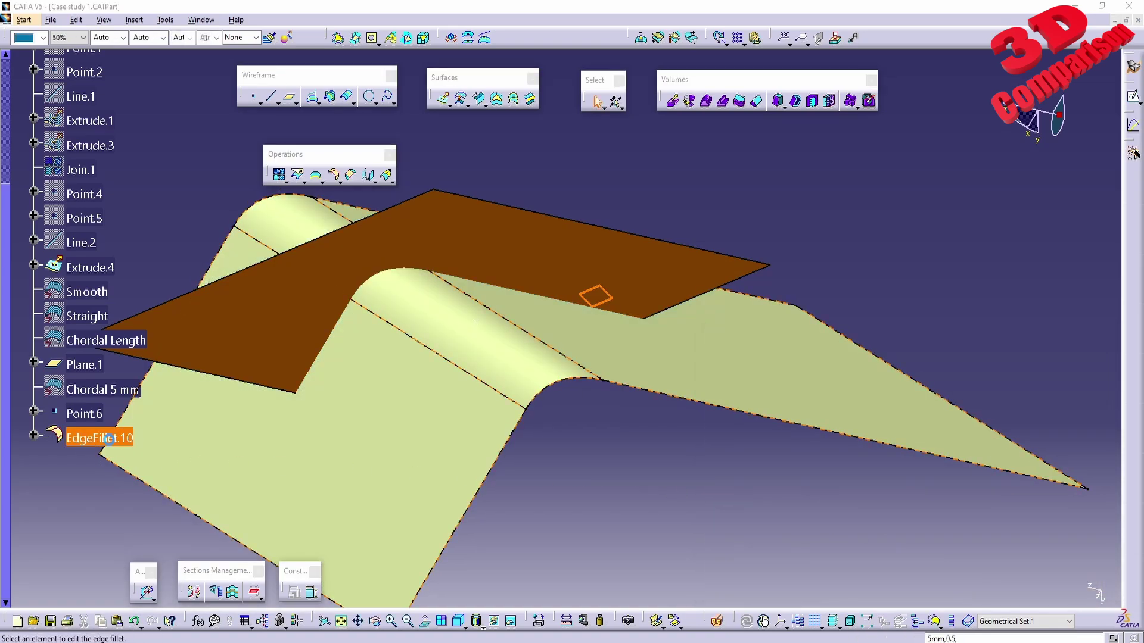
{"action": "double_click", "coordinate": [468, 358]}
{"action": "middle_click_drag", "start_coordinate": [470, 361], "coordinate": [506, 383]}
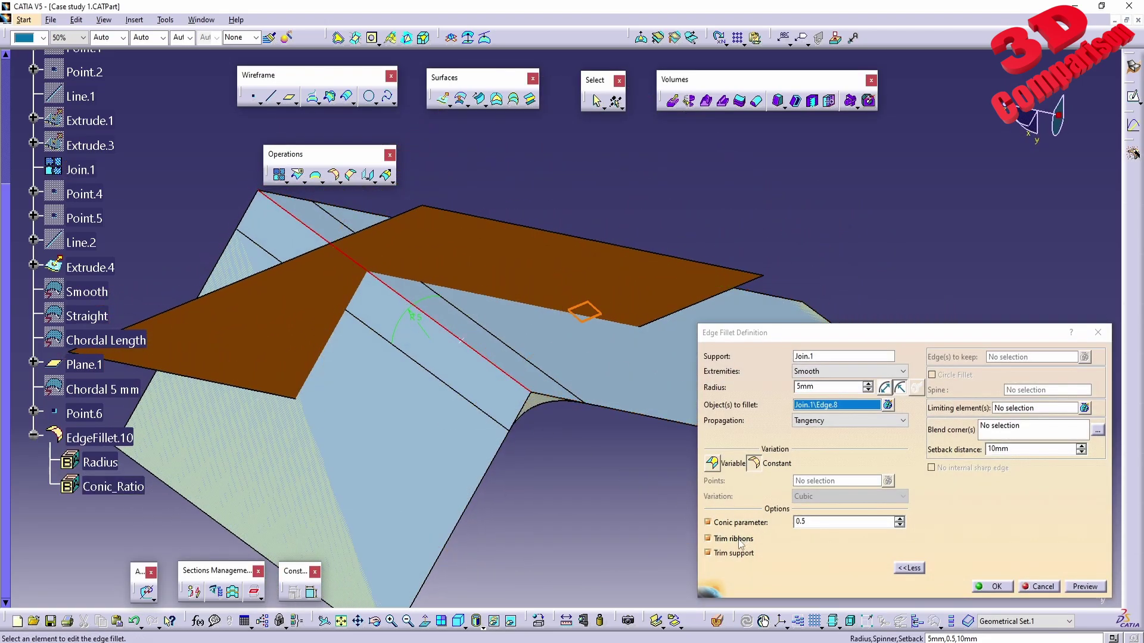
{"action": "left_click", "coordinate": [739, 539]}
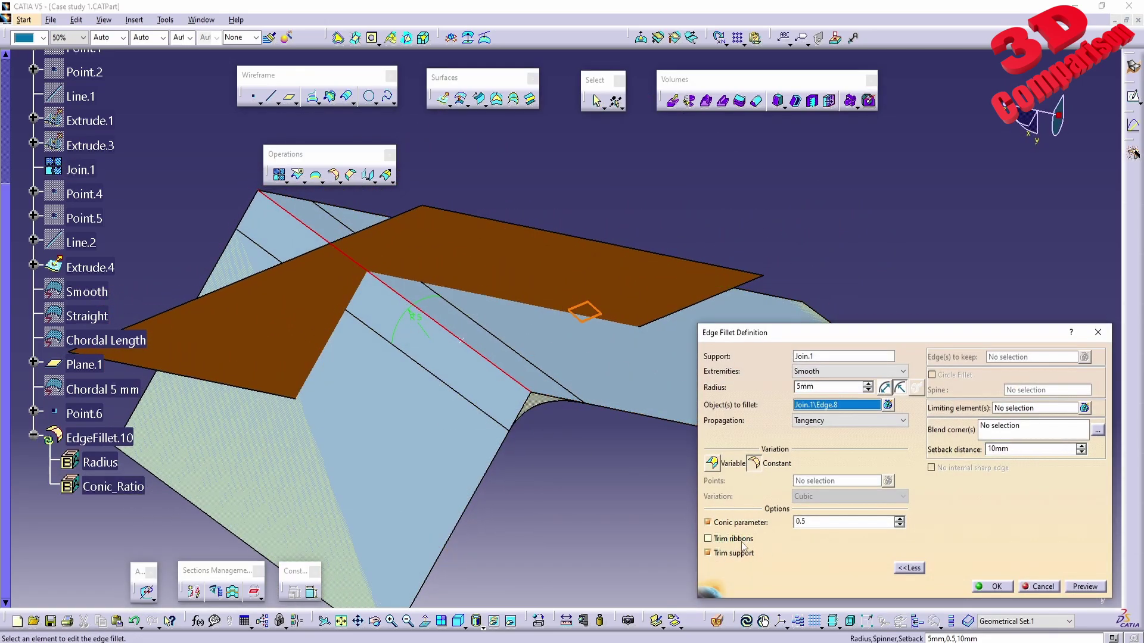
Switch the propagation of EdgeFillet.10 to Minimal and back to Tangency
{"action": "left_click", "coordinate": [846, 421]}
{"action": "left_click", "coordinate": [830, 430]}
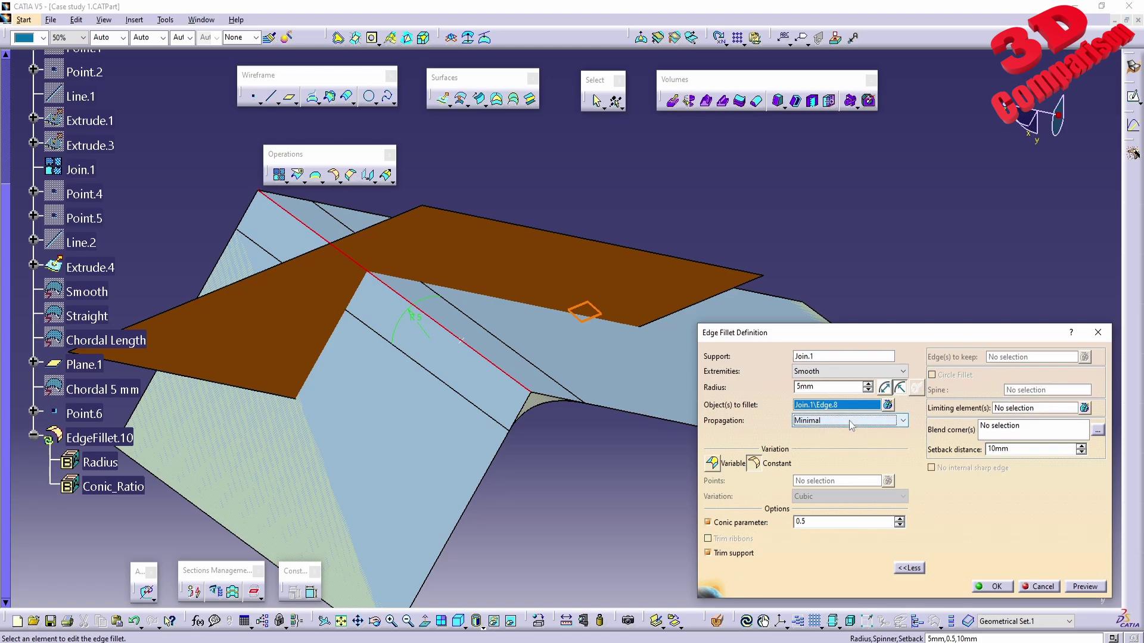
{"action": "left_click", "coordinate": [826, 422]}
{"action": "left_click", "coordinate": [813, 430]}
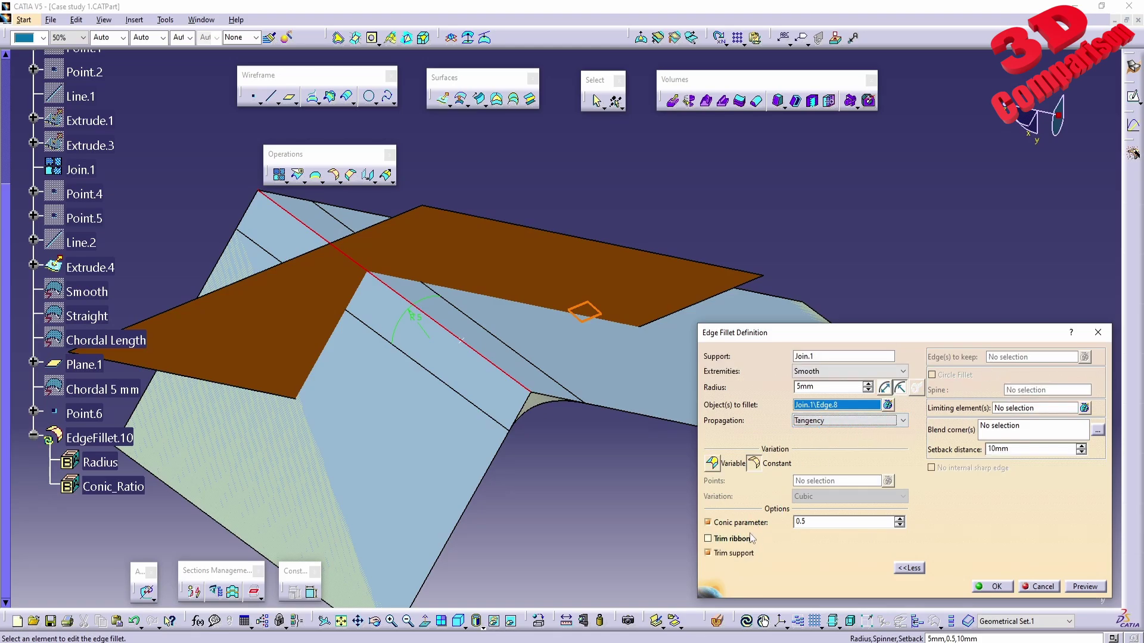
Disable Trim support for EdgeFillet.10 and update the fillet, leaving the Join.1 support surfaces untrimmed
{"action": "left_click", "coordinate": [739, 554]}
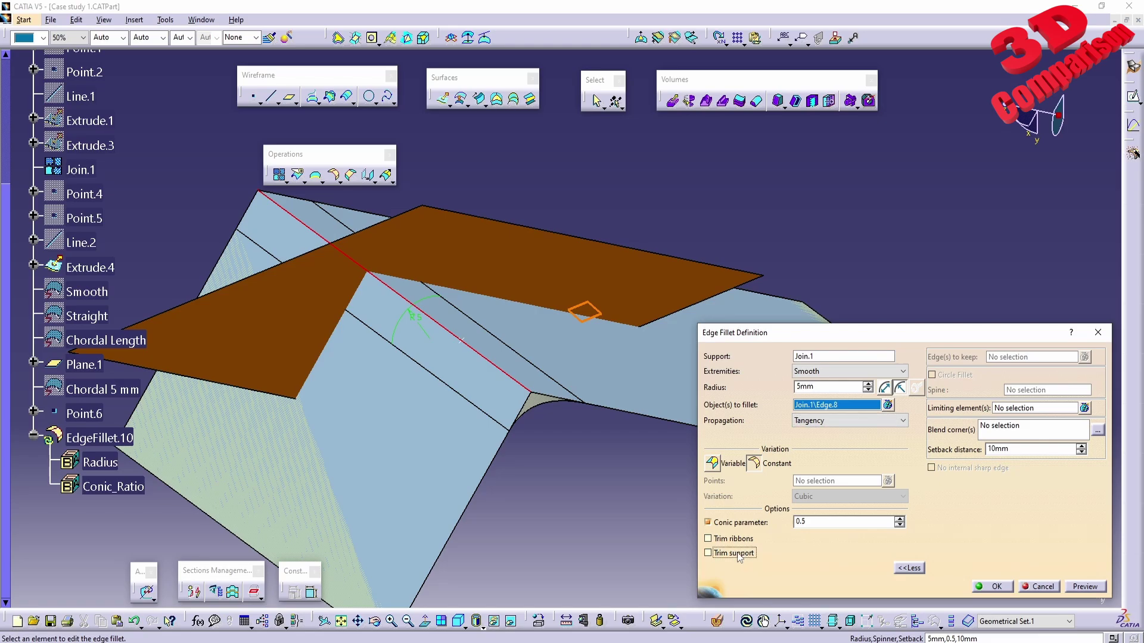
{"action": "left_click", "coordinate": [996, 587]}
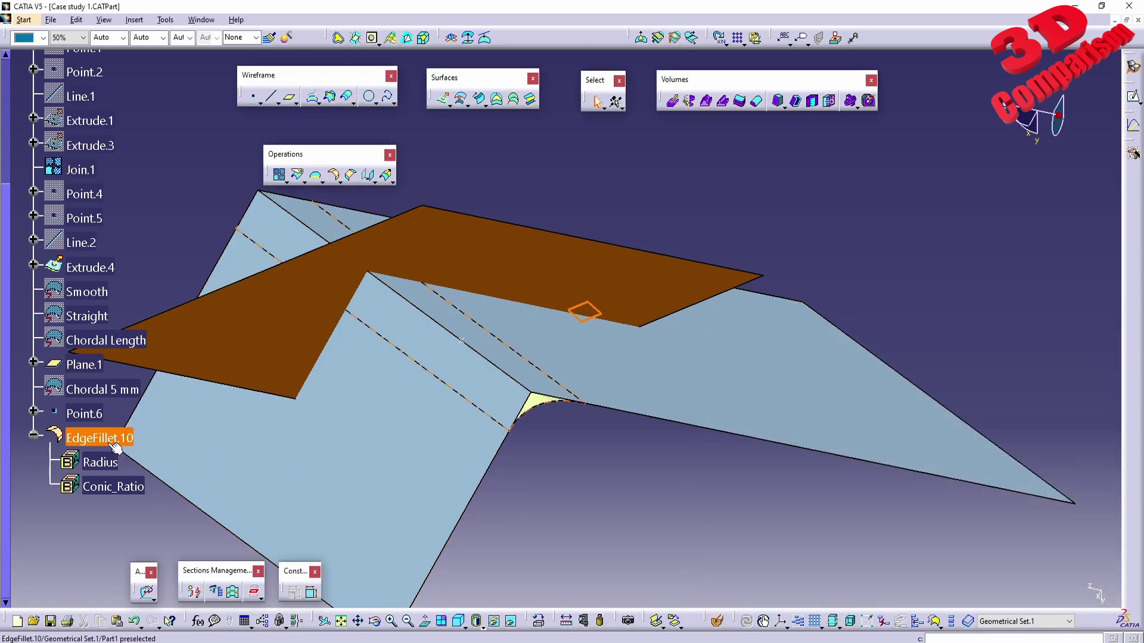
{"action": "middle_click_drag", "start_coordinate": [537, 387], "coordinate": [518, 434]}
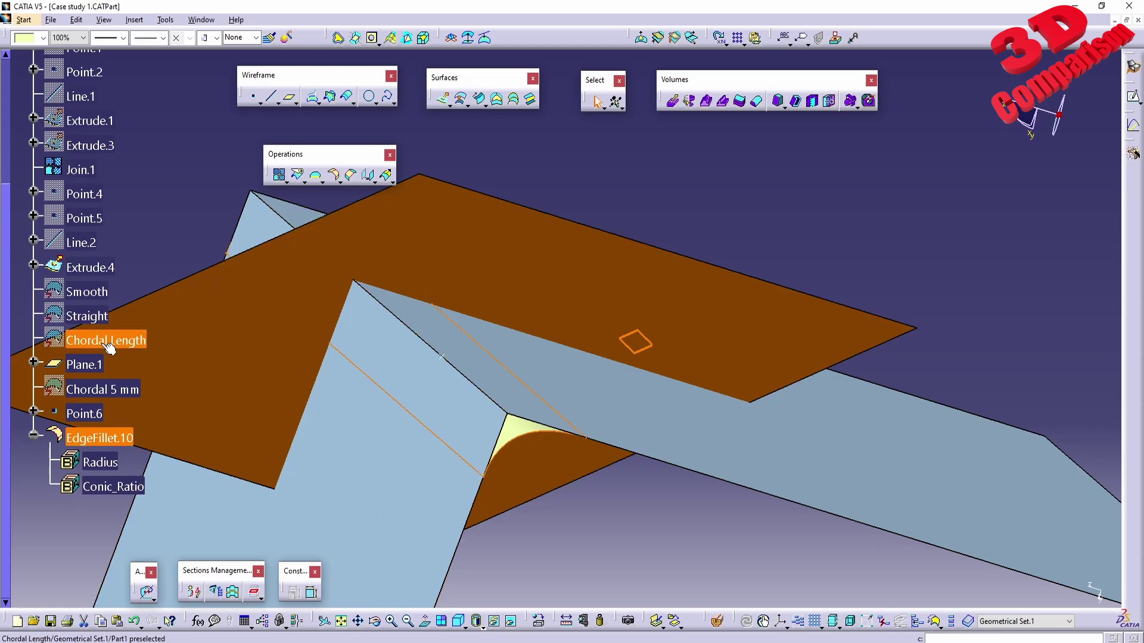
Enable Trim support for EdgeFillet.10 and update the fillet
{"action": "double_click", "coordinate": [91, 171]}
{"action": "left_click", "coordinate": [1028, 588]}
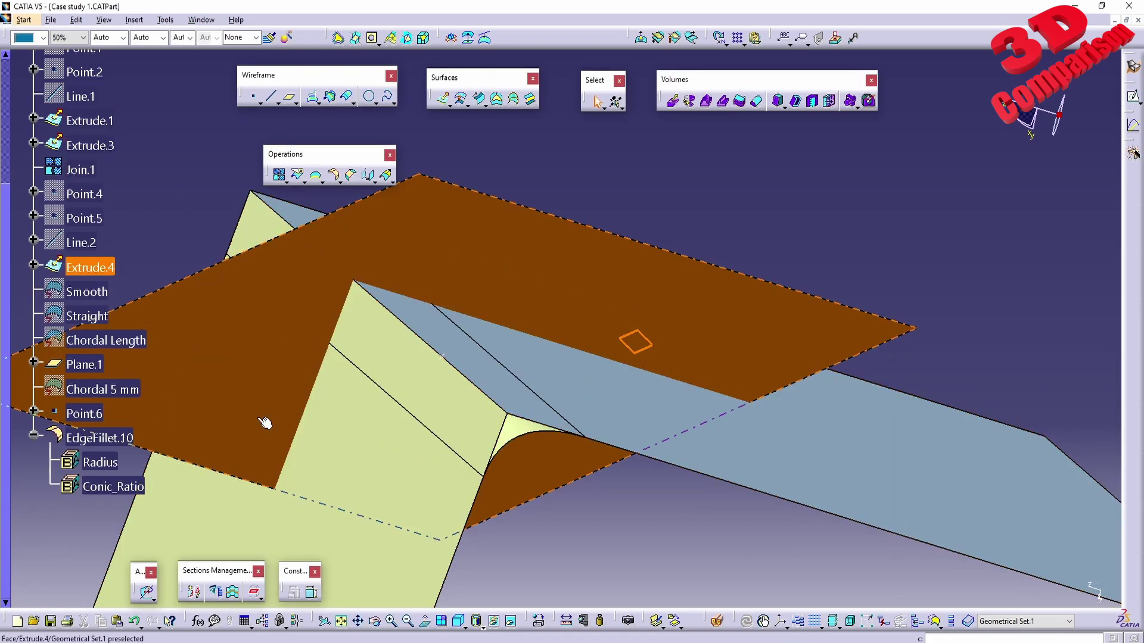
{"action": "double_click", "coordinate": [99, 438]}
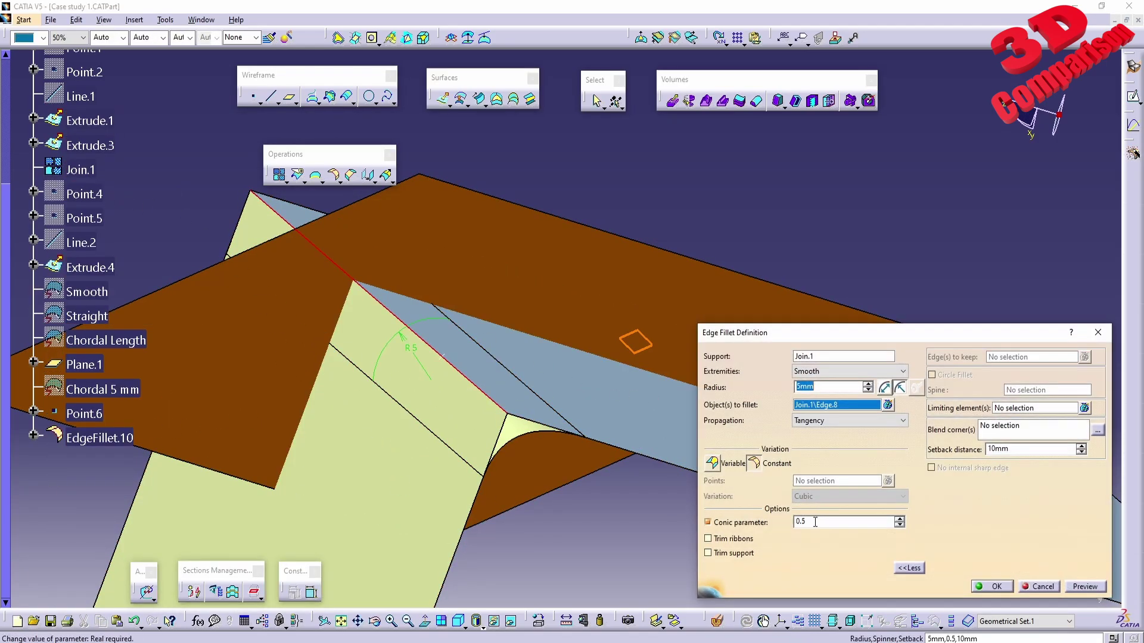
{"action": "left_click", "coordinate": [740, 556]}
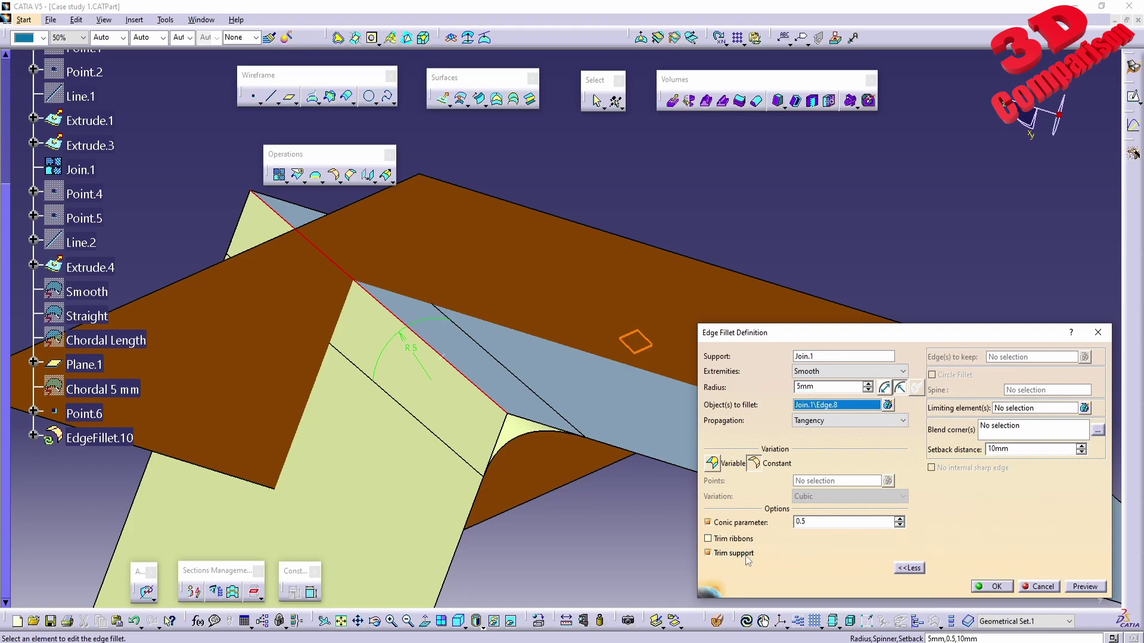
{"action": "left_click", "coordinate": [723, 553]}
{"action": "left_click", "coordinate": [991, 587]}
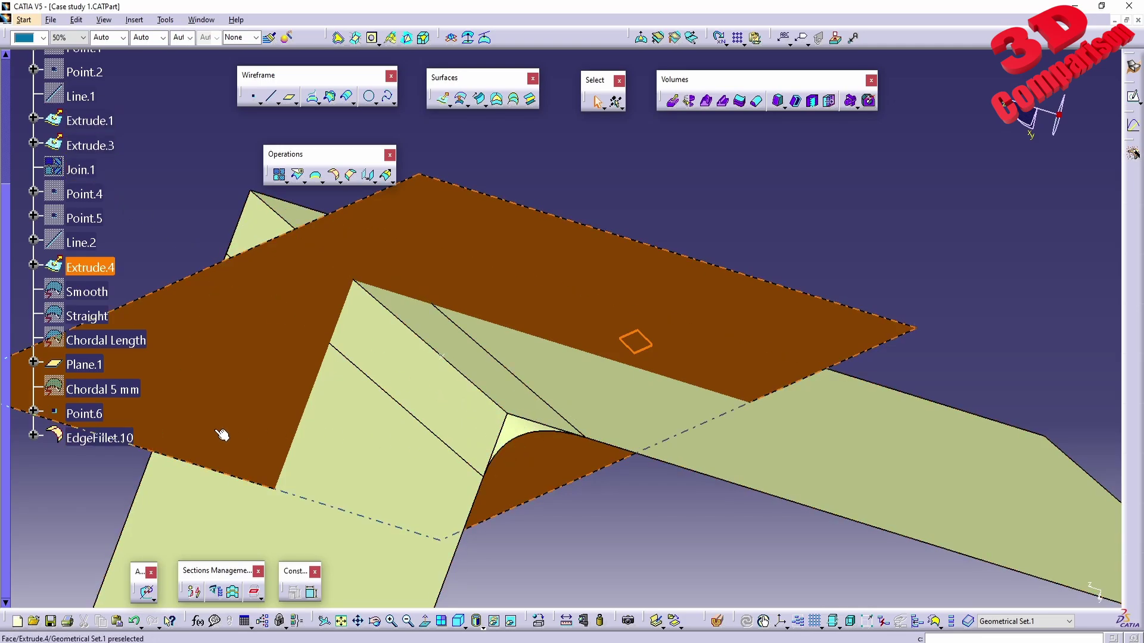
Show the Join.1 support surface alongside the trimmed fillet and hide it again
{"action": "right_click", "coordinate": [82, 170]}
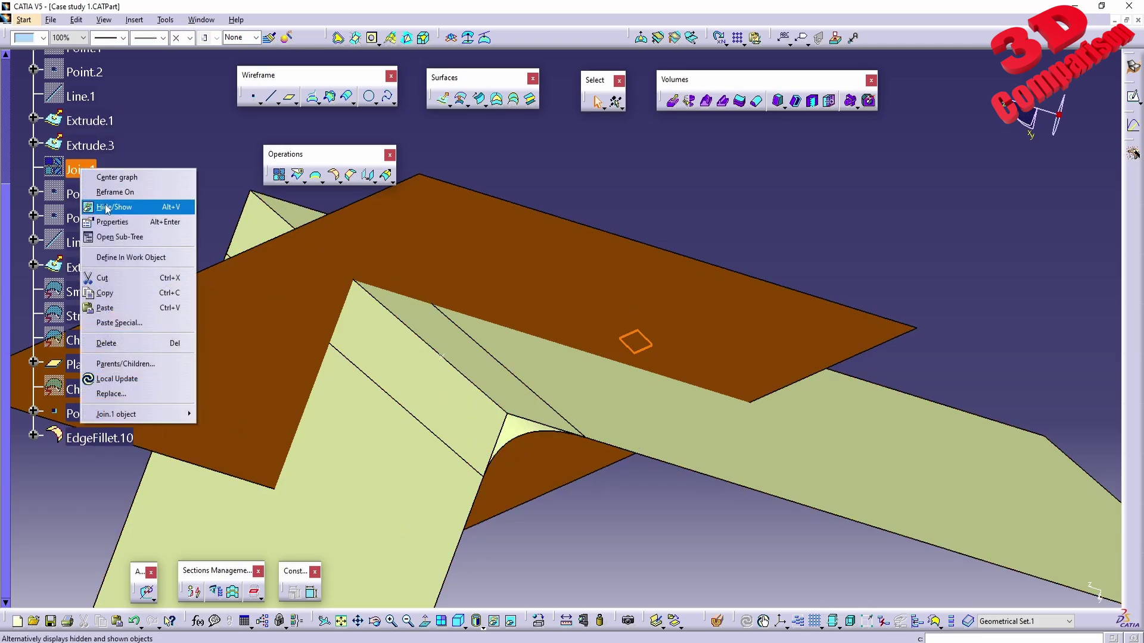
{"action": "left_click", "coordinate": [106, 208]}
{"action": "right_click", "coordinate": [84, 170]}
{"action": "left_click", "coordinate": [108, 209]}
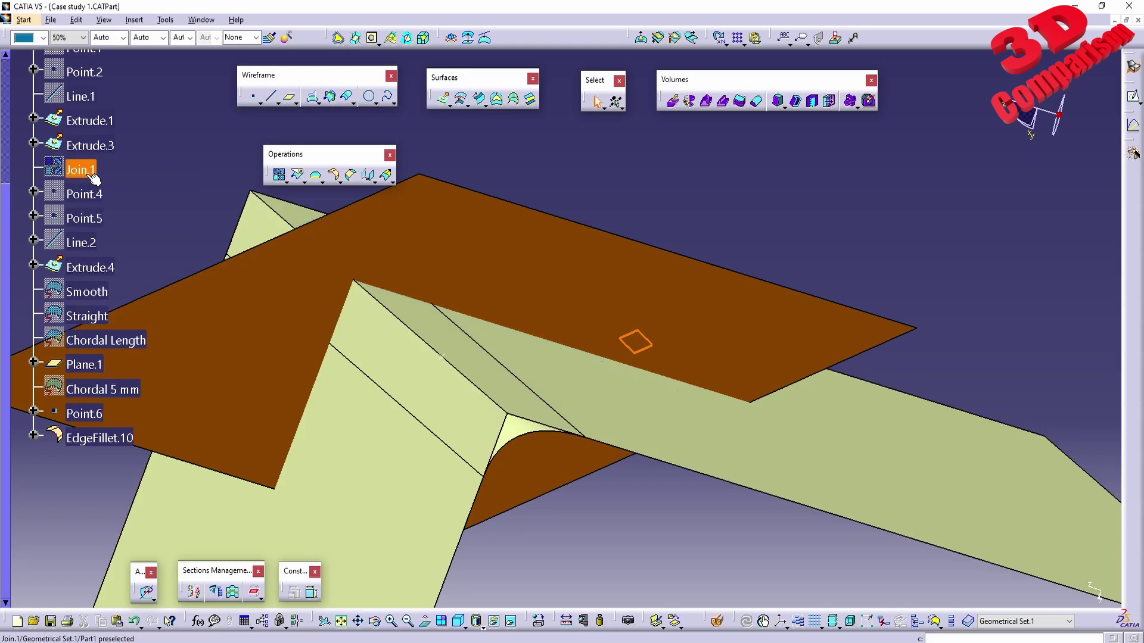
{"action": "left_click", "coordinate": [82, 171]}
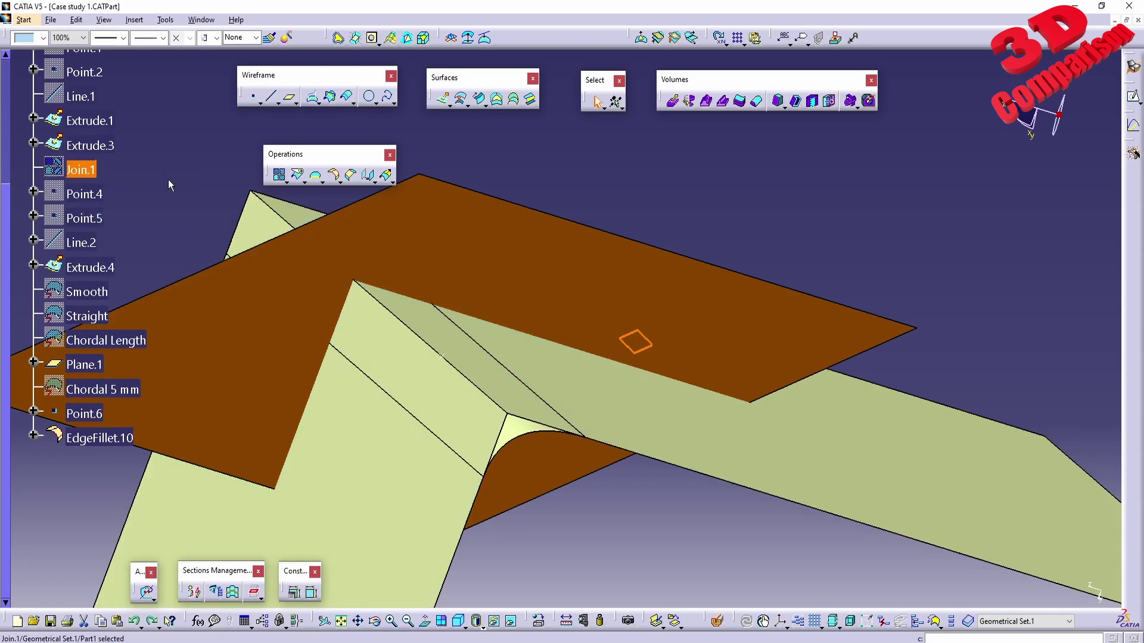
Delete EdgeFillet.10 and recolour the Join.1 surface light peach
{"action": "left_click", "coordinate": [113, 438]}
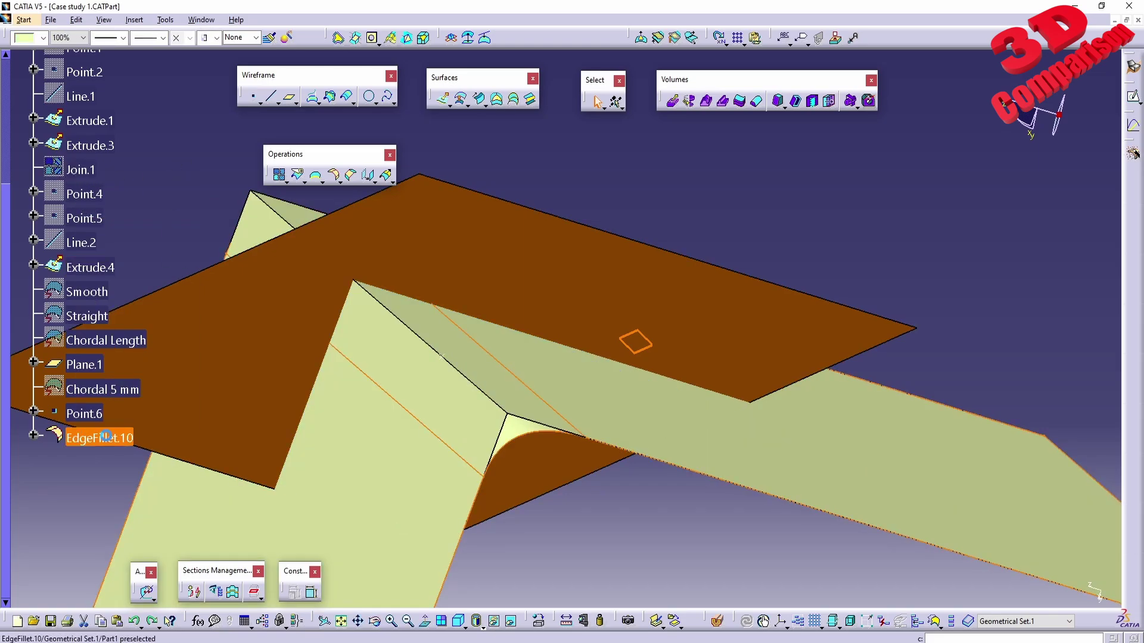
{"action": "key", "text": "Delete"}
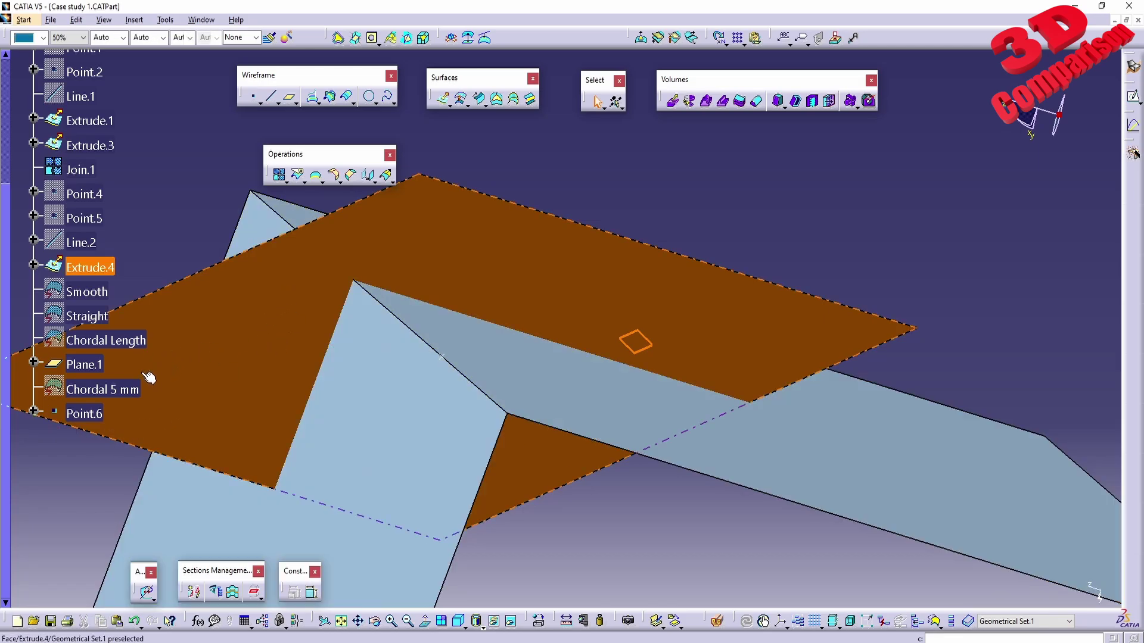
{"action": "left_click", "coordinate": [89, 171]}
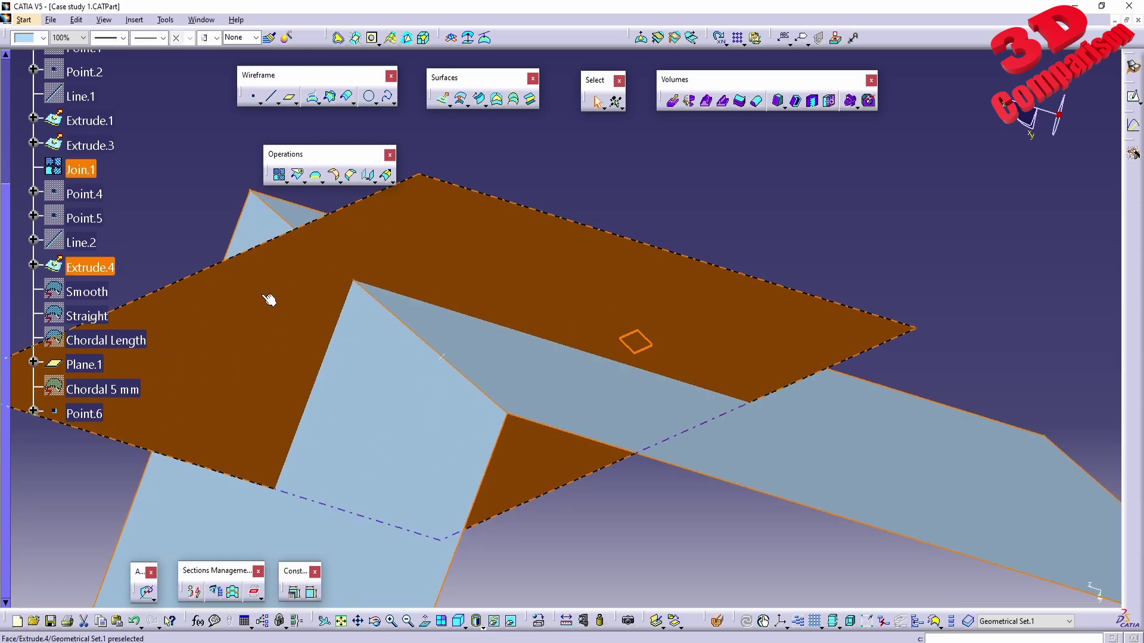
{"action": "left_click", "coordinate": [43, 38]}
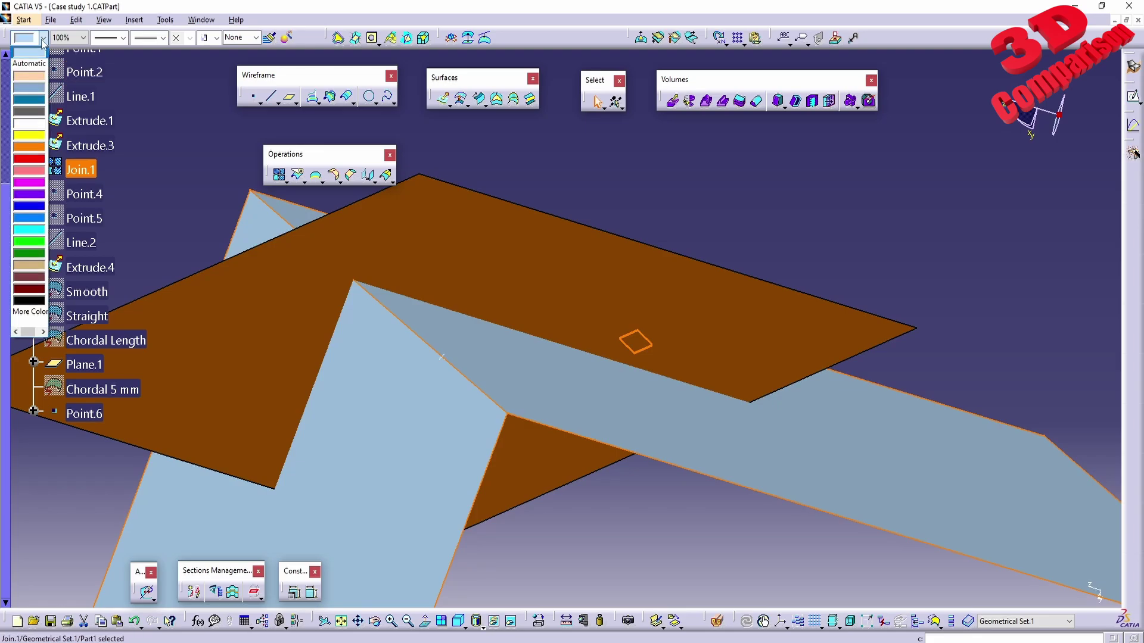
{"action": "left_click", "coordinate": [25, 81]}
{"action": "left_click", "coordinate": [159, 194]}
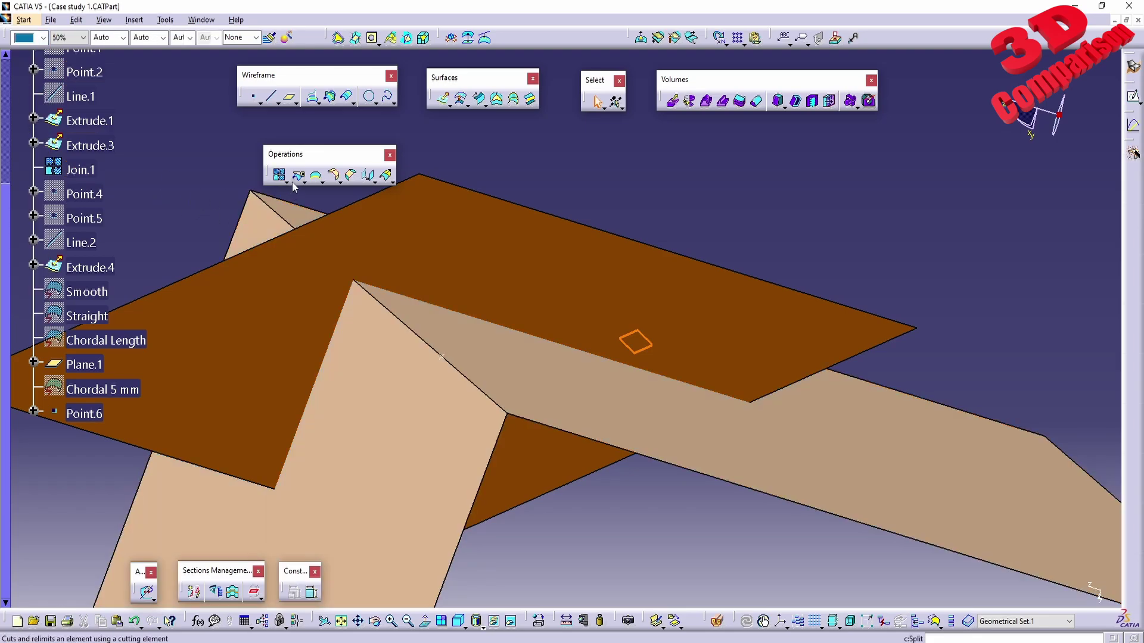
Create a 5 mm edge fillet on the shared edge of Join.1 with Trim support, and undo it
{"action": "left_click", "coordinate": [334, 174]}
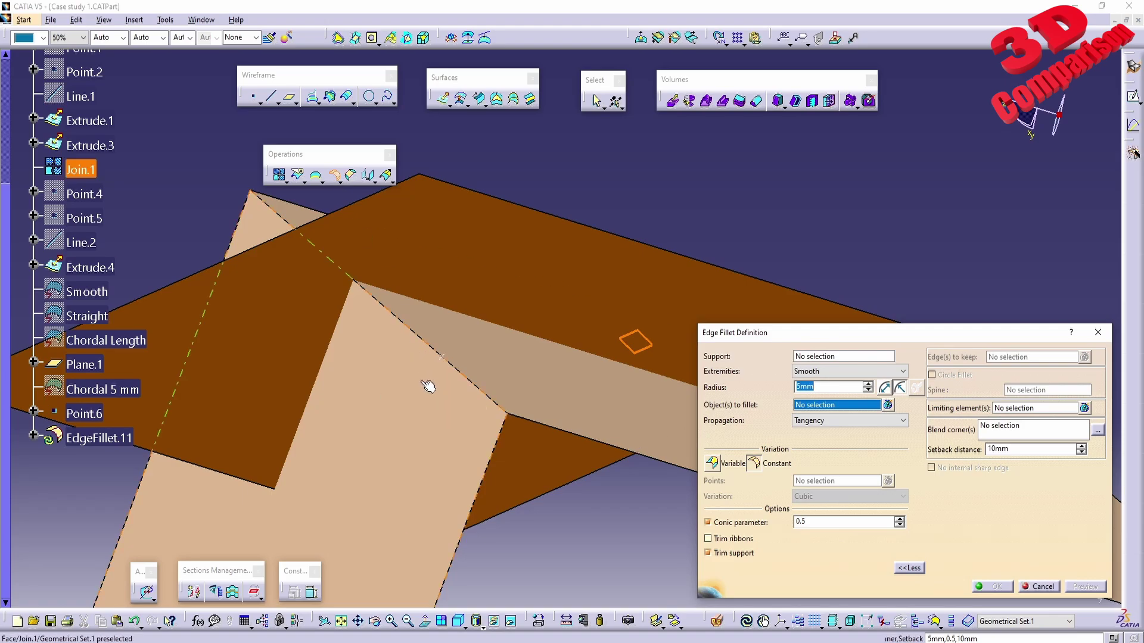
{"action": "left_click", "coordinate": [467, 376]}
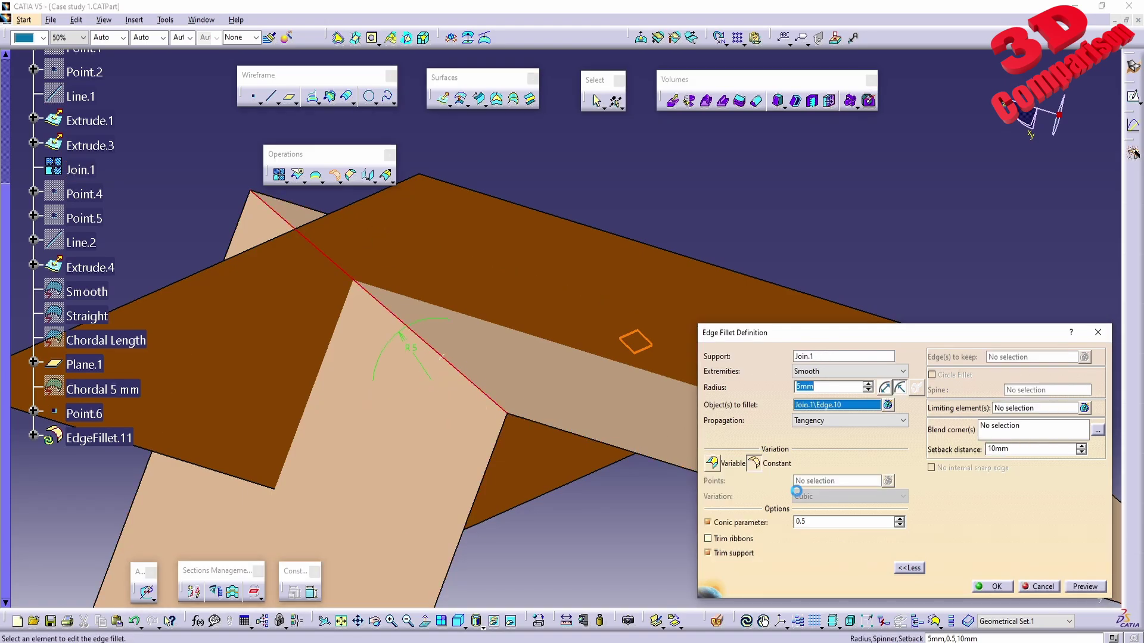
{"action": "left_click", "coordinate": [1078, 588]}
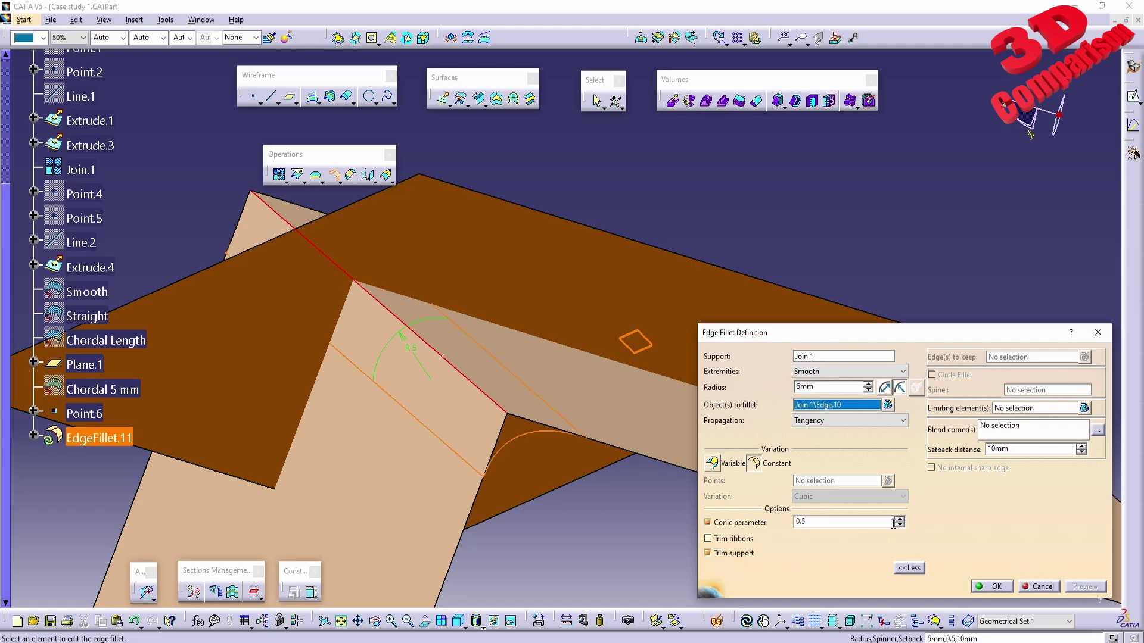
{"action": "left_click", "coordinate": [988, 587]}
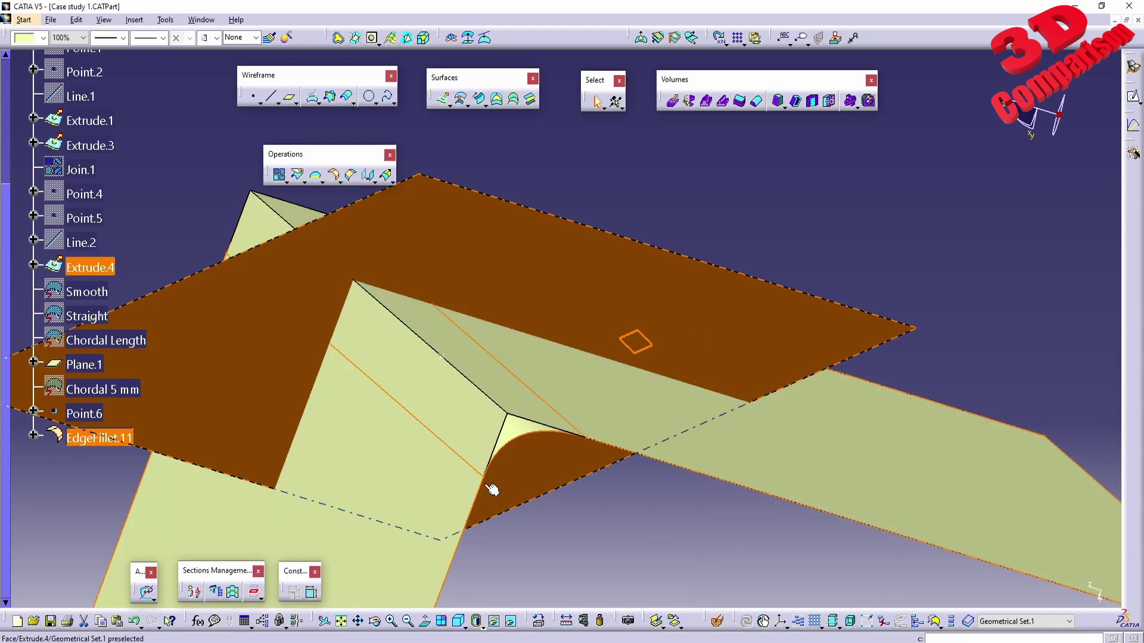
{"action": "key", "text": "ctrl+z"}
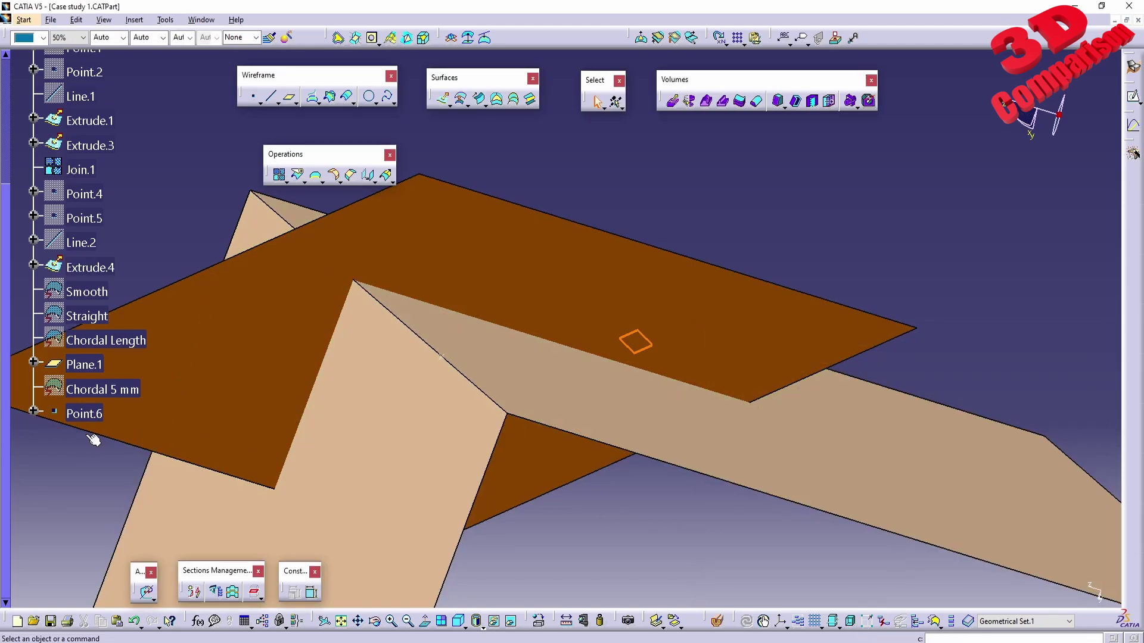
Begin a 5 mm edge fillet on Join.1 with a face of the join as the object to fillet, keeping Tangency propagation
{"action": "mouse_move", "coordinate": [465, 419]}
{"action": "middle_mouse_down"}
{"action": "mouse_move", "coordinate": [501, 454]}
{"action": "mouse_move", "coordinate": [546, 416]}
{"action": "mouse_move", "coordinate": [516, 421]}
{"action": "mouse_move", "coordinate": [408, 358]}
{"action": "mouse_move", "coordinate": [447, 428]}
{"action": "mouse_move", "coordinate": [453, 417]}
{"action": "middle_mouse_up"}
{"action": "left_click", "coordinate": [333, 174]}
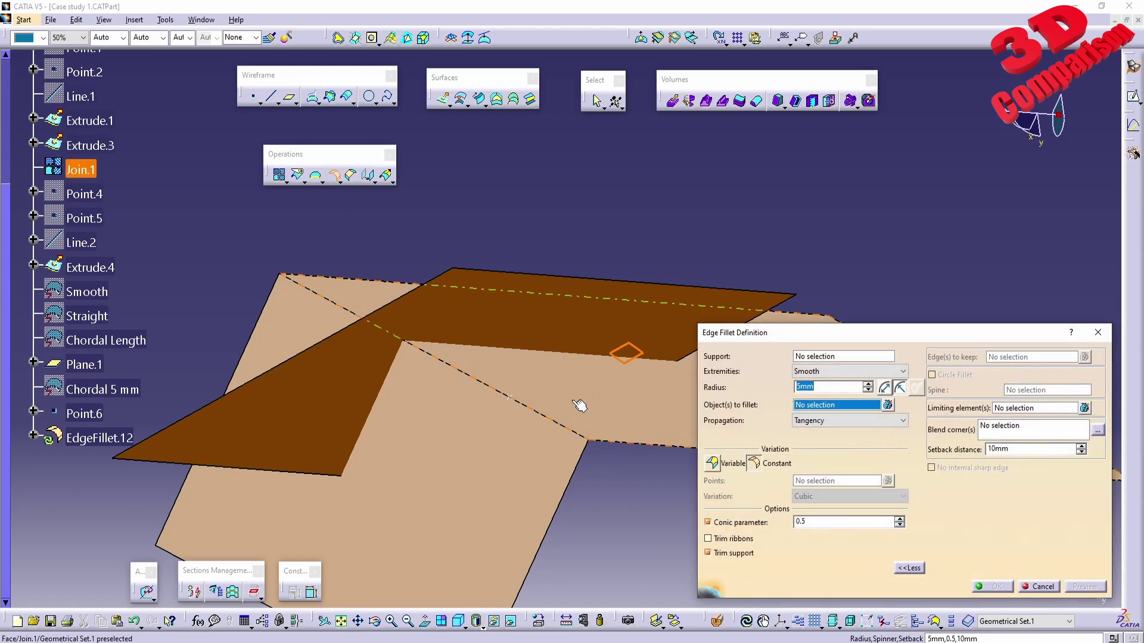
{"action": "left_click", "coordinate": [536, 412]}
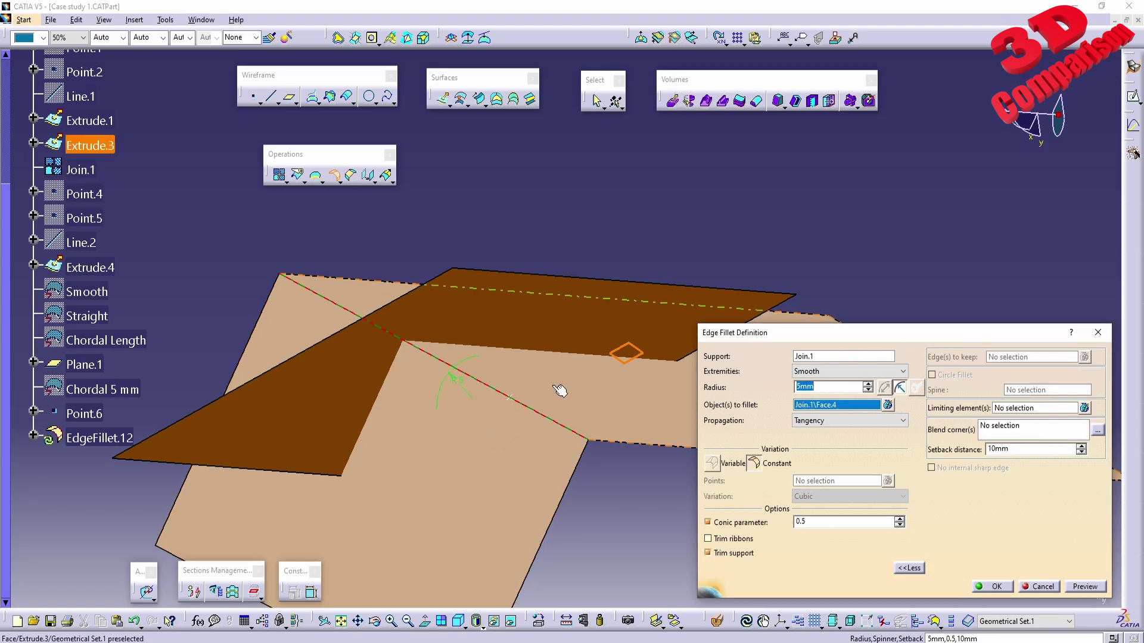
{"action": "left_click", "coordinate": [649, 360]}
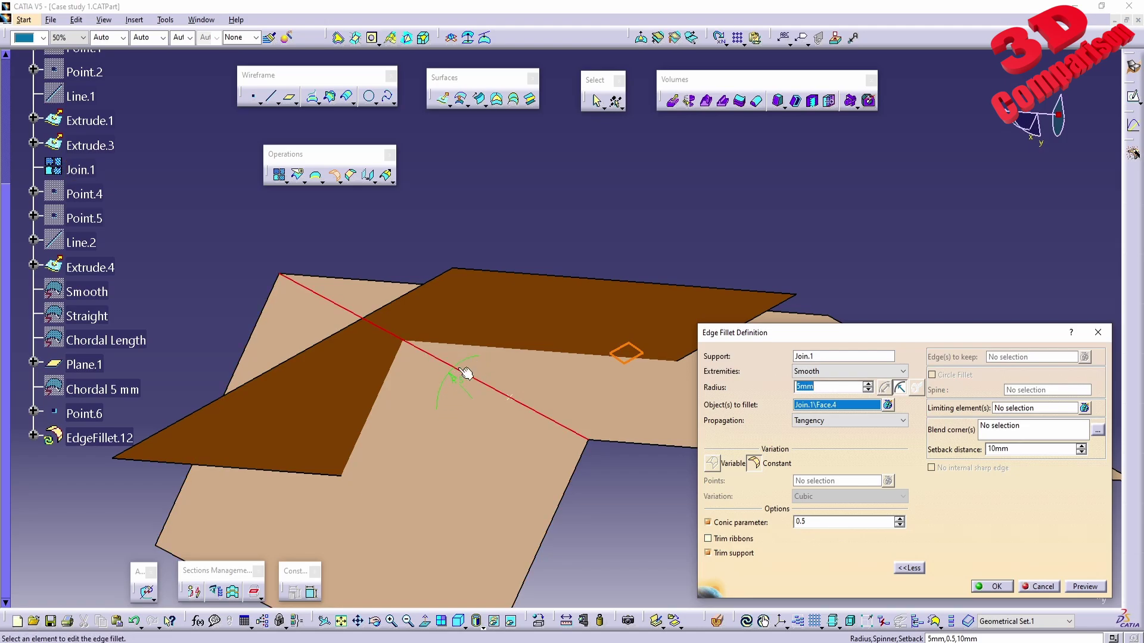
{"action": "mouse_move", "coordinate": [469, 375]}
{"action": "middle_mouse_down"}
{"action": "mouse_move", "coordinate": [421, 385]}
{"action": "mouse_move", "coordinate": [473, 366]}
{"action": "middle_mouse_up"}
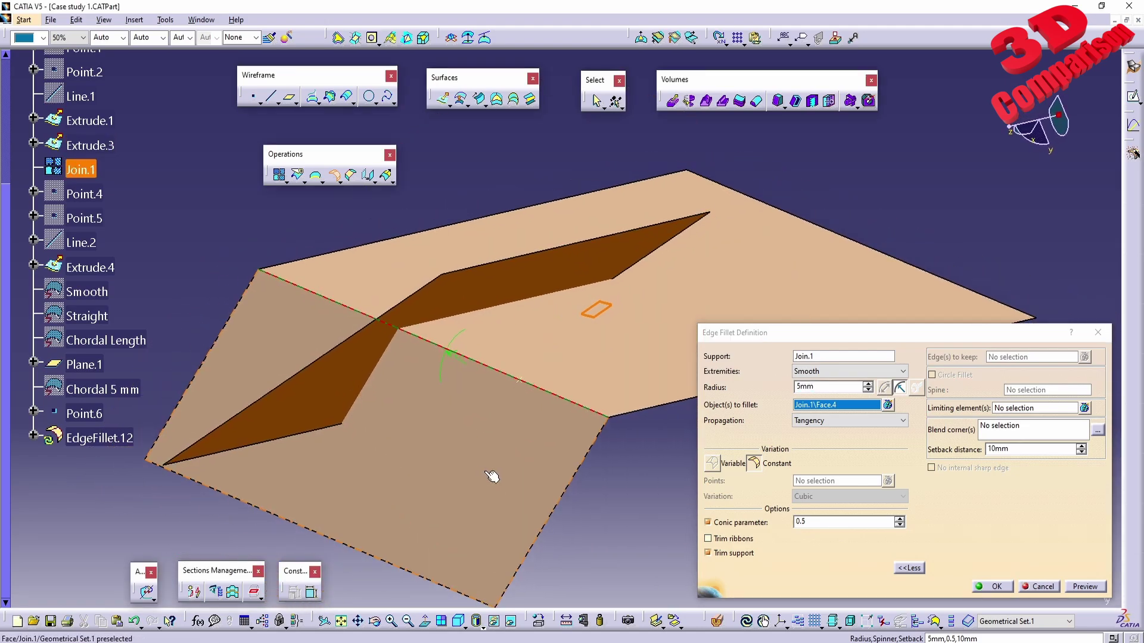
{"action": "left_click", "coordinate": [912, 567]}
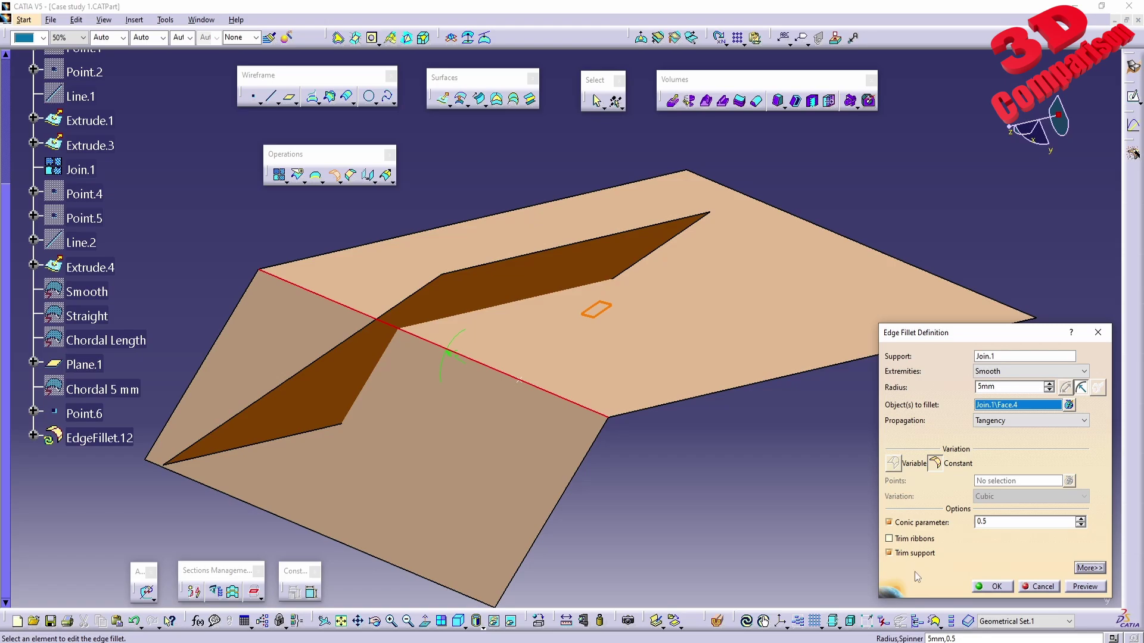
{"action": "left_click", "coordinate": [1090, 568]}
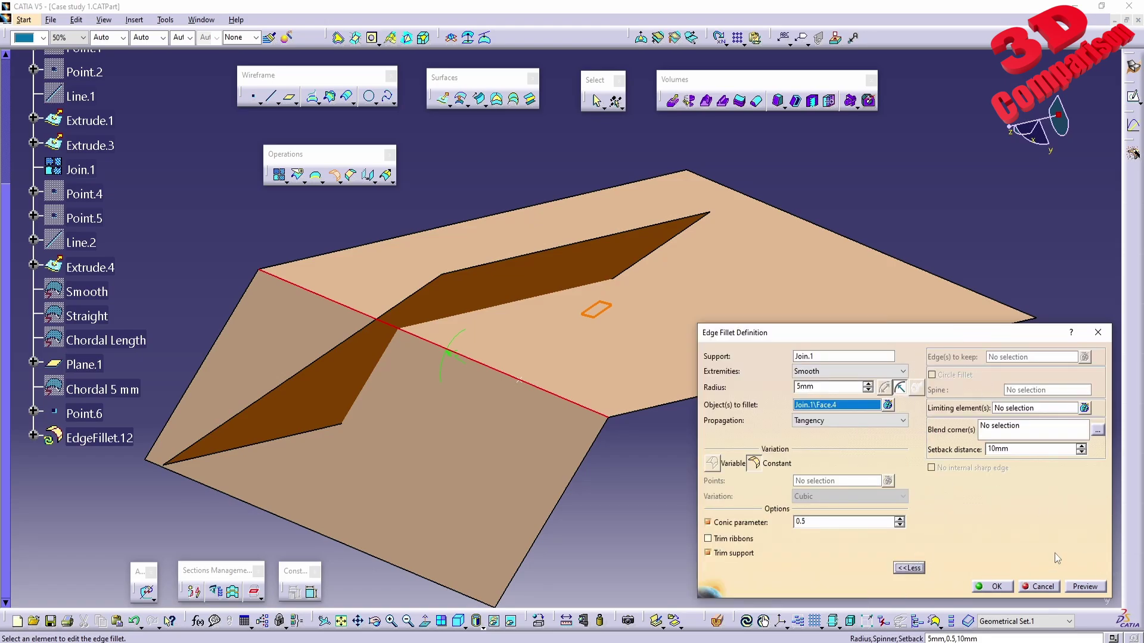
Limit the edge fillet with the Extrude.4 surface, preview it and create it
{"action": "left_click", "coordinate": [1021, 409]}
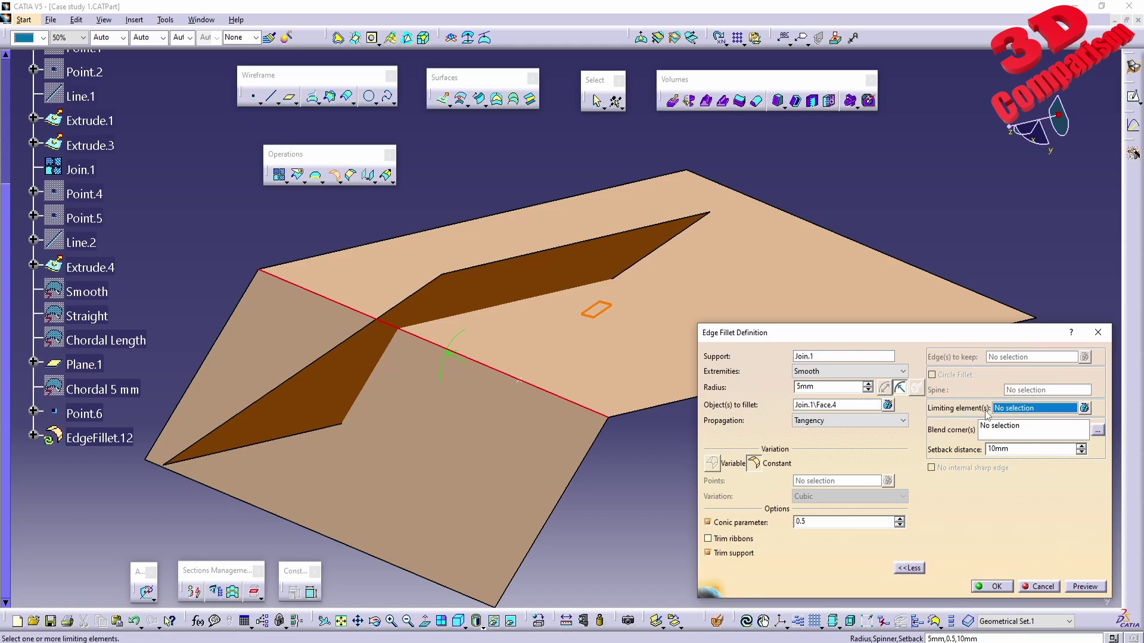
{"action": "left_click", "coordinate": [538, 284]}
{"action": "middle_click_drag", "start_coordinate": [435, 340], "coordinate": [508, 354]}
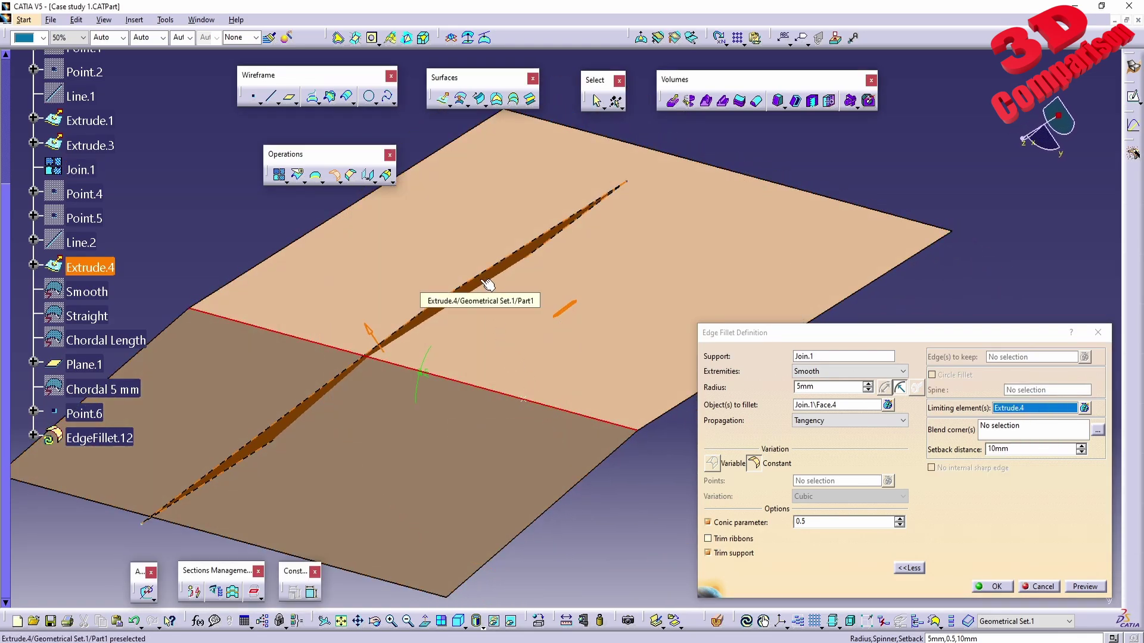
{"action": "middle_click_drag", "start_coordinate": [314, 332], "coordinate": [413, 379]}
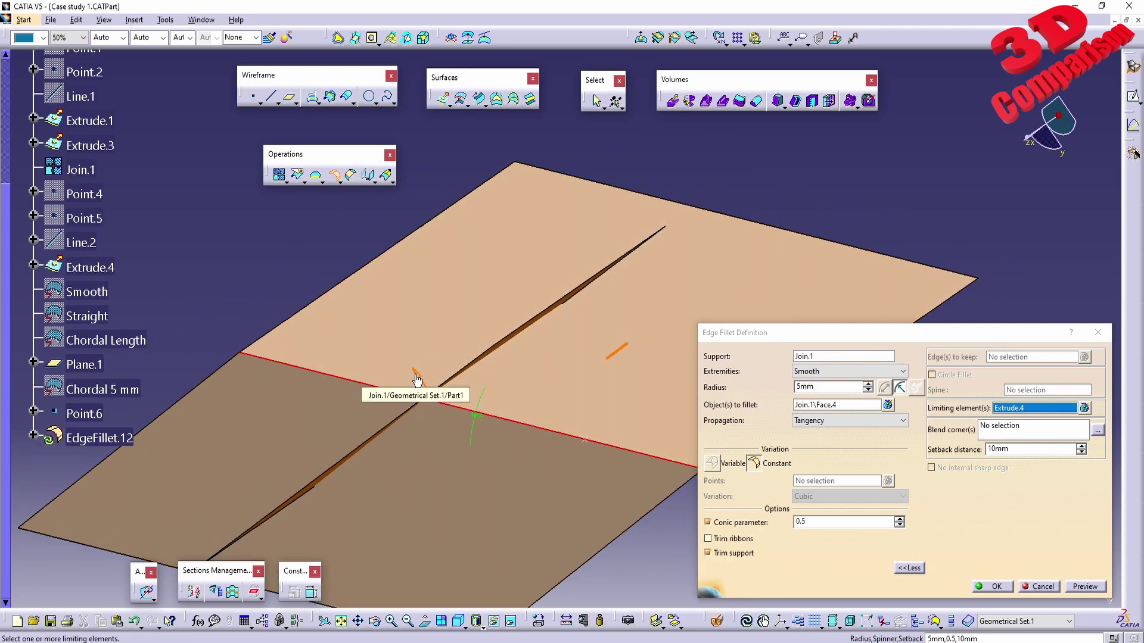
{"action": "left_click", "coordinate": [1083, 586]}
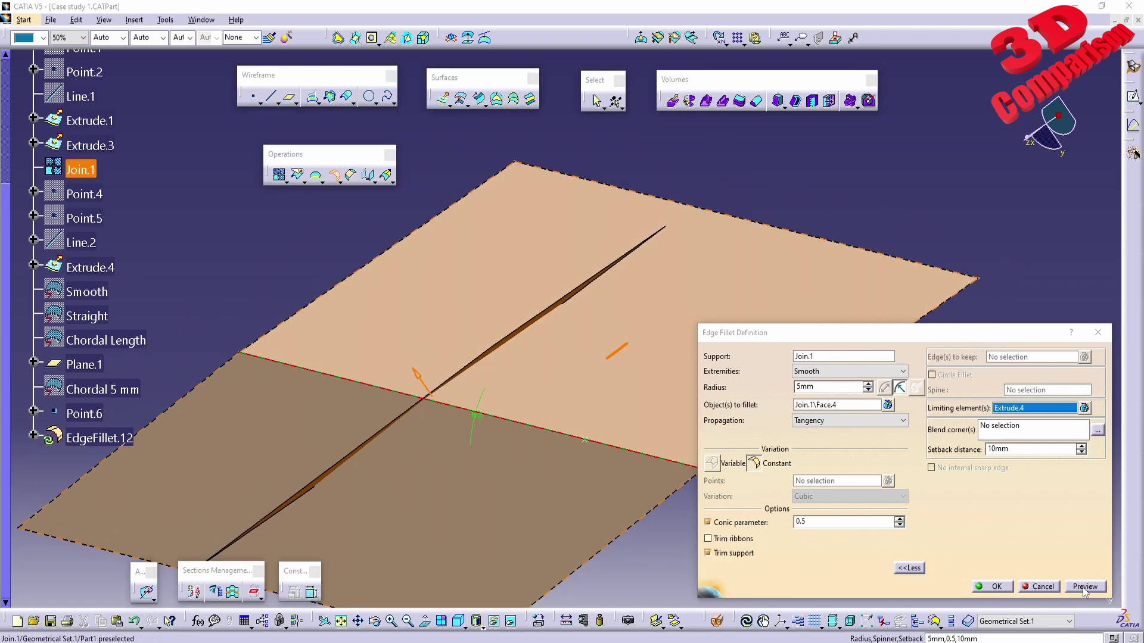
{"action": "middle_click_drag", "start_coordinate": [548, 446], "coordinate": [524, 423]}
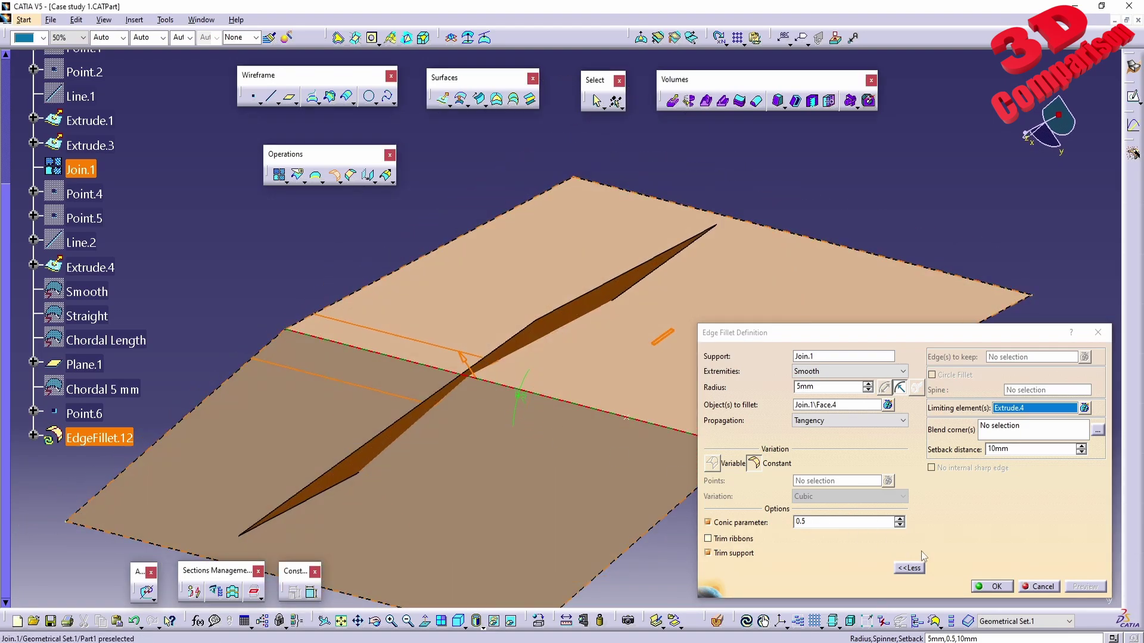
{"action": "left_click", "coordinate": [994, 587]}
Hide the original Extrude.3 and Extrude.1 surfaces to leave the filleted join visible
{"action": "middle_click_drag", "start_coordinate": [364, 377], "coordinate": [309, 353]}
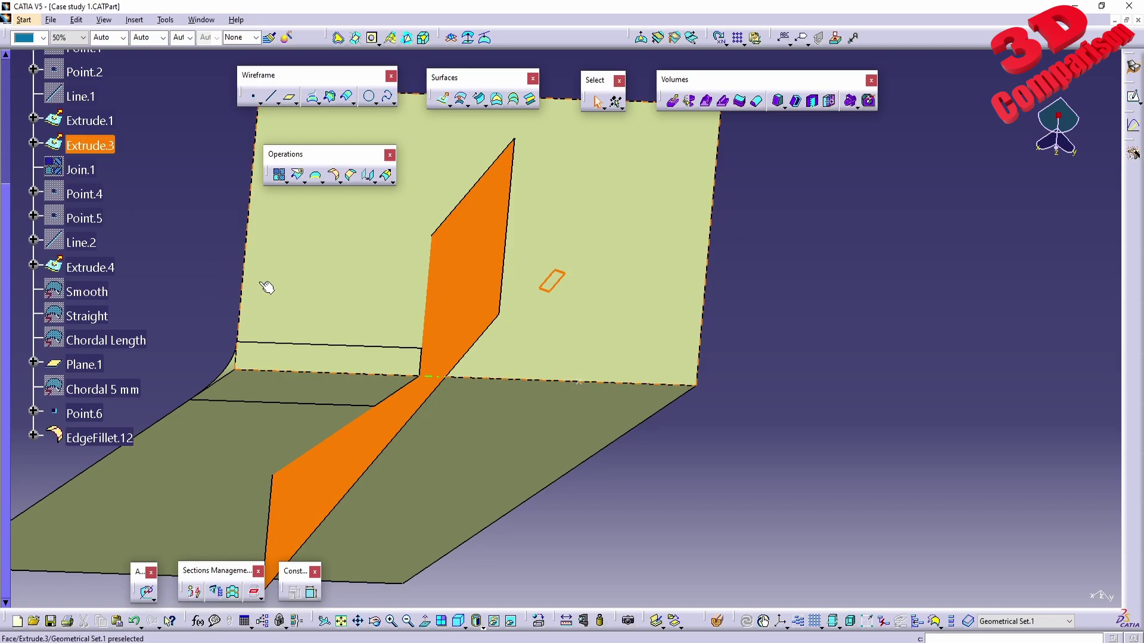
{"action": "right_click", "coordinate": [107, 146]}
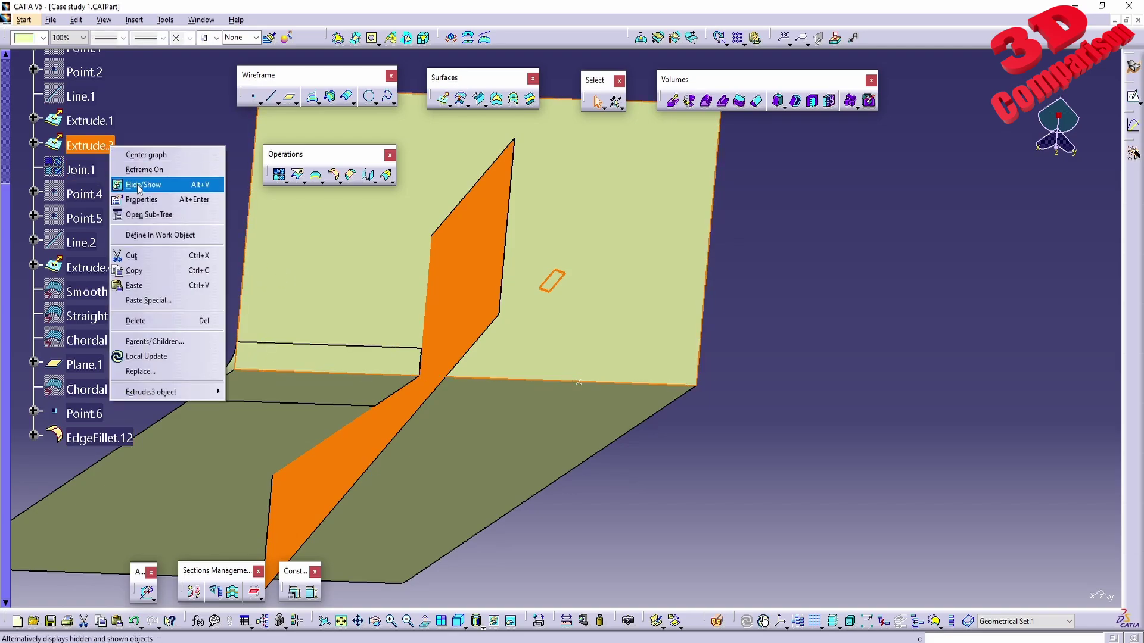
{"action": "left_click", "coordinate": [143, 184]}
{"action": "right_click", "coordinate": [89, 121]}
{"action": "left_click", "coordinate": [140, 162]}
Reverse the side of Extrude.4 on which EdgeFillet.12 is kept and update the fillet
{"action": "middle_click_drag", "start_coordinate": [456, 420], "coordinate": [461, 364]}
{"action": "double_click", "coordinate": [460, 364]}
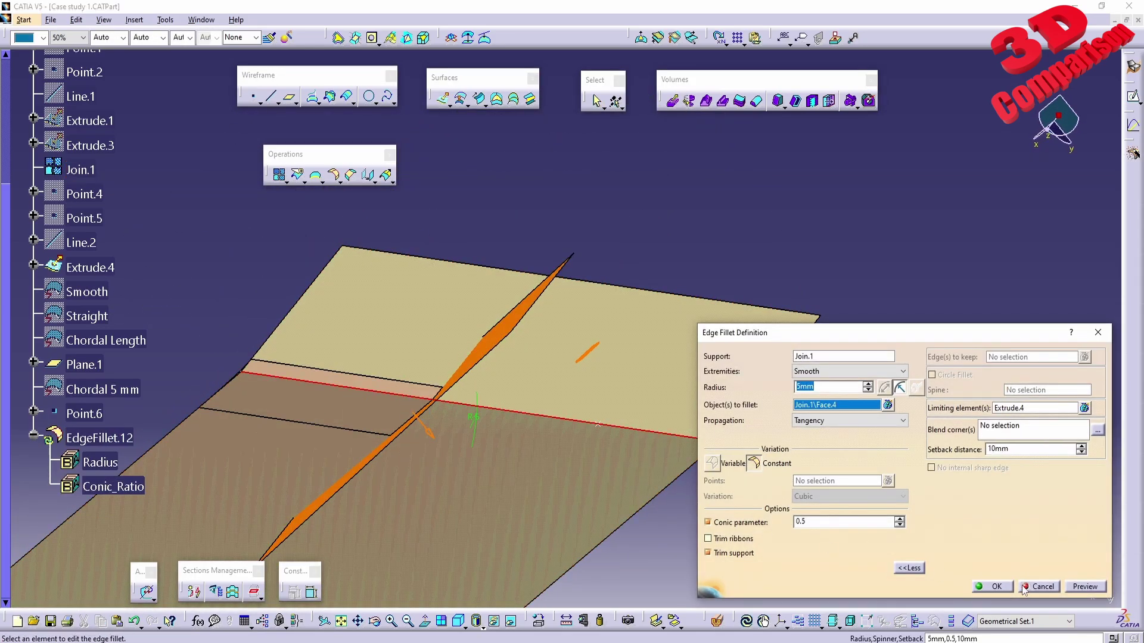
{"action": "left_click", "coordinate": [992, 586]}
Add the small plane beside Extrude.4 as a second limiting element of EdgeFillet.12, preview it and update the fillet
{"action": "middle_click_drag", "start_coordinate": [728, 519], "coordinate": [343, 481]}
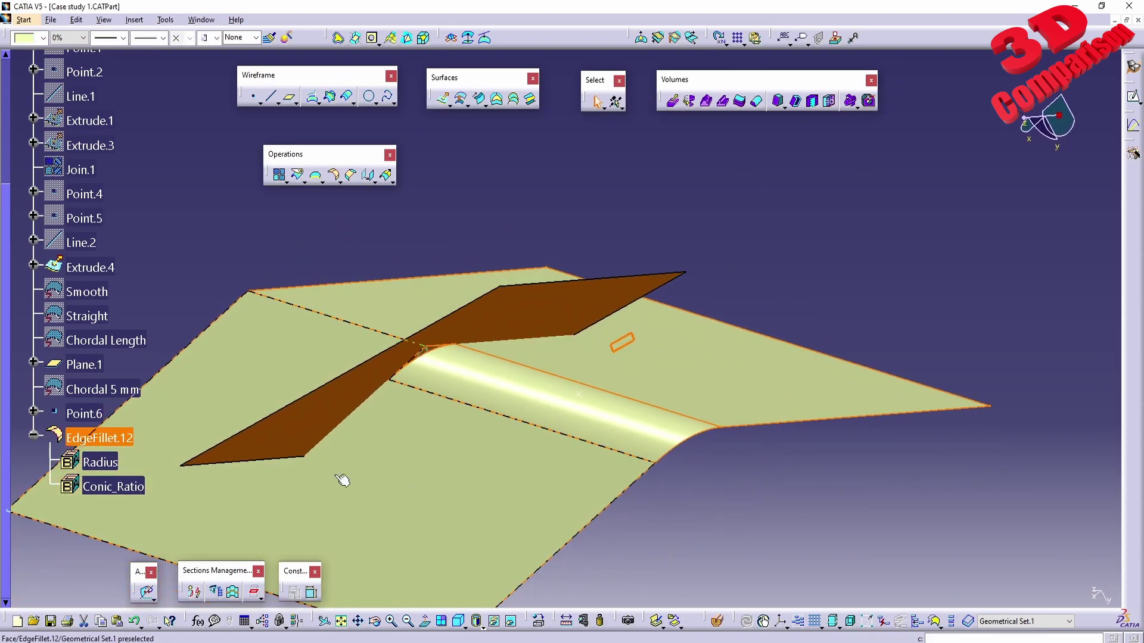
{"action": "double_click", "coordinate": [119, 441]}
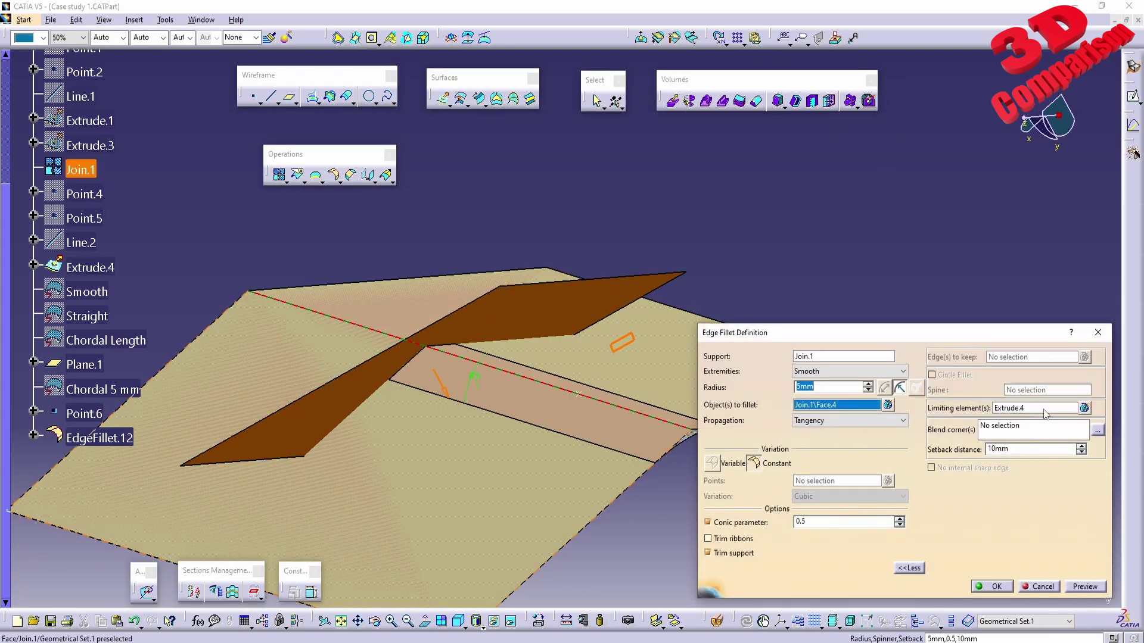
{"action": "left_click", "coordinate": [1034, 409]}
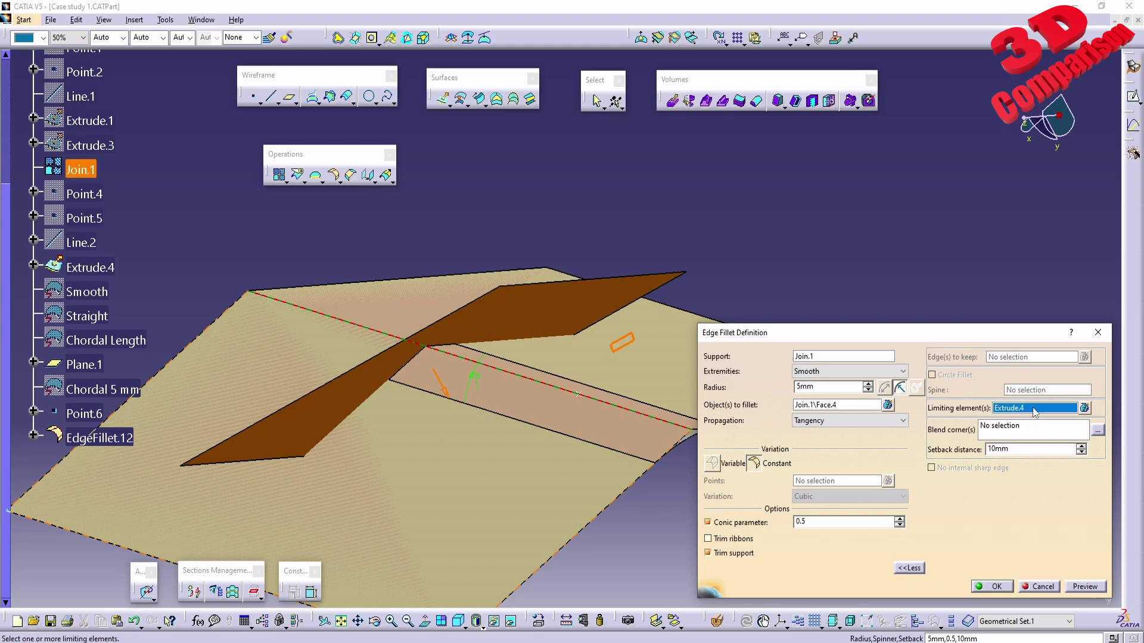
{"action": "left_click", "coordinate": [638, 343]}
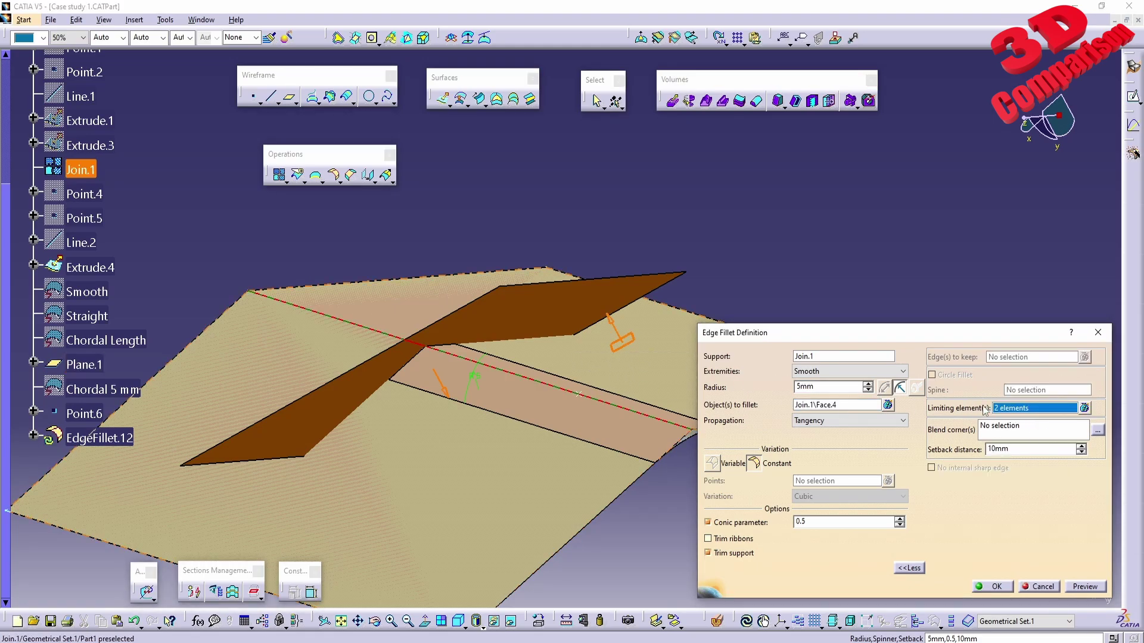
{"action": "middle_click_drag", "start_coordinate": [512, 348], "coordinate": [560, 384]}
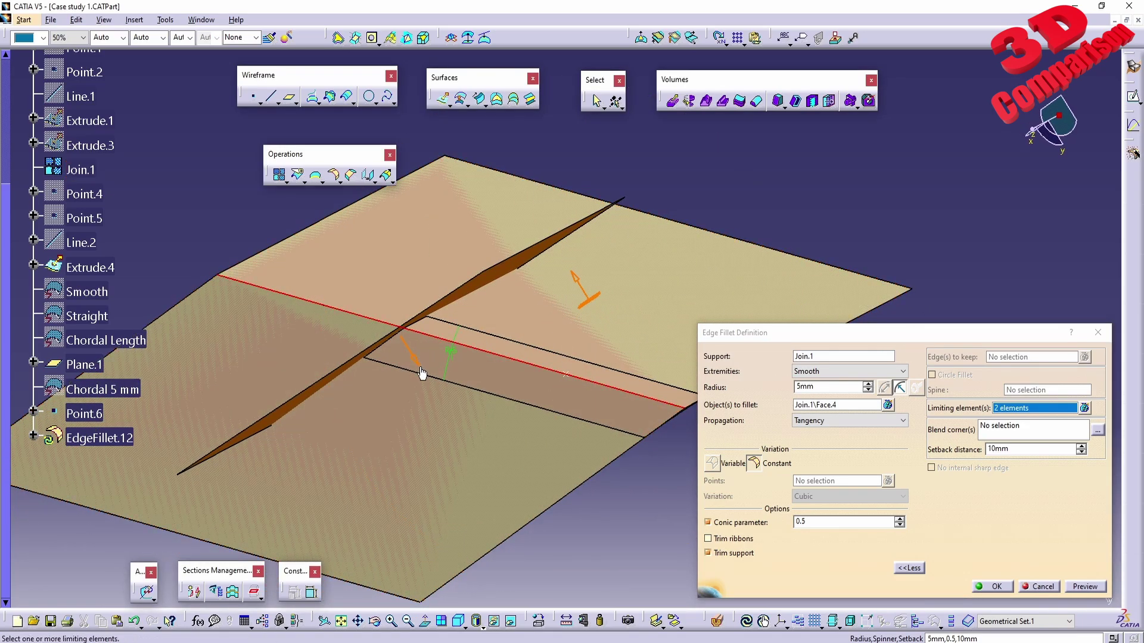
{"action": "left_click", "coordinate": [1082, 587]}
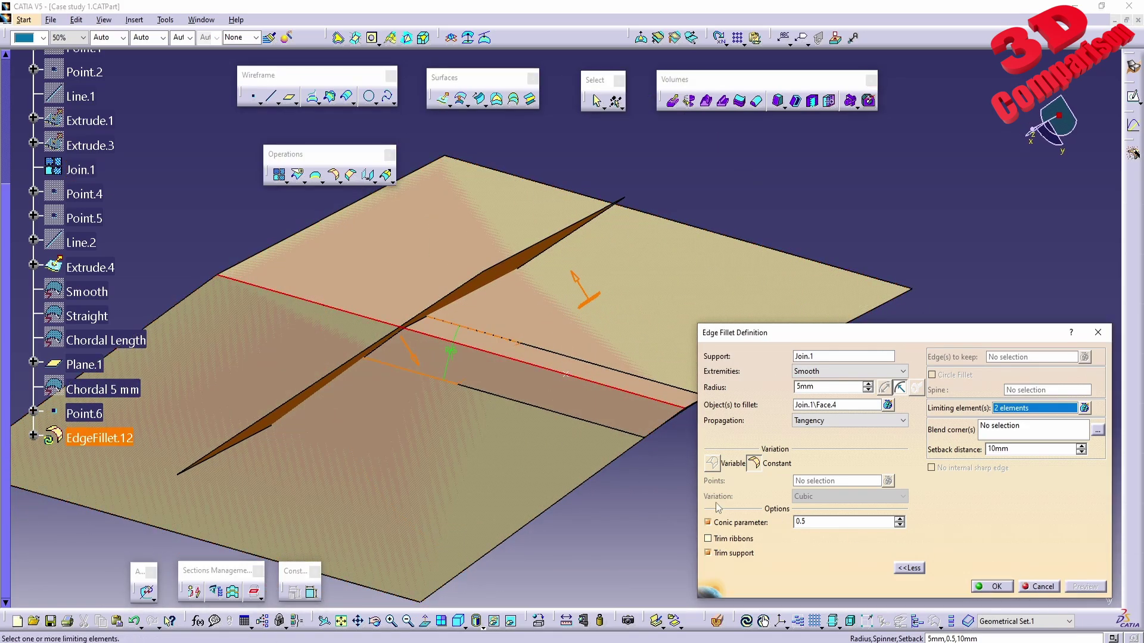
{"action": "left_click", "coordinate": [995, 587]}
Reverse the side of the limiting plane on which EdgeFillet.12 is kept and try to update the fillet
{"action": "middle_click_drag", "start_coordinate": [499, 435], "coordinate": [214, 450]}
{"action": "double_click", "coordinate": [103, 441]}
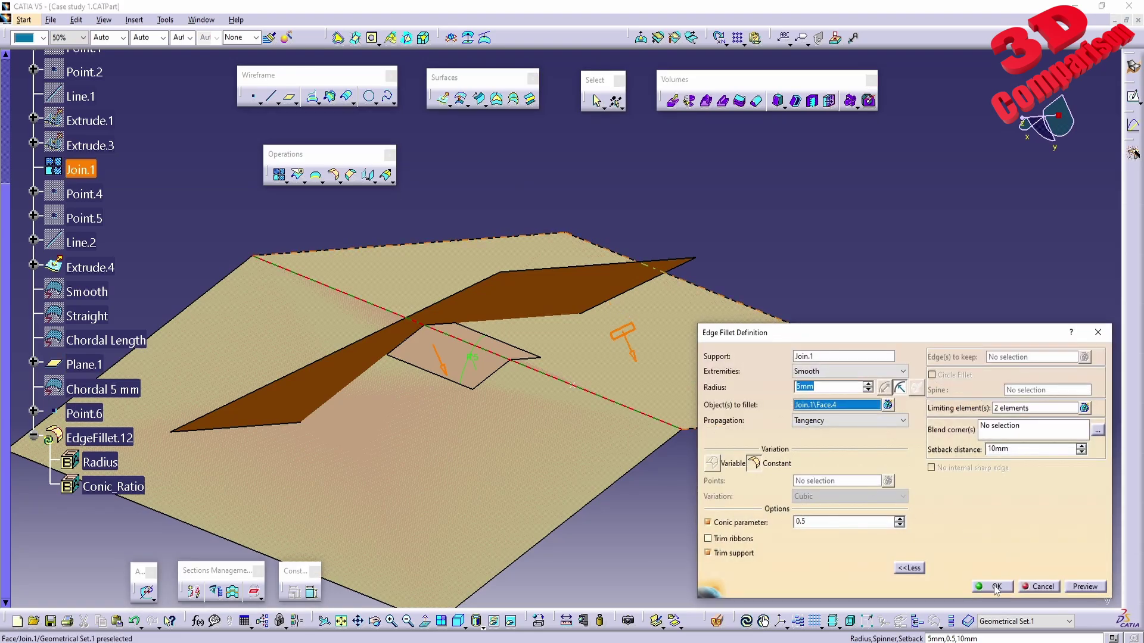
{"action": "left_click", "coordinate": [995, 587]}
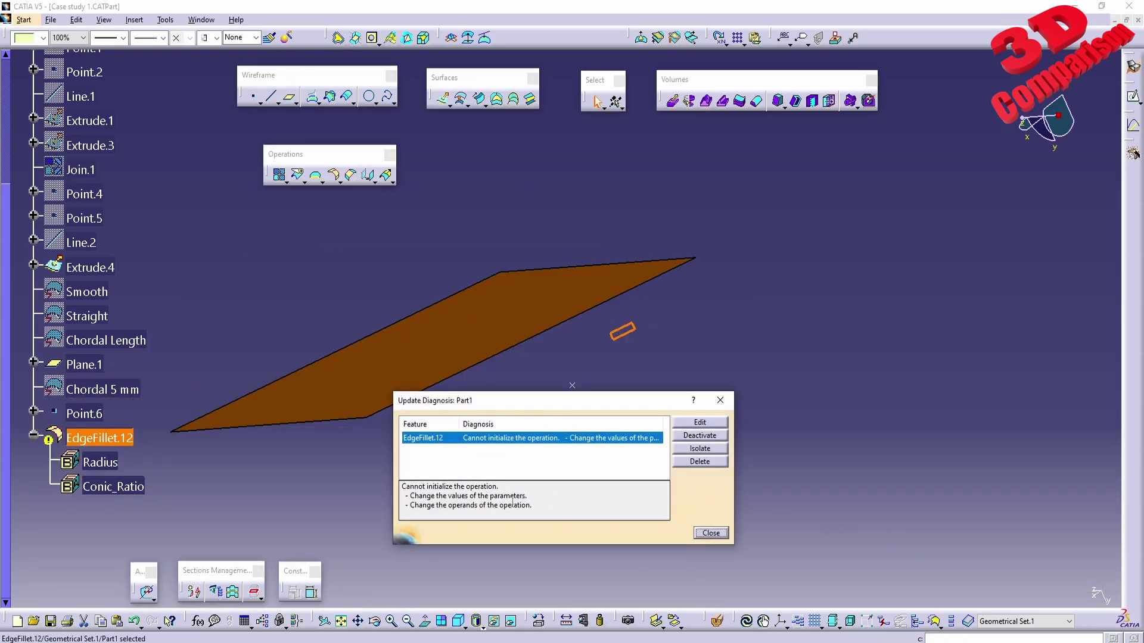
Reverse the kept side at Extrude.4 in the EdgeFillet.12 definition and update the fillet
{"action": "left_click", "coordinate": [700, 423]}
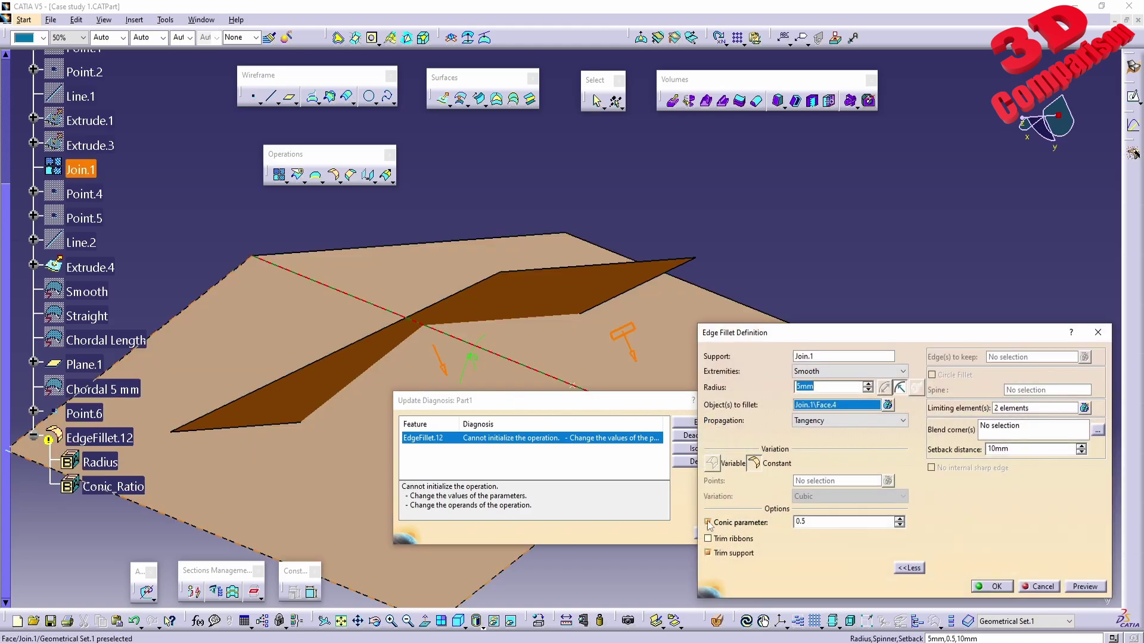
{"action": "key", "text": "Escape"}
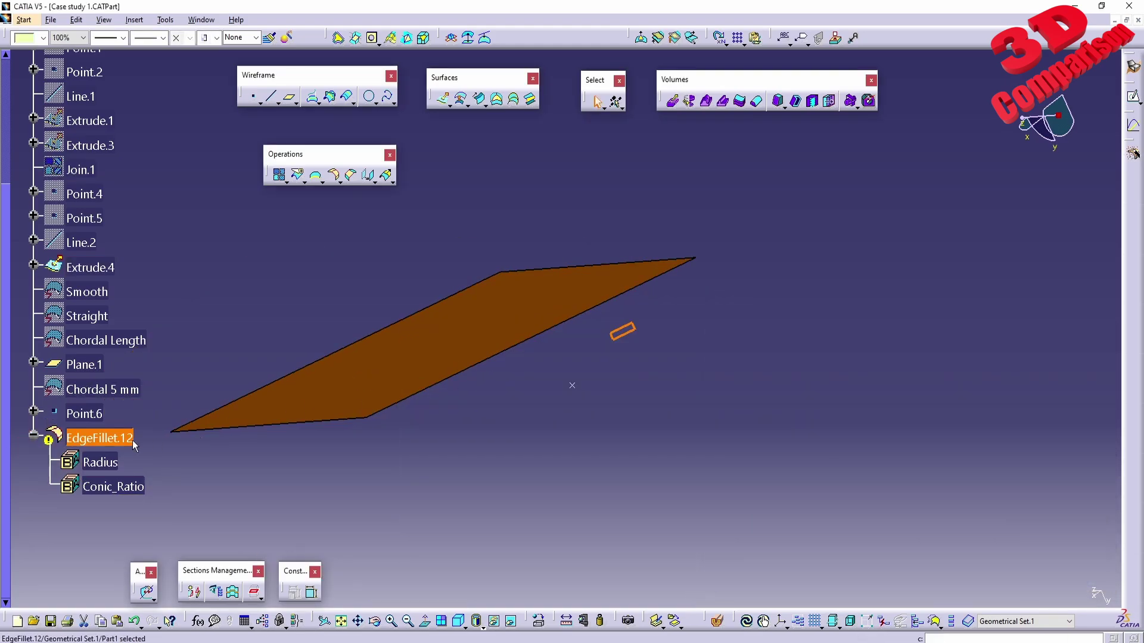
{"action": "double_click", "coordinate": [101, 438]}
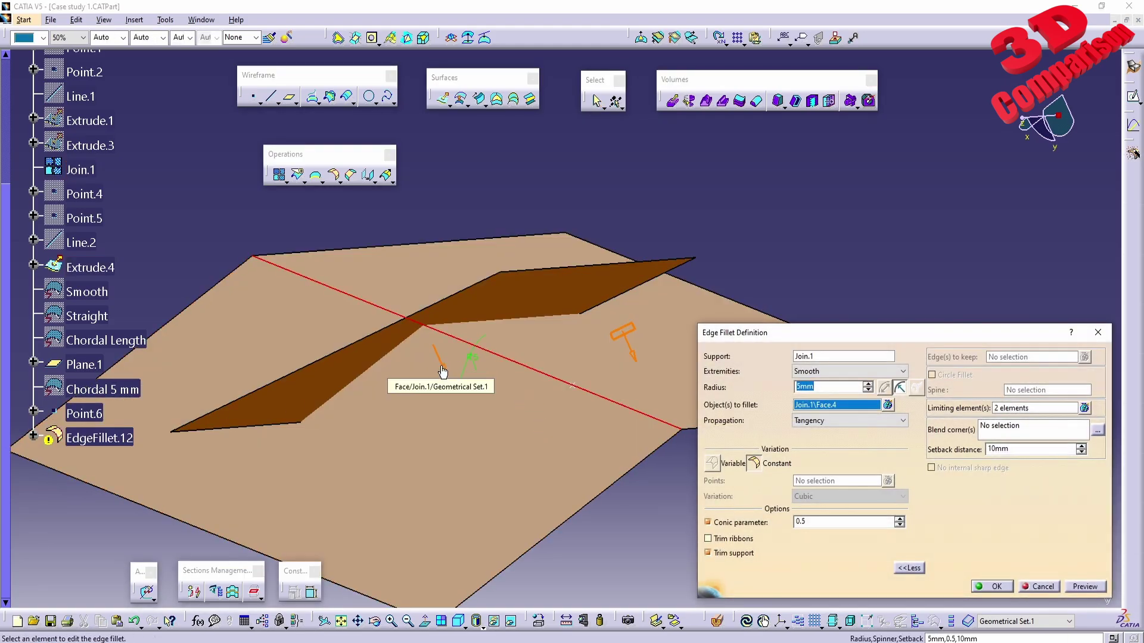
{"action": "left_click", "coordinate": [991, 587]}
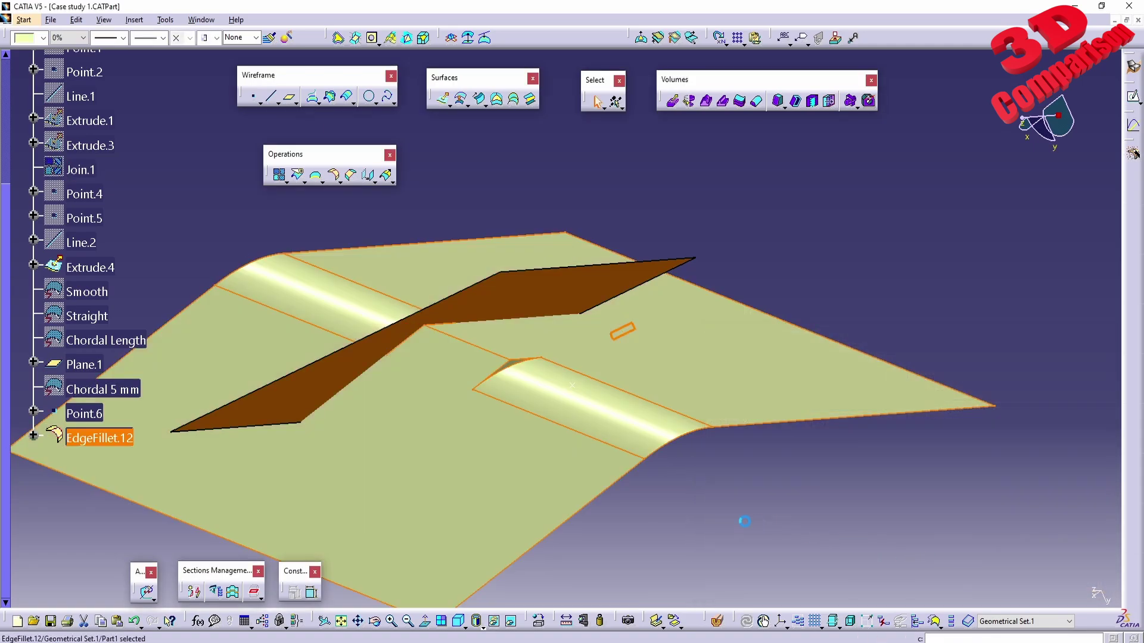
Examine EdgeFillet.12 at both limiting elements and review its definition without changing it
{"action": "middle_click_drag", "start_coordinate": [370, 340], "coordinate": [429, 347]}
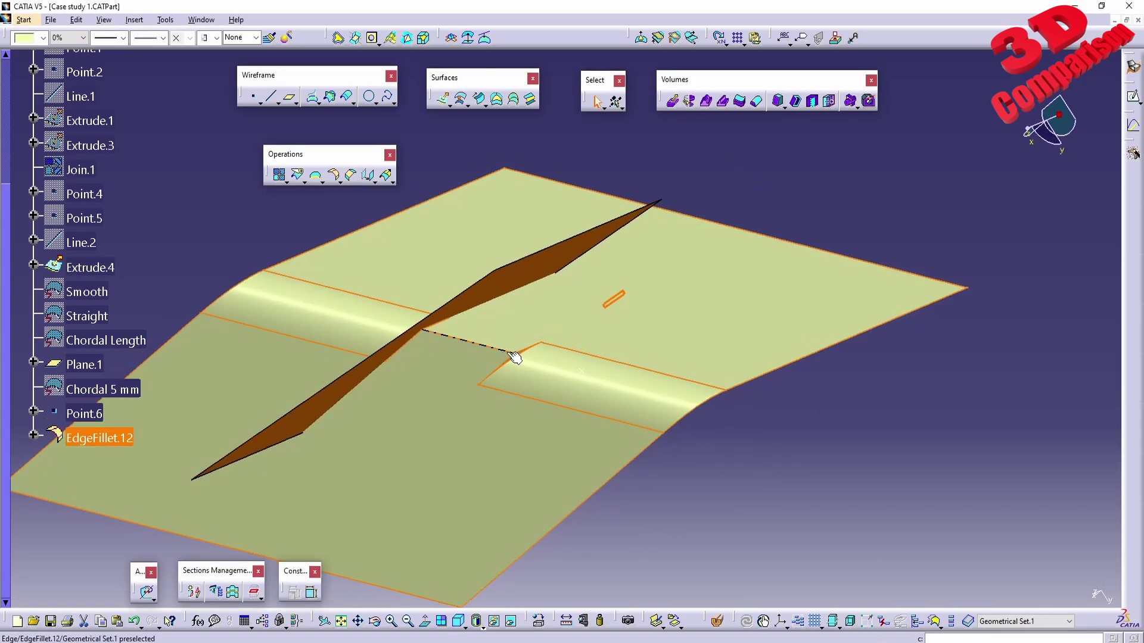
{"action": "double_click", "coordinate": [128, 438]}
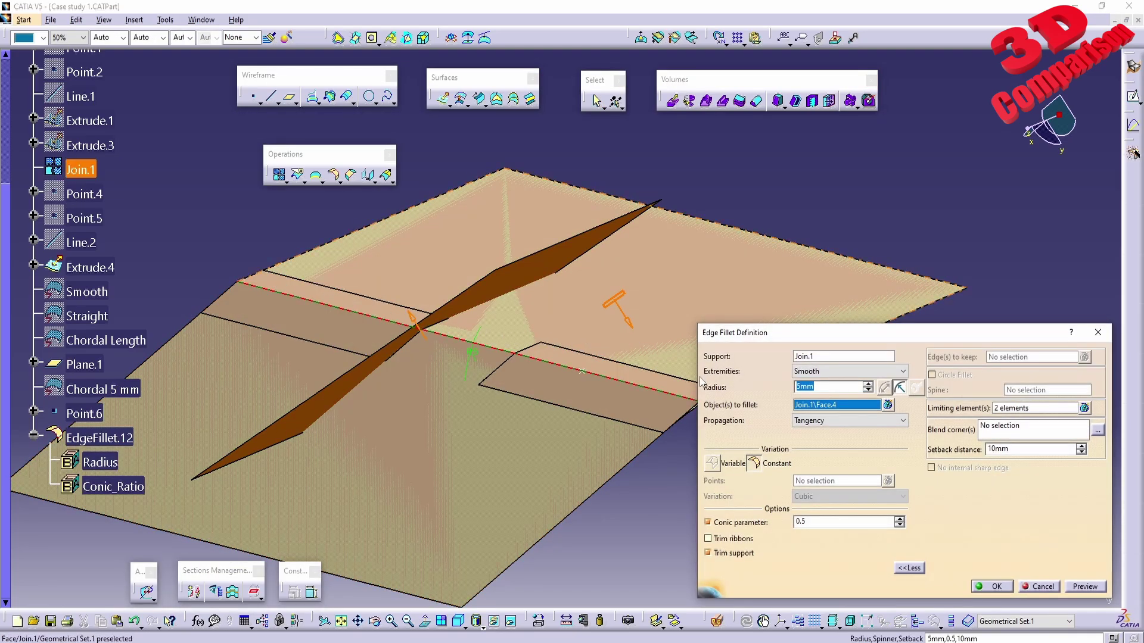
{"action": "middle_click_drag", "start_coordinate": [605, 421], "coordinate": [612, 441]}
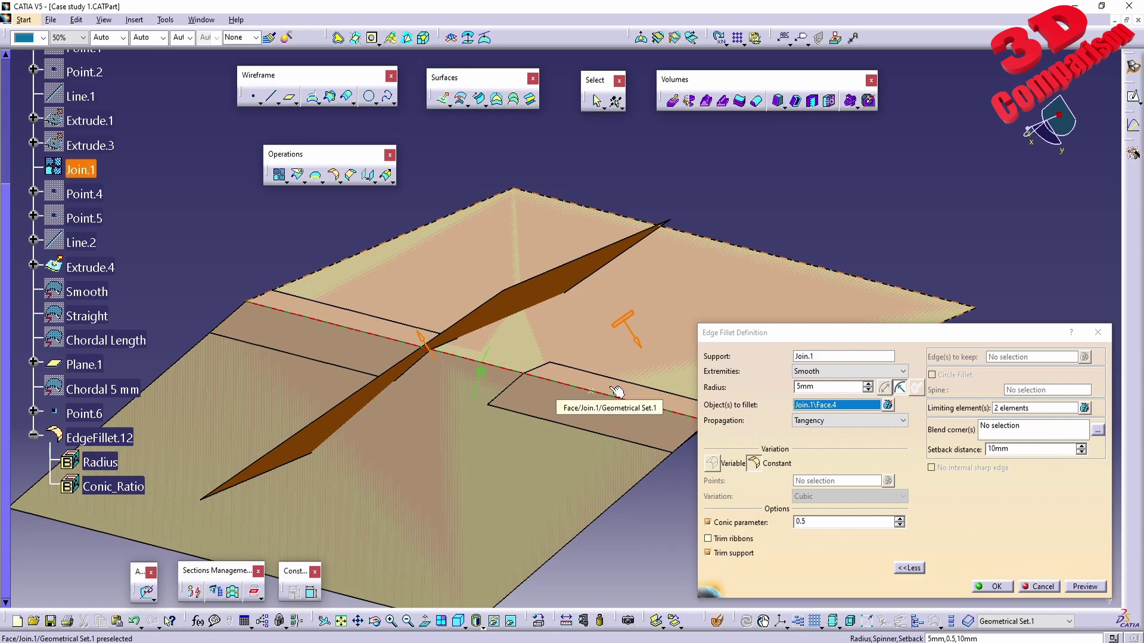
{"action": "middle_click_drag", "start_coordinate": [617, 391], "coordinate": [521, 418]}
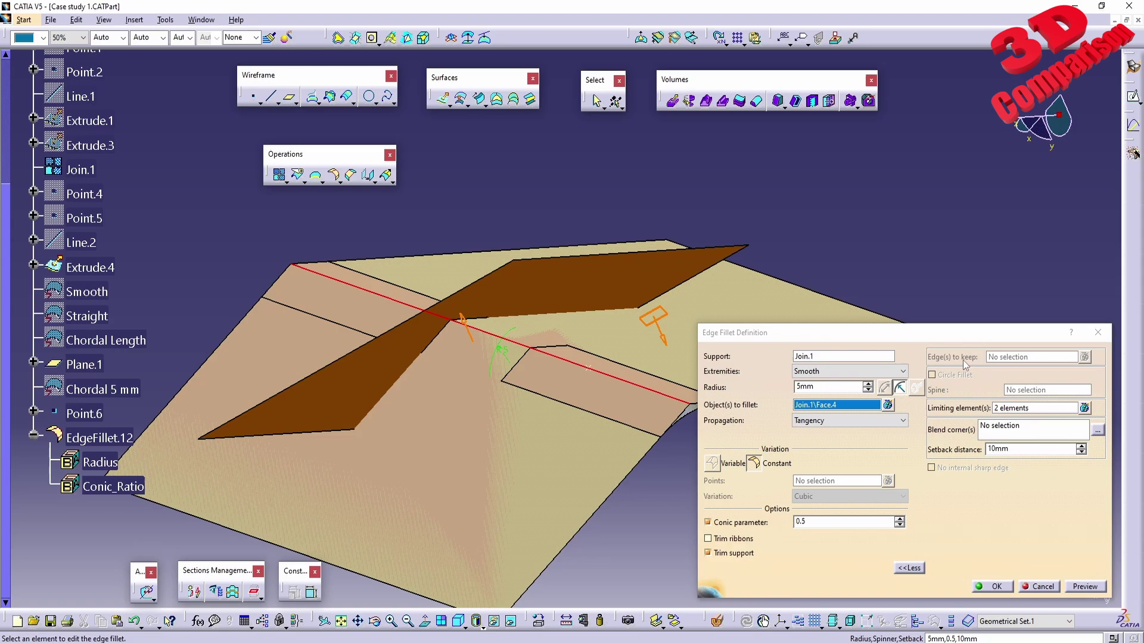
{"action": "left_click", "coordinate": [1041, 587]}
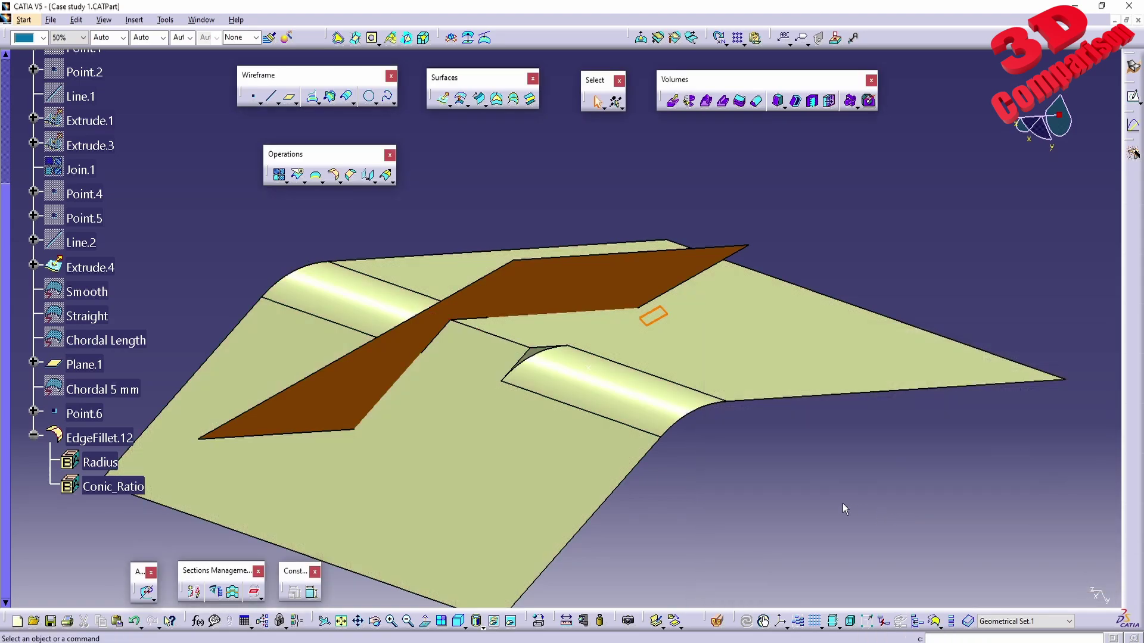
{"action": "middle_click_drag", "start_coordinate": [661, 401], "coordinate": [619, 375]}
Switch to the Case study 2.CATPart document with the green U-shaped joined surfaces
{"action": "left_click", "coordinate": [200, 20]}
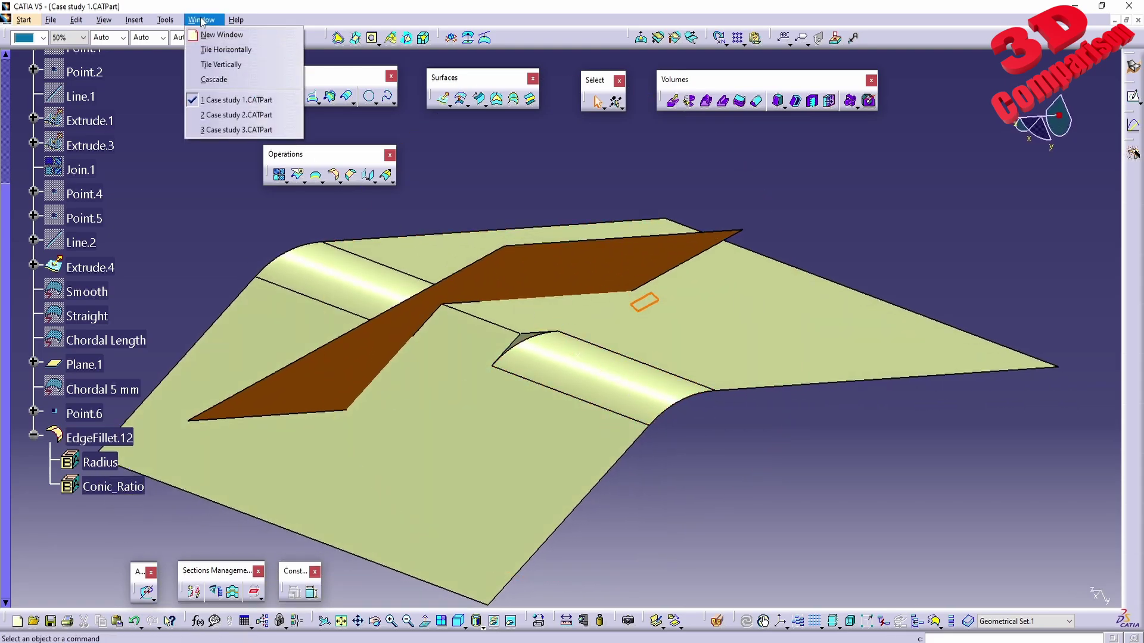
{"action": "left_click", "coordinate": [236, 117]}
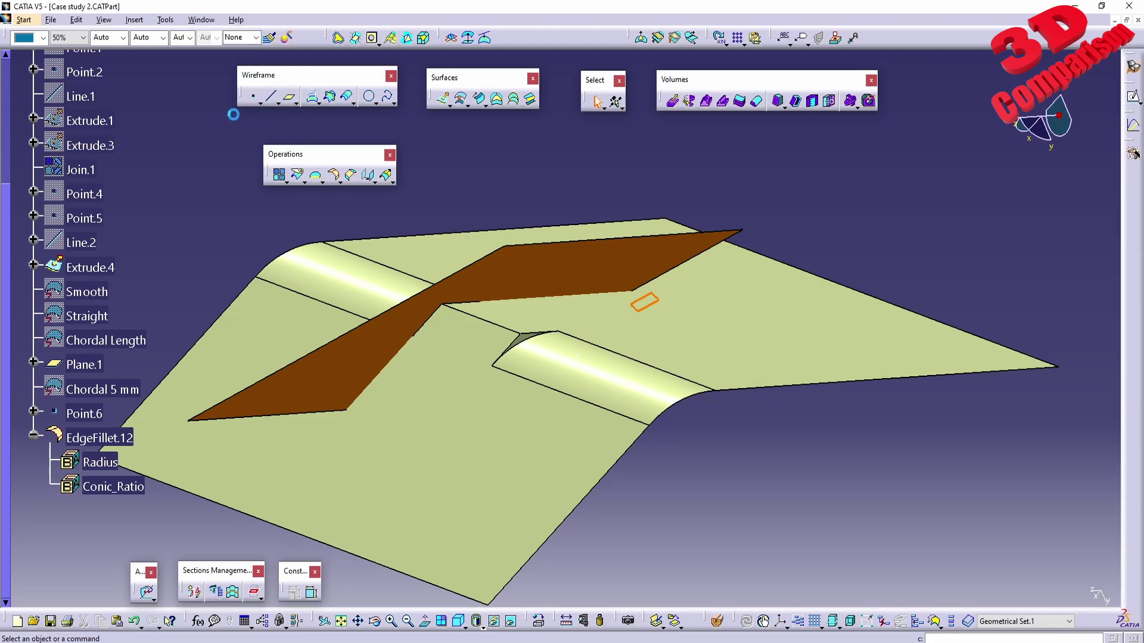
{"action": "middle_click_drag", "start_coordinate": [642, 396], "coordinate": [353, 213]}
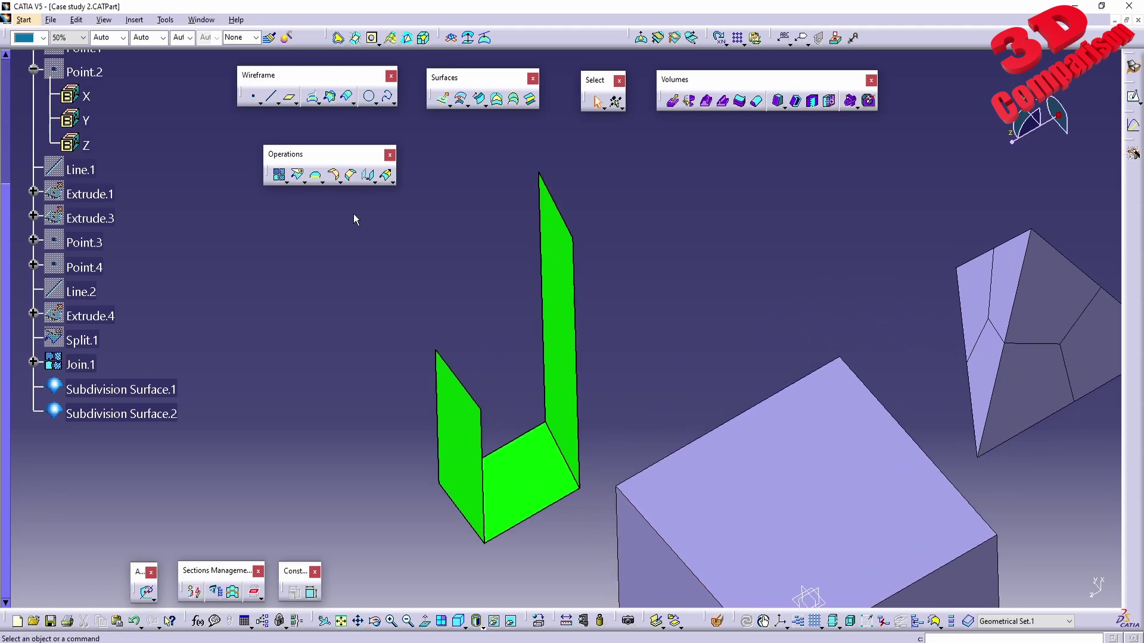
Create a 10 mm edge fillet with Smooth extremities on the Join.1 edge between the base and the taller wall
{"action": "left_click", "coordinate": [339, 176]}
{"action": "left_click", "coordinate": [573, 470]}
{"action": "middle_click_drag", "start_coordinate": [563, 529], "coordinate": [577, 361]}
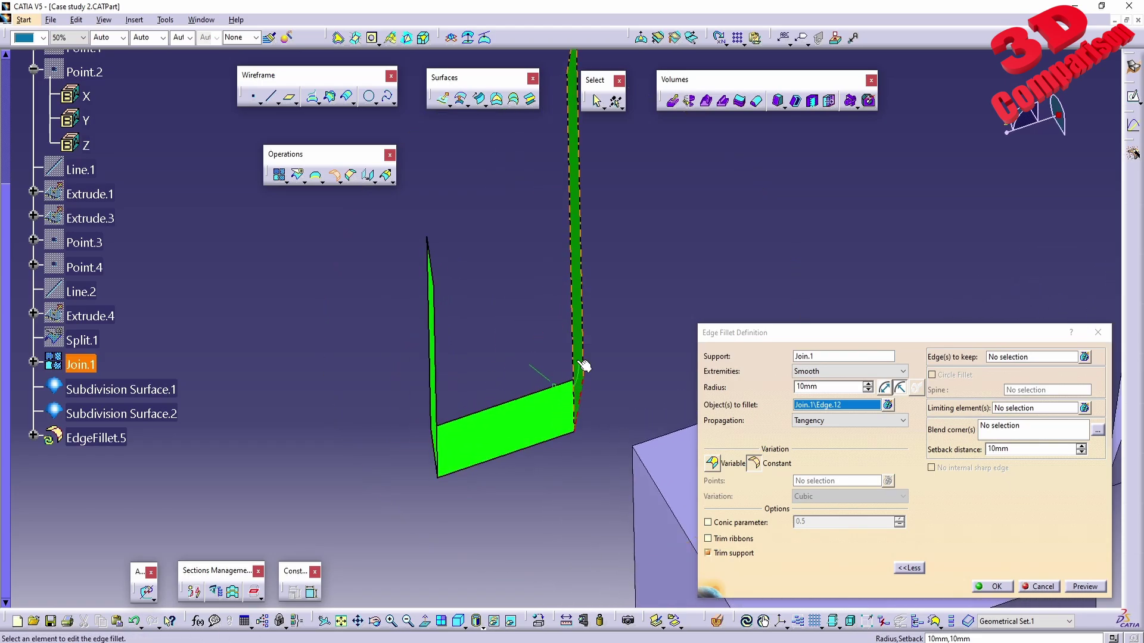
{"action": "left_click", "coordinate": [997, 587]}
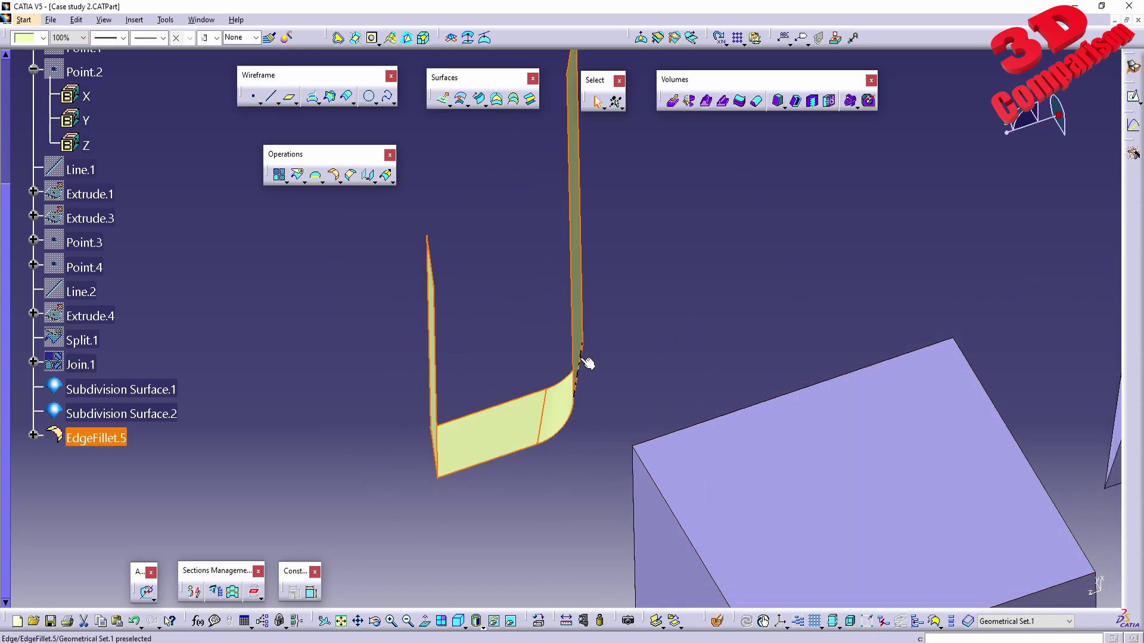
Try to set the radius of EdgeFillet.5 to 50 mm, choosing to add a keep edge explicitly
{"action": "double_click", "coordinate": [124, 437]}
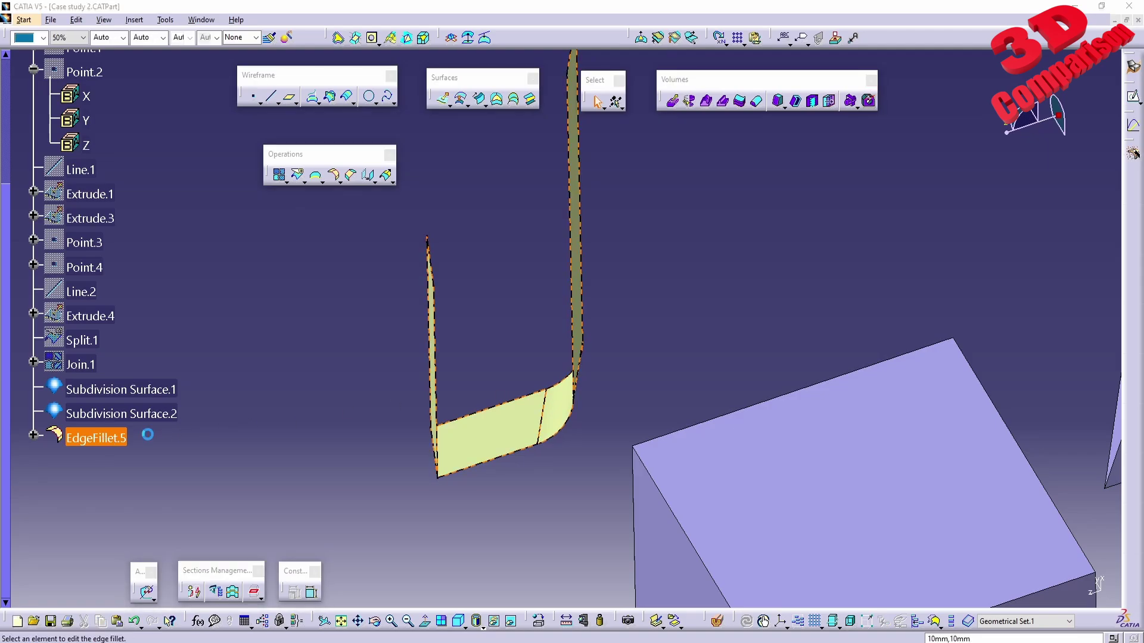
{"action": "type", "text": "50mm"}
{"action": "left_click", "coordinate": [1084, 587]}
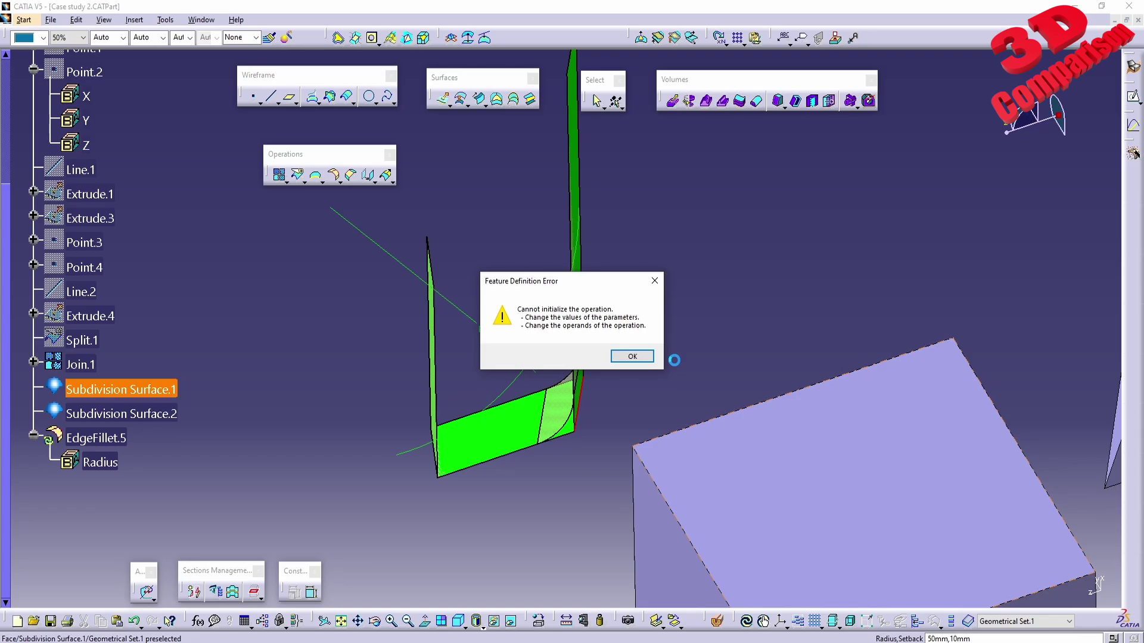
{"action": "left_click", "coordinate": [632, 356]}
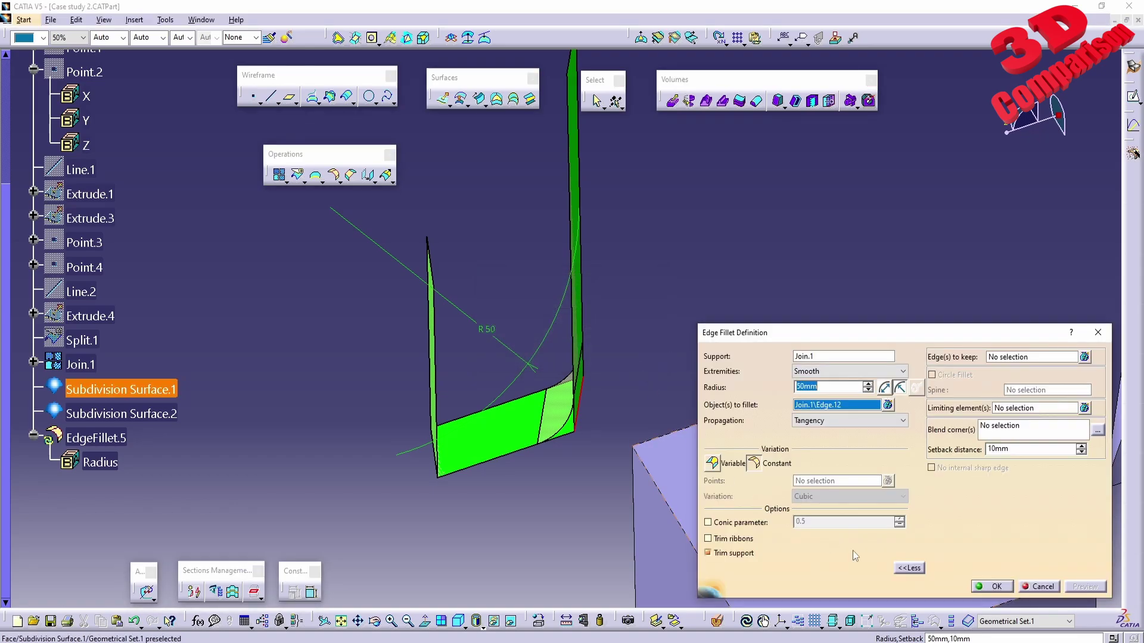
{"action": "left_click", "coordinate": [995, 587]}
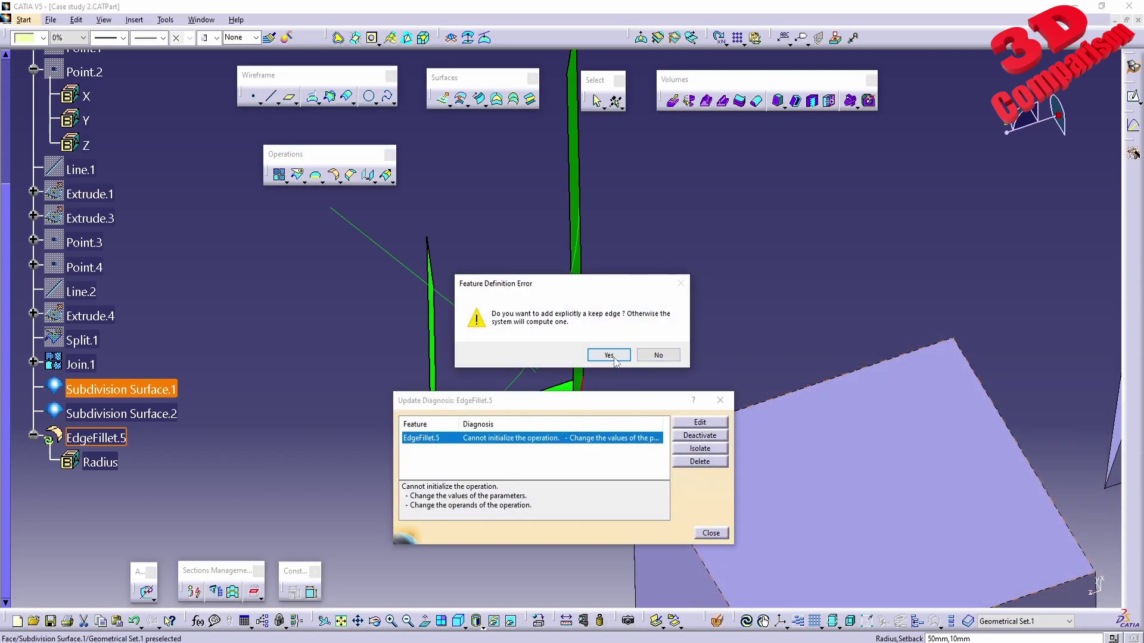
{"action": "left_click", "coordinate": [615, 360]}
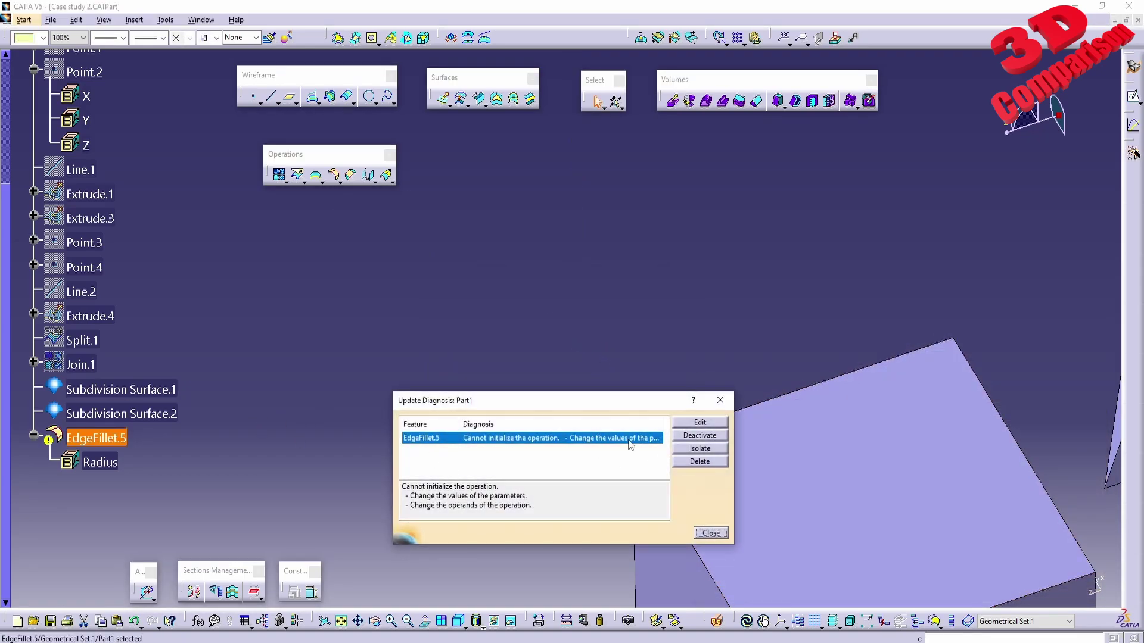
Leave the update diagnosis and delete EdgeFillet.5 from the part
{"action": "left_click", "coordinate": [700, 423]}
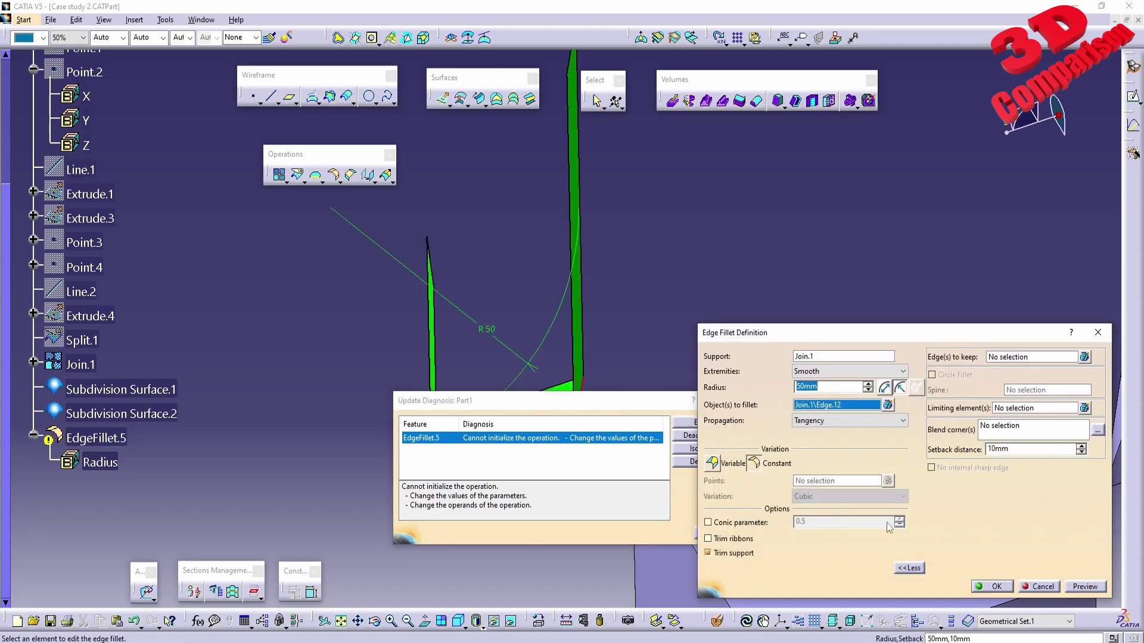
{"action": "left_click_drag", "start_coordinate": [536, 400], "coordinate": [320, 400]}
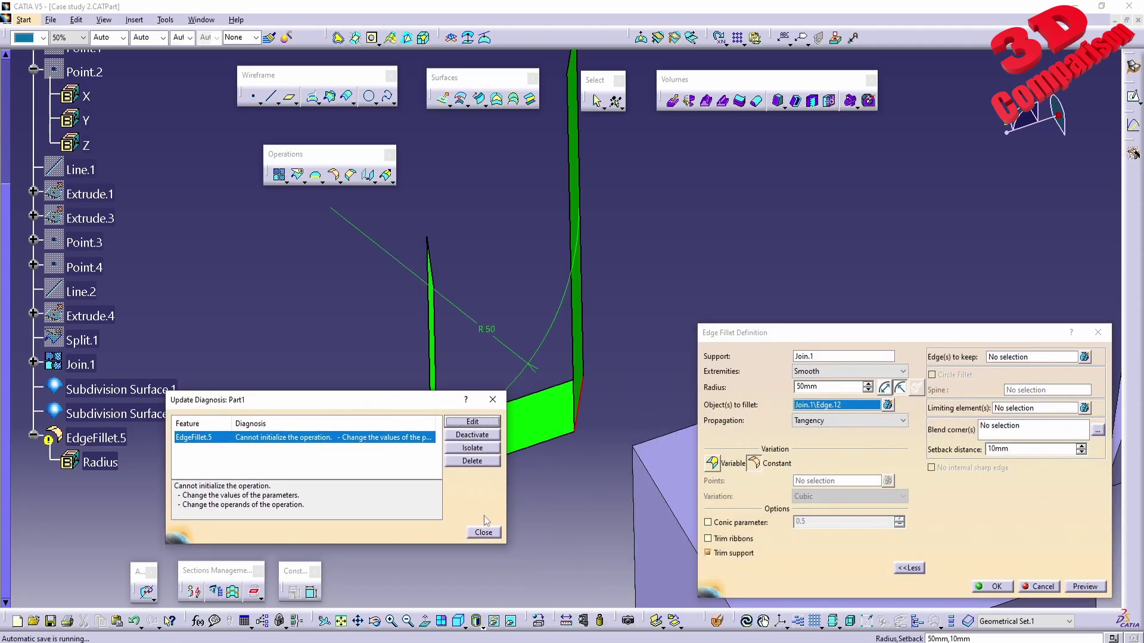
{"action": "left_click", "coordinate": [477, 529]}
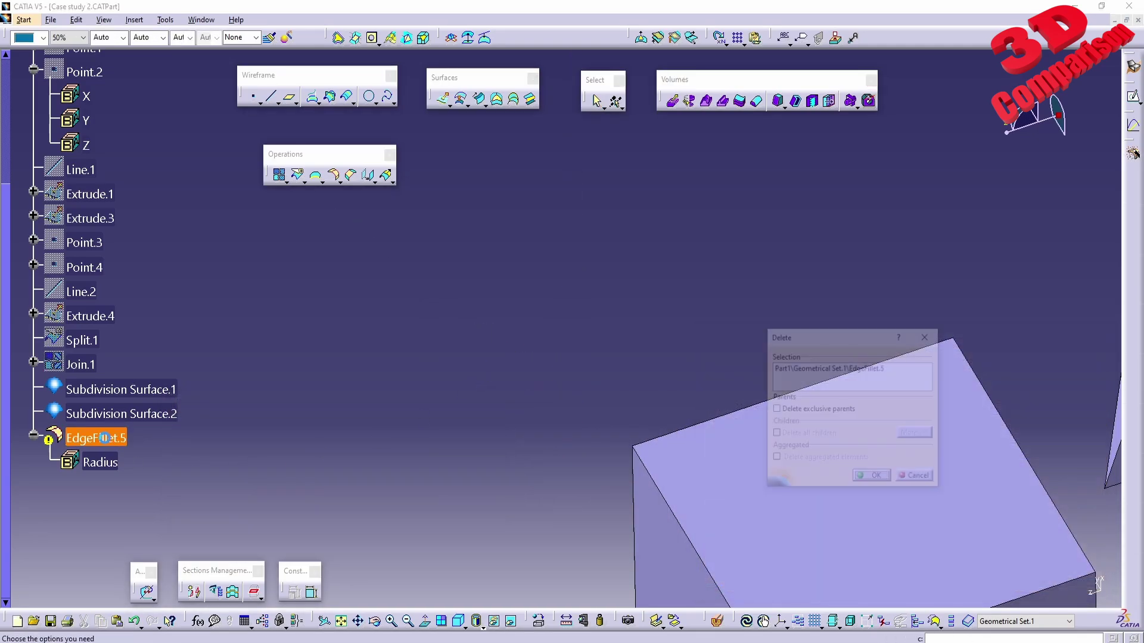
Begin a 45 mm edge fillet on the Join.1 edge between the base and the taller wall and try to preview it
{"action": "left_click", "coordinate": [335, 176]}
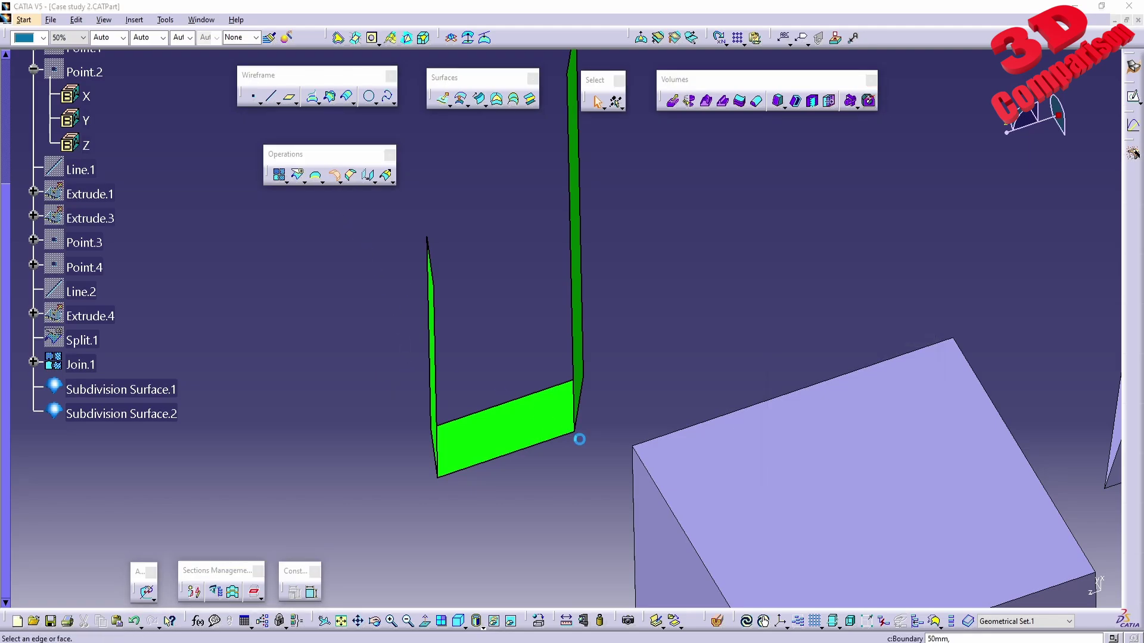
{"action": "left_click", "coordinate": [579, 410]}
{"action": "type", "text": "45"}
{"action": "left_click", "coordinate": [1085, 587]}
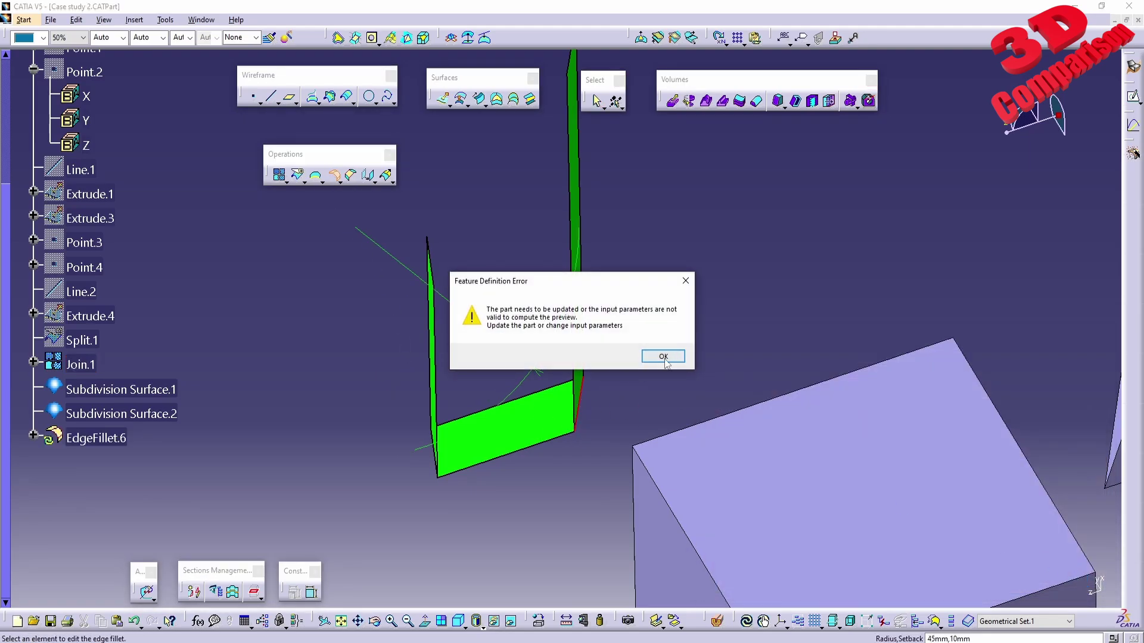
{"action": "left_click", "coordinate": [672, 360]}
Set the edge between the base and the shorter wall as the edge to keep, preview and create the fillet
{"action": "middle_click_drag", "start_coordinate": [651, 377], "coordinate": [493, 468]}
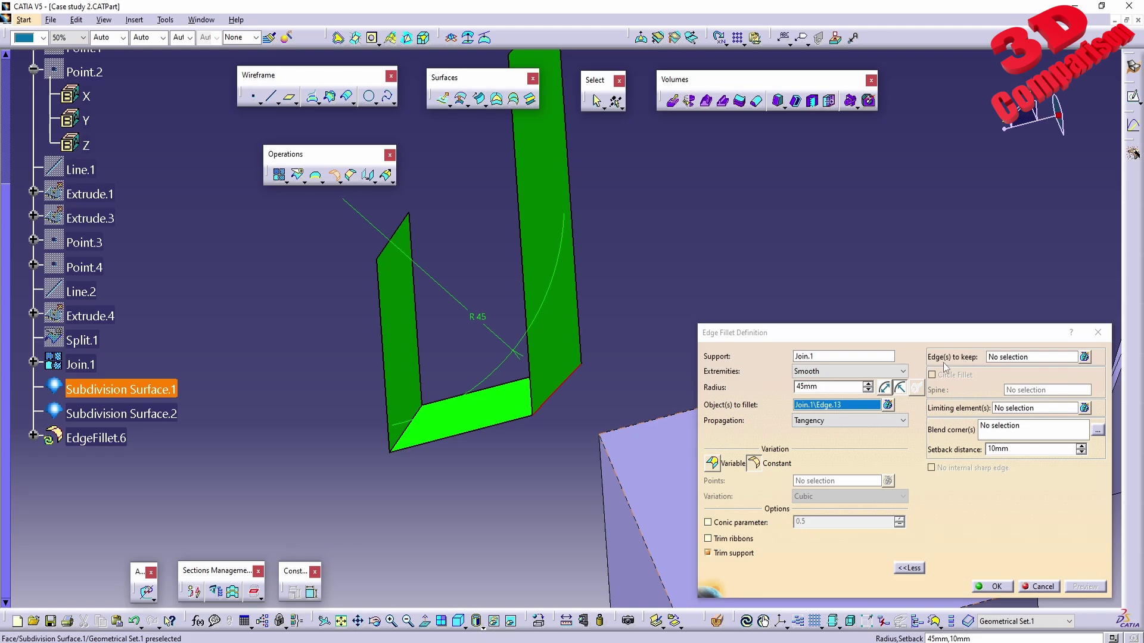
{"action": "left_click", "coordinate": [1024, 358]}
{"action": "left_click", "coordinate": [408, 424]}
{"action": "left_click", "coordinate": [1085, 587]}
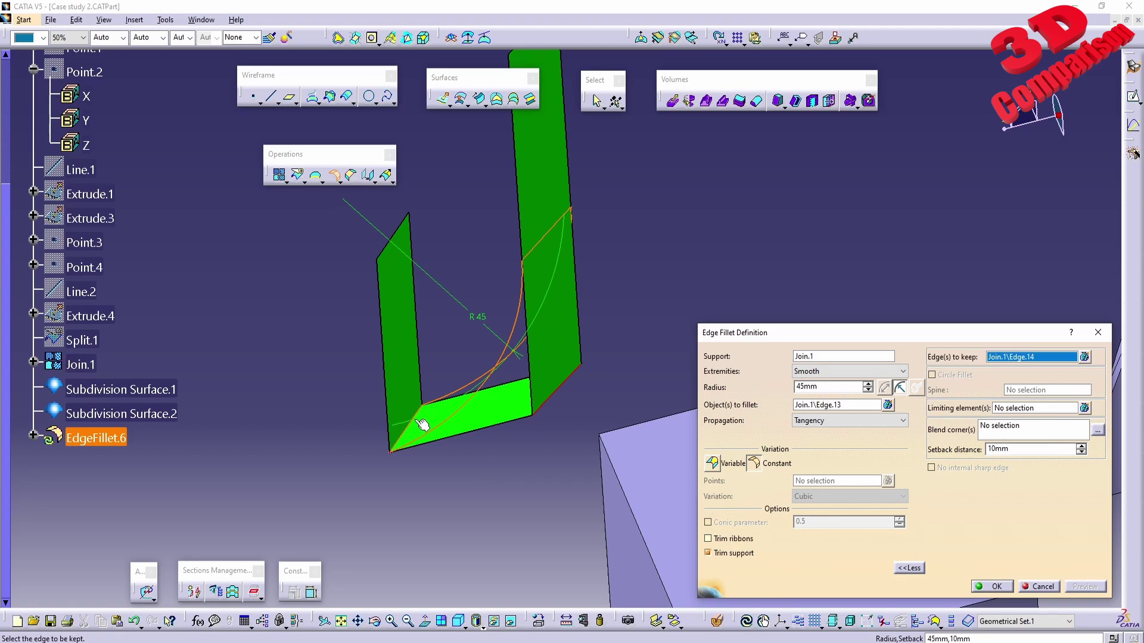
{"action": "left_click", "coordinate": [996, 588]}
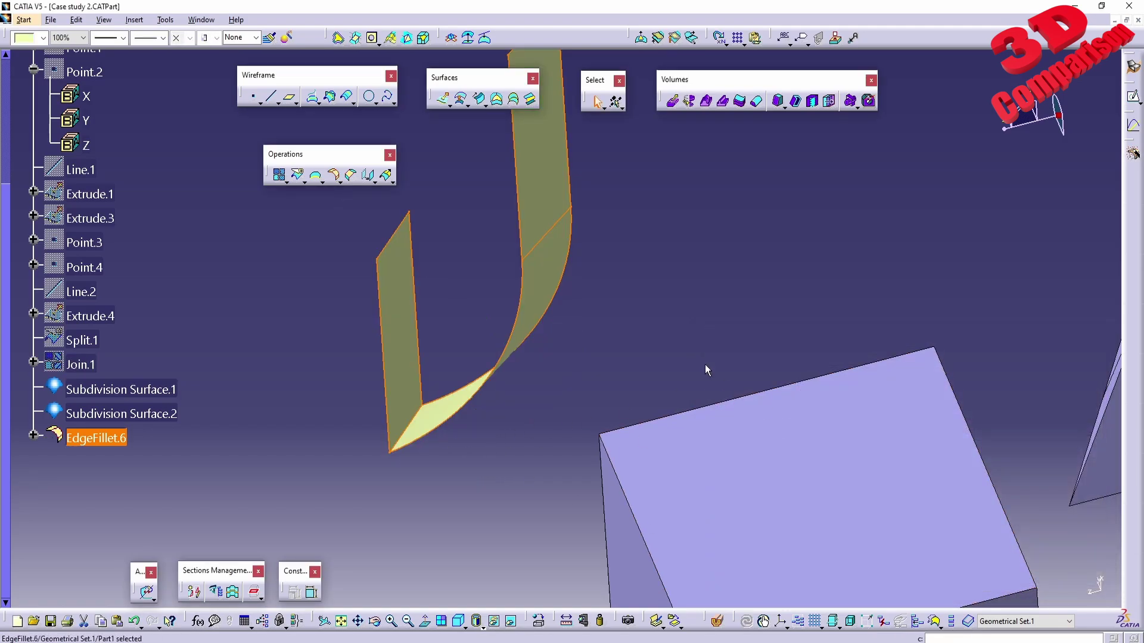
Switch EdgeFillet.6 on the joined surface from constant to variable radius and apply the change
{"action": "middle_click_drag", "start_coordinate": [533, 398], "coordinate": [605, 238]}
{"action": "middle_click_drag", "start_coordinate": [720, 425], "coordinate": [659, 434]}
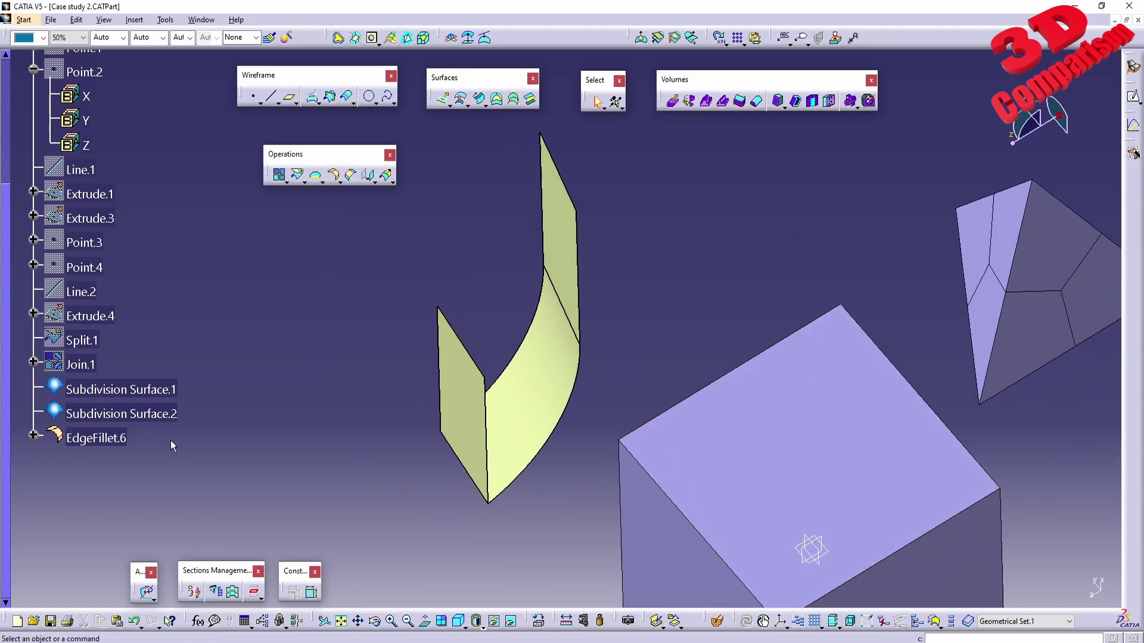
{"action": "double_click", "coordinate": [96, 437]}
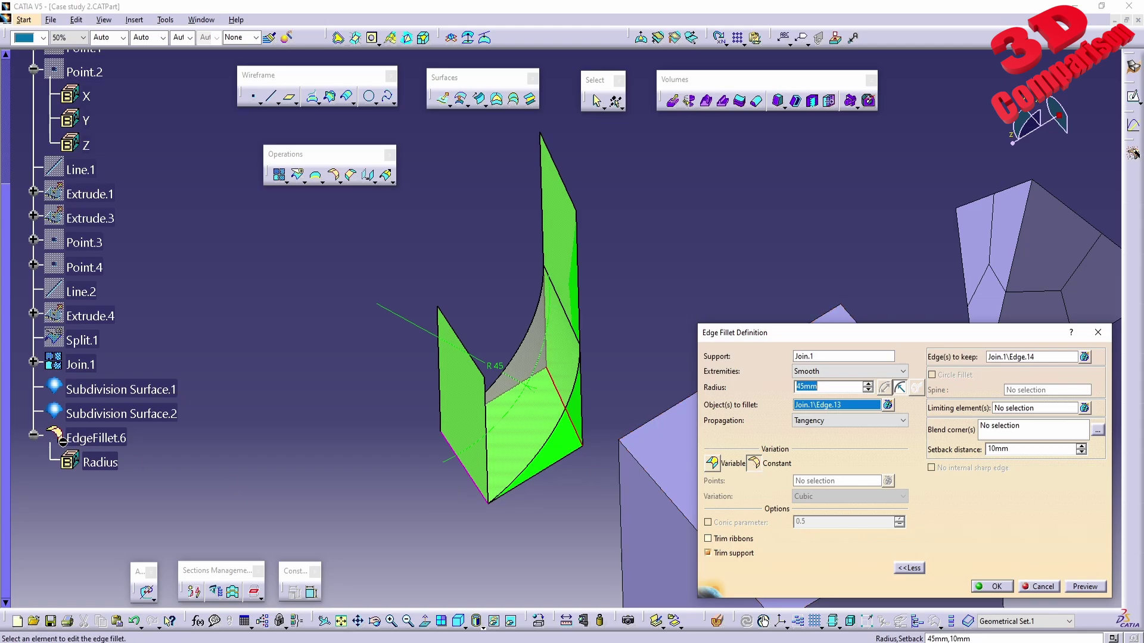
{"action": "left_click", "coordinate": [715, 468]}
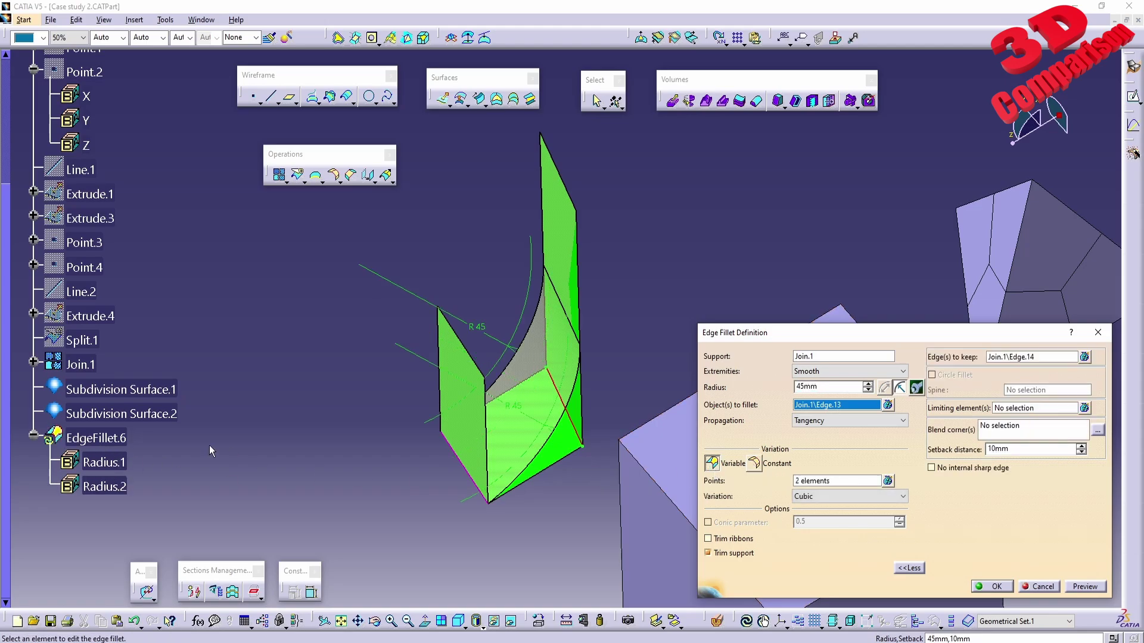
{"action": "left_click", "coordinate": [991, 587]}
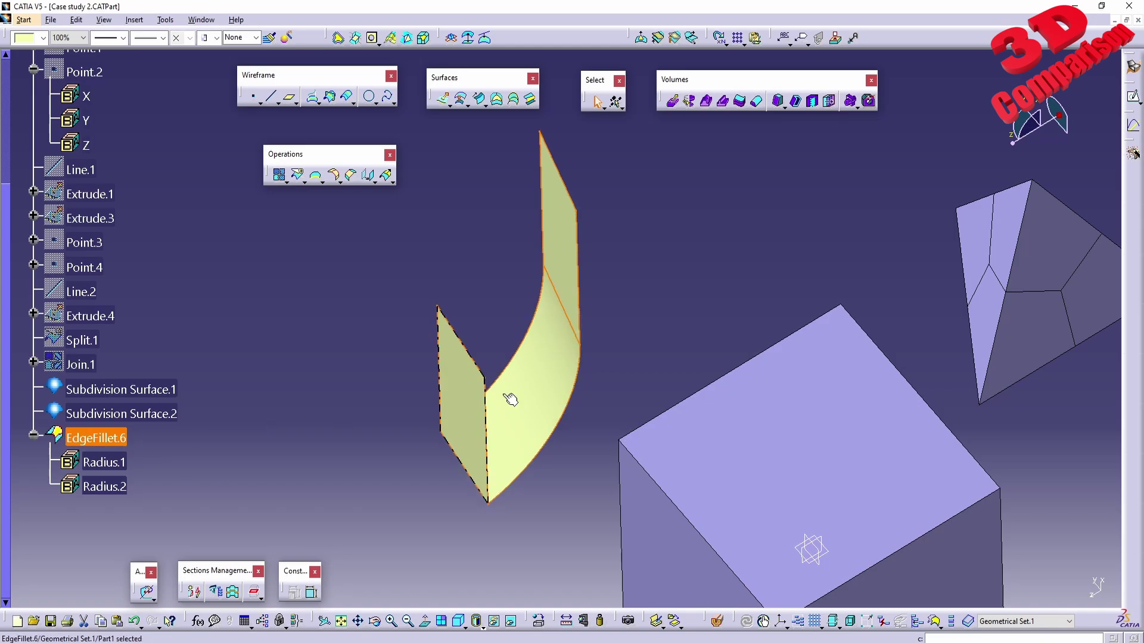
Edit Subdivision Surface.1, shift the cube slightly along its manipulator's upward axis, and apply the modification on leaving
{"action": "middle_click_drag", "start_coordinate": [470, 357], "coordinate": [826, 348]}
{"action": "left_click", "coordinate": [226, 363]}
{"action": "double_click", "coordinate": [119, 389]}
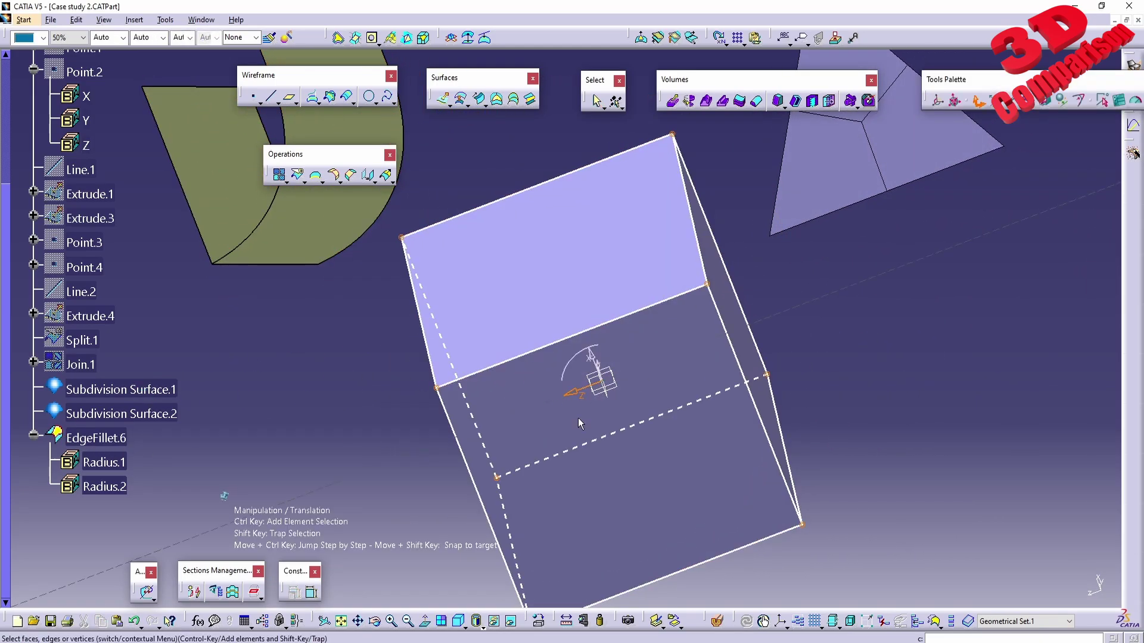
{"action": "middle_click_drag", "start_coordinate": [524, 420], "coordinate": [577, 370]}
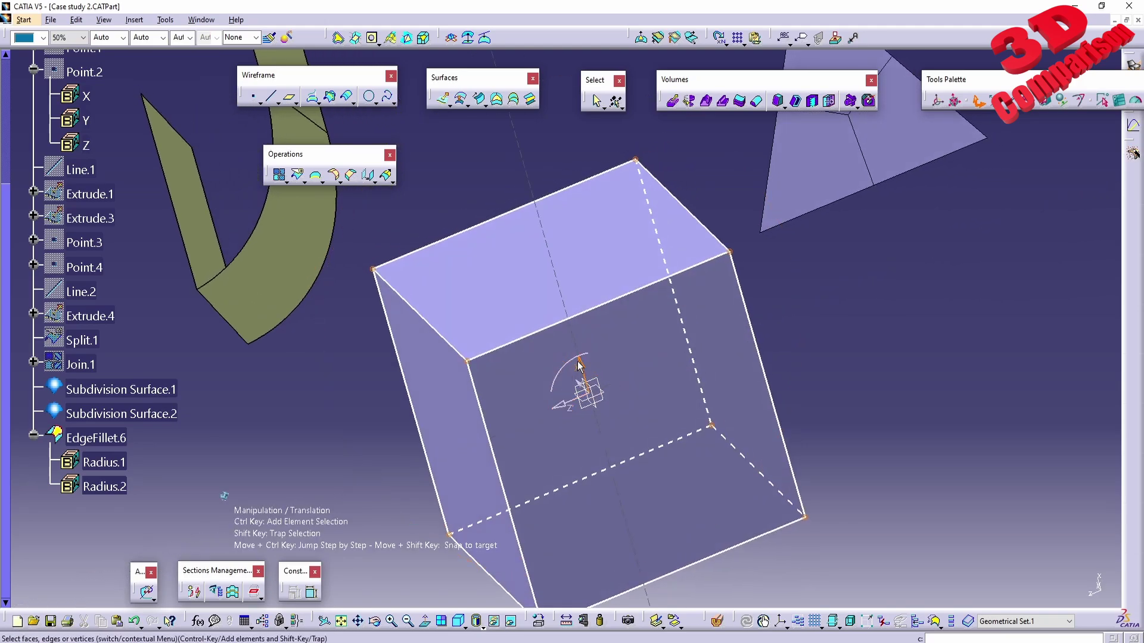
{"action": "mouse_move", "coordinate": [579, 364]}
{"action": "left_mouse_down"}
{"action": "mouse_move", "coordinate": [577, 327]}
{"action": "mouse_move", "coordinate": [580, 353]}
{"action": "left_mouse_up"}
{"action": "key", "text": "Escape"}
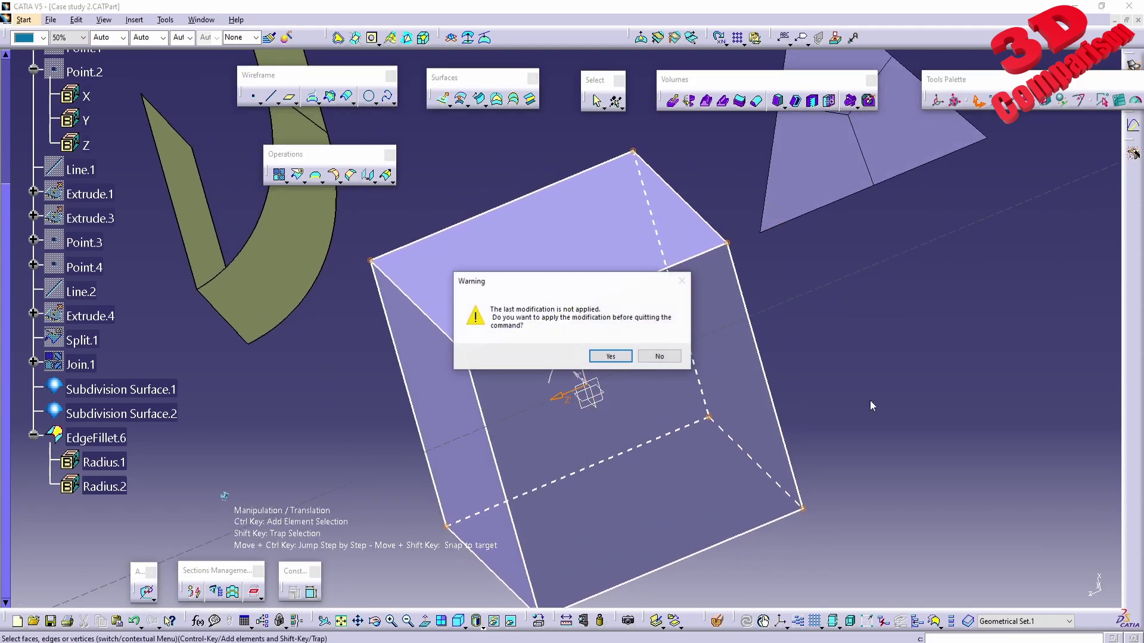
{"action": "left_click", "coordinate": [627, 357]}
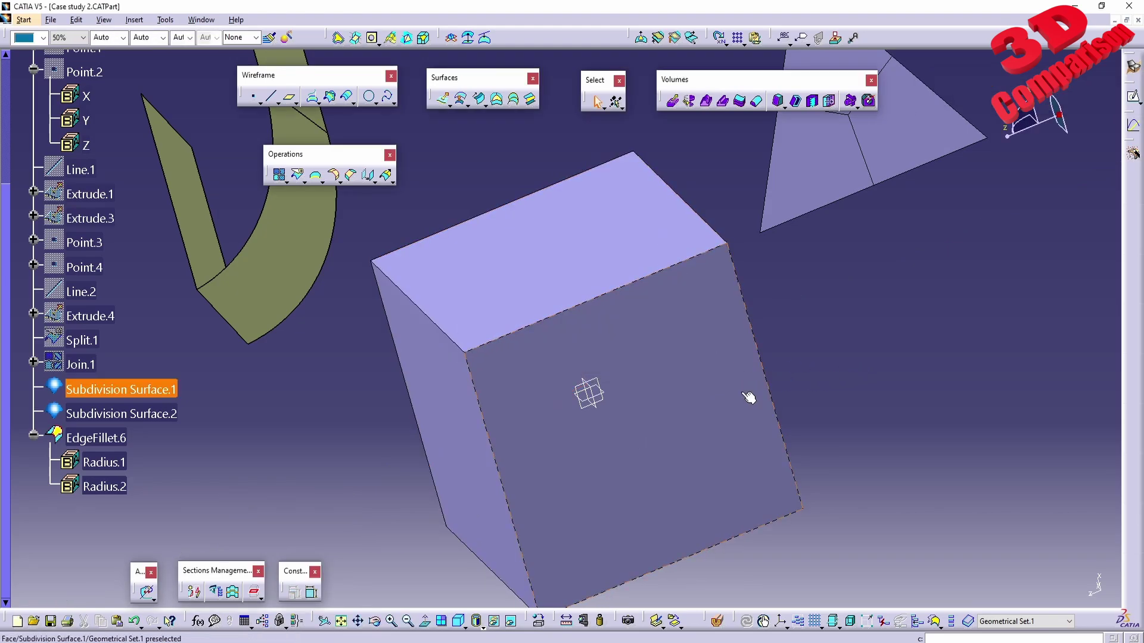
Create a 20 mm edge fillet on the three cube edges meeting at the near upper corner, previewing it first
{"action": "middle_click_drag", "start_coordinate": [723, 350], "coordinate": [495, 301]}
{"action": "left_click", "coordinate": [370, 196]}
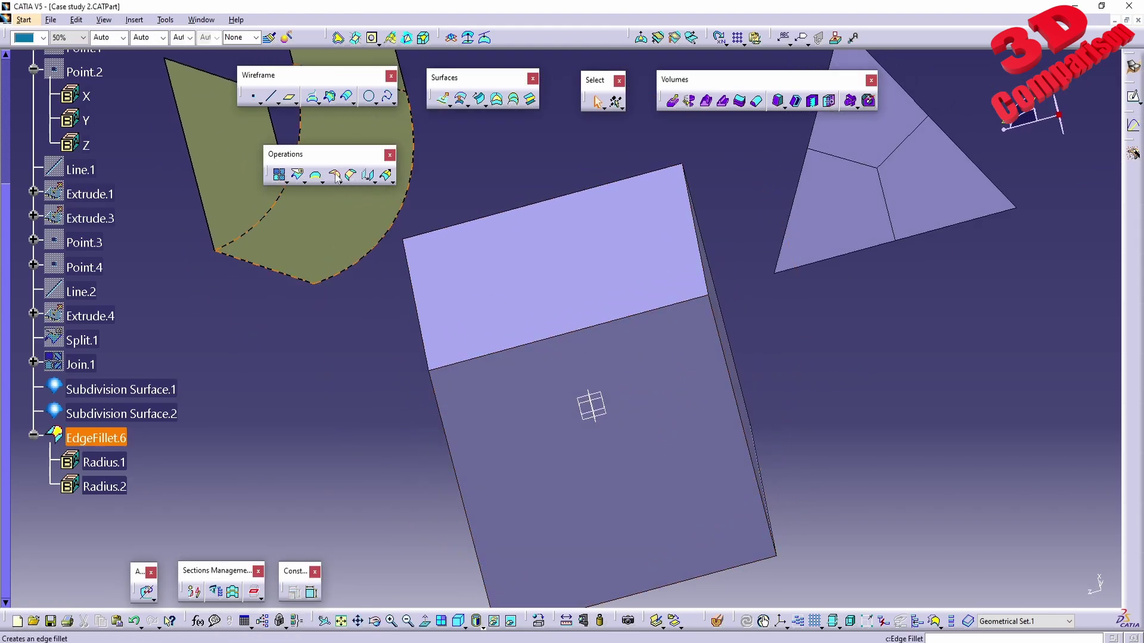
{"action": "left_click", "coordinate": [336, 175]}
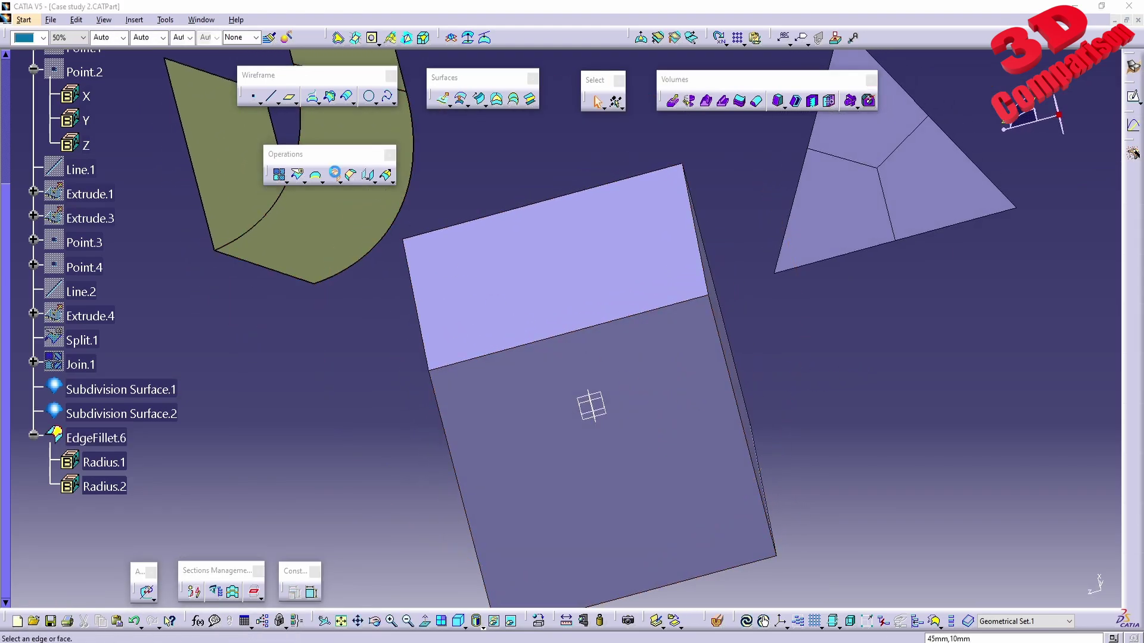
{"action": "middle_click_drag", "start_coordinate": [536, 357], "coordinate": [468, 405]}
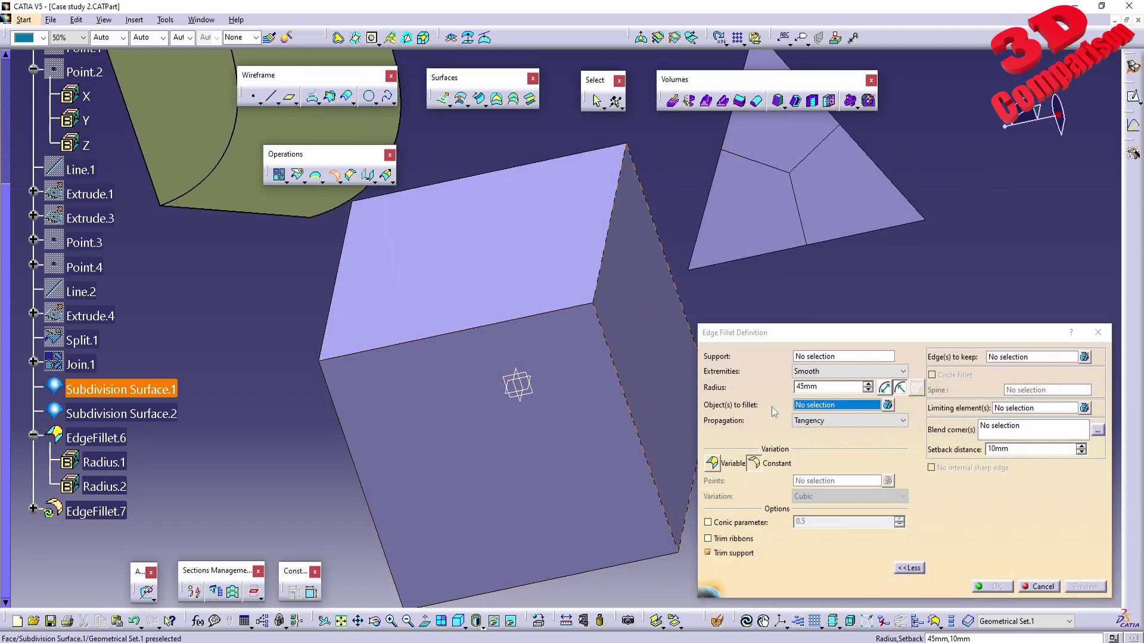
{"action": "double_click", "coordinate": [825, 387]}
{"action": "type", "text": "20"}
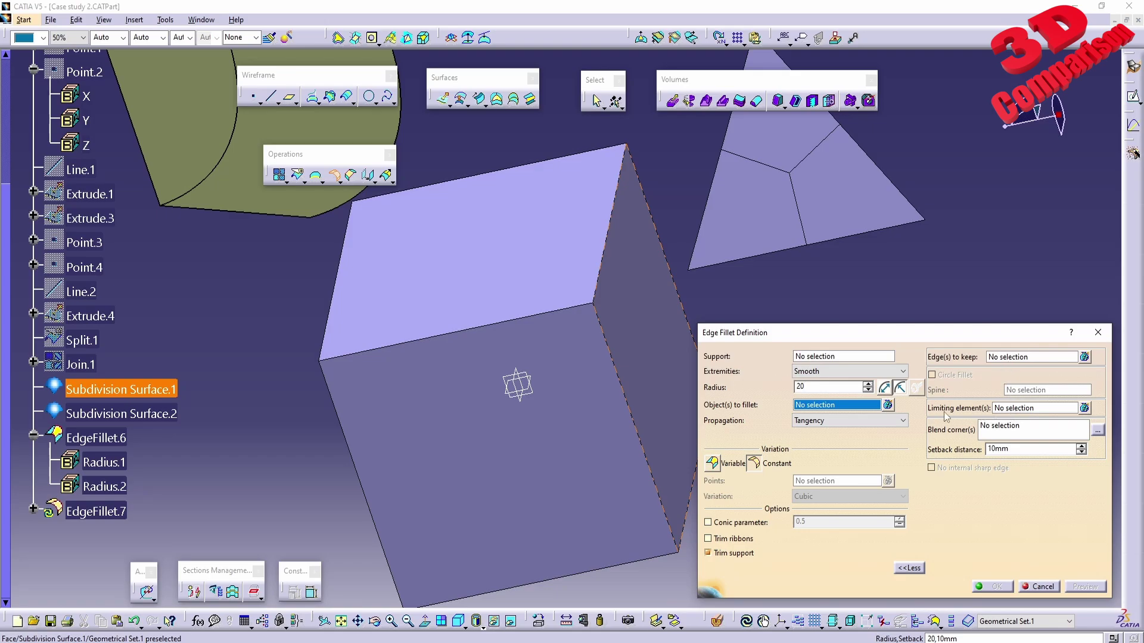
{"action": "left_click", "coordinate": [578, 311]}
{"action": "left_click", "coordinate": [601, 275]}
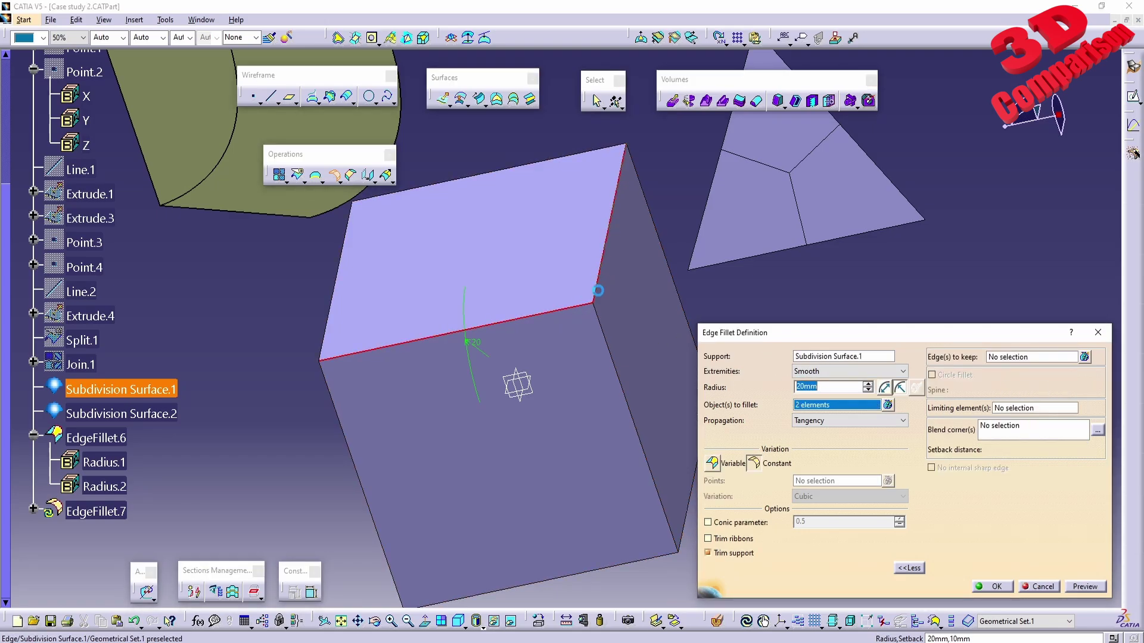
{"action": "left_click", "coordinate": [610, 331]}
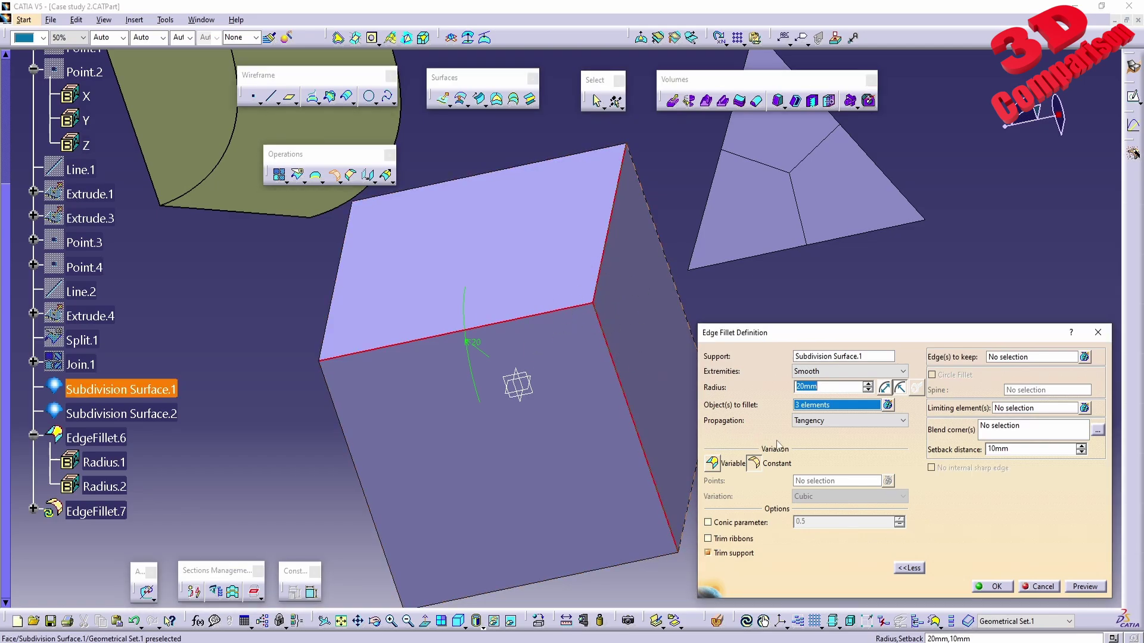
{"action": "left_click", "coordinate": [1085, 587]}
{"action": "mouse_move", "coordinate": [531, 462]}
{"action": "middle_mouse_down"}
{"action": "mouse_move", "coordinate": [436, 439]}
{"action": "mouse_move", "coordinate": [537, 332]}
{"action": "mouse_move", "coordinate": [596, 417]}
{"action": "middle_mouse_up"}
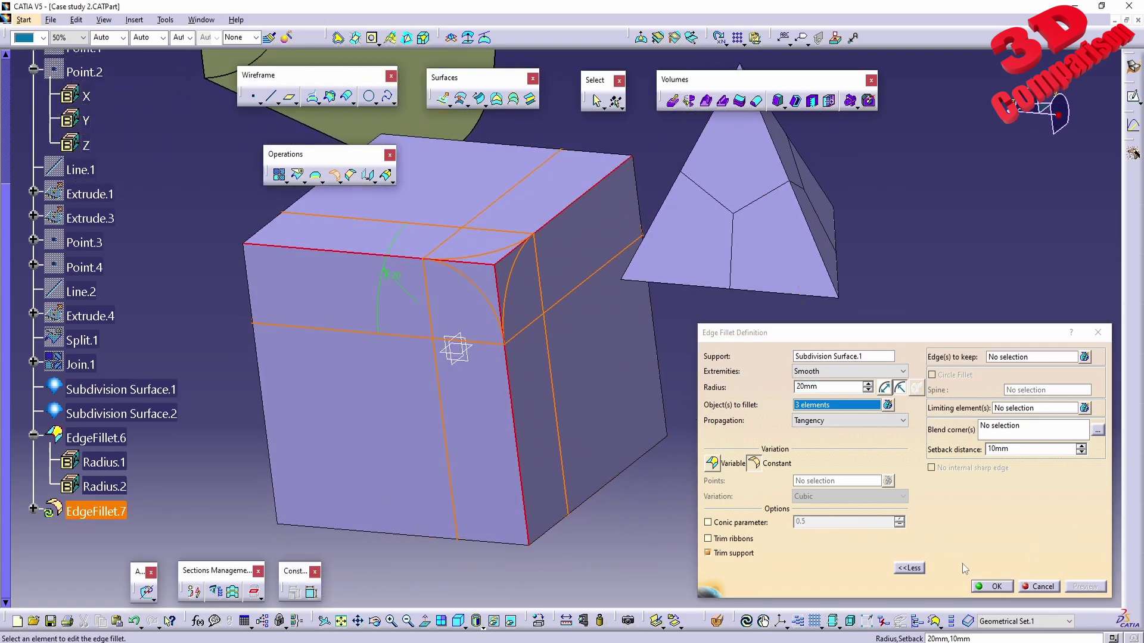
{"action": "left_click", "coordinate": [993, 587]}
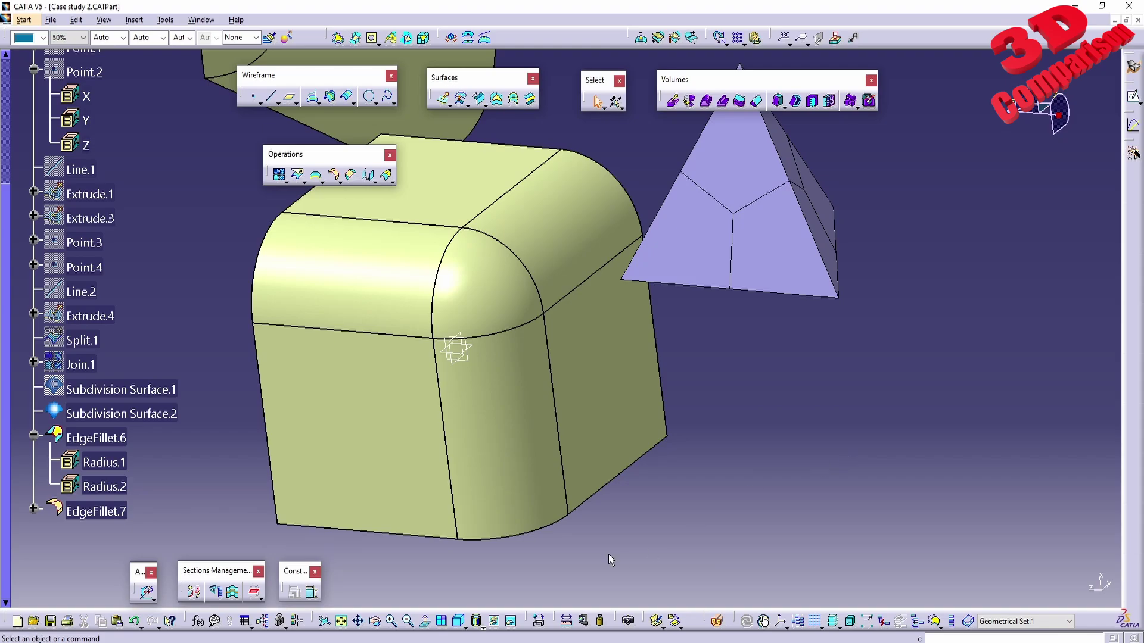
Set the Radius parameter of EdgeFillet.7 to 30 mm
{"action": "left_click", "coordinate": [107, 512]}
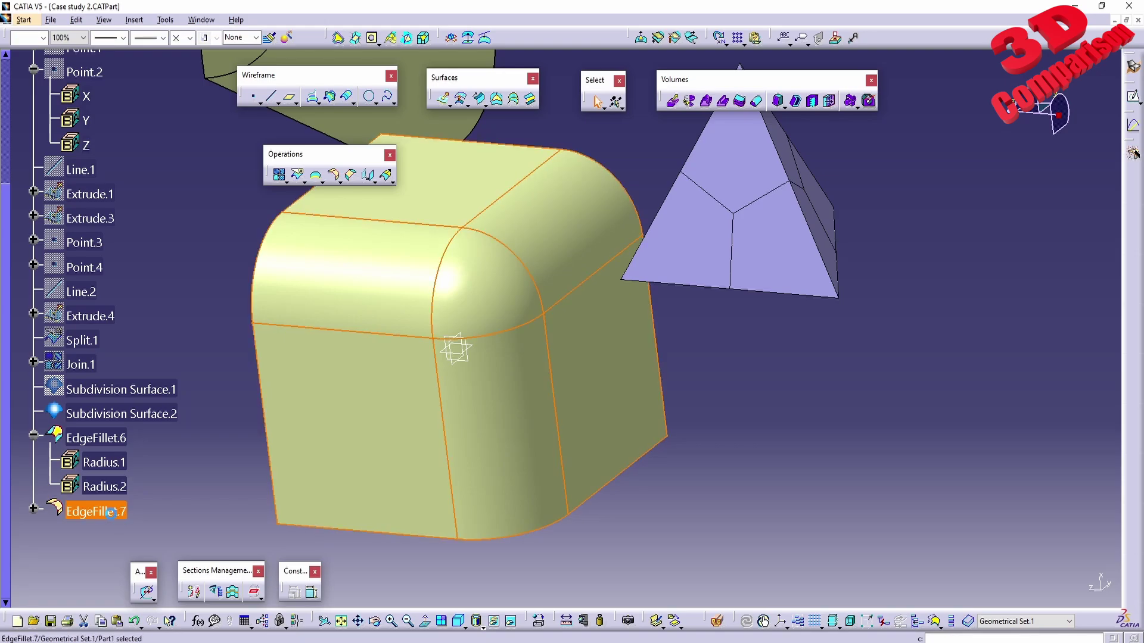
{"action": "left_click", "coordinate": [34, 508]}
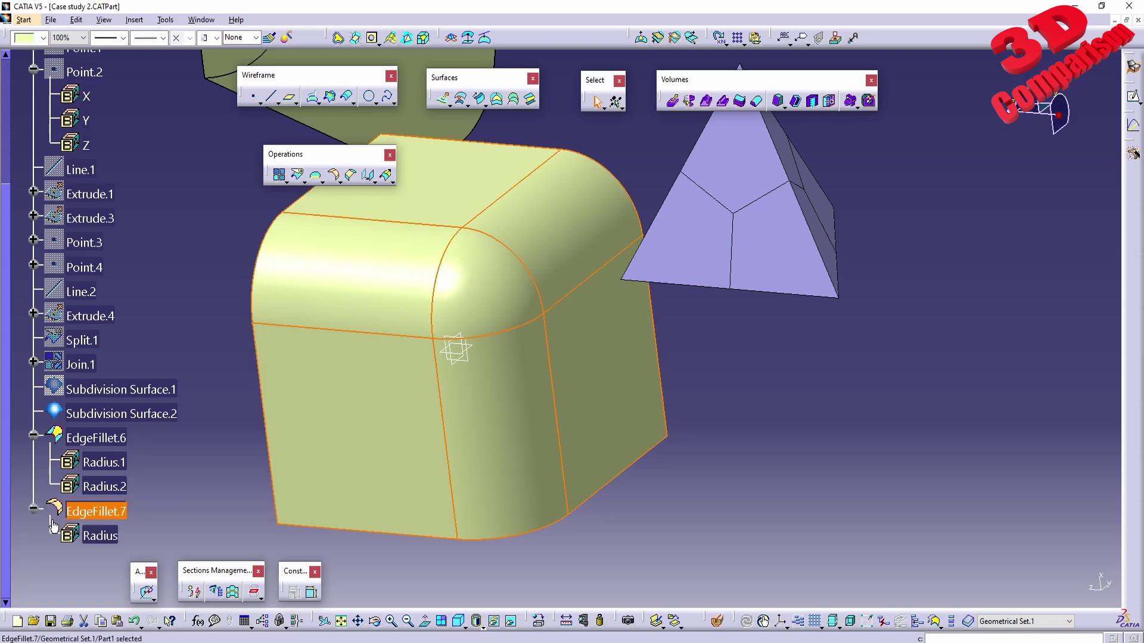
{"action": "double_click", "coordinate": [103, 534]}
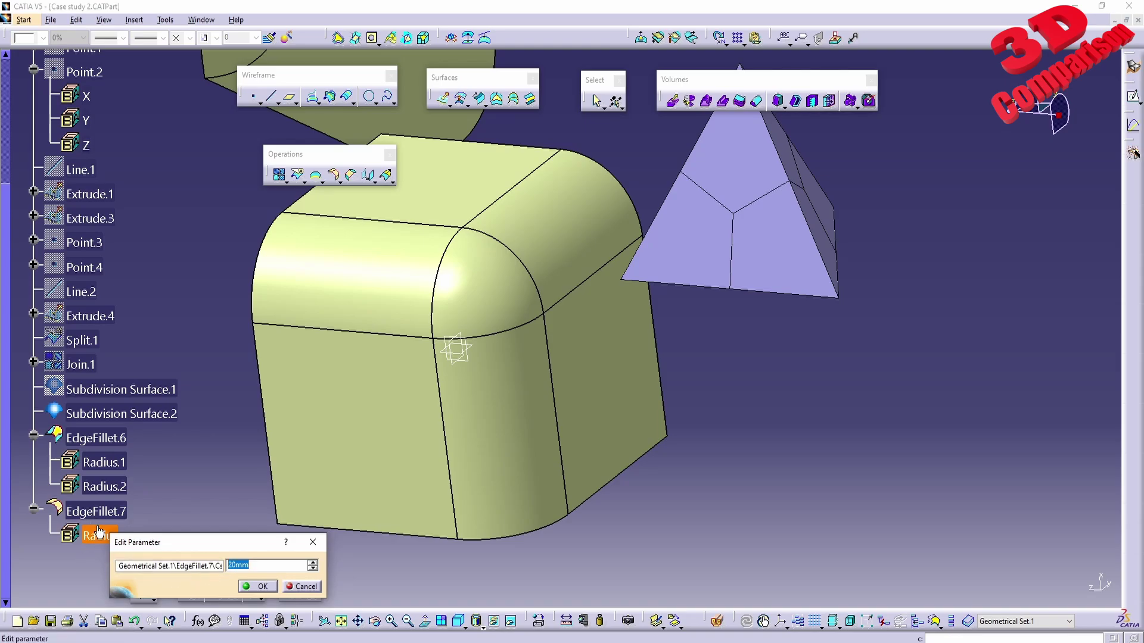
{"action": "type", "text": "30"}
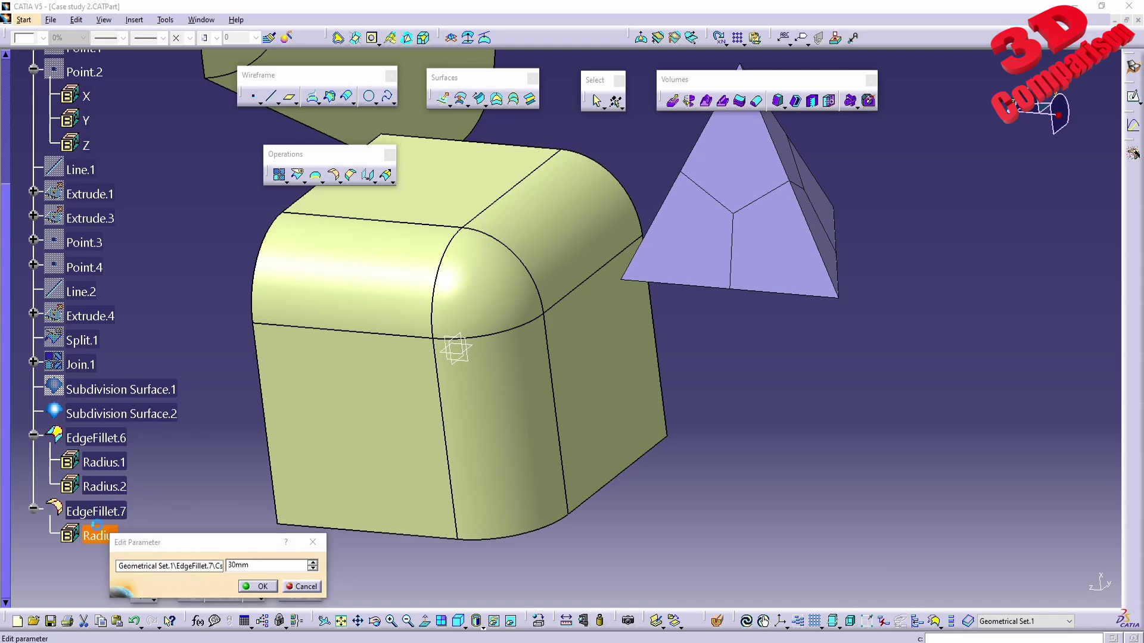
{"action": "key", "text": "Return"}
Replace EdgeFillet.7 with a new 20 mm edge fillet on the same three edges at the cube's near upper corner
{"action": "double_click", "coordinate": [96, 511]}
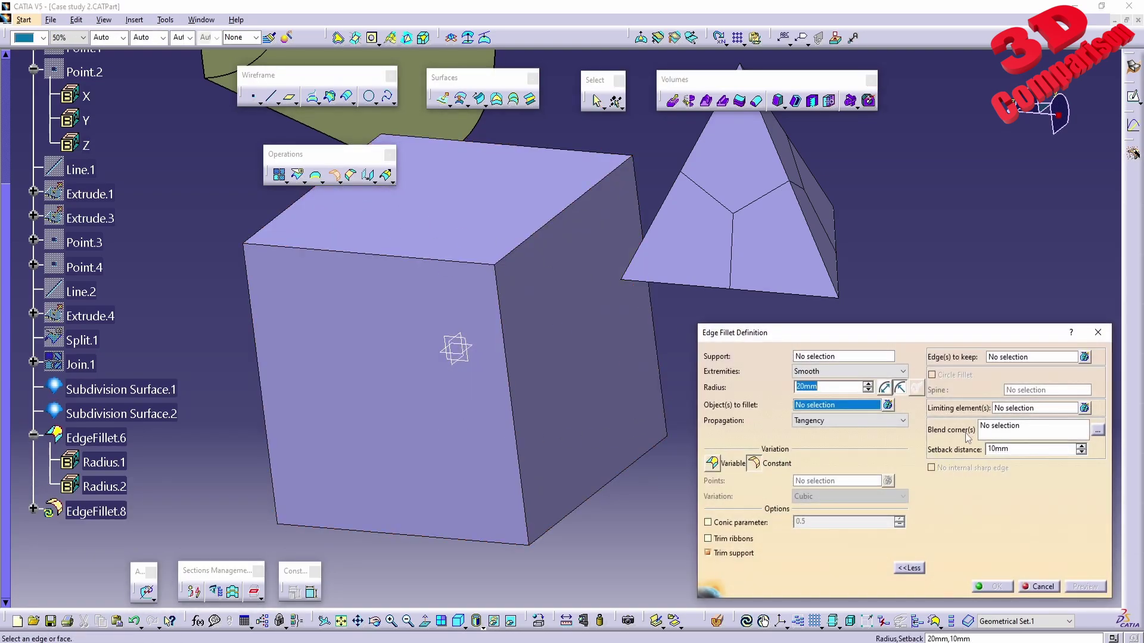
{"action": "left_click", "coordinate": [485, 263]}
{"action": "left_click", "coordinate": [522, 256]}
{"action": "left_click", "coordinate": [508, 305]}
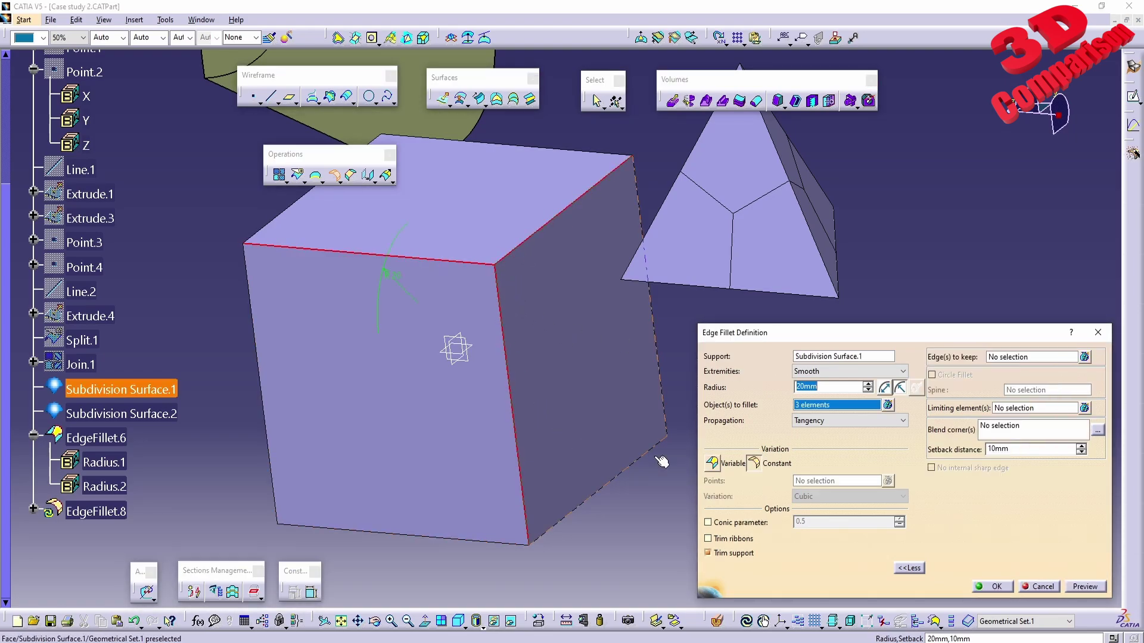
Add a blend corner where the three filleted edges meet, using Create by edges or vertex
{"action": "left_click", "coordinate": [1008, 428]}
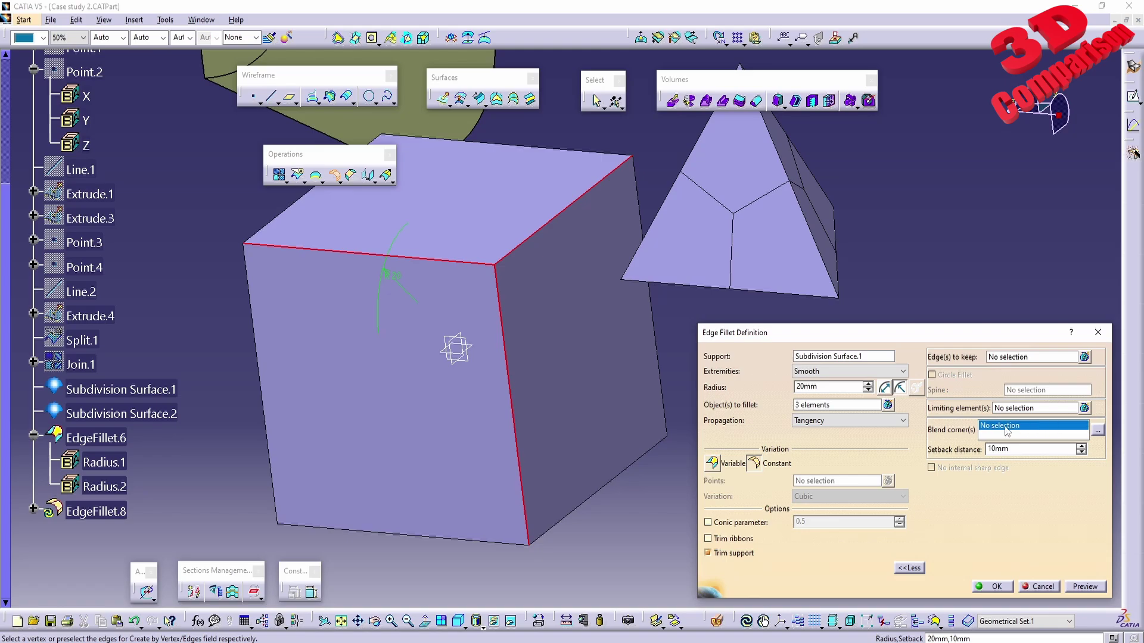
{"action": "right_click", "coordinate": [1006, 431]}
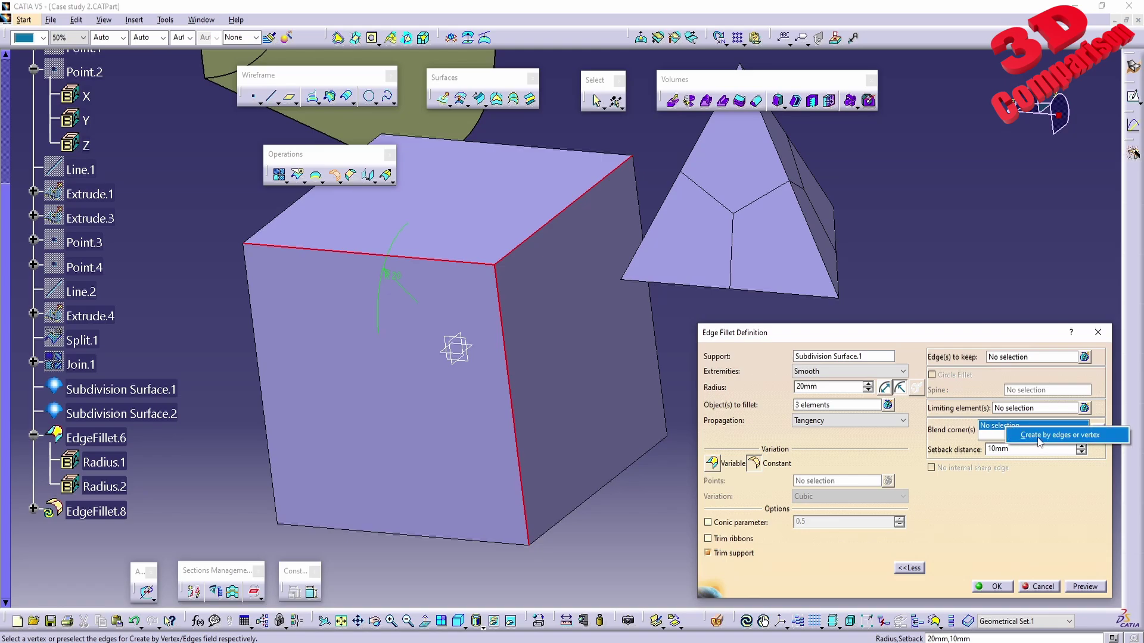
{"action": "left_click", "coordinate": [1090, 436]}
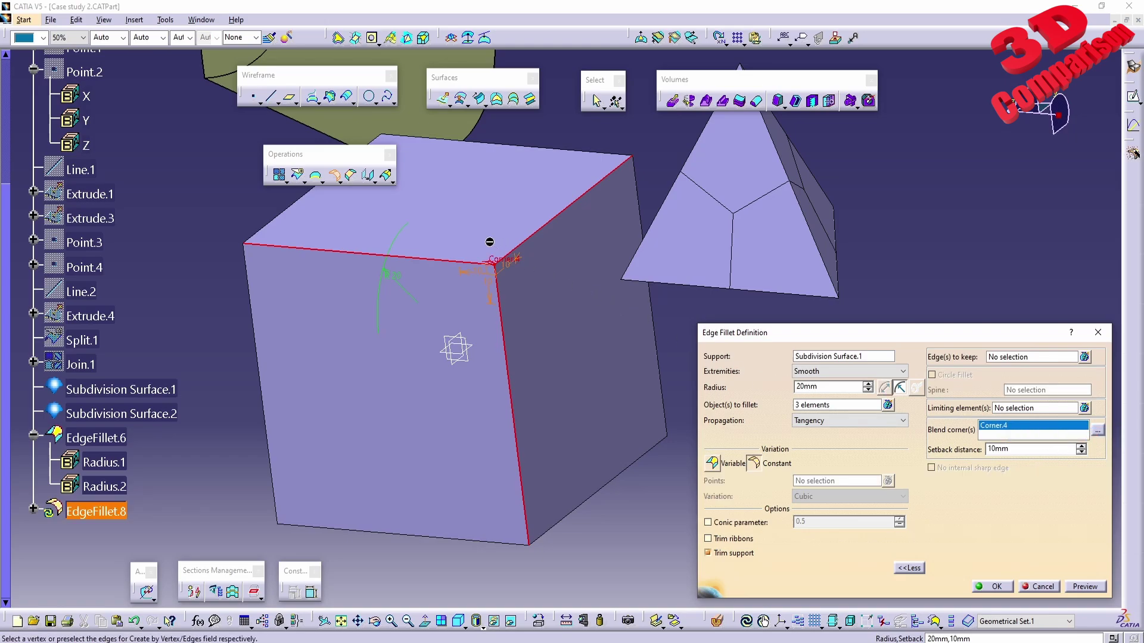
Set the blend corner's setback distance to 25 mm on each of the three edges
{"action": "middle_click_drag", "start_coordinate": [485, 262], "coordinate": [587, 409]}
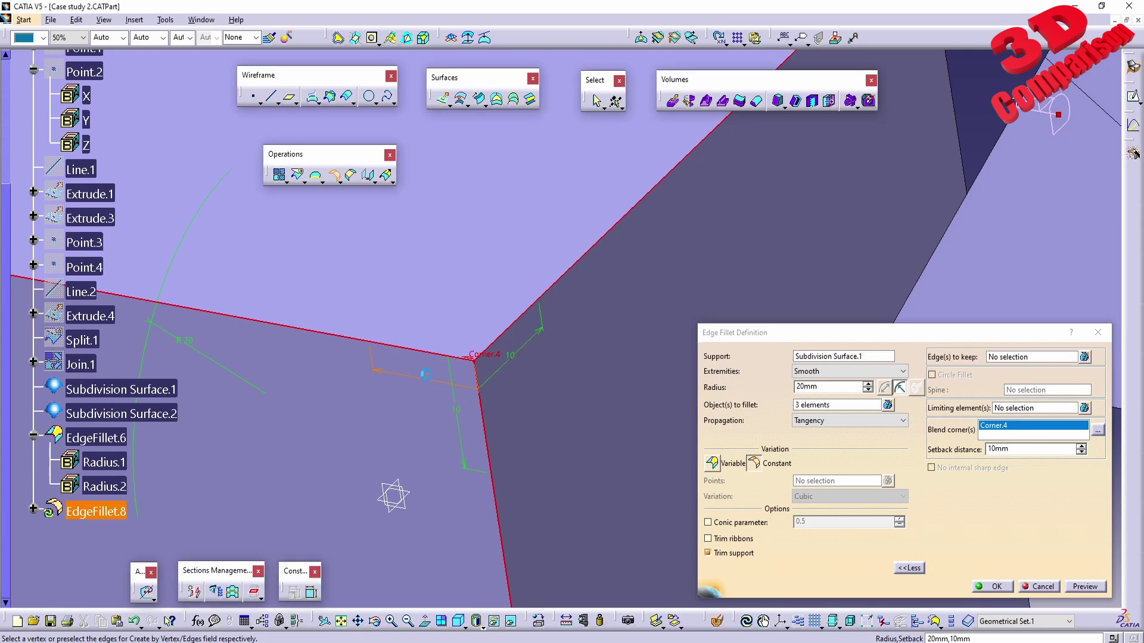
{"action": "double_click", "coordinate": [431, 379]}
{"action": "type", "text": "25"}
{"action": "left_click", "coordinate": [485, 429]}
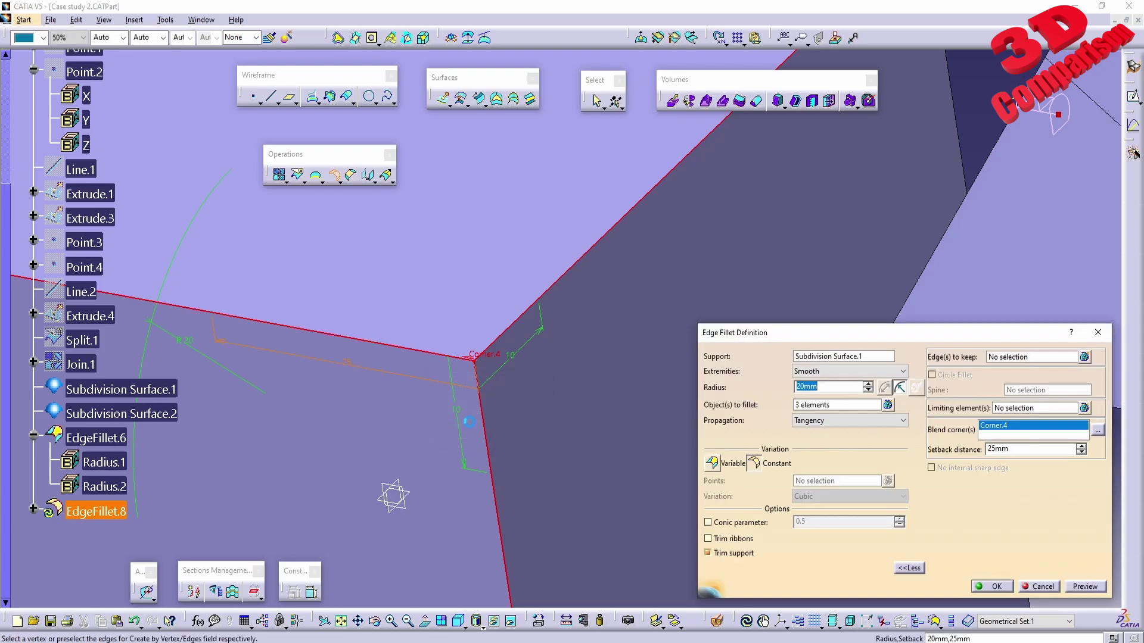
{"action": "double_click", "coordinate": [454, 415]}
{"action": "type", "text": "10"}
{"action": "key", "text": "Return"}
{"action": "double_click", "coordinate": [511, 354]}
{"action": "type", "text": "25"}
{"action": "key", "text": "Return"}
{"action": "middle_click_drag", "start_coordinate": [518, 391], "coordinate": [648, 452]}
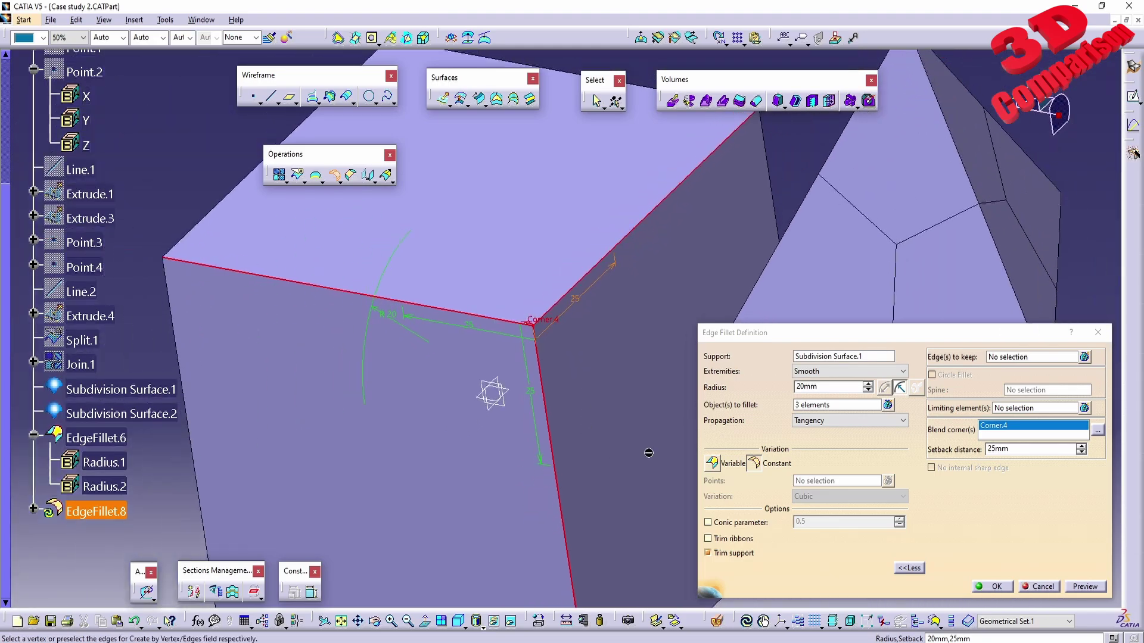
Preview and create the cube's edge fillet with the blend corner
{"action": "left_click", "coordinate": [1082, 587]}
{"action": "middle_click_drag", "start_coordinate": [832, 496], "coordinate": [725, 511]}
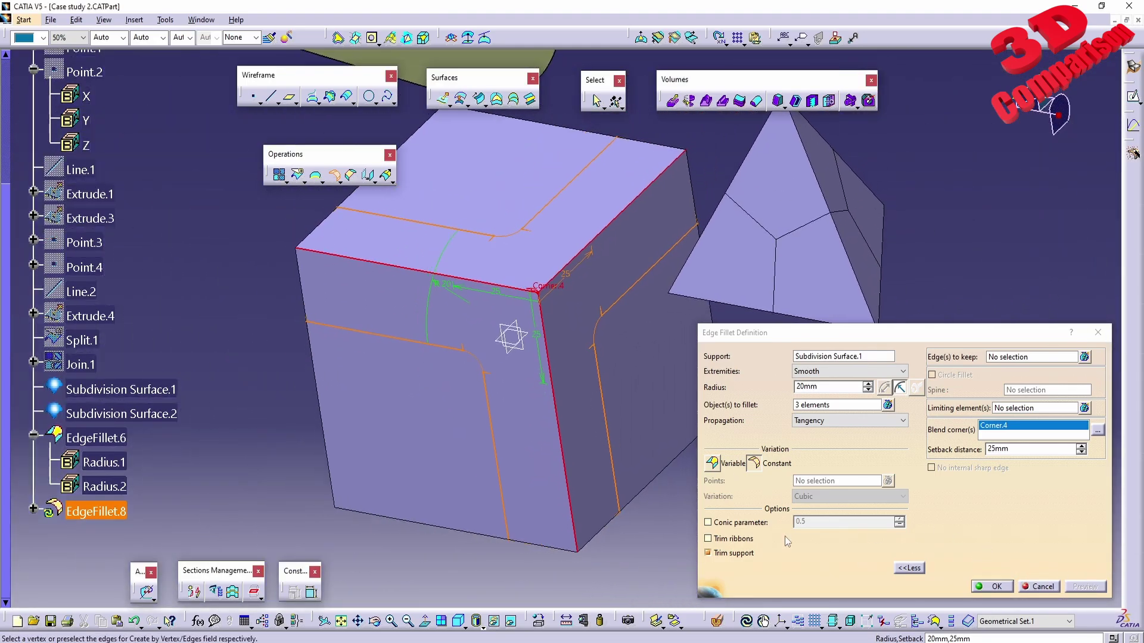
{"action": "left_click", "coordinate": [1013, 587]}
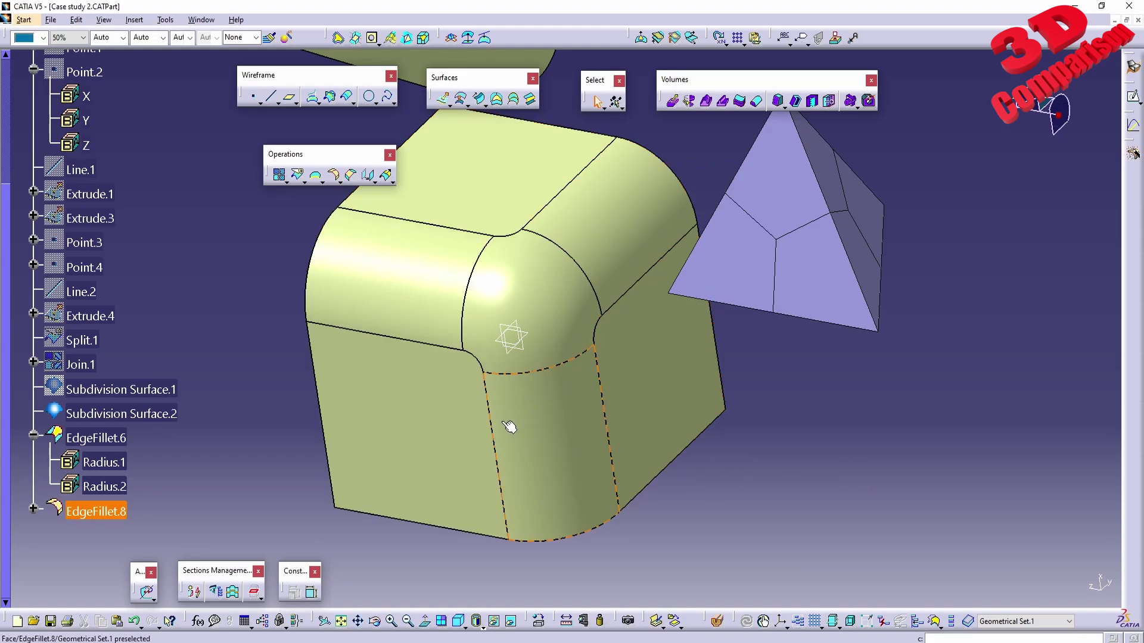
Set the radius of EdgeFillet.8 to 10 mm and apply it
{"action": "middle_click_drag", "start_coordinate": [499, 445], "coordinate": [415, 365]}
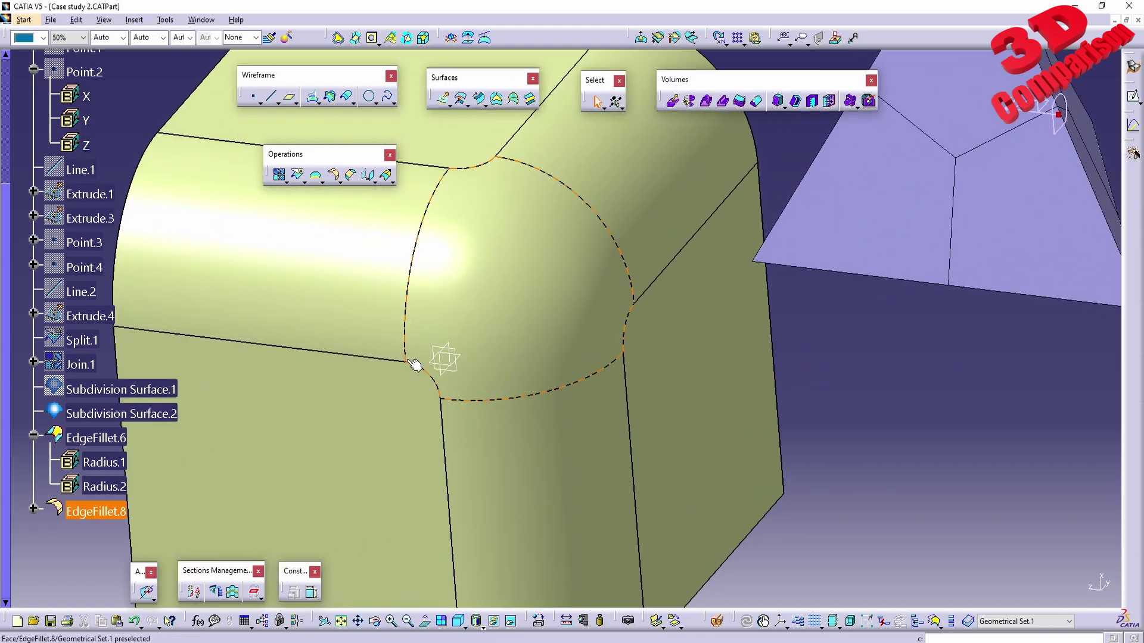
{"action": "left_click", "coordinate": [417, 368]}
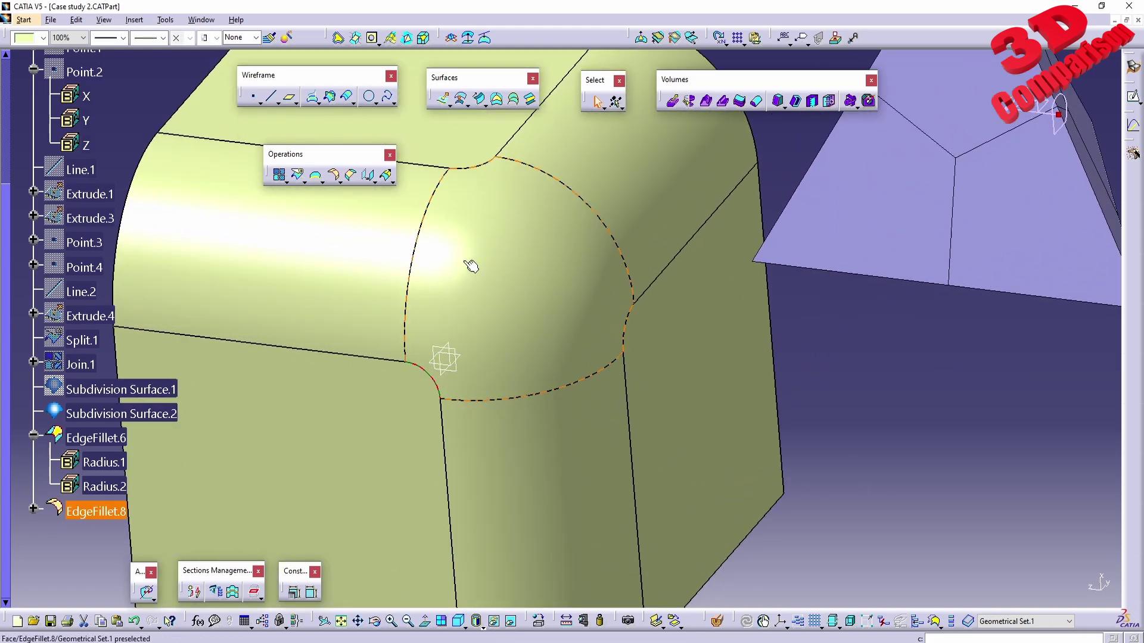
{"action": "double_click", "coordinate": [90, 510]}
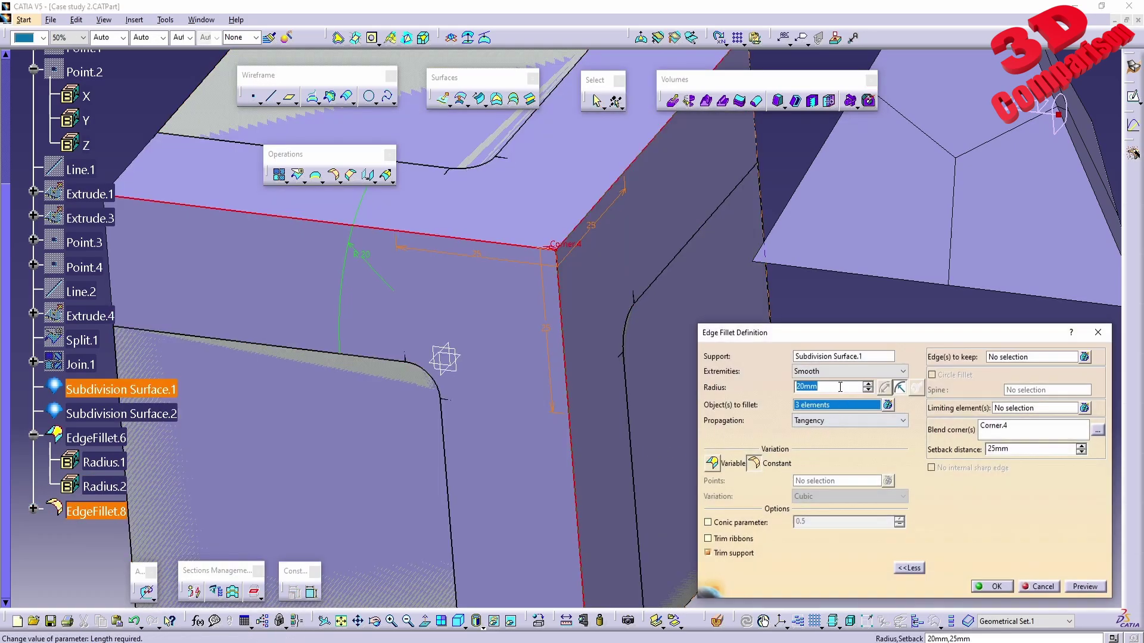
{"action": "type", "text": "10"}
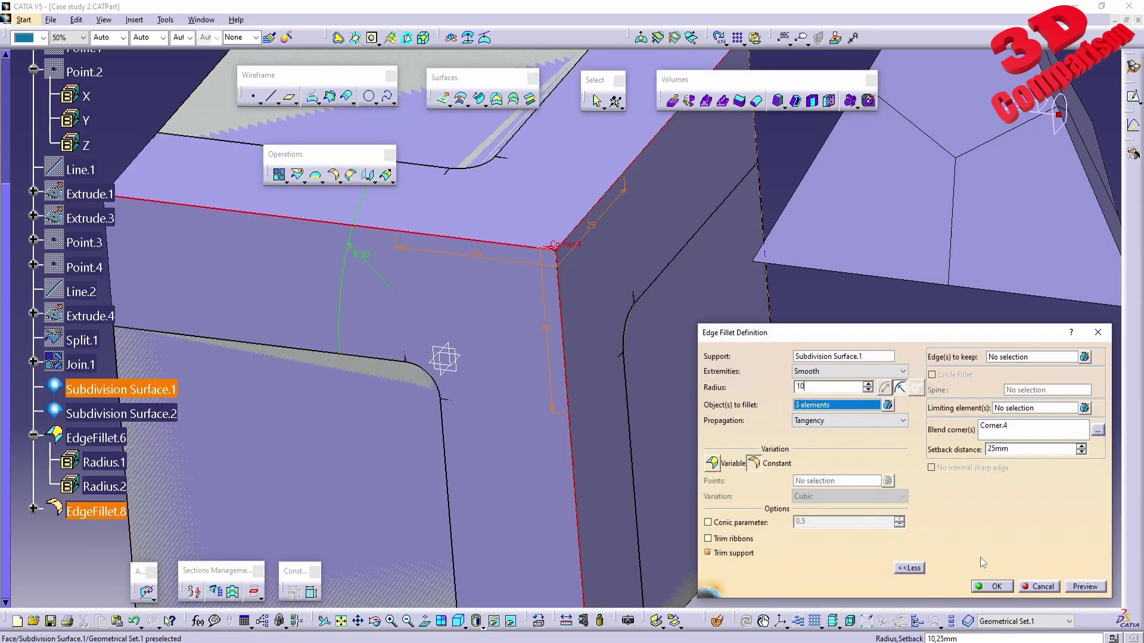
{"action": "left_click", "coordinate": [995, 586]}
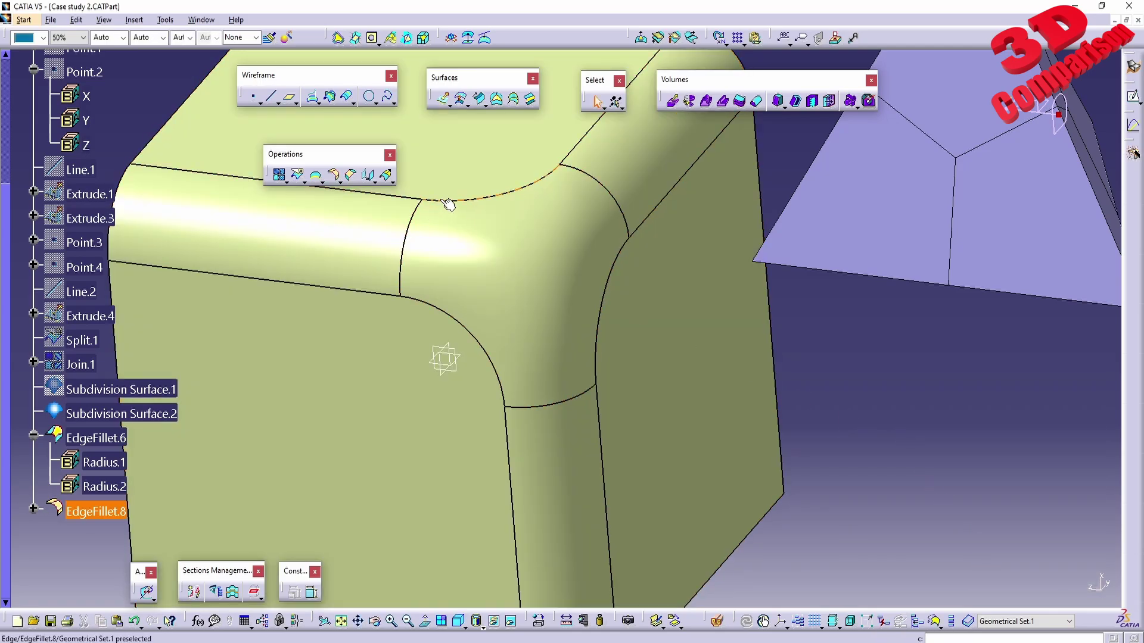
Check the cube's edge fillet definition, apply it with a 2 mm radius, and undo the fillet
{"action": "double_click", "coordinate": [79, 513]}
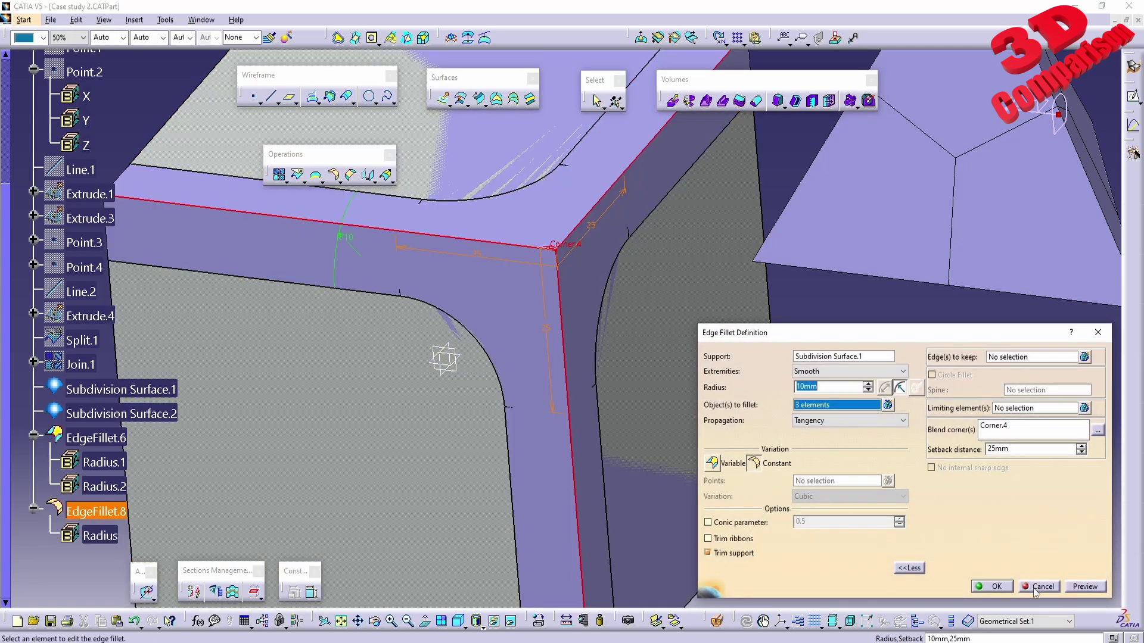
{"action": "left_click", "coordinate": [1040, 587]}
{"action": "middle_click_drag", "start_coordinate": [638, 327], "coordinate": [603, 358]}
{"action": "double_click", "coordinate": [95, 511]}
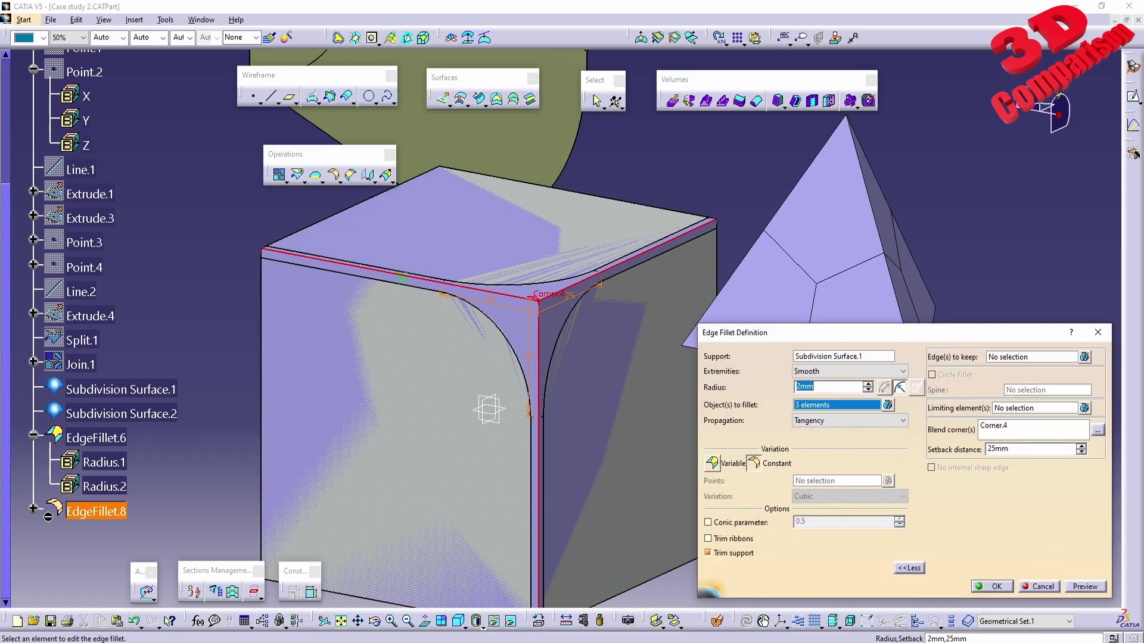
{"action": "left_click", "coordinate": [978, 590]}
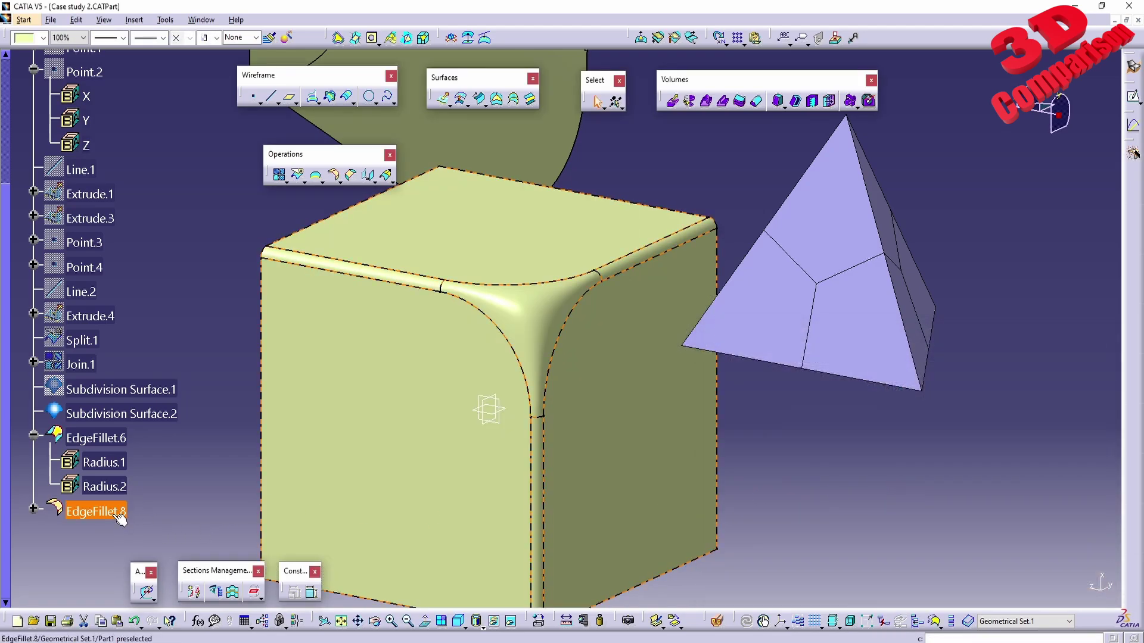
{"action": "key", "text": "ctrl+z"}
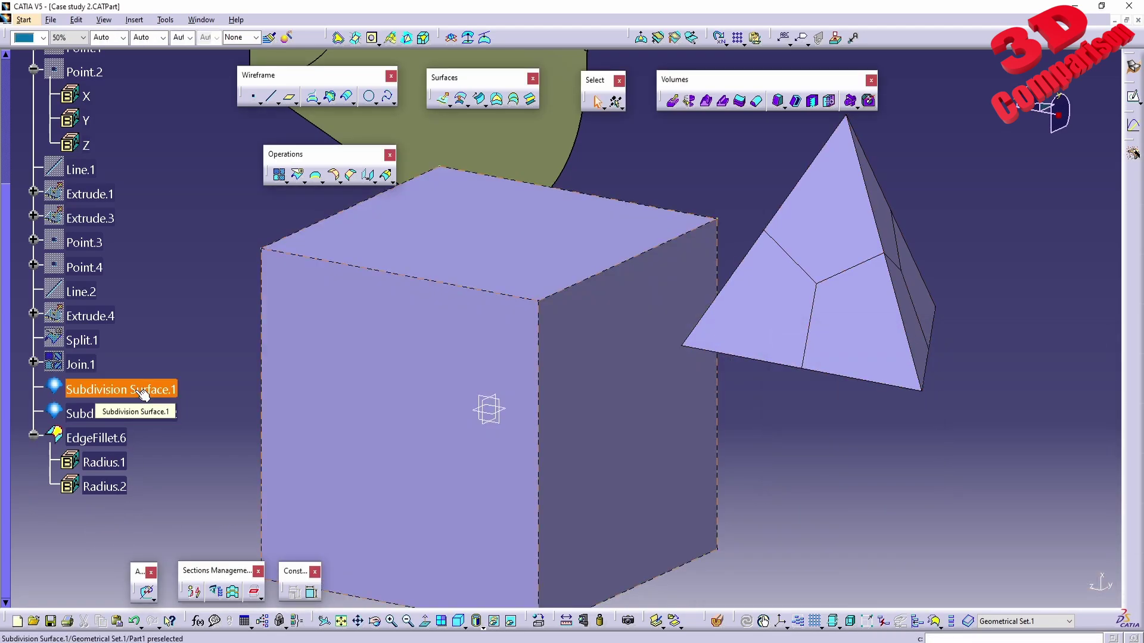
Clip the cube surface with a 3D section plane to examine its inside, and restore the full view
{"action": "left_click", "coordinate": [656, 621]}
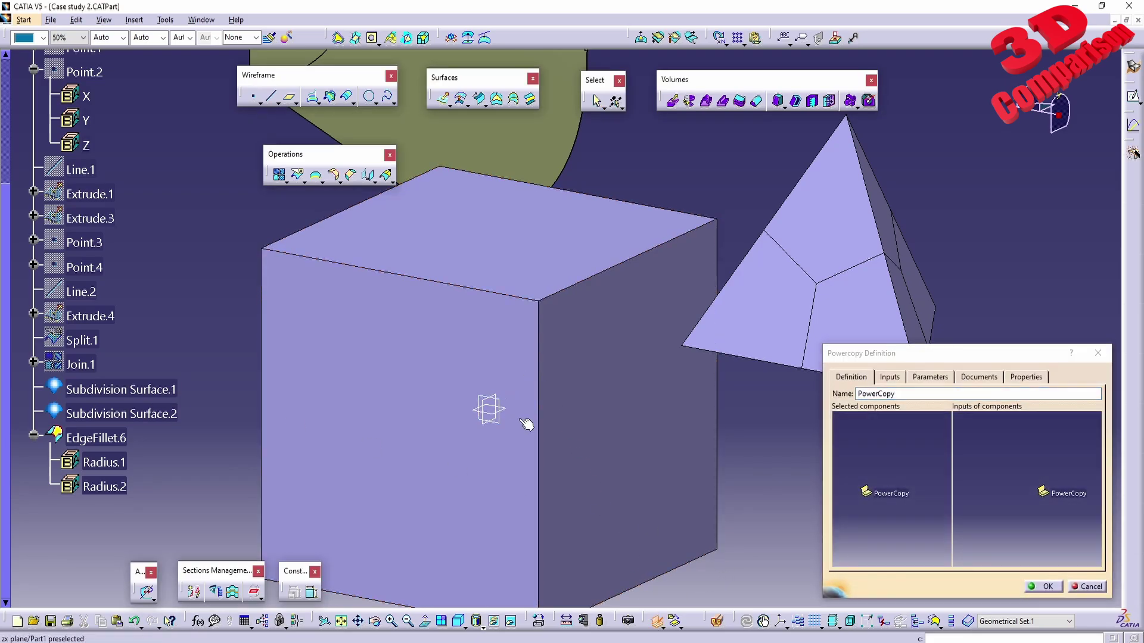
{"action": "left_click", "coordinate": [1087, 588]}
{"action": "left_click", "coordinate": [718, 621]}
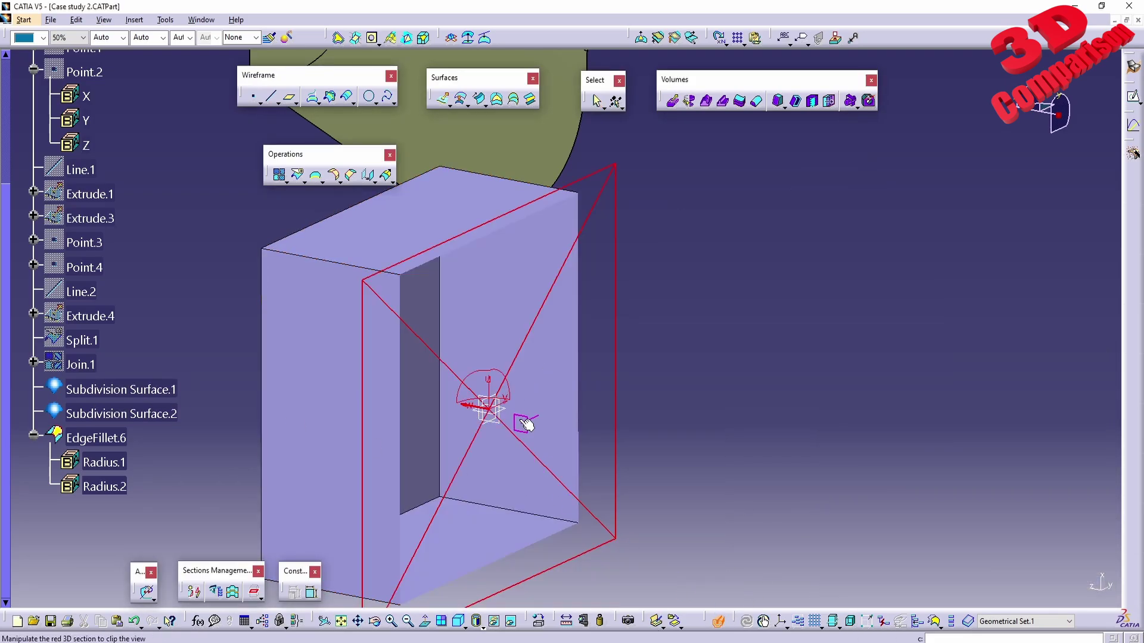
{"action": "middle_click_drag", "start_coordinate": [499, 380], "coordinate": [732, 197]}
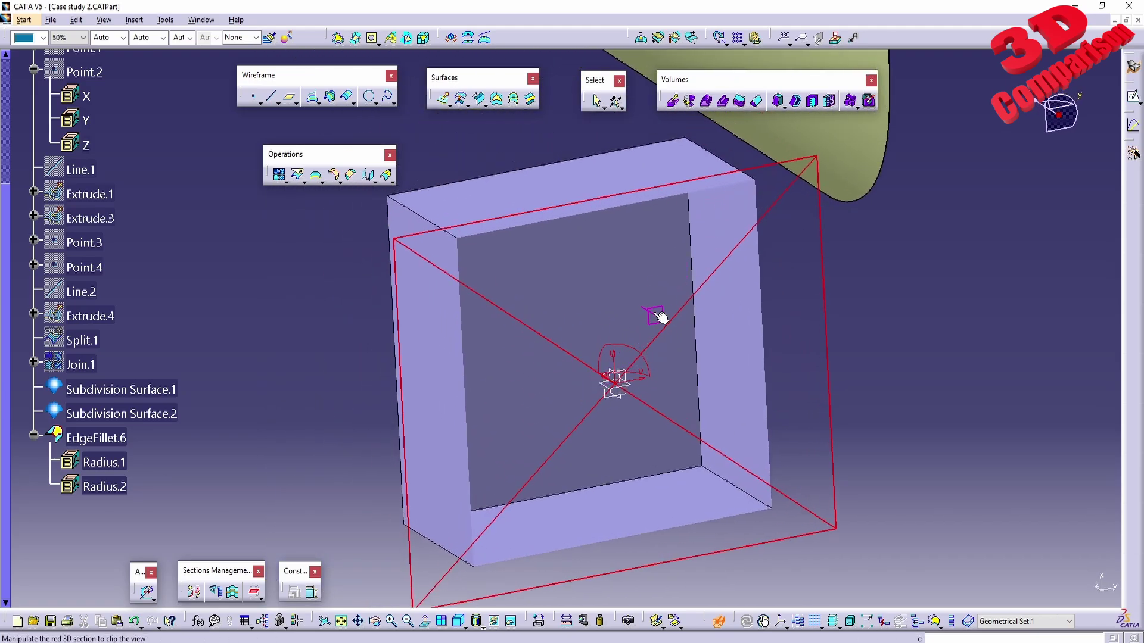
{"action": "key", "text": "Escape"}
Create a closed volume from the cube's Subdivision Surface.1 and hide the original surface
{"action": "middle_click_drag", "start_coordinate": [666, 306], "coordinate": [611, 364]}
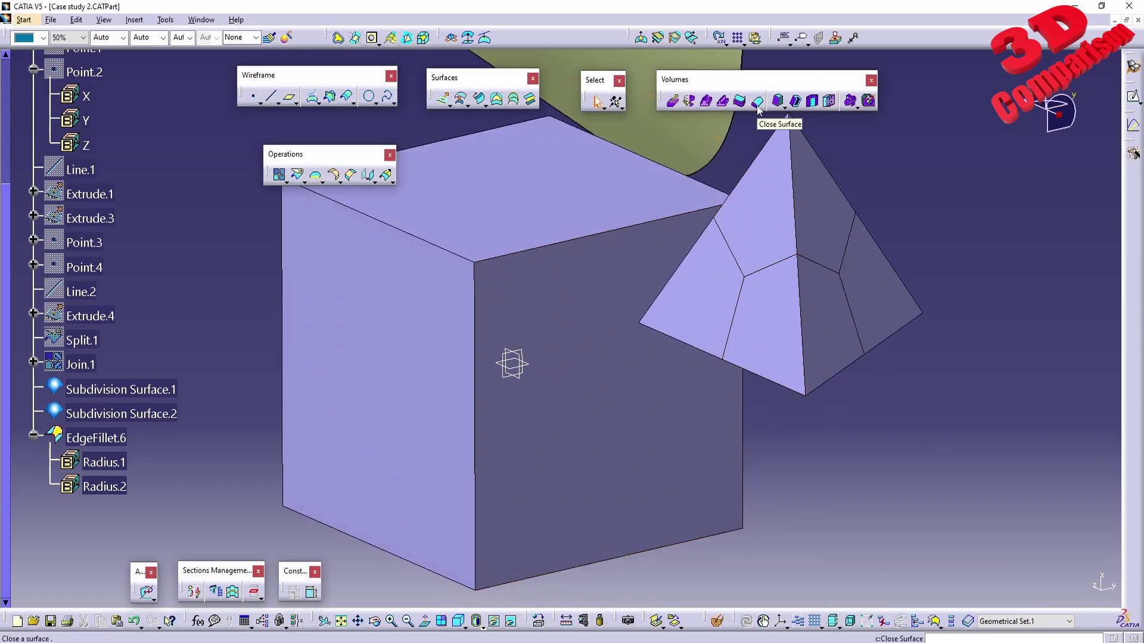
{"action": "left_click", "coordinate": [757, 102]}
{"action": "left_click", "coordinate": [570, 321]}
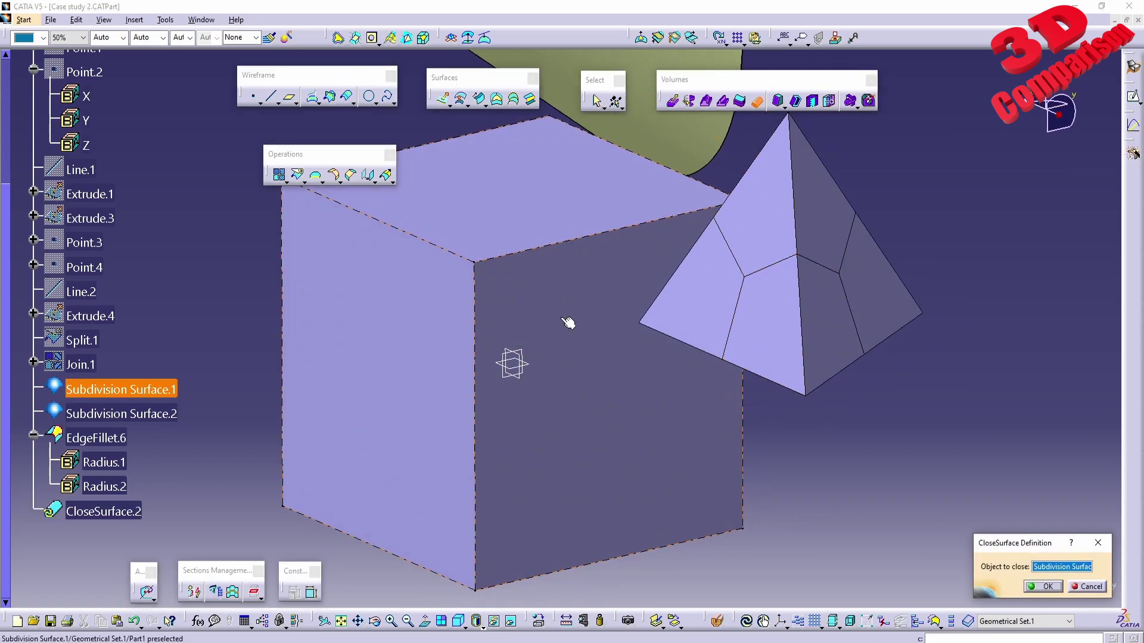
{"action": "left_click", "coordinate": [1044, 587]}
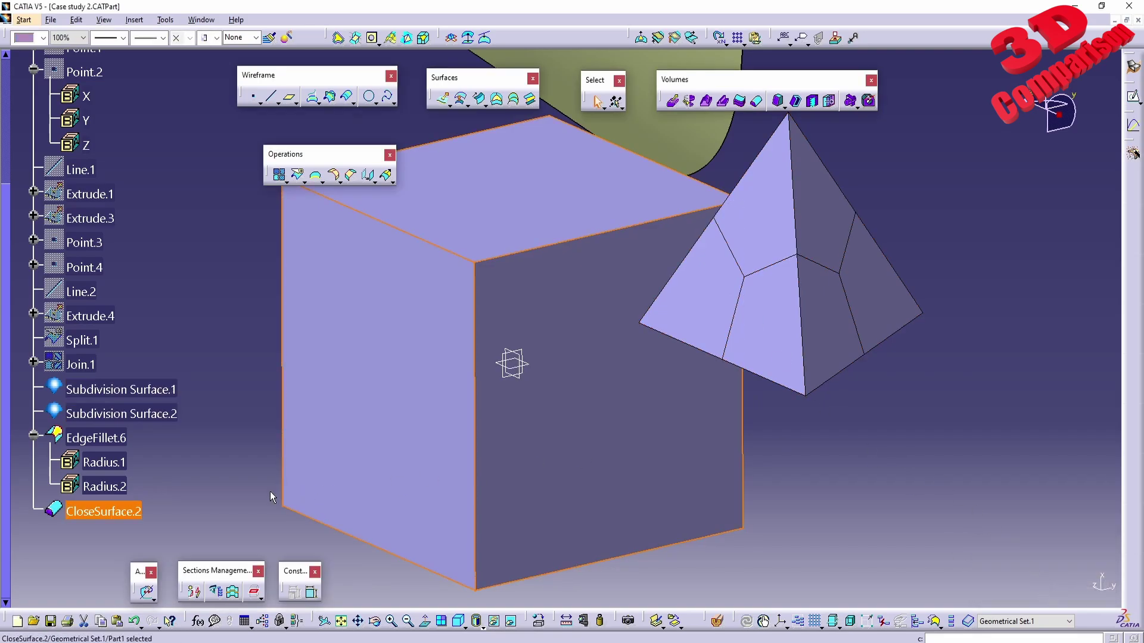
{"action": "right_click", "coordinate": [161, 390]}
{"action": "left_click", "coordinate": [192, 428]}
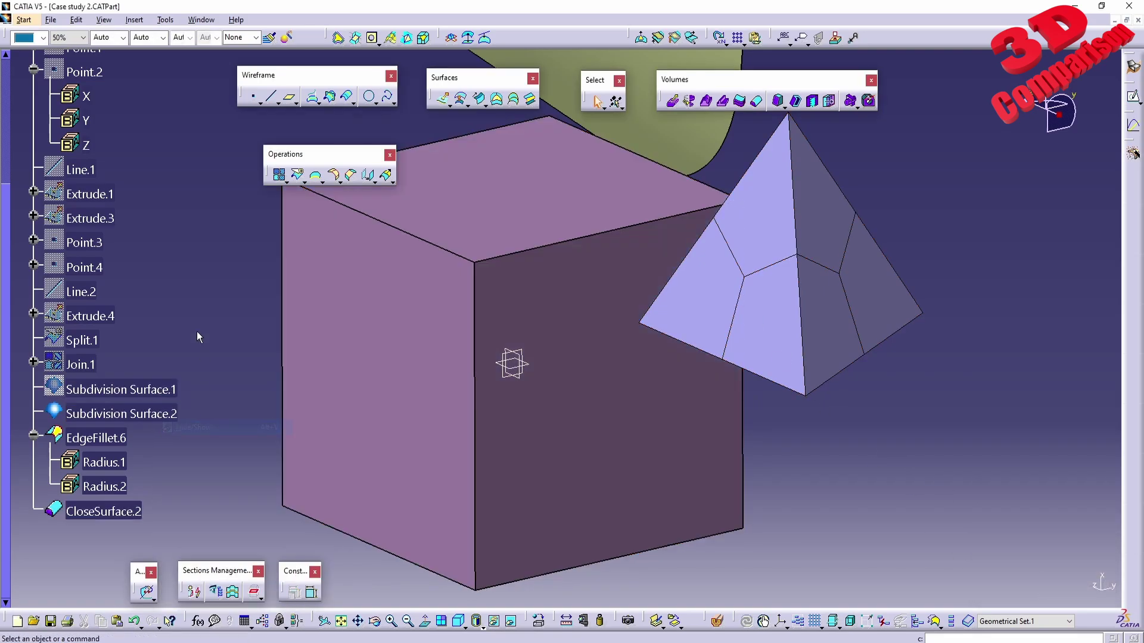
Clip the closed cube volume with a 3D section plane to examine its inside, and restore the full view
{"action": "left_click", "coordinate": [122, 511]}
{"action": "left_click", "coordinate": [718, 622]}
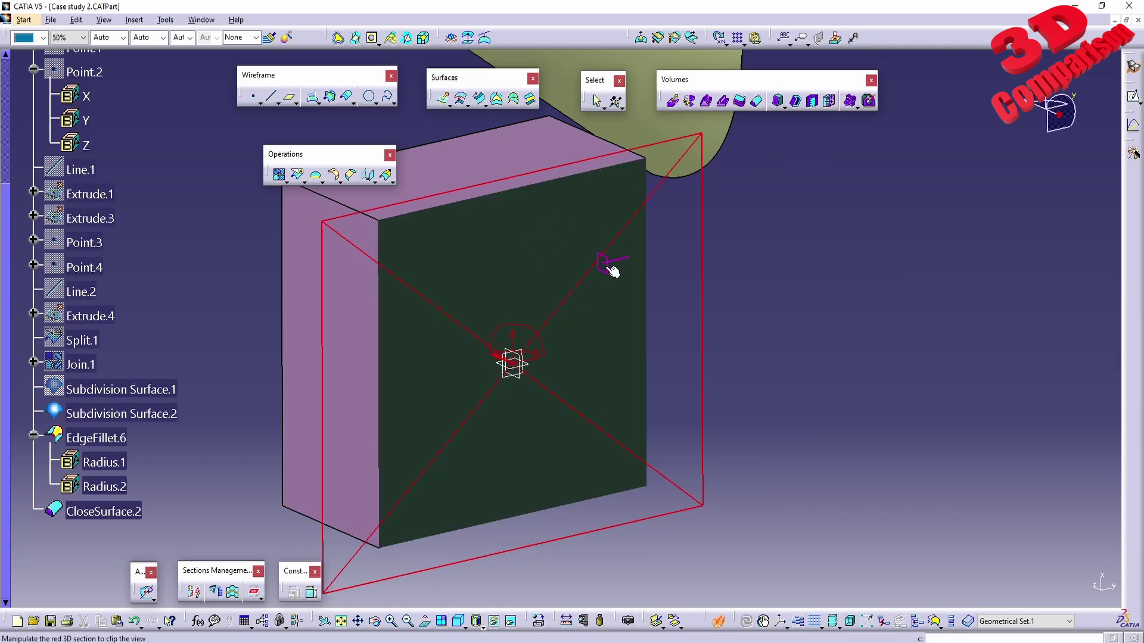
{"action": "key", "text": "Escape"}
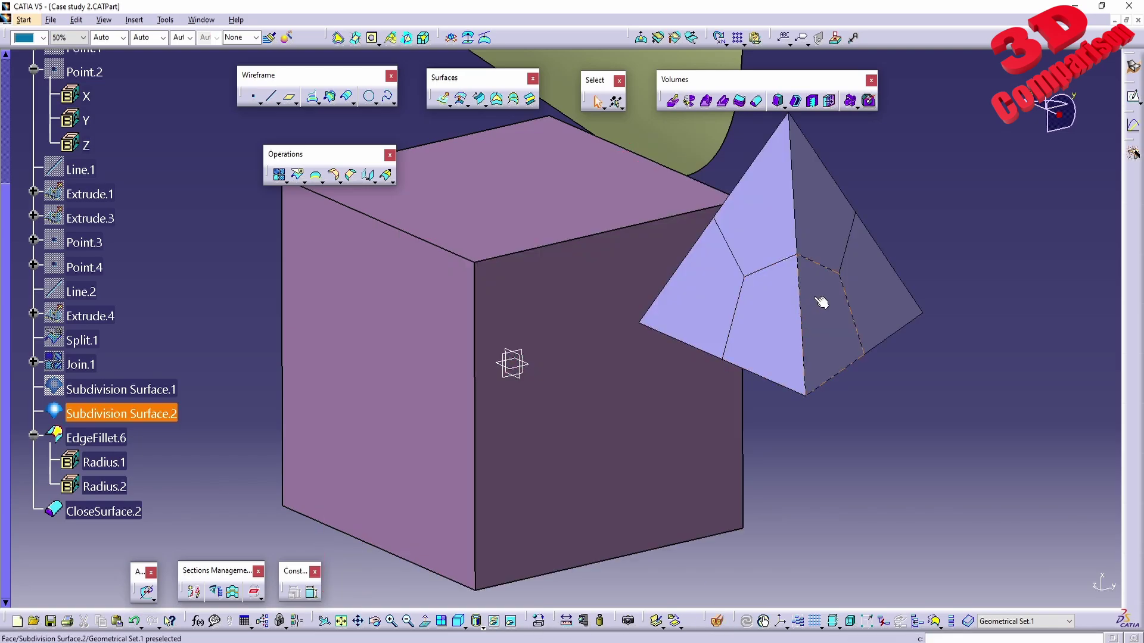
Apply an Edge Fillet to the closed cube volume's edges meeting at one corner and increase its radius
{"action": "left_click", "coordinate": [334, 176]}
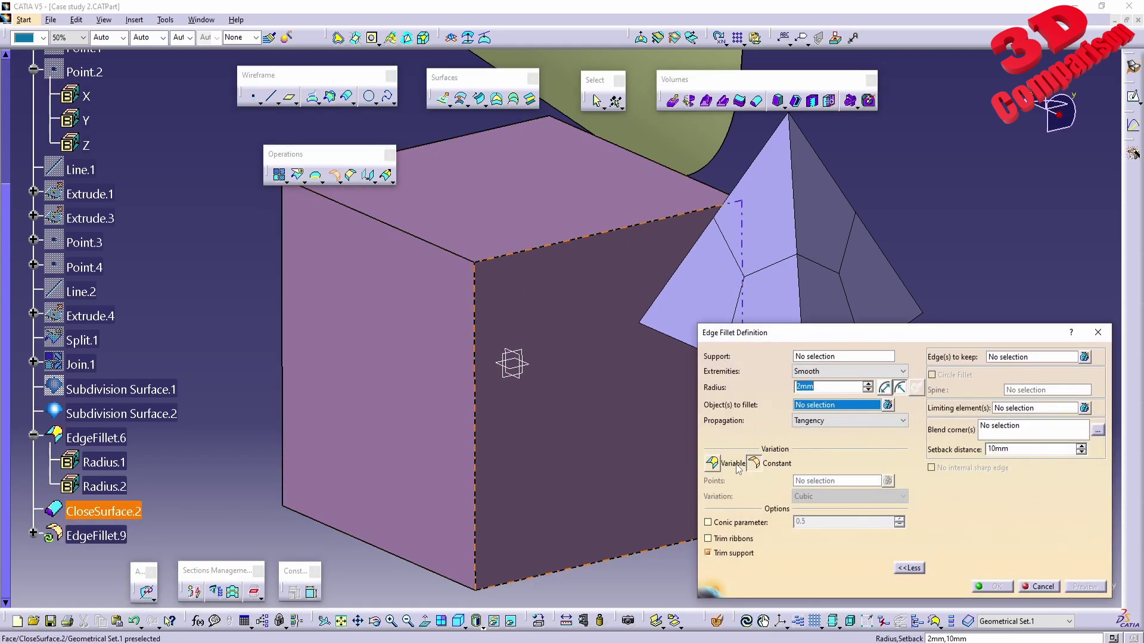
{"action": "left_click", "coordinate": [460, 257]}
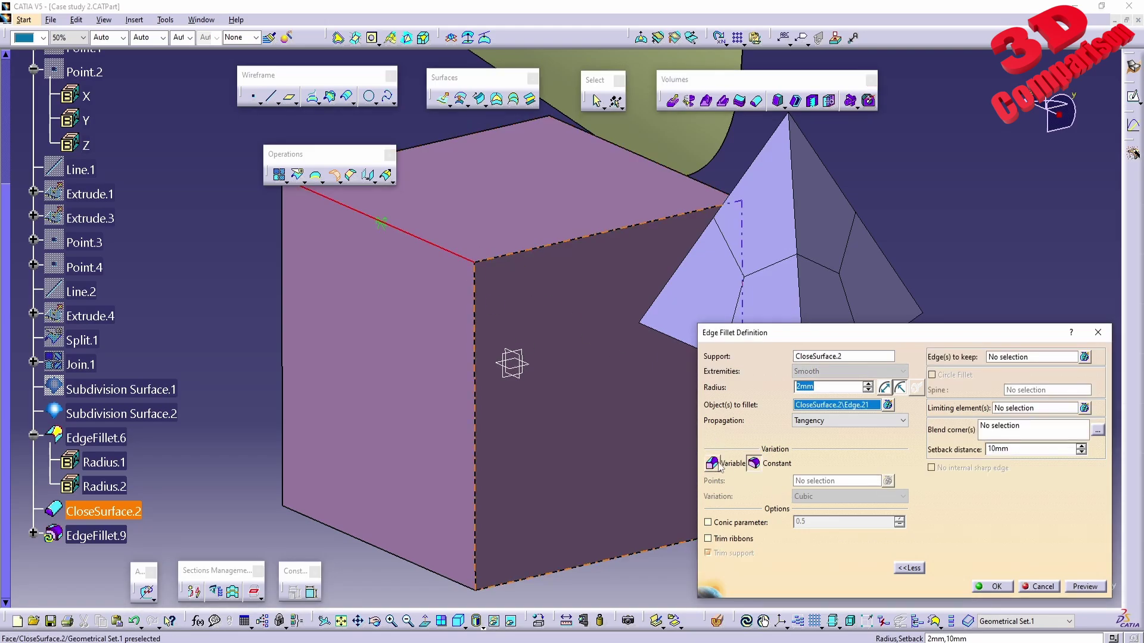
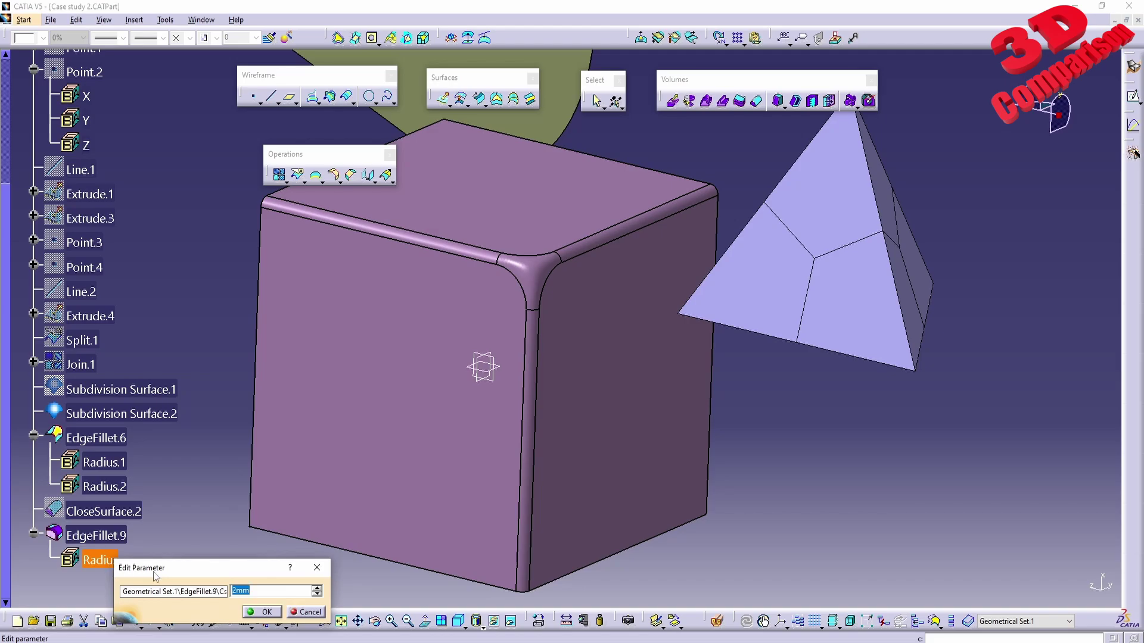
{"action": "key", "text": "Return"}
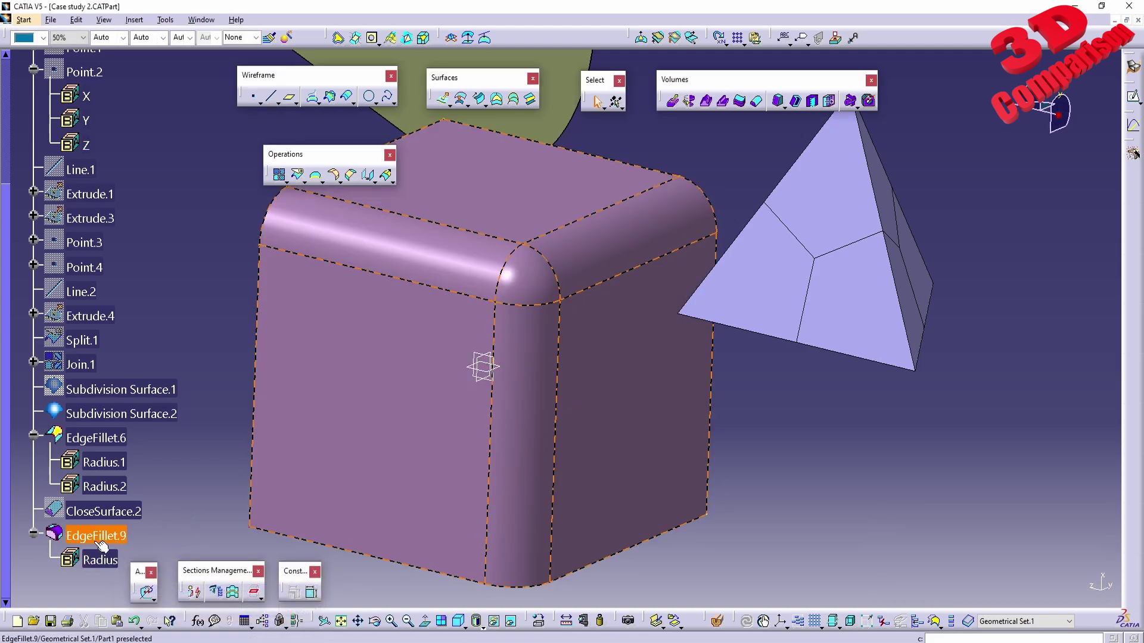
{"action": "middle_click_drag", "start_coordinate": [510, 401], "coordinate": [434, 447]}
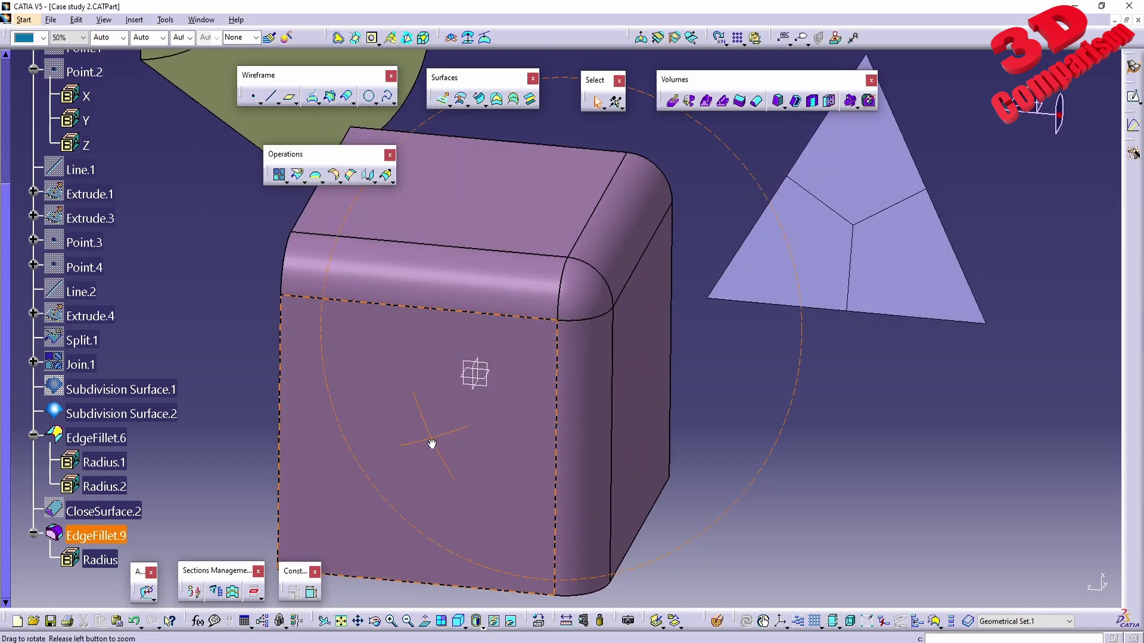
{"action": "middle_click_drag", "start_coordinate": [503, 374], "coordinate": [441, 417]}
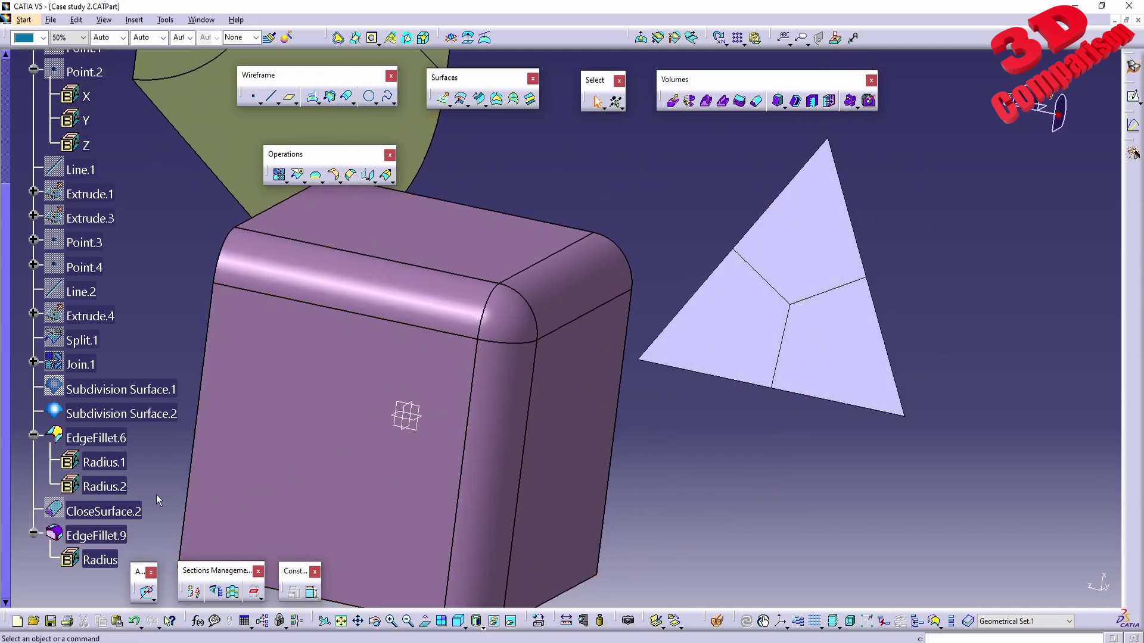
Delete the edge fillet from the closed cube volume
{"action": "left_click", "coordinate": [94, 535]}
{"action": "key", "text": "Delete"}
{"action": "key", "text": "Return"}
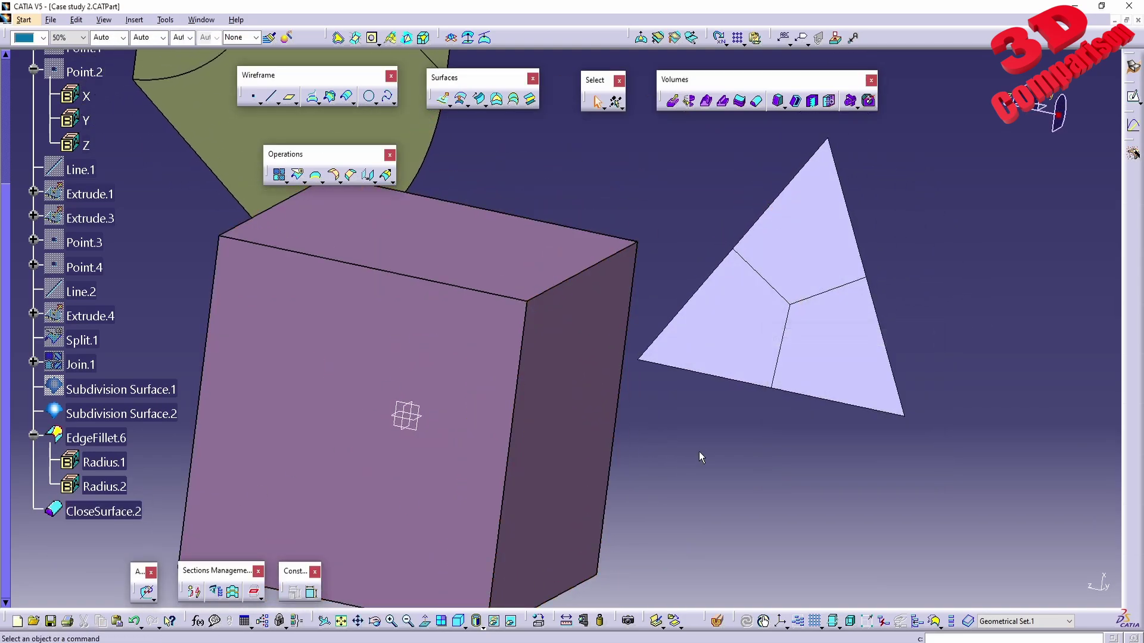
Start an Edge Fillet on the pyramid's three edges meeting at one corner, and preview it with a 5 mm radius
{"action": "middle_click_drag", "start_coordinate": [700, 455], "coordinate": [536, 369]}
{"action": "left_click", "coordinate": [333, 174]}
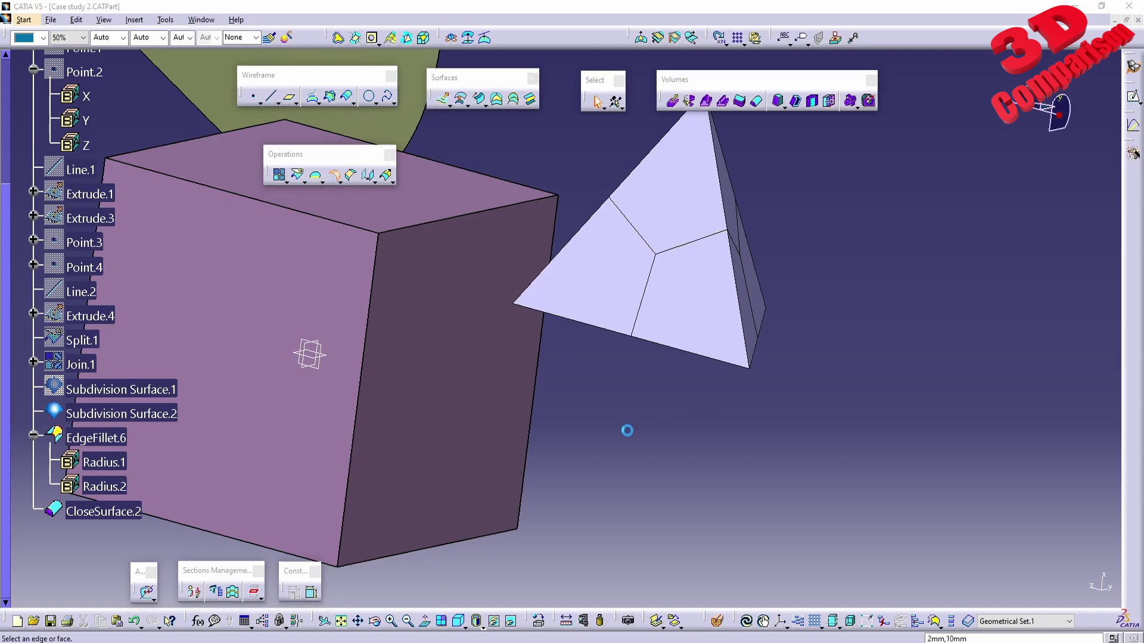
{"action": "middle_click_drag", "start_coordinate": [618, 410], "coordinate": [523, 358]}
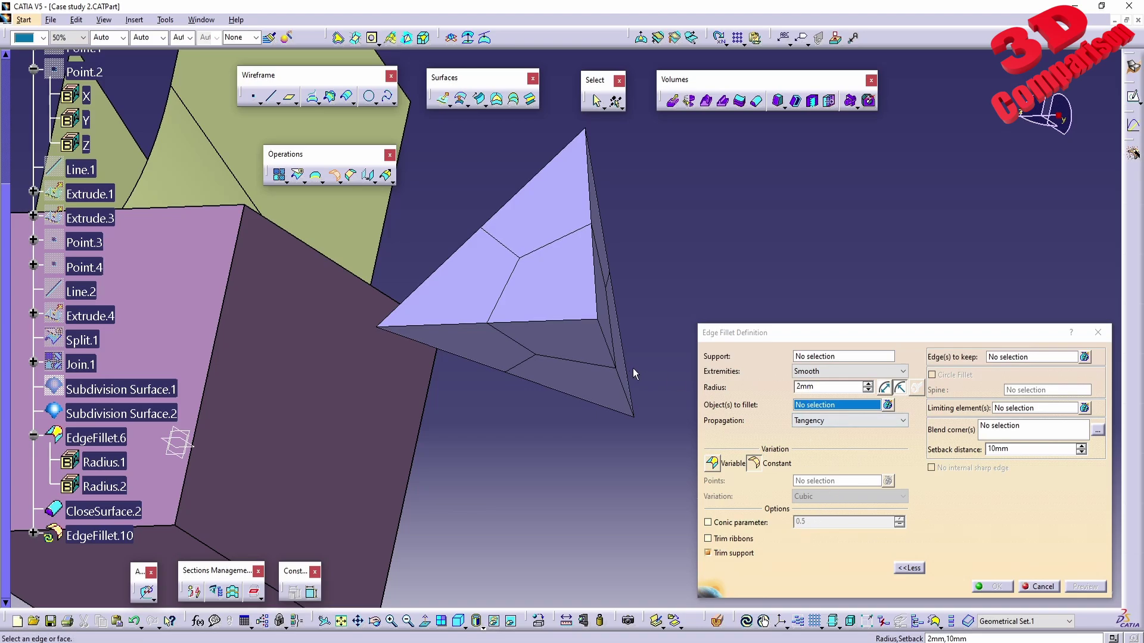
{"action": "left_click", "coordinate": [589, 323]}
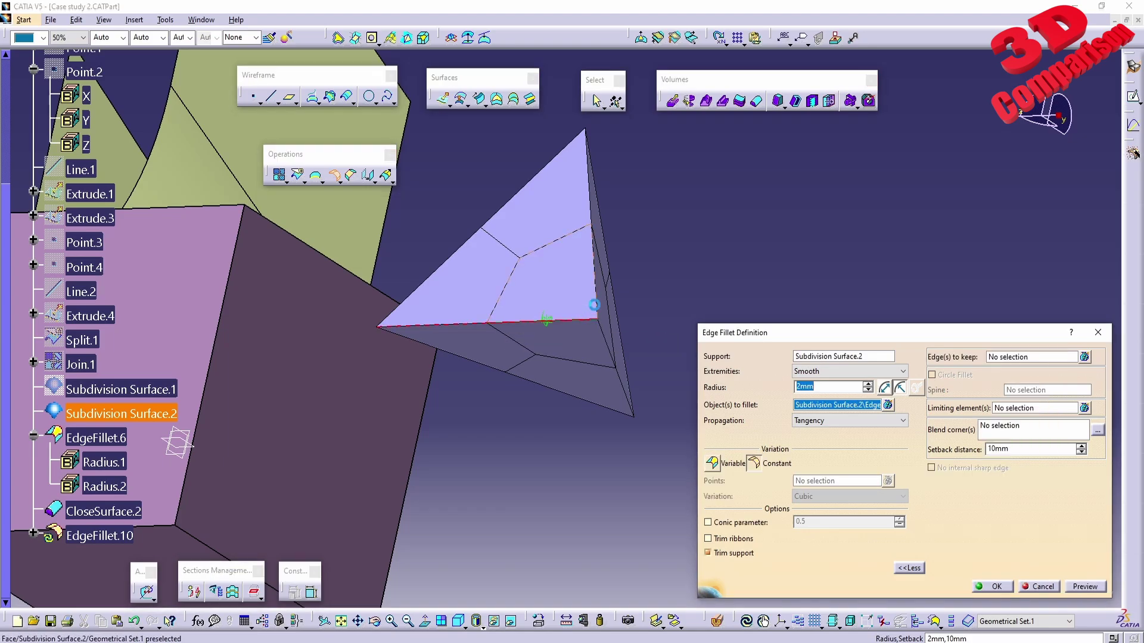
{"action": "left_click", "coordinate": [602, 299]}
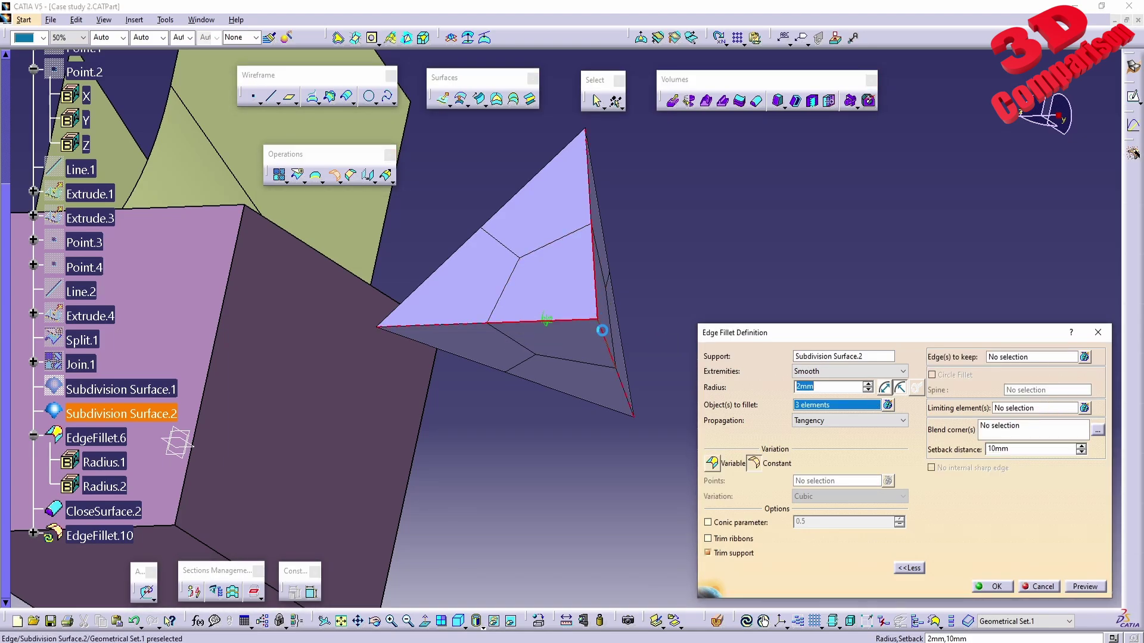
{"action": "left_click", "coordinate": [1085, 587]}
{"action": "middle_click_drag", "start_coordinate": [587, 302], "coordinate": [560, 426]}
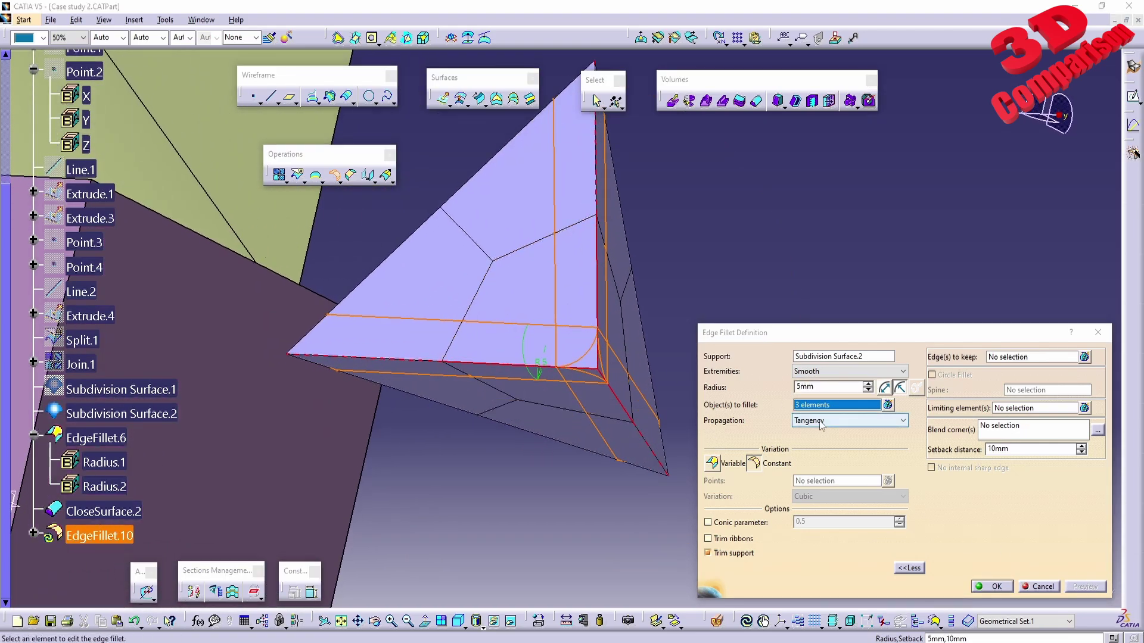
Set the pyramid fillet's propagation to Minimal and create the fillet
{"action": "left_click", "coordinate": [820, 425]}
{"action": "left_click", "coordinate": [819, 441]}
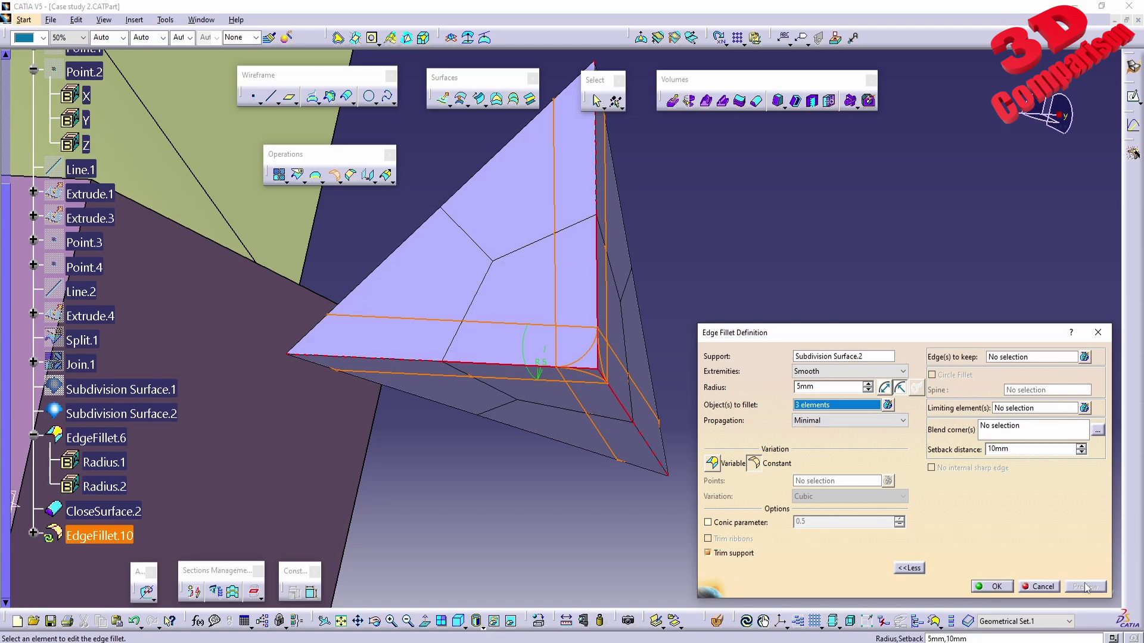
{"action": "left_click", "coordinate": [995, 586]}
{"action": "middle_click_drag", "start_coordinate": [669, 391], "coordinate": [310, 501]}
Change the pyramid fillet's propagation to Tangency, apply it, and inspect the rounded corner
{"action": "double_click", "coordinate": [100, 536]}
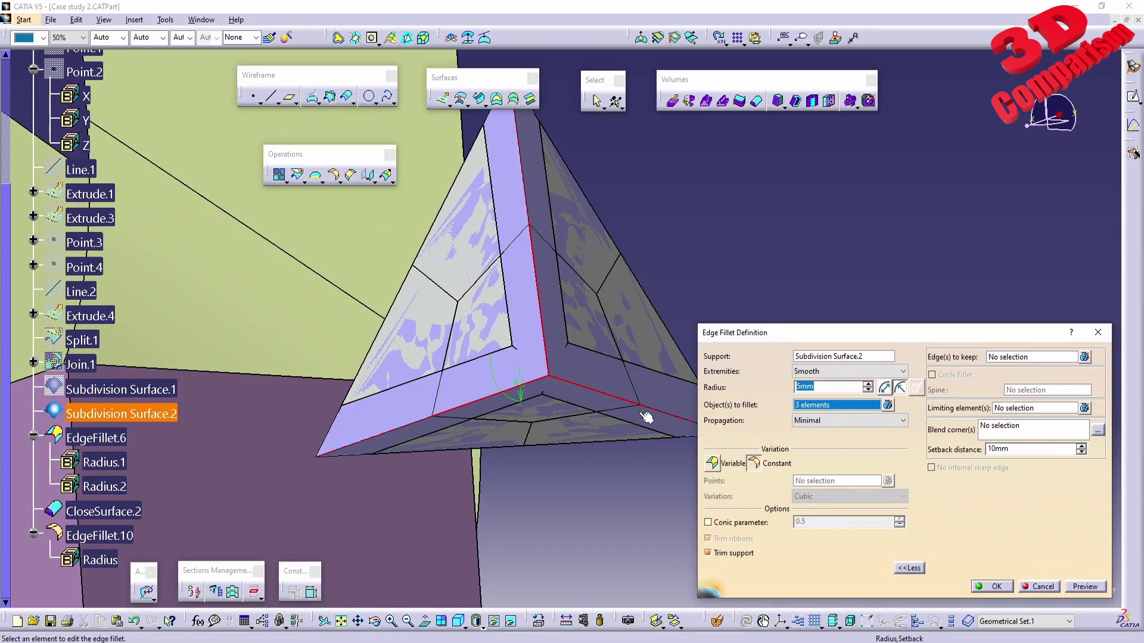
{"action": "left_click", "coordinate": [849, 420]}
{"action": "left_click", "coordinate": [828, 434]}
{"action": "left_click", "coordinate": [989, 587]}
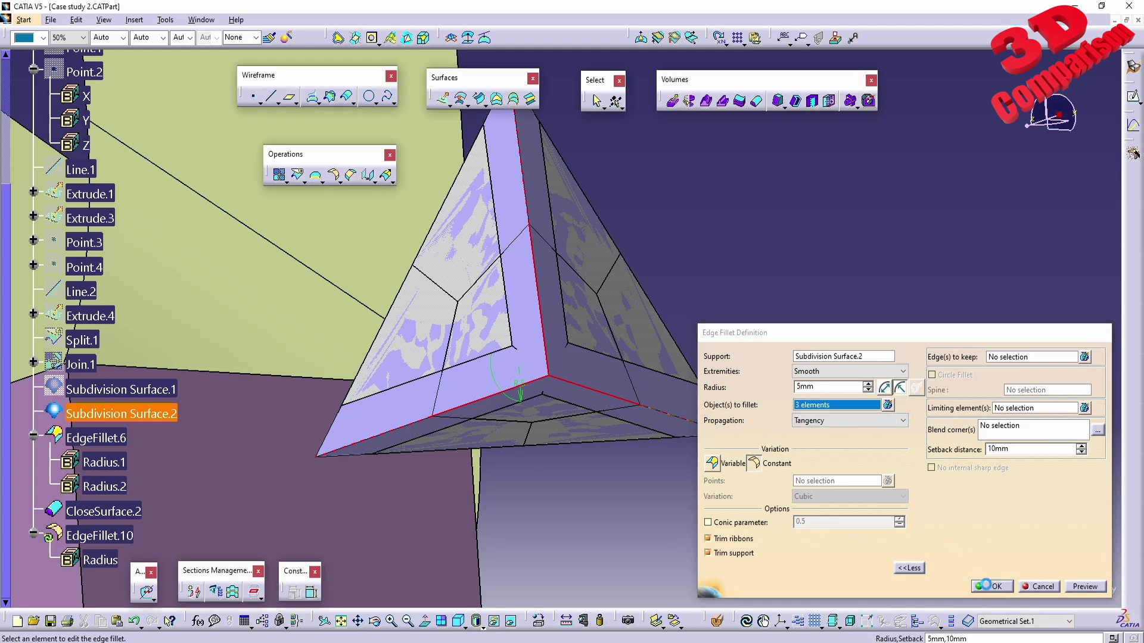
{"action": "middle_click_drag", "start_coordinate": [838, 447], "coordinate": [475, 320]}
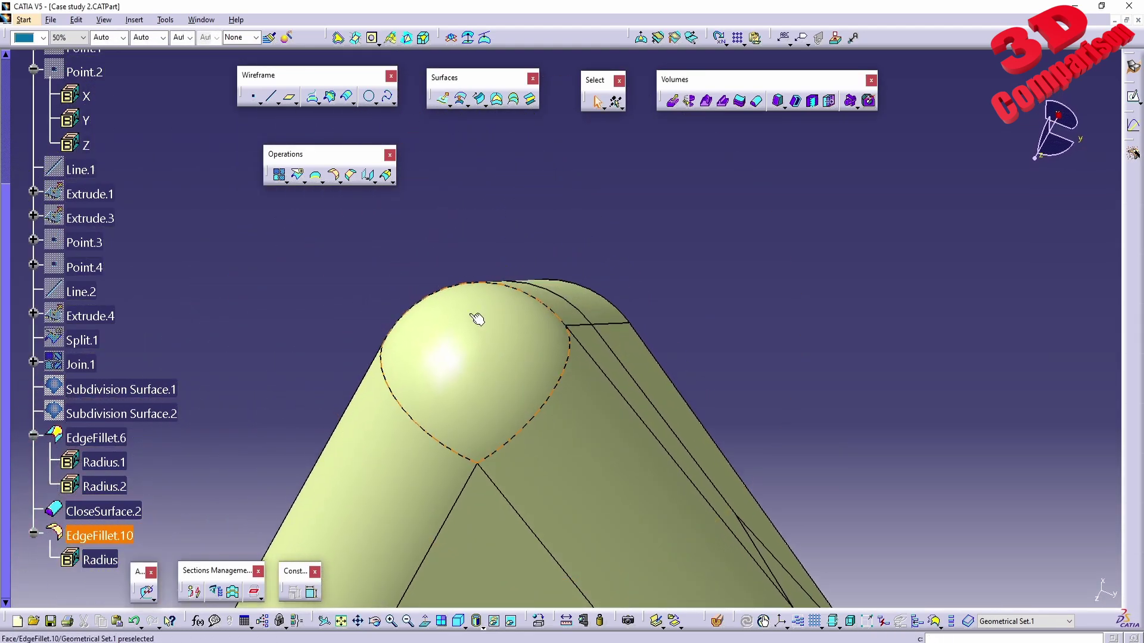
Switch the pyramid fillet's propagation back to Minimal, apply it, and inspect the filleted corner
{"action": "double_click", "coordinate": [119, 538]}
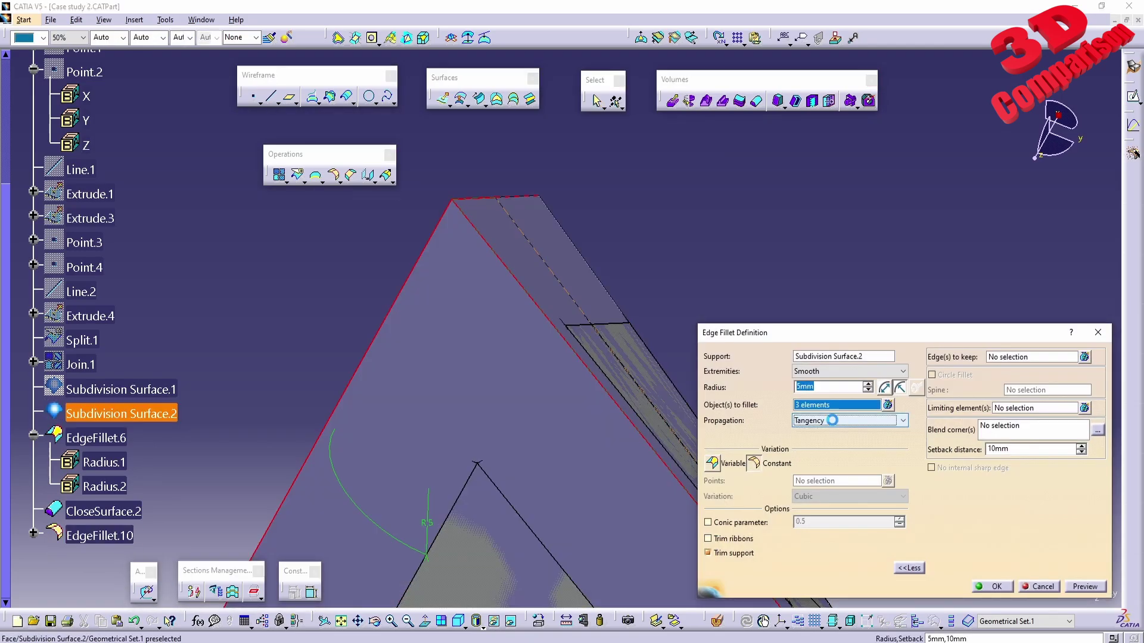
{"action": "left_click", "coordinate": [832, 420]}
{"action": "left_click", "coordinate": [828, 442]}
{"action": "left_click", "coordinate": [993, 586]}
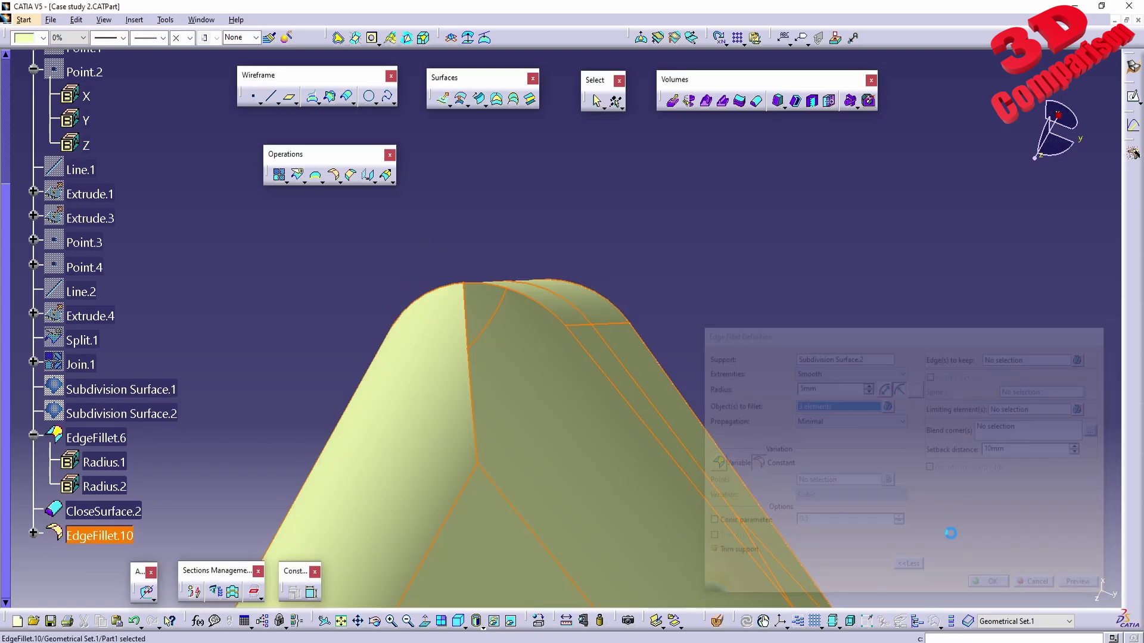
{"action": "middle_click_drag", "start_coordinate": [473, 341], "coordinate": [740, 463]}
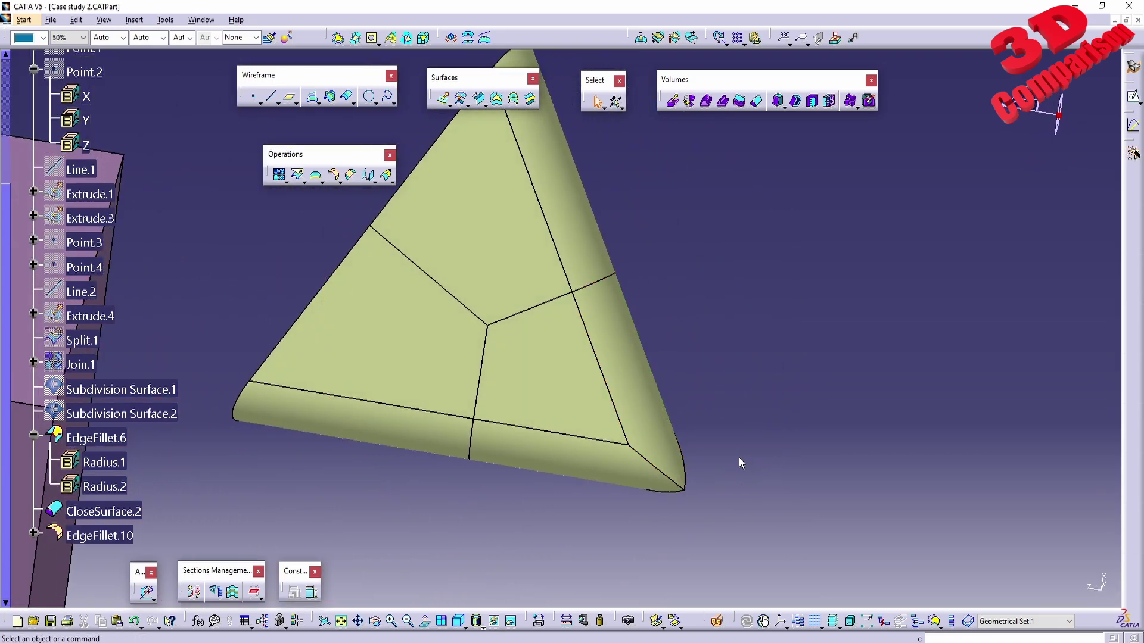
Review the pyramid fillet's definition, close it, and switch to the Case study 3.CATPart document
{"action": "left_click", "coordinate": [116, 535]}
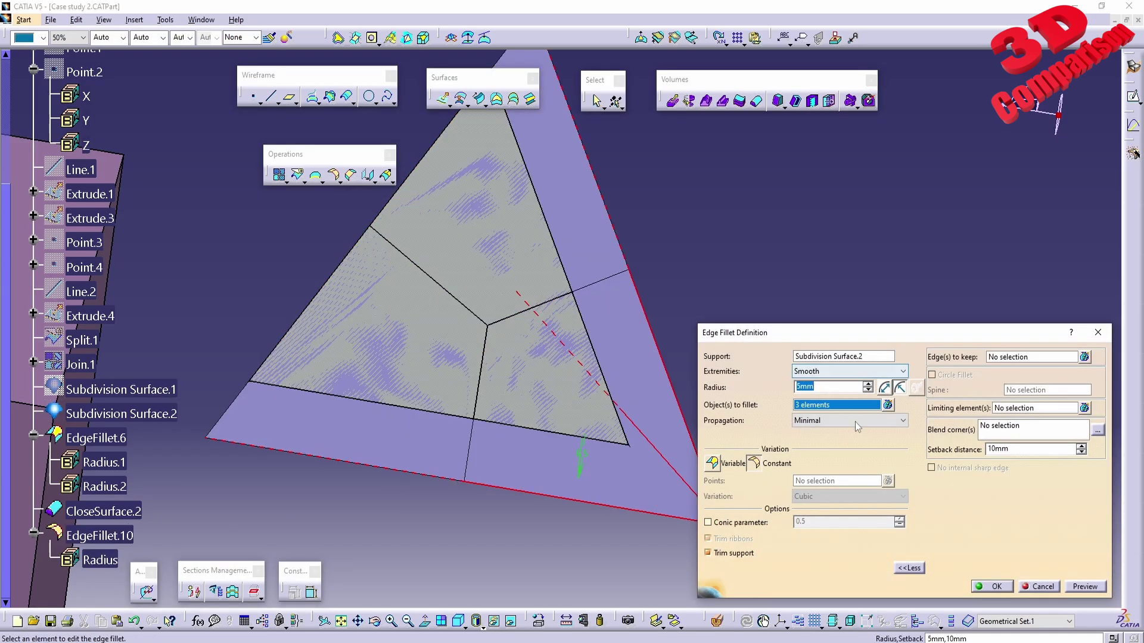
{"action": "left_click", "coordinate": [1016, 588]}
{"action": "middle_click_drag", "start_coordinate": [480, 276], "coordinate": [424, 276]}
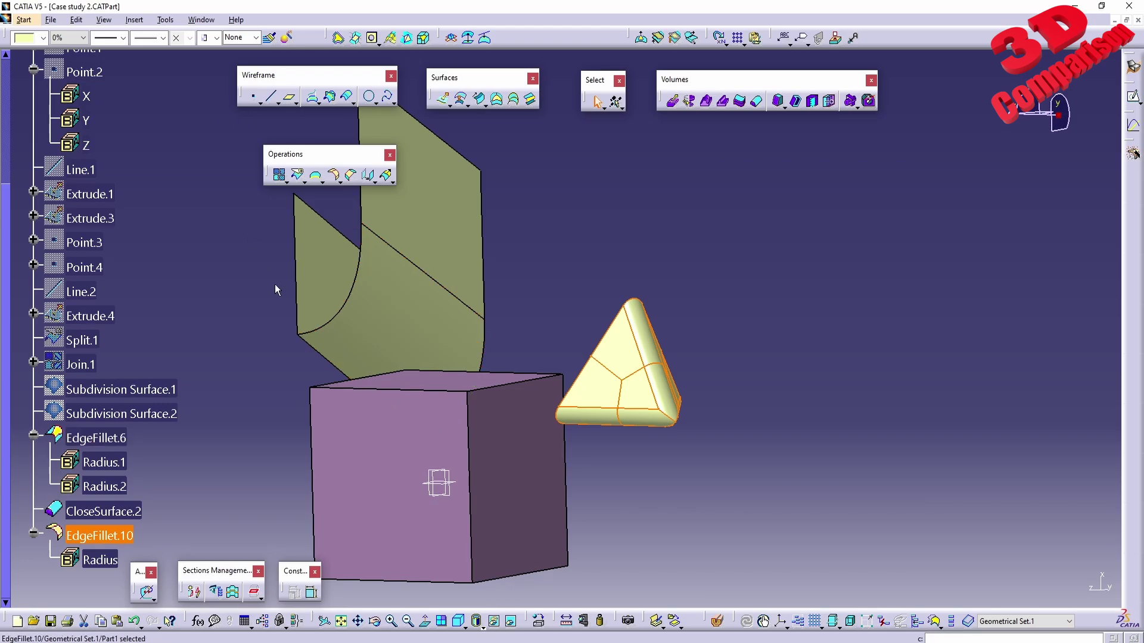
{"action": "left_click", "coordinate": [201, 19]}
{"action": "left_click", "coordinate": [235, 131]}
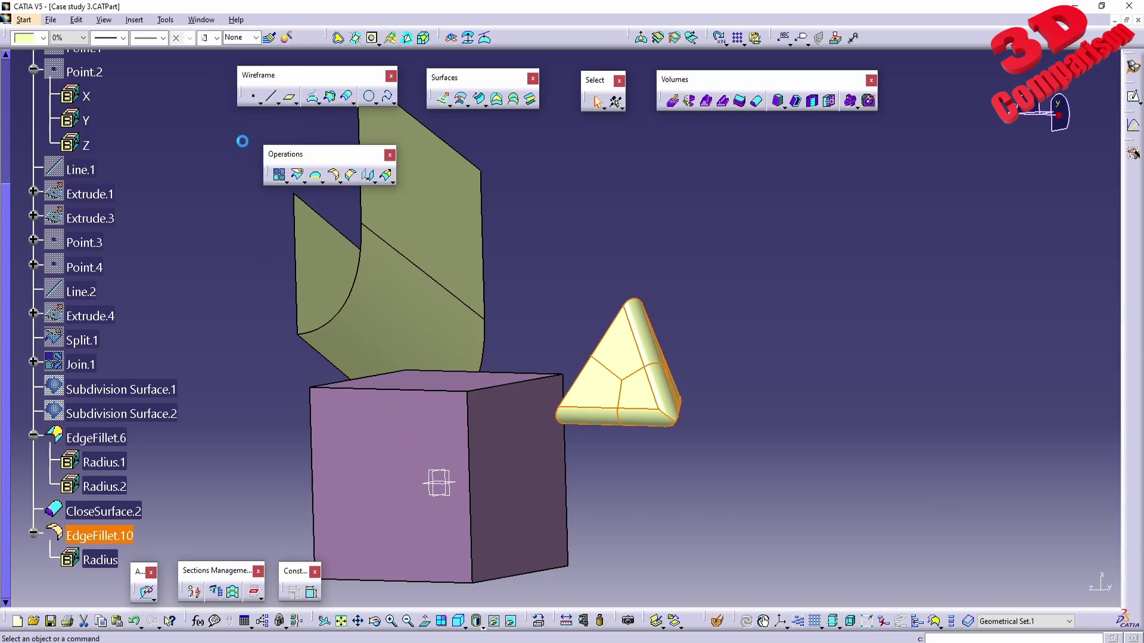
Review the definition of Multi-sections Surface.1, close it without changes, and examine the plate with its hole and flange
{"action": "middle_click_drag", "start_coordinate": [536, 256], "coordinate": [584, 242]}
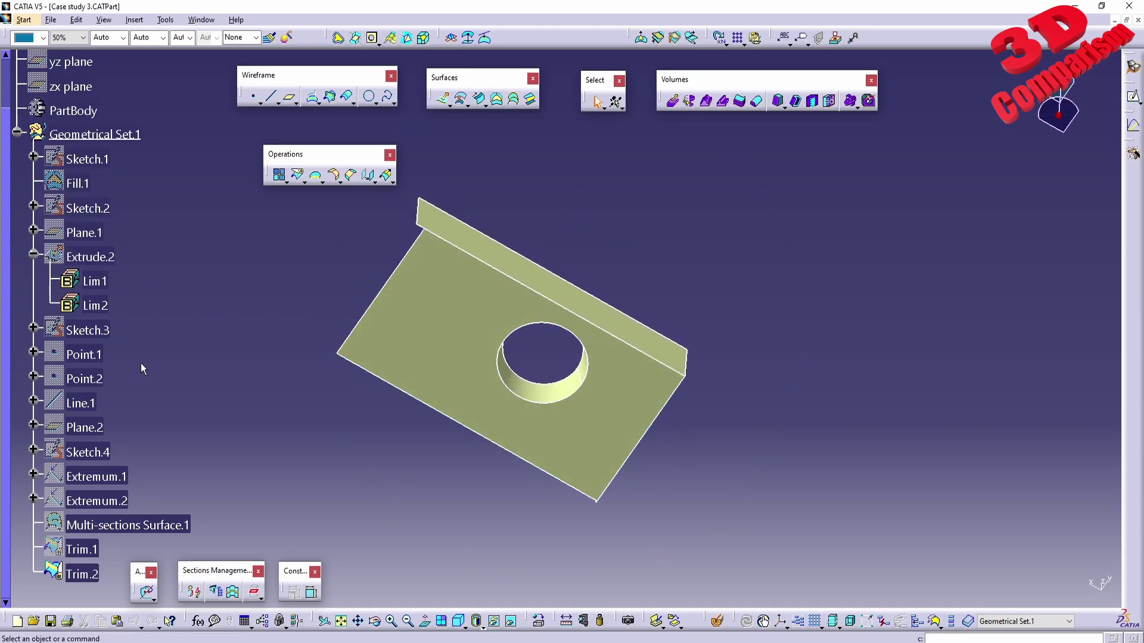
{"action": "double_click", "coordinate": [134, 525]}
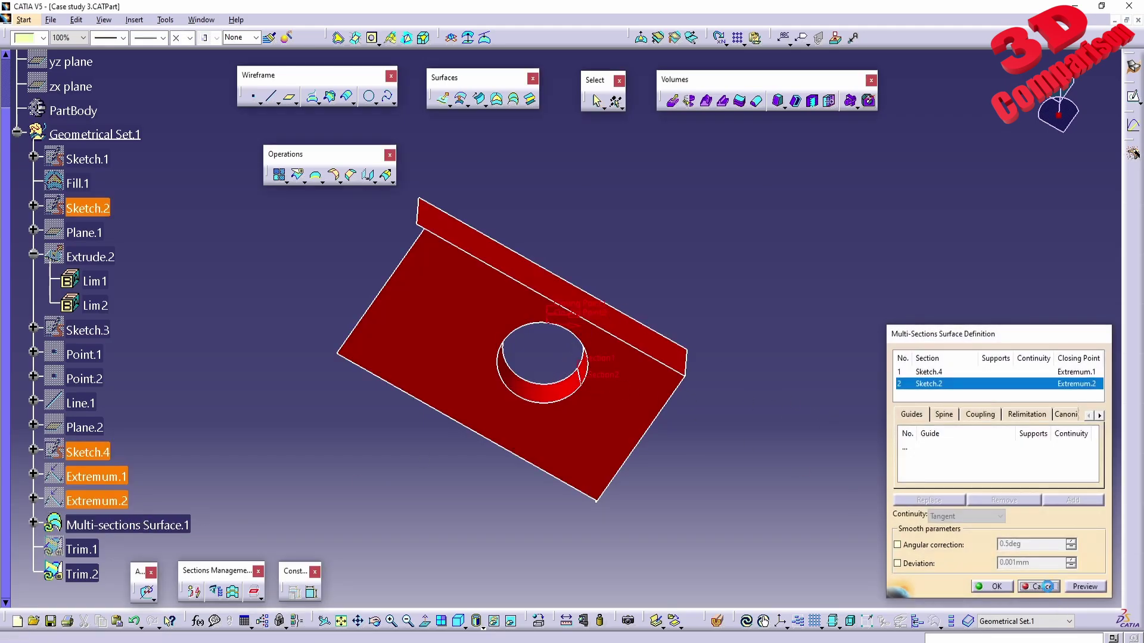
{"action": "left_click", "coordinate": [1040, 586]}
{"action": "middle_click_drag", "start_coordinate": [575, 506], "coordinate": [559, 307]}
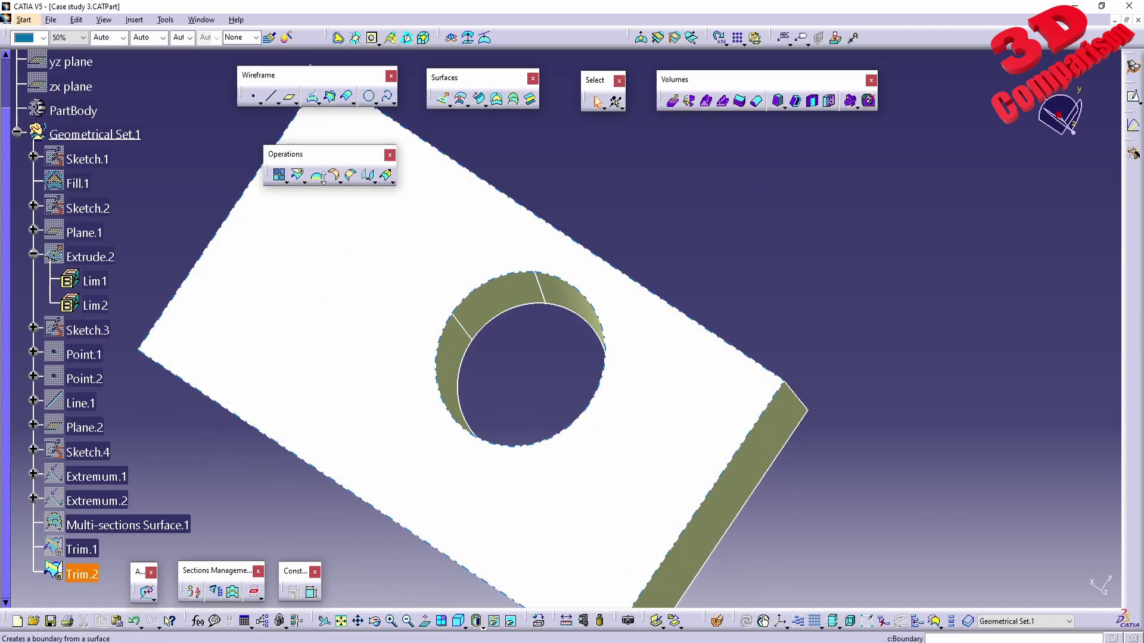
Start an Edge Fillet on the plate's large flat face with a 2 mm radius and Tangency propagation, and preview it
{"action": "left_click", "coordinate": [335, 178]}
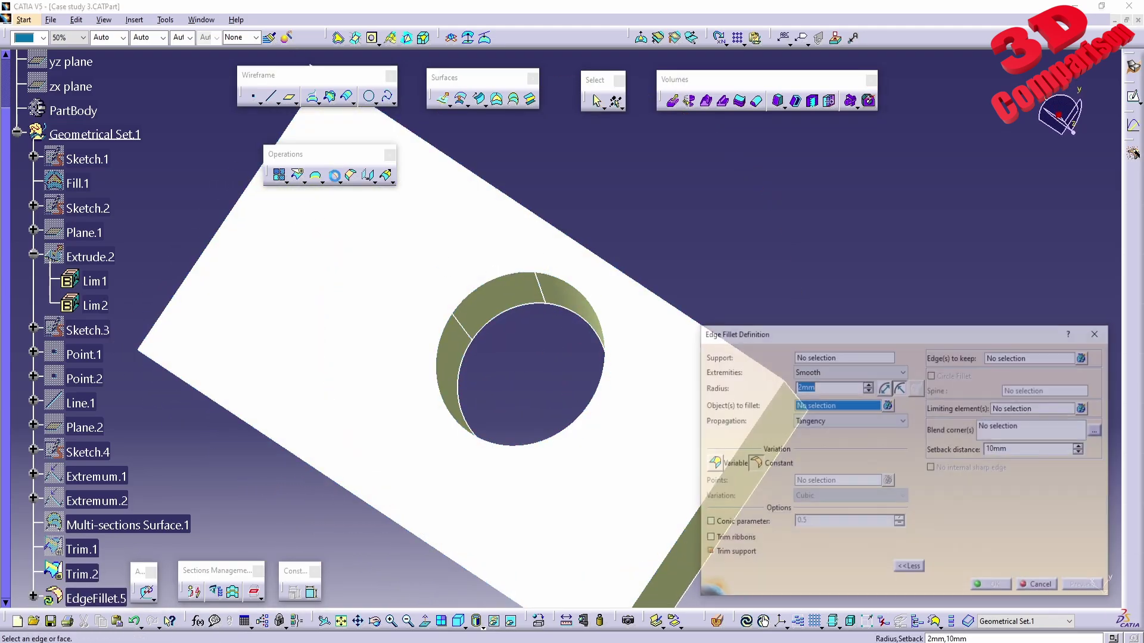
{"action": "left_click", "coordinate": [569, 284]}
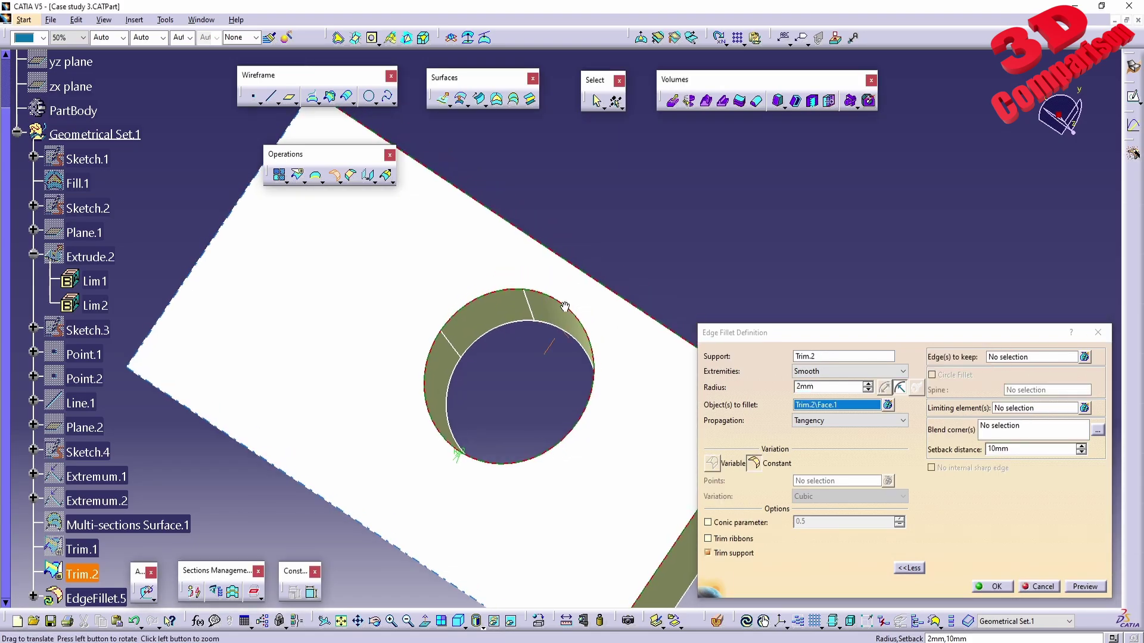
{"action": "mouse_move", "coordinate": [562, 300]}
{"action": "middle_mouse_down"}
{"action": "mouse_move", "coordinate": [524, 372]}
{"action": "mouse_move", "coordinate": [547, 346]}
{"action": "middle_mouse_up"}
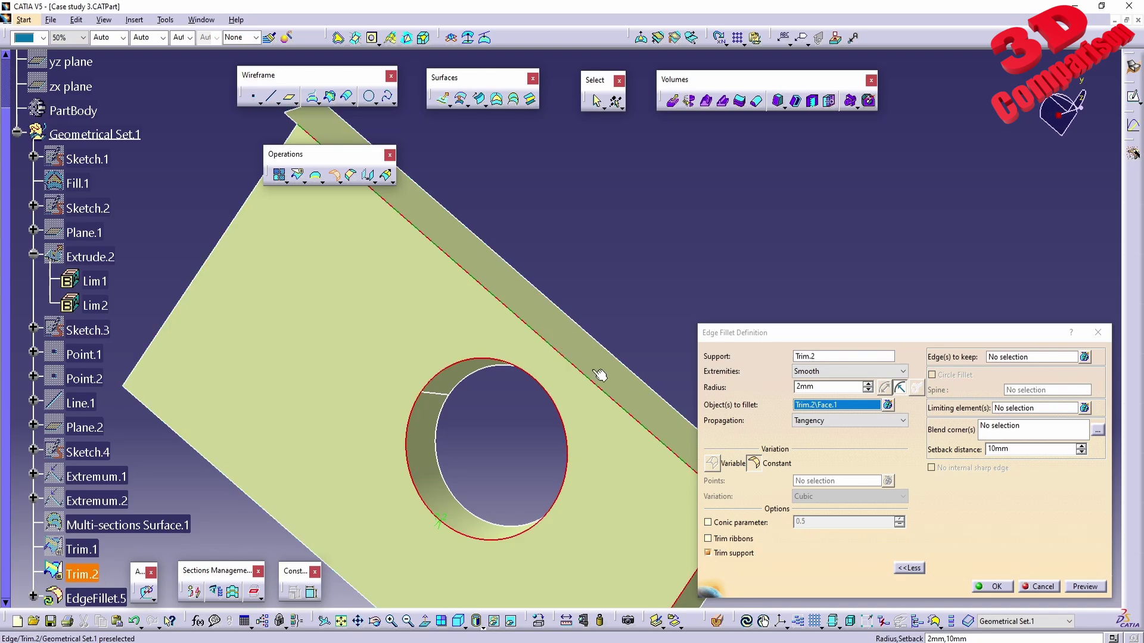
{"action": "left_click", "coordinate": [1078, 587]}
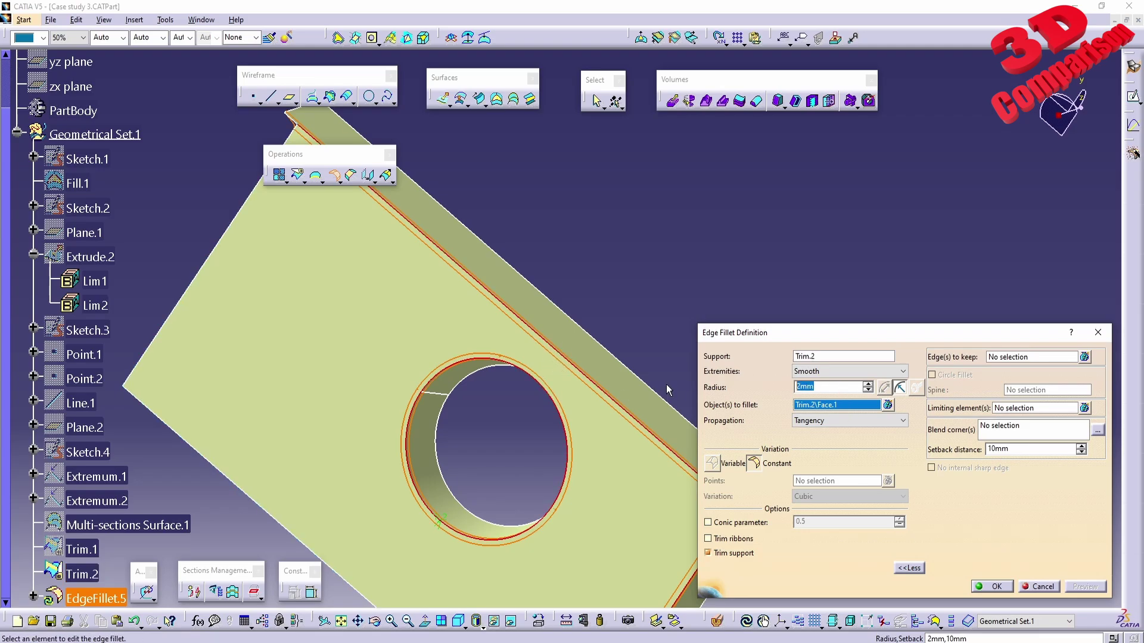
Try to create the plate face fillet with a 10 mm radius
{"action": "left_click", "coordinate": [1007, 587]}
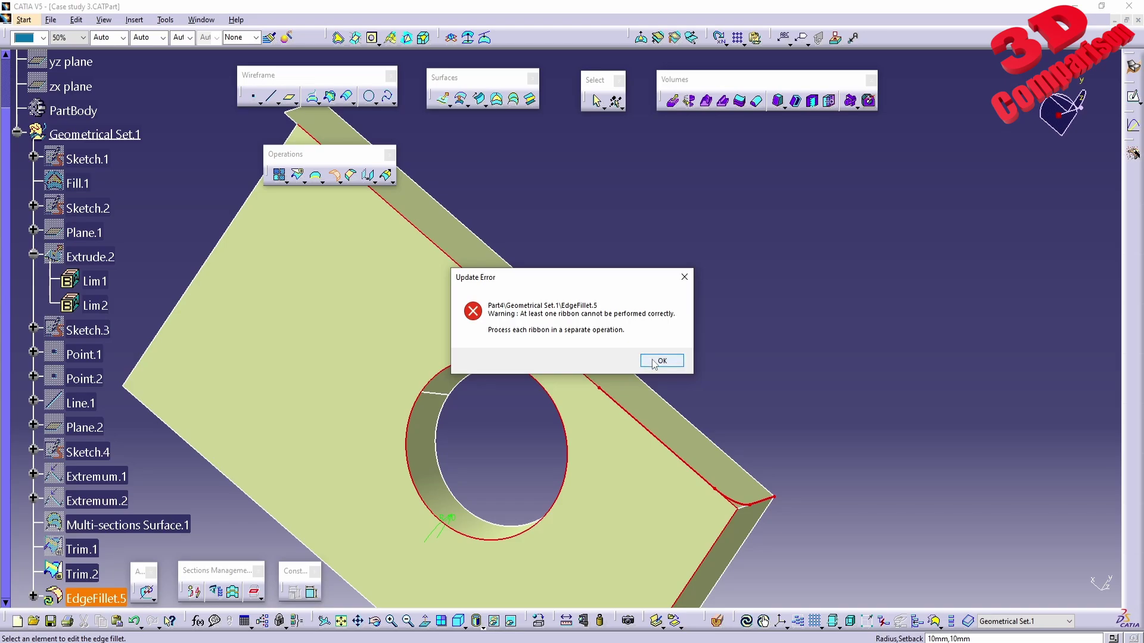
{"action": "left_click", "coordinate": [657, 361]}
{"action": "left_click", "coordinate": [655, 356]}
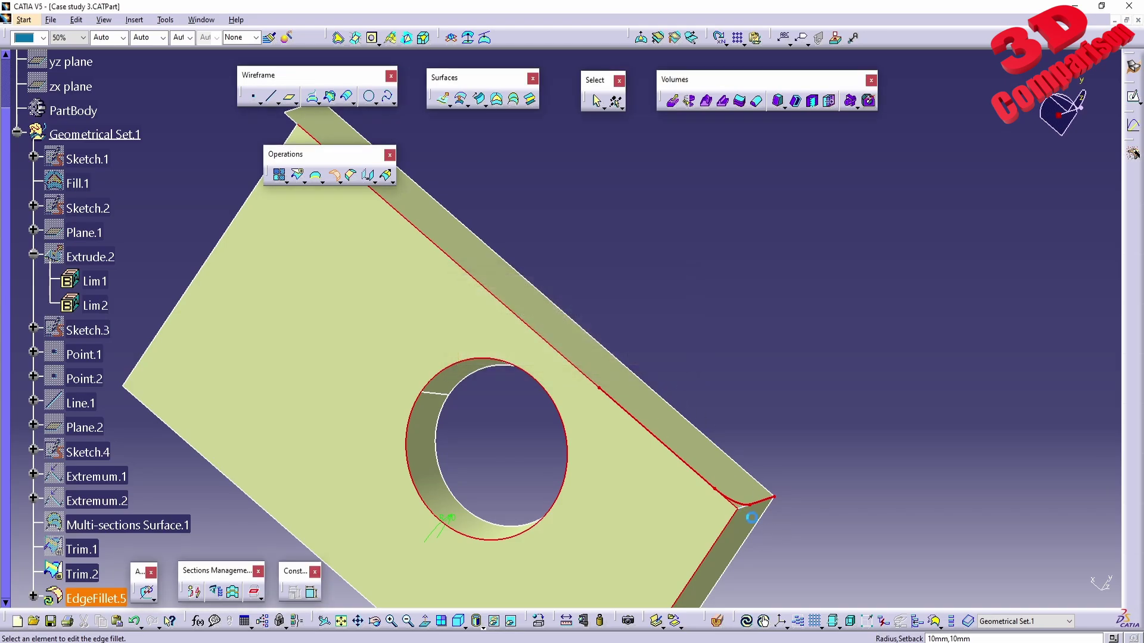
{"action": "left_click", "coordinate": [659, 360]}
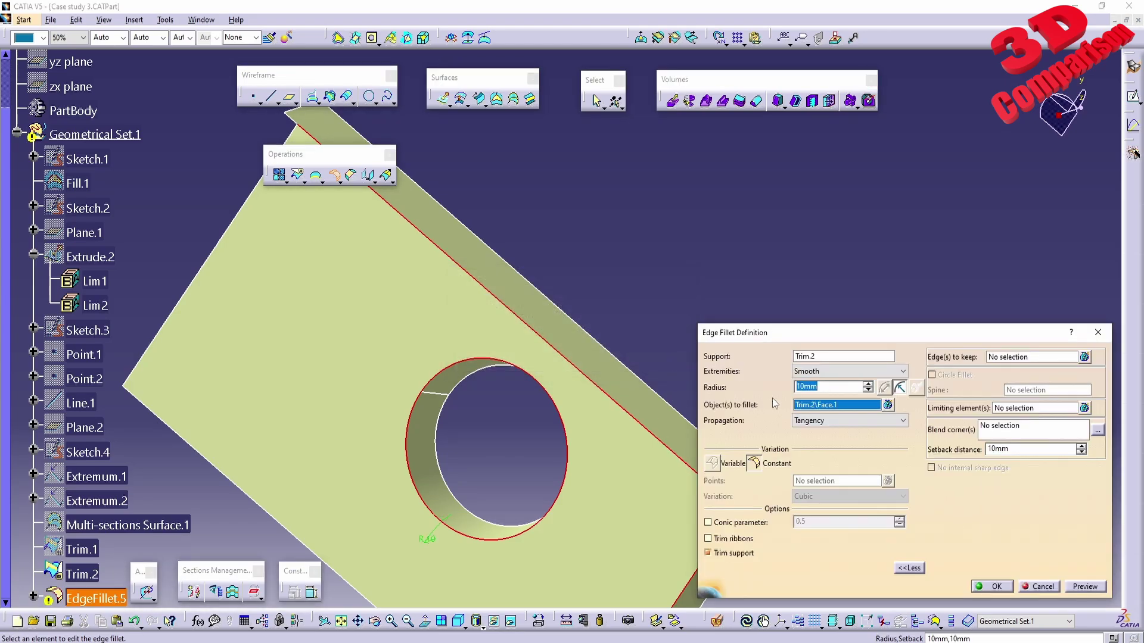
Set the plate face fillet's radius to 8 mm, preview it, and create the fillet
{"action": "type", "text": "8"}
{"action": "left_click", "coordinate": [1092, 589]}
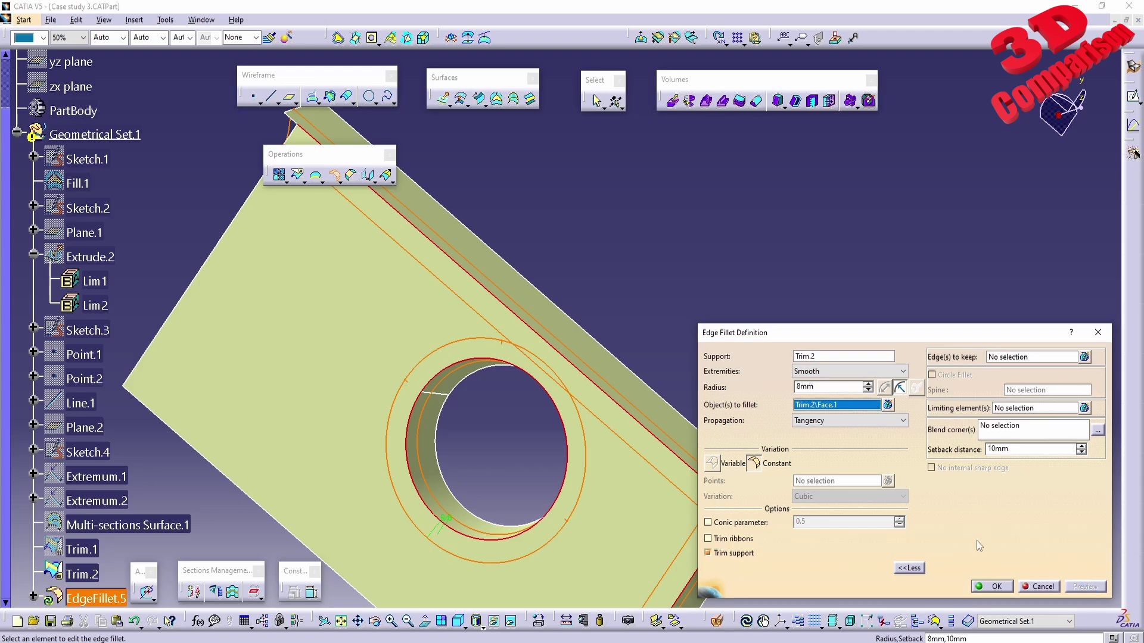
{"action": "left_click", "coordinate": [993, 588]}
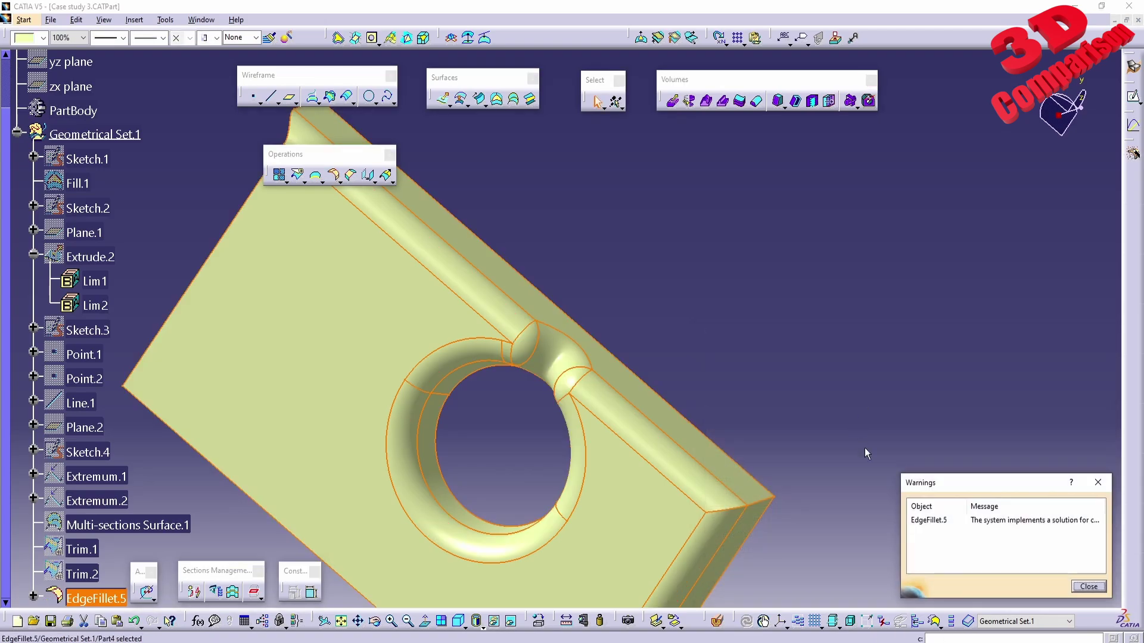
Read the full fillet warning message, dismiss it, and inspect where the hole and edge fillets meet
{"action": "left_click_drag", "start_coordinate": [900, 534], "coordinate": [602, 534]}
{"action": "left_click_drag", "start_coordinate": [809, 508], "coordinate": [1026, 521]}
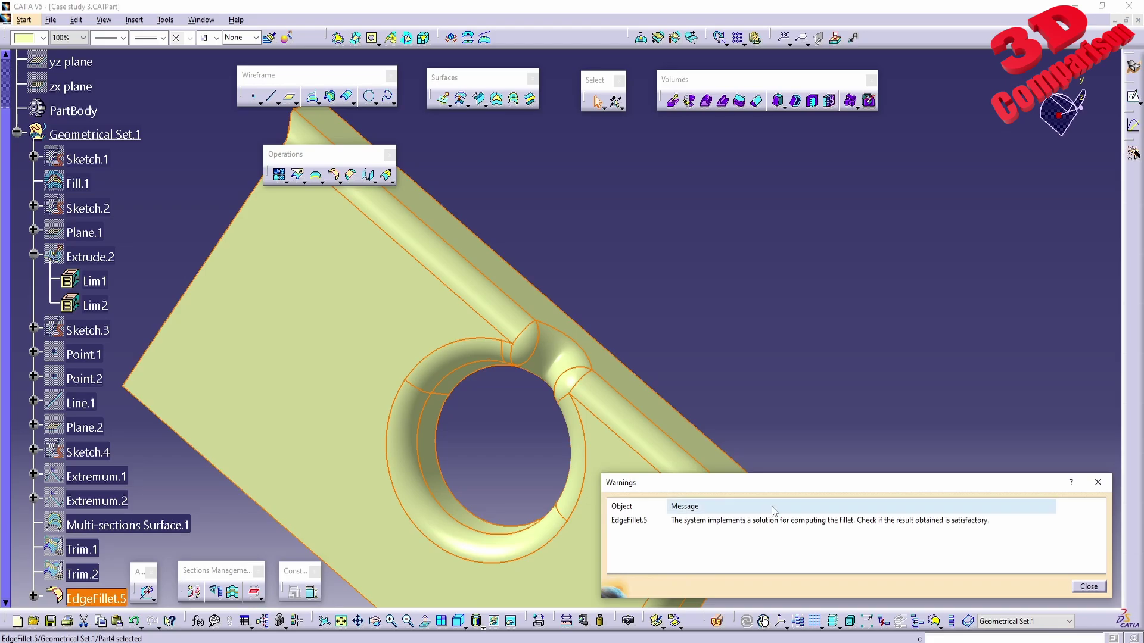
{"action": "left_click", "coordinate": [1088, 586]}
{"action": "middle_click_drag", "start_coordinate": [768, 381], "coordinate": [530, 251]}
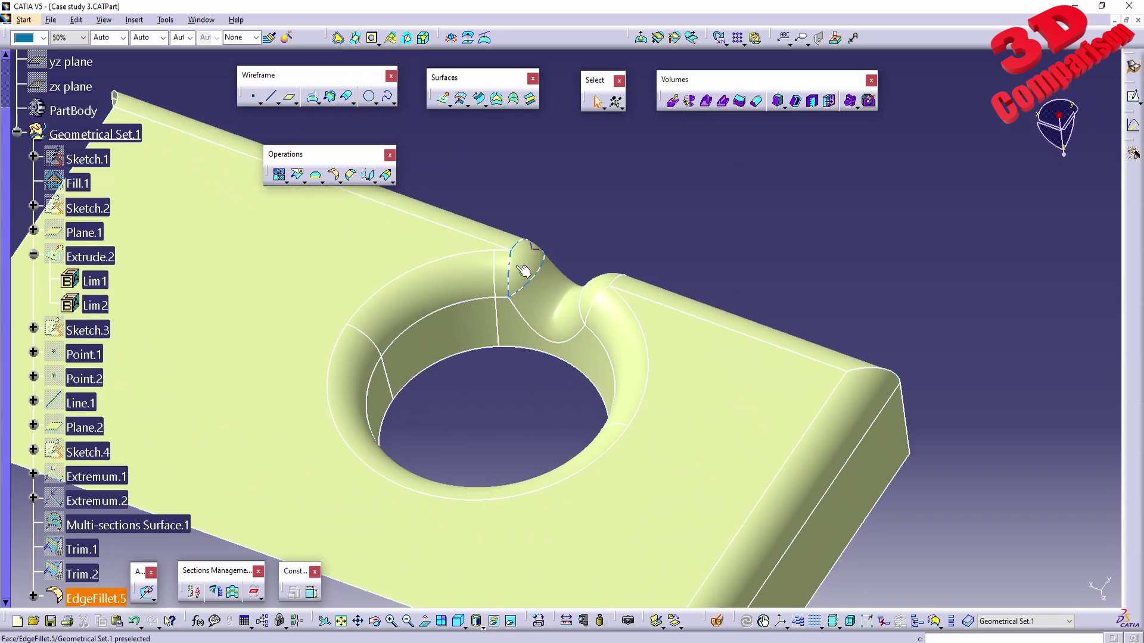
Reopen the plate fillet, decline choosing the edge to keep manually, enable Trim ribbons, apply it, and inspect the fillet junction
{"action": "double_click", "coordinate": [187, 558]}
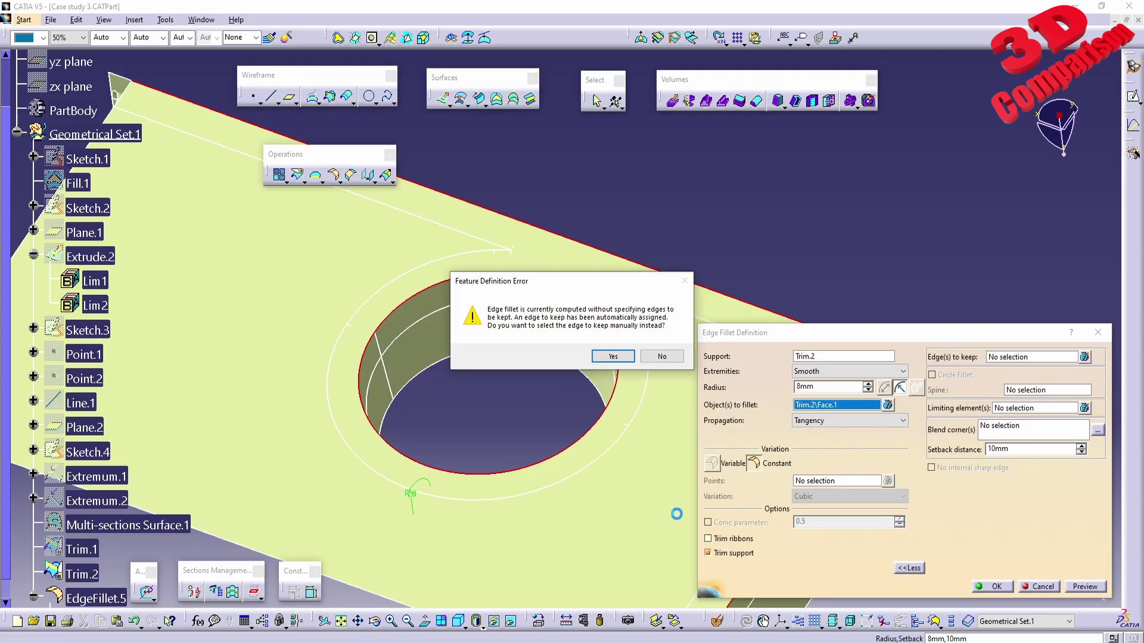
{"action": "left_click", "coordinate": [662, 356]}
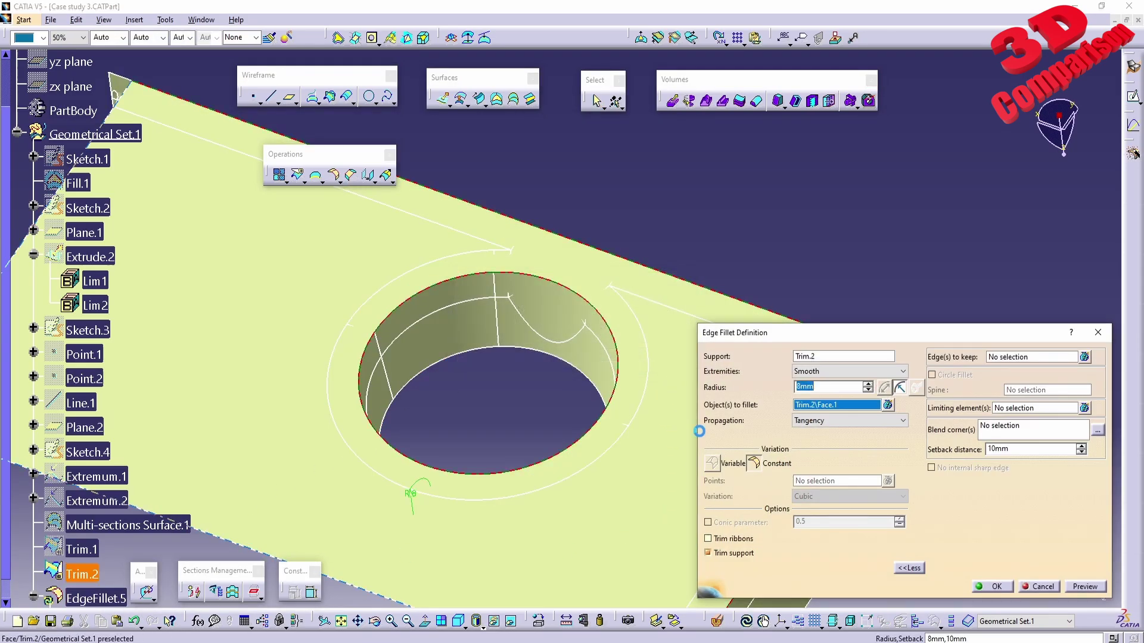
{"action": "left_click", "coordinate": [733, 540]}
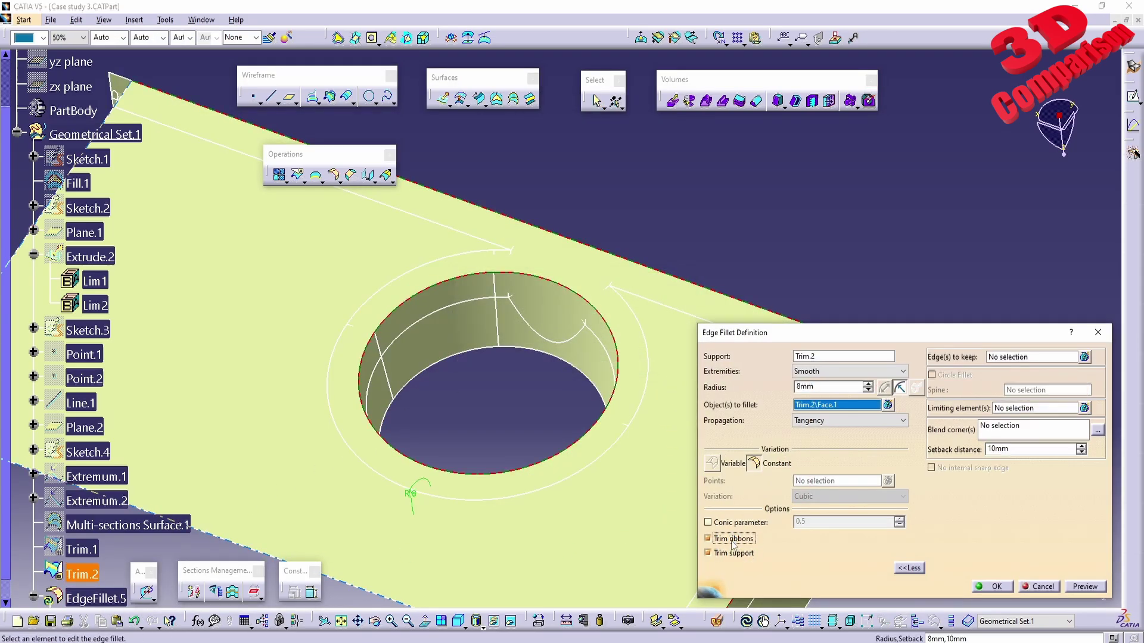
{"action": "left_click", "coordinate": [996, 586]}
{"action": "middle_click_drag", "start_coordinate": [685, 387], "coordinate": [679, 304]}
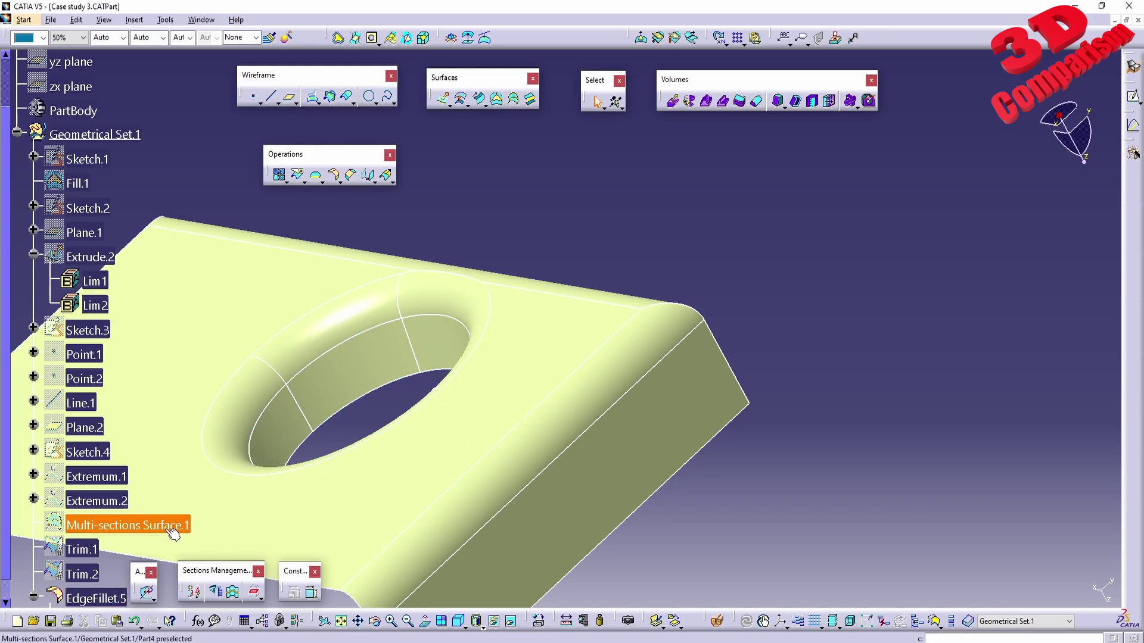
Set the plate fillet's radius to 5 mm with Trim ribbons enabled, apply it, and inspect the whole plate
{"action": "double_click", "coordinate": [96, 598]}
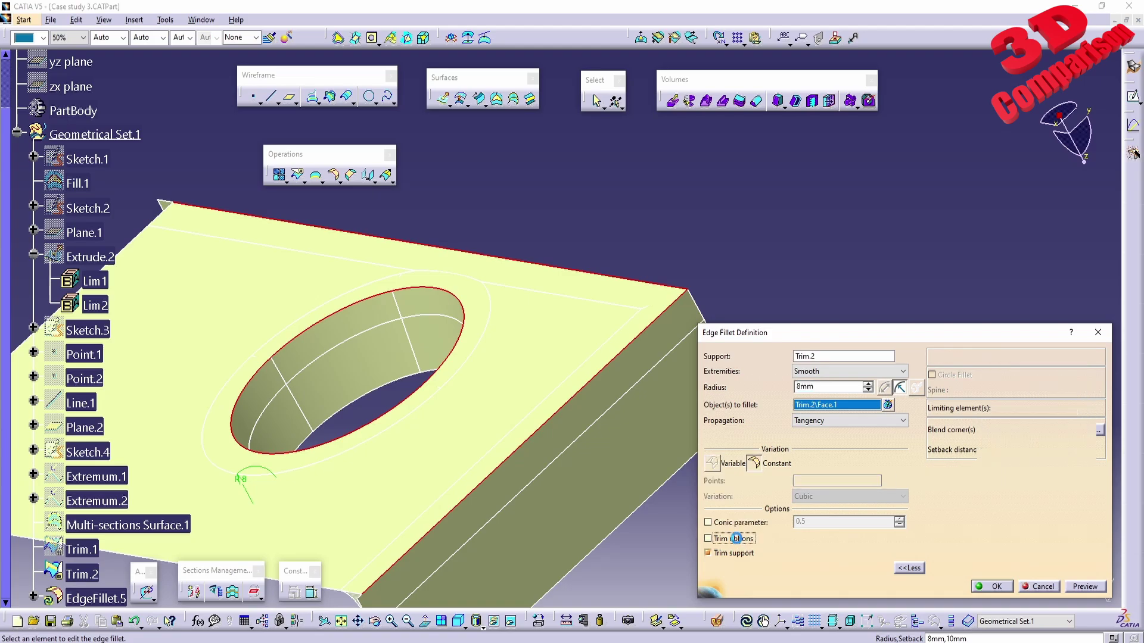
{"action": "left_click", "coordinate": [737, 540]}
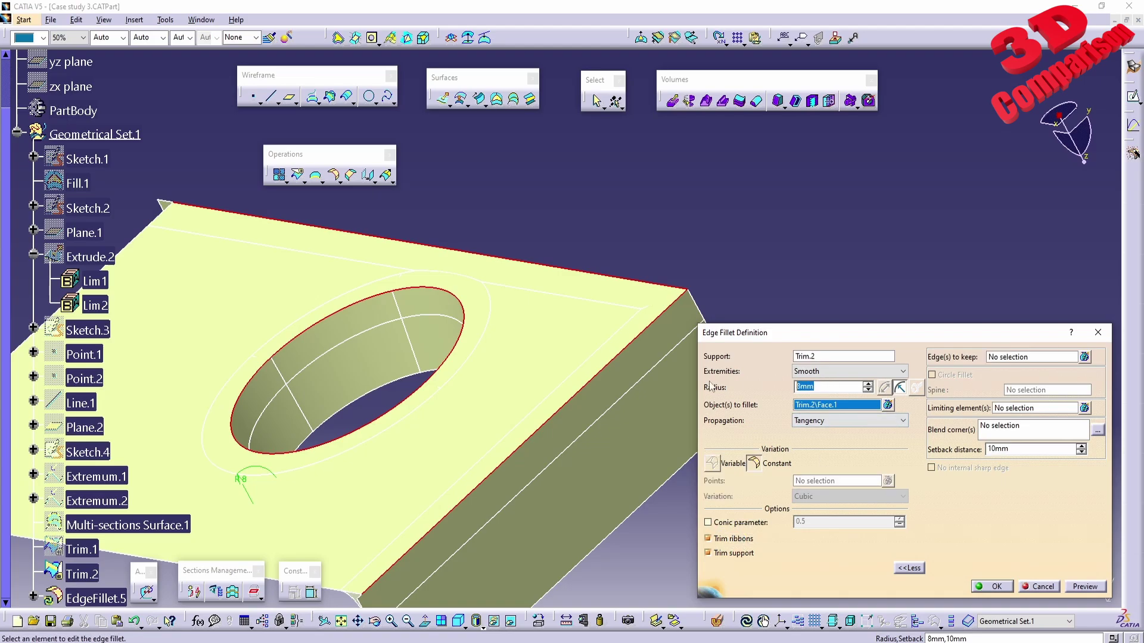
{"action": "type", "text": "5"}
{"action": "left_click", "coordinate": [994, 586]}
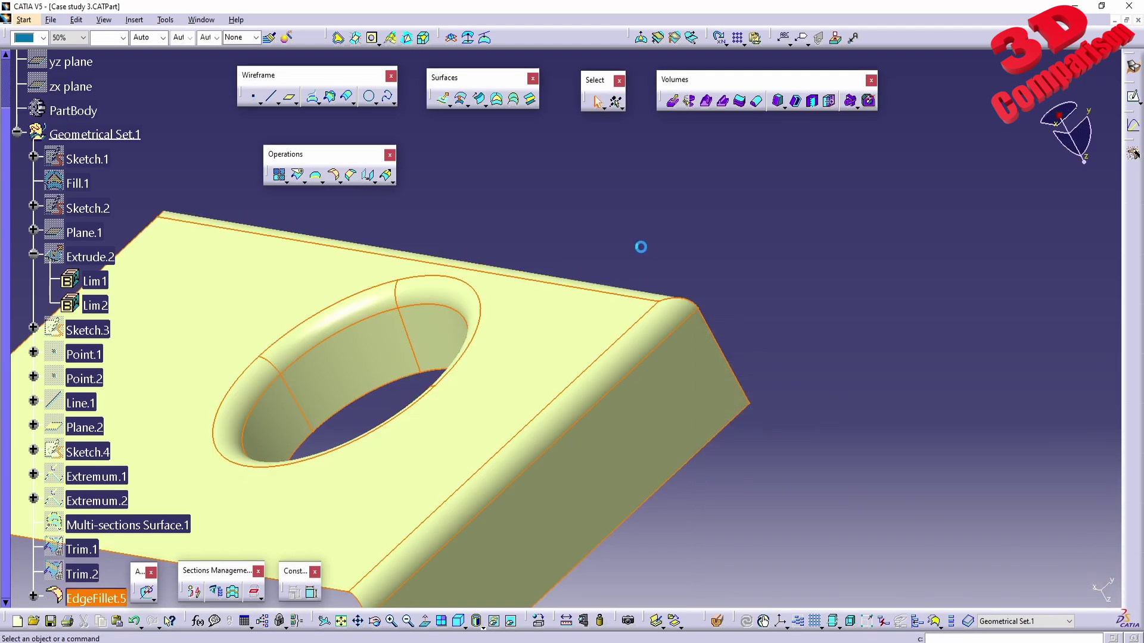
{"action": "middle_click_drag", "start_coordinate": [638, 248], "coordinate": [590, 375]}
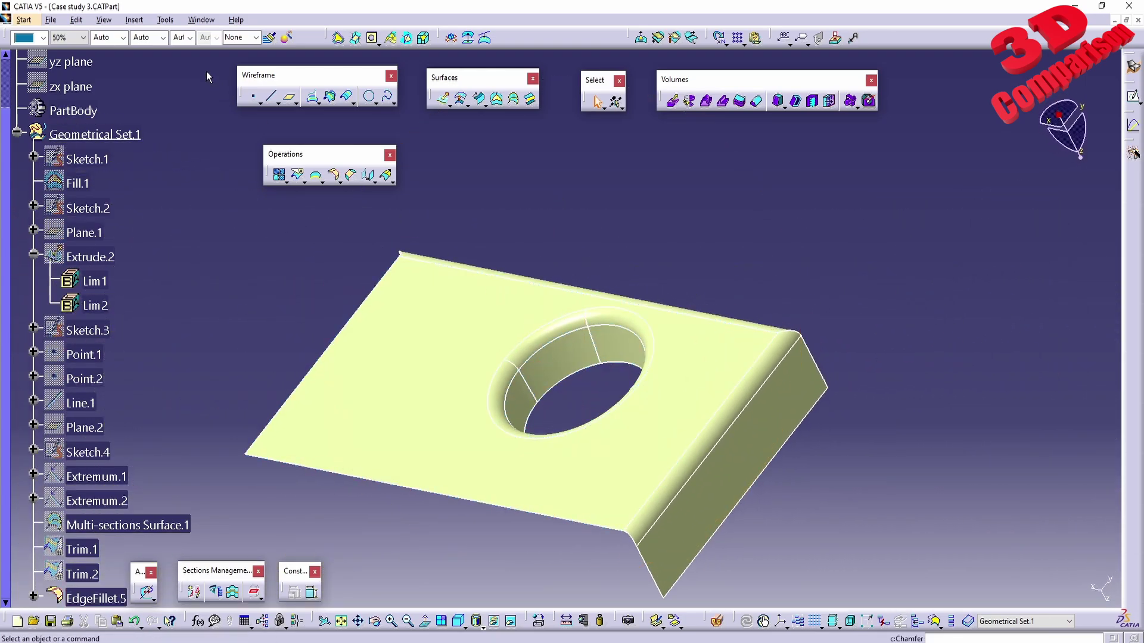
Switch to the Case study 1.CATPart document and activate the Part Design workbench
{"action": "left_click", "coordinate": [202, 20]}
{"action": "left_click", "coordinate": [267, 101]}
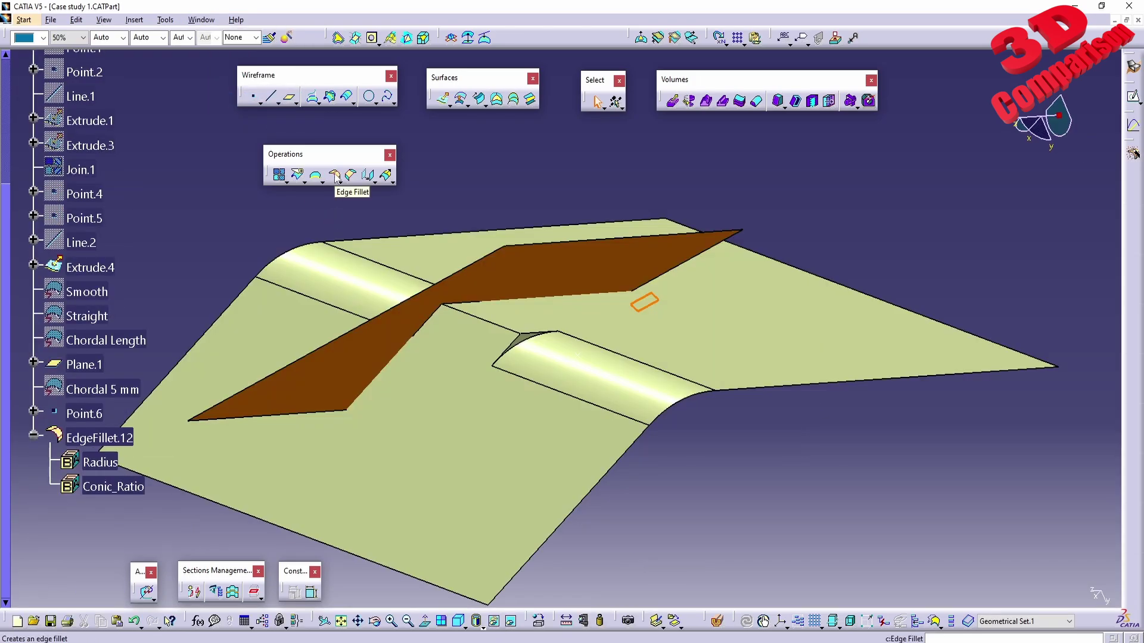
{"action": "middle_click_drag", "start_coordinate": [595, 185], "coordinate": [582, 296]}
{"action": "middle_click_drag", "start_coordinate": [633, 194], "coordinate": [545, 260]}
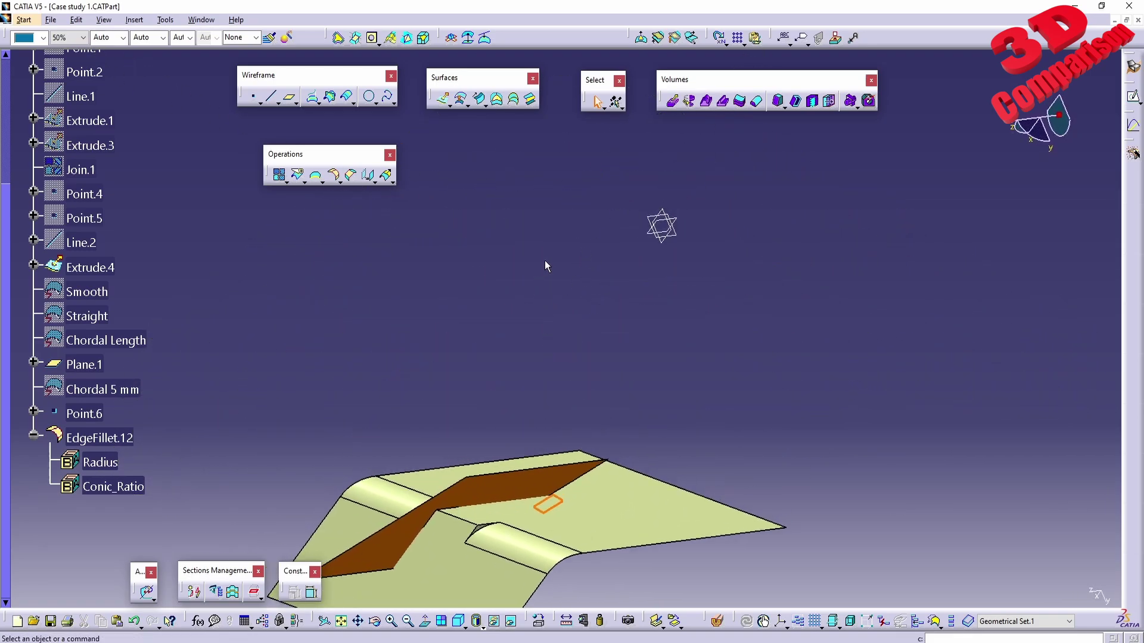
{"action": "left_click", "coordinate": [24, 19]}
{"action": "mouse_move", "coordinate": [138, 53]}
{"action": "left_click", "coordinate": [195, 50]}
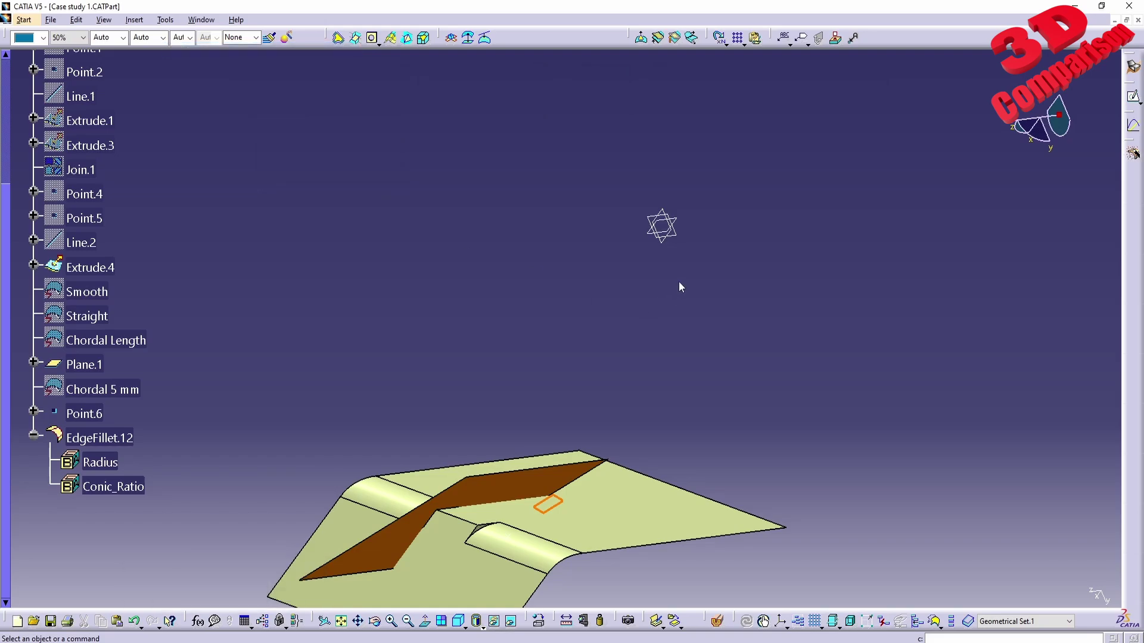
Sketch a rectangle about 46 by 50 mm on the zx plane with one corner at the origin, and exit the sketch
{"action": "left_click", "coordinate": [683, 223]}
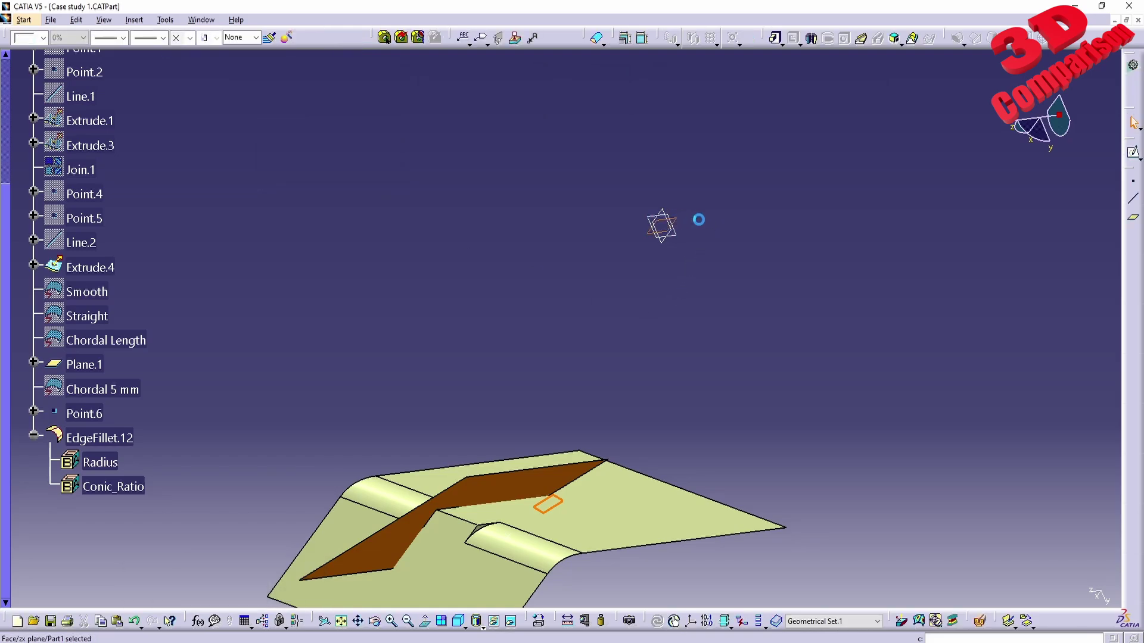
{"action": "left_click", "coordinate": [1133, 153]}
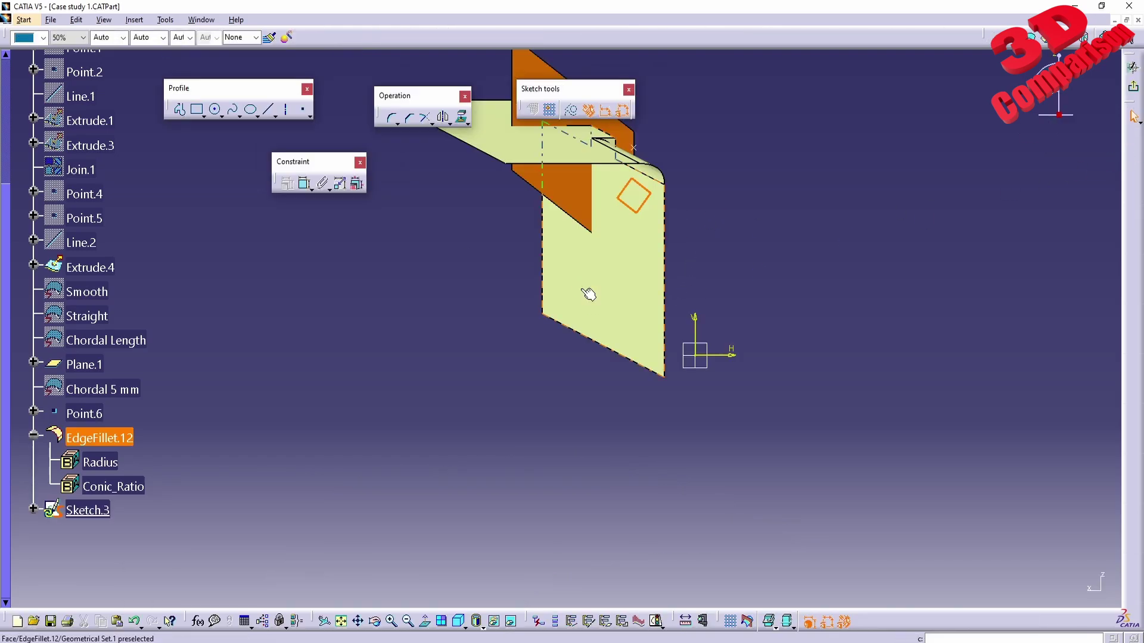
{"action": "left_click", "coordinate": [199, 111]}
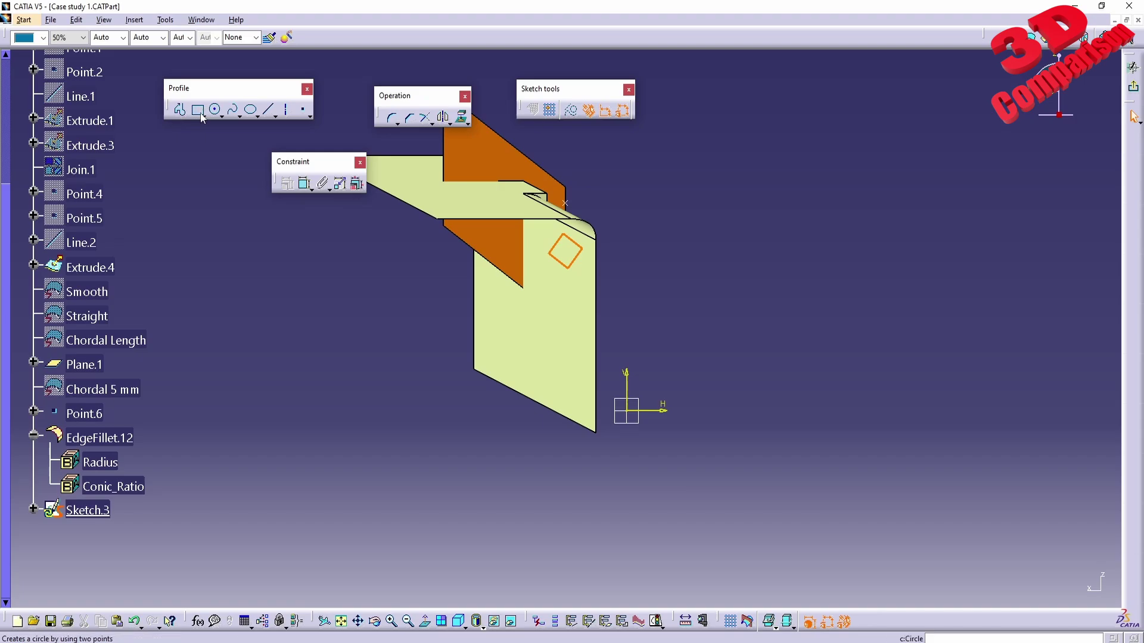
{"action": "left_click", "coordinate": [626, 411]}
{"action": "left_click", "coordinate": [766, 253]}
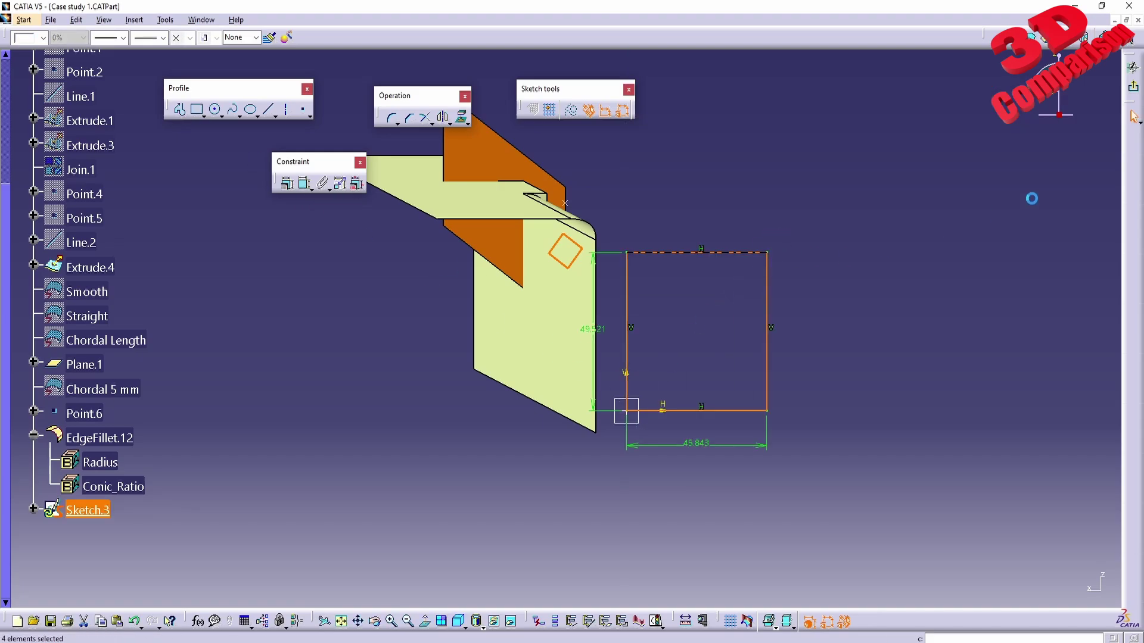
{"action": "left_click", "coordinate": [1132, 115]}
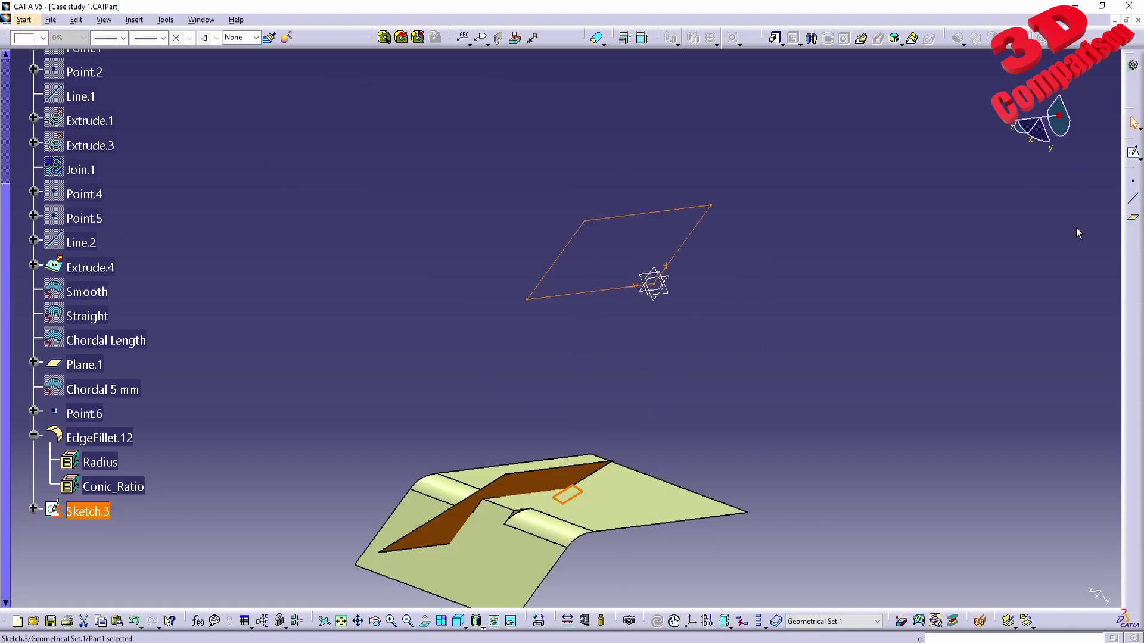
Pad the rectangle sketch into a solid block in the PartBody, keeping the default pad settings
{"action": "left_click", "coordinate": [777, 39]}
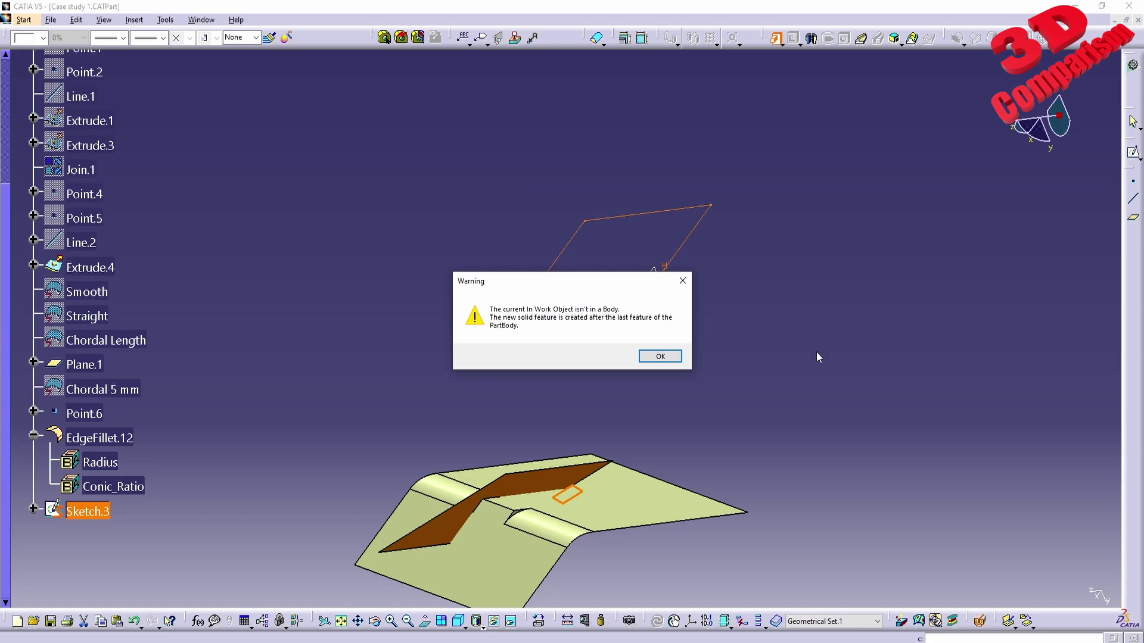
{"action": "left_click", "coordinate": [655, 357]}
{"action": "left_click", "coordinate": [1009, 586]}
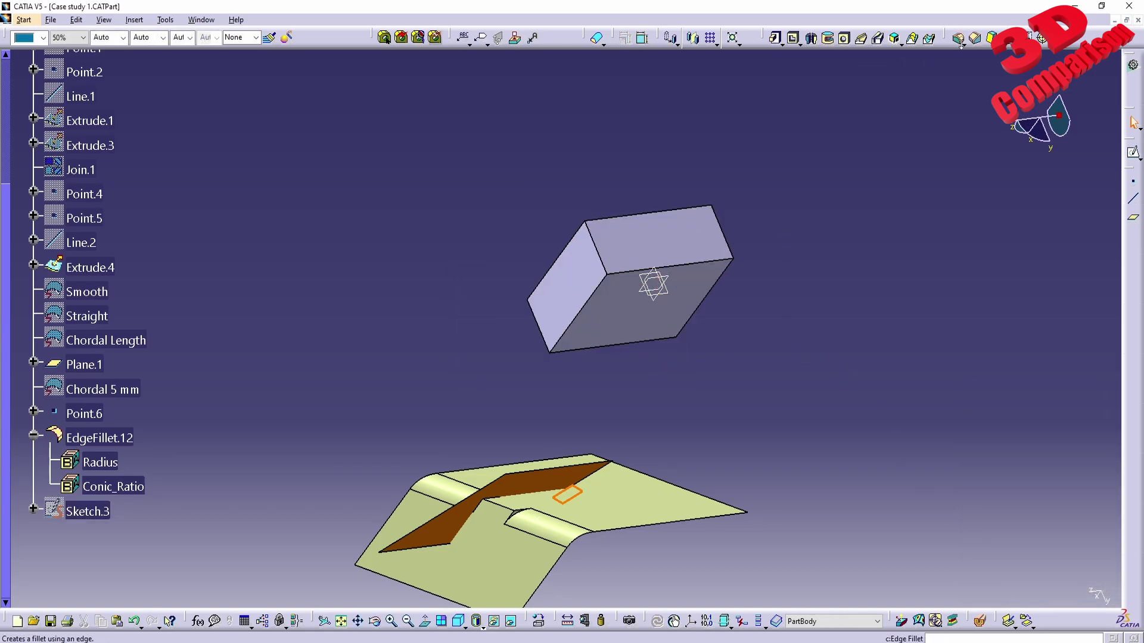
Fillet the block's upper front edge with a constant 5 mm radius, tangency propagation and a conic parameter of 0.5
{"action": "left_click", "coordinate": [958, 39]}
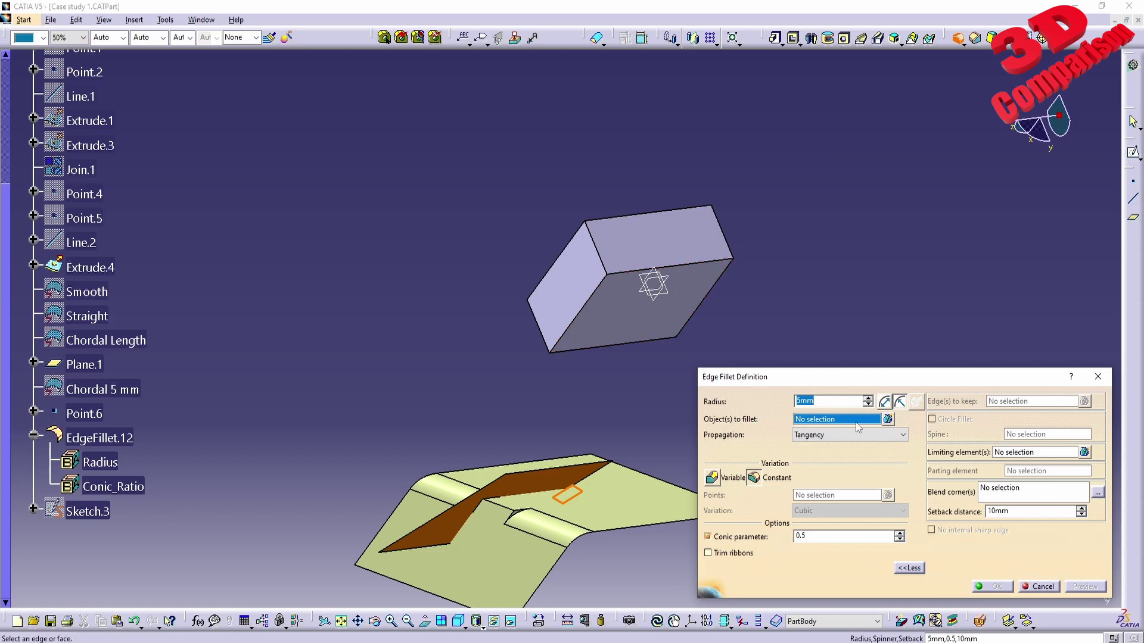
{"action": "left_click", "coordinate": [910, 568]}
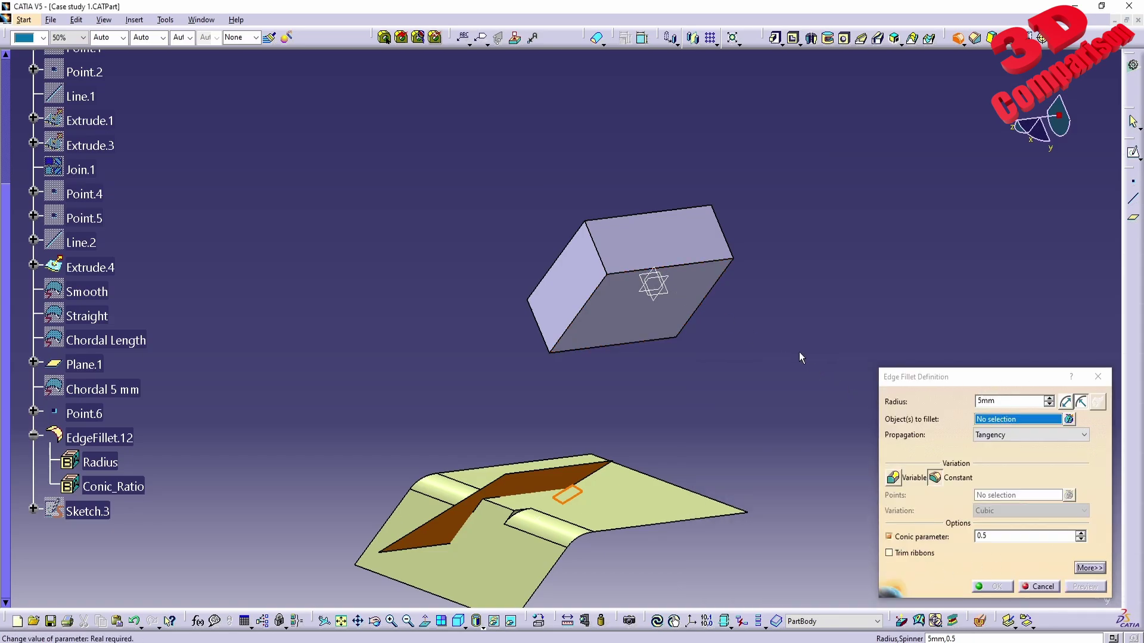
{"action": "middle_click_drag", "start_coordinate": [750, 471], "coordinate": [596, 369]}
{"action": "left_click", "coordinate": [634, 401]}
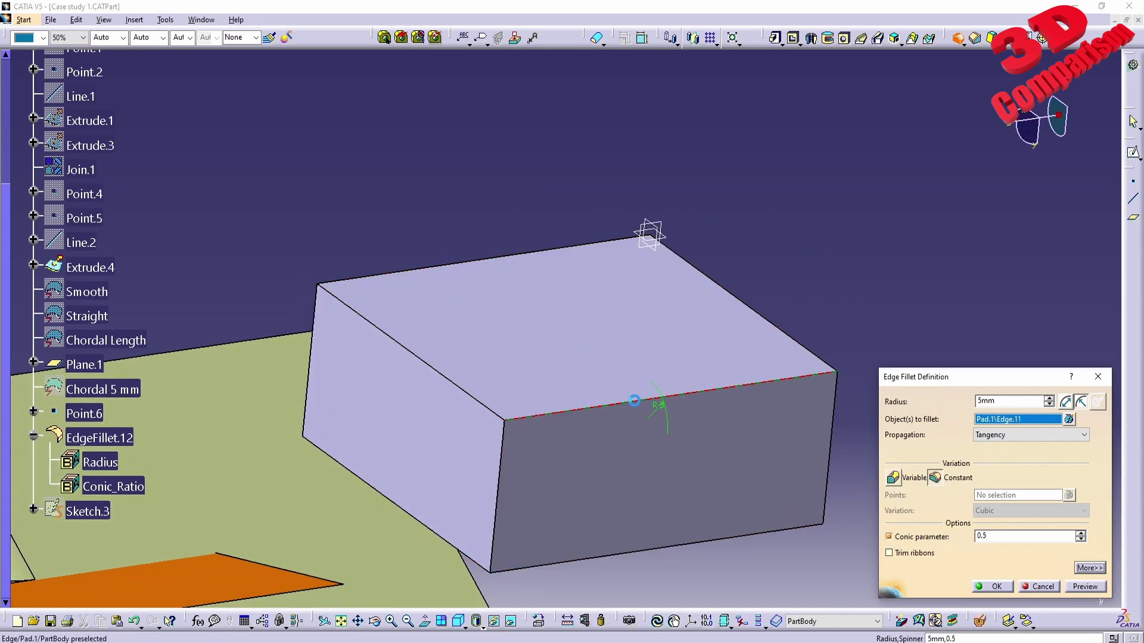
{"action": "middle_click_drag", "start_coordinate": [665, 459], "coordinate": [651, 368]}
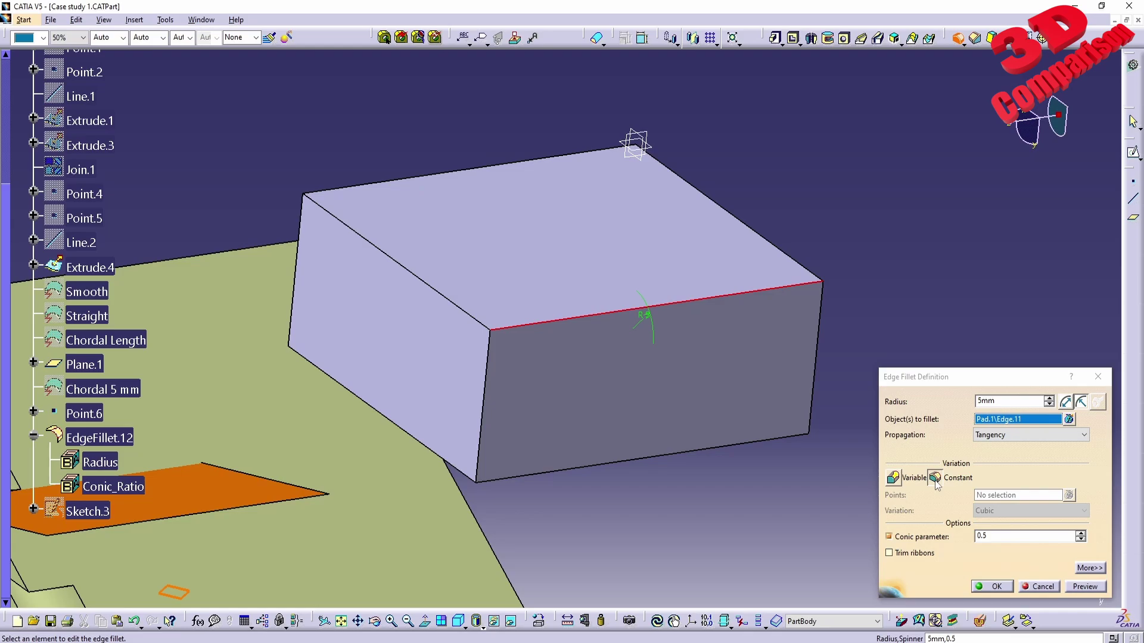
{"action": "left_click", "coordinate": [992, 587]}
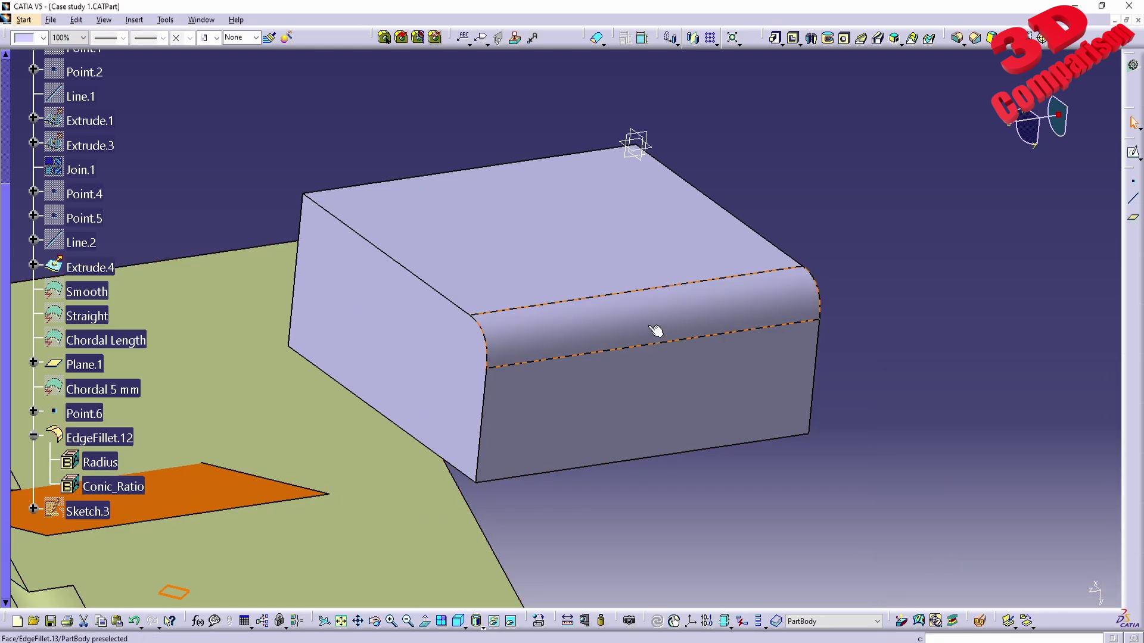
Locate the block's edge fillet in the specification tree, reopen its definition, try the Trim ribbons option, and accept the definition
{"action": "right_click", "coordinate": [649, 326]}
{"action": "left_click", "coordinate": [674, 336]}
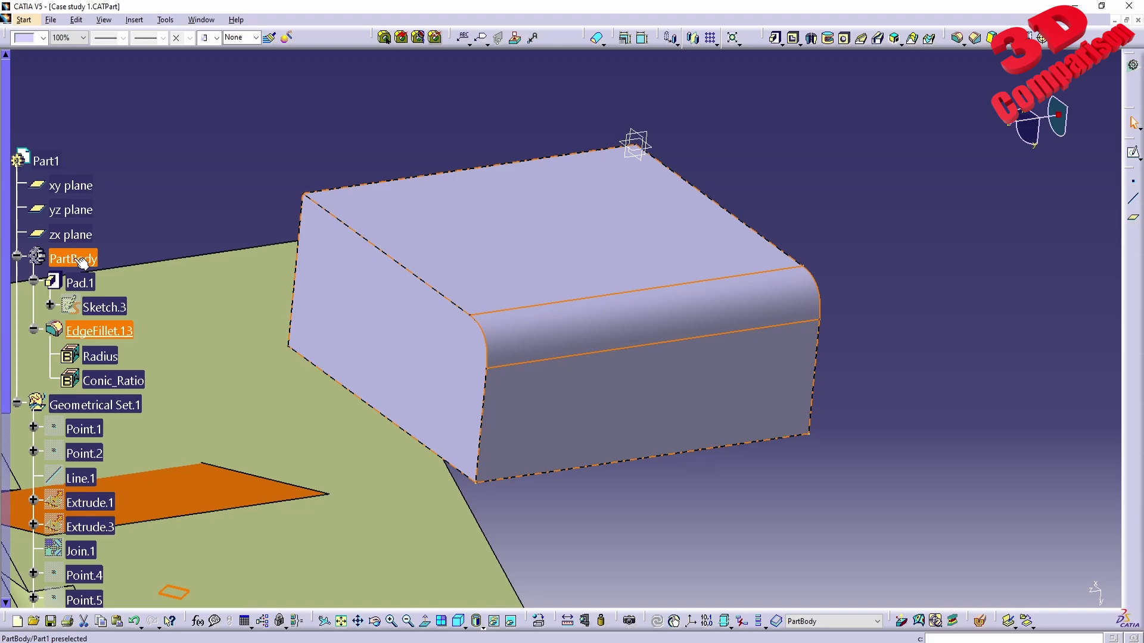
{"action": "left_click", "coordinate": [90, 332]}
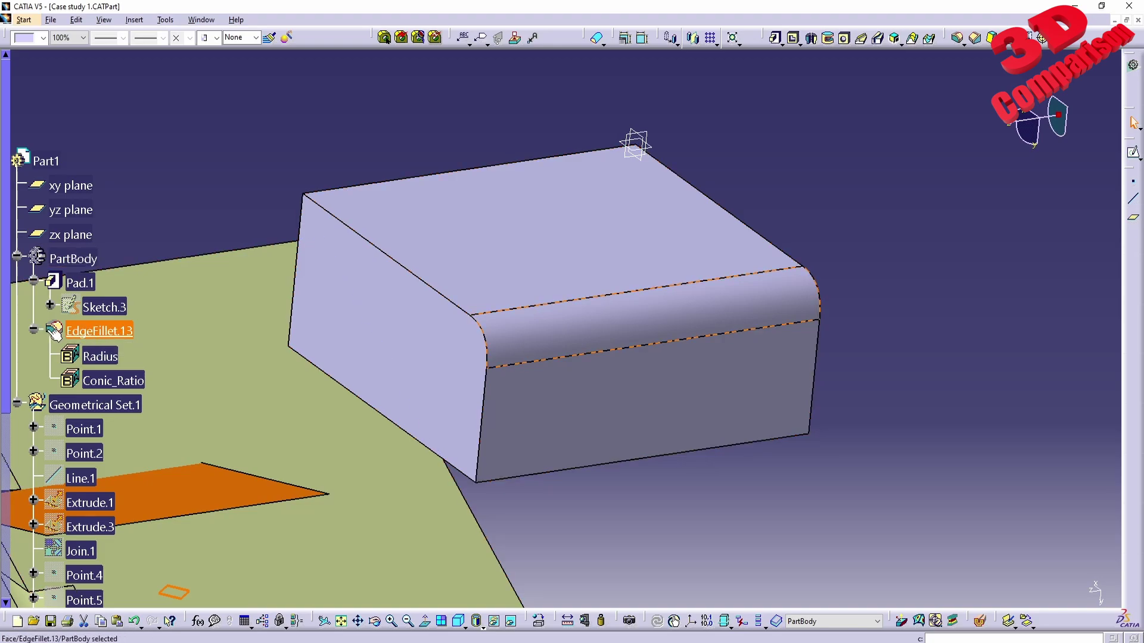
{"action": "double_click", "coordinate": [104, 332]}
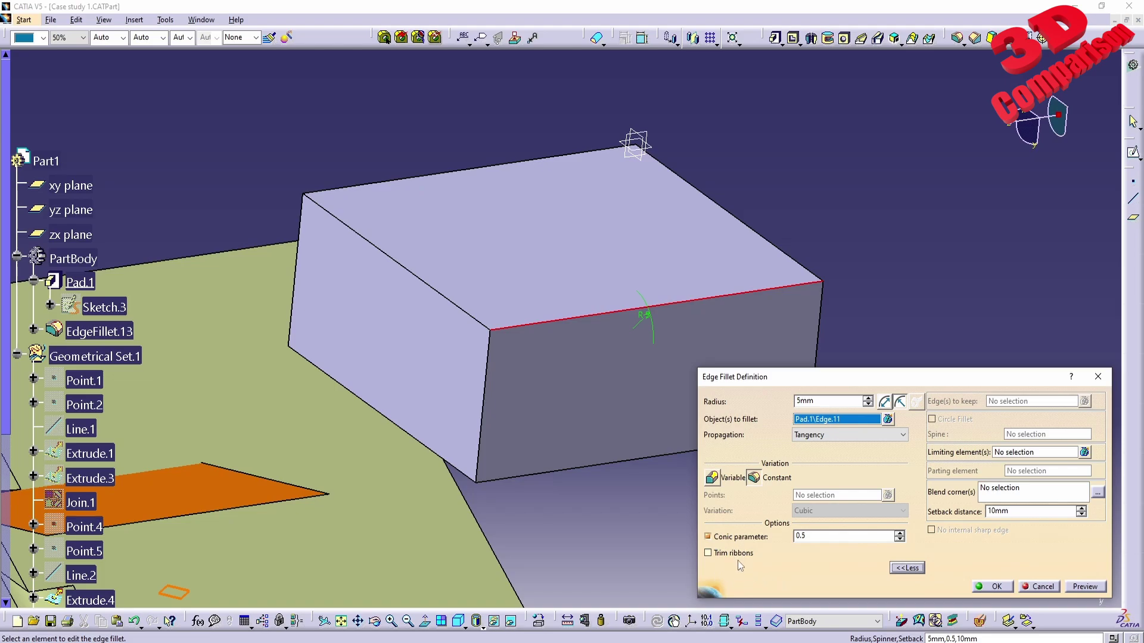
{"action": "left_click", "coordinate": [734, 555]}
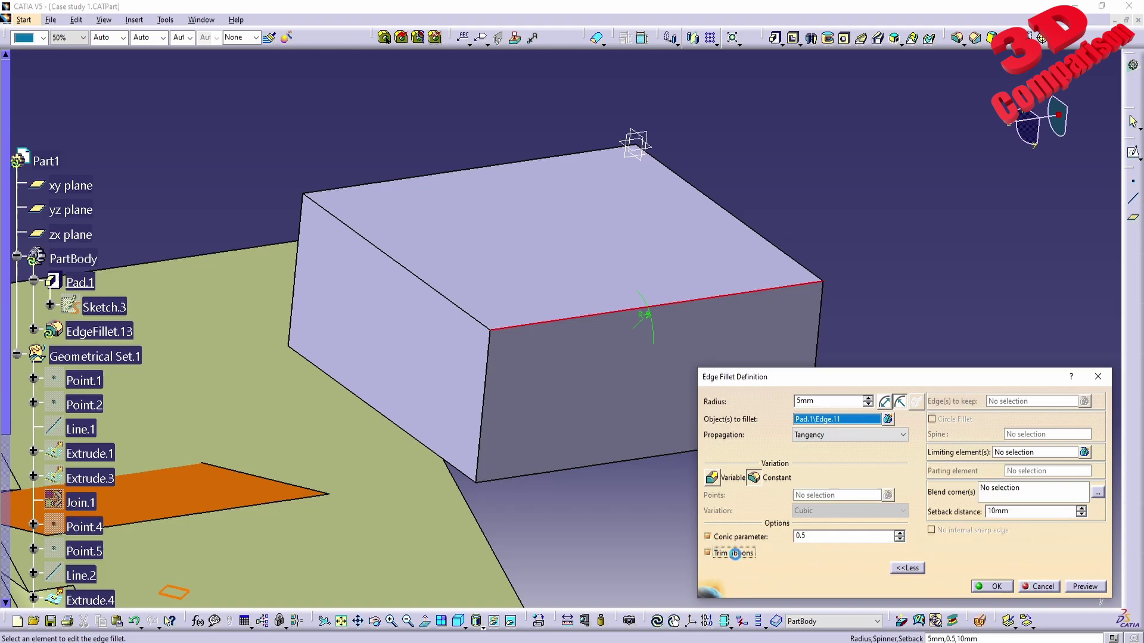
{"action": "left_click", "coordinate": [749, 560]}
{"action": "left_click", "coordinate": [994, 586]}
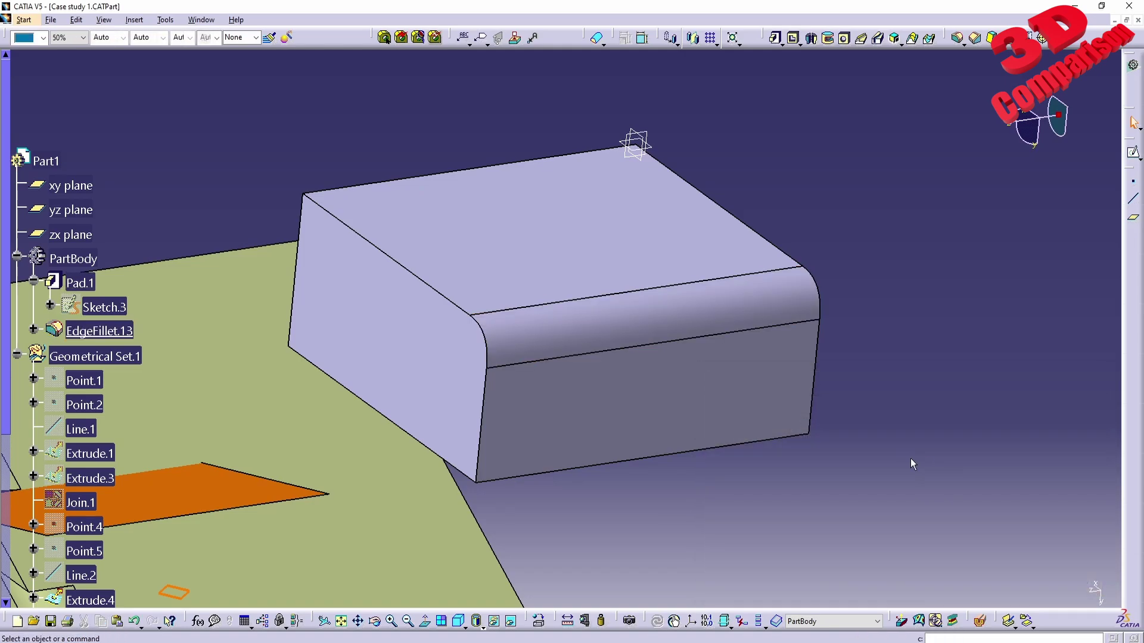
Bring both the filleted block and the surface model into view and activate the Generative Shape Design workbench
{"action": "middle_click_drag", "start_coordinate": [467, 463], "coordinate": [641, 448]}
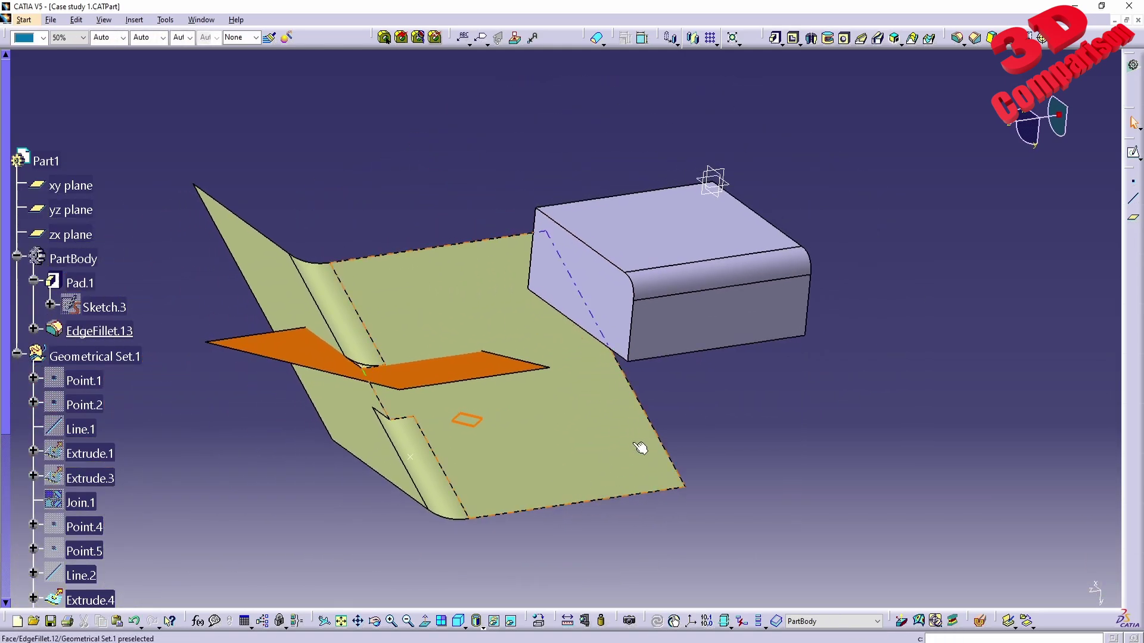
{"action": "left_click", "coordinate": [30, 20]}
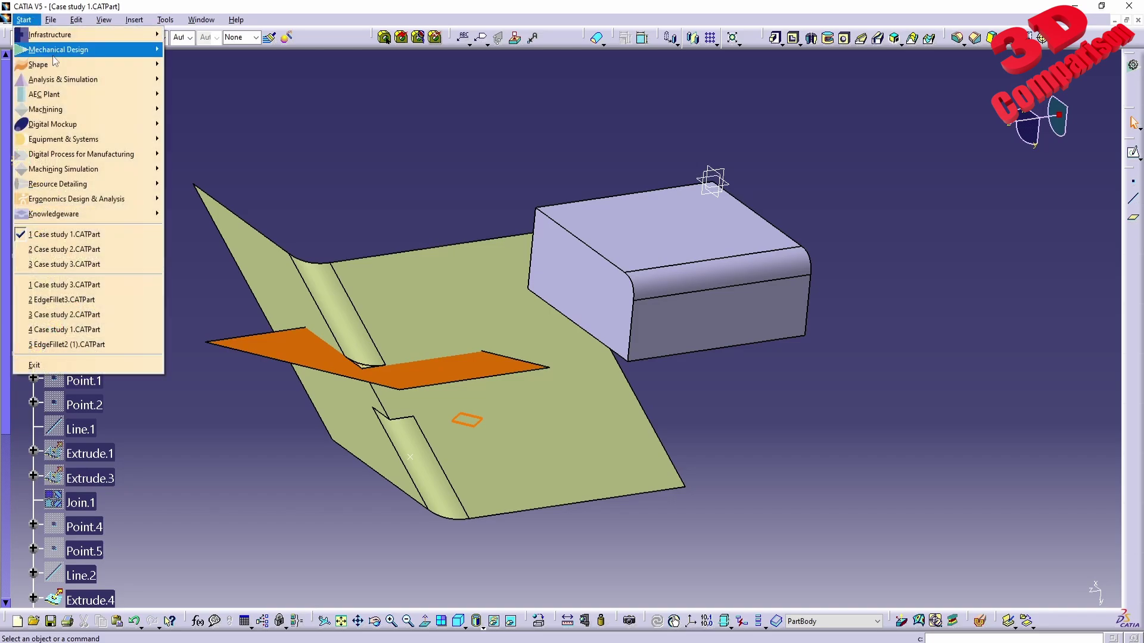
{"action": "mouse_move", "coordinate": [51, 65]}
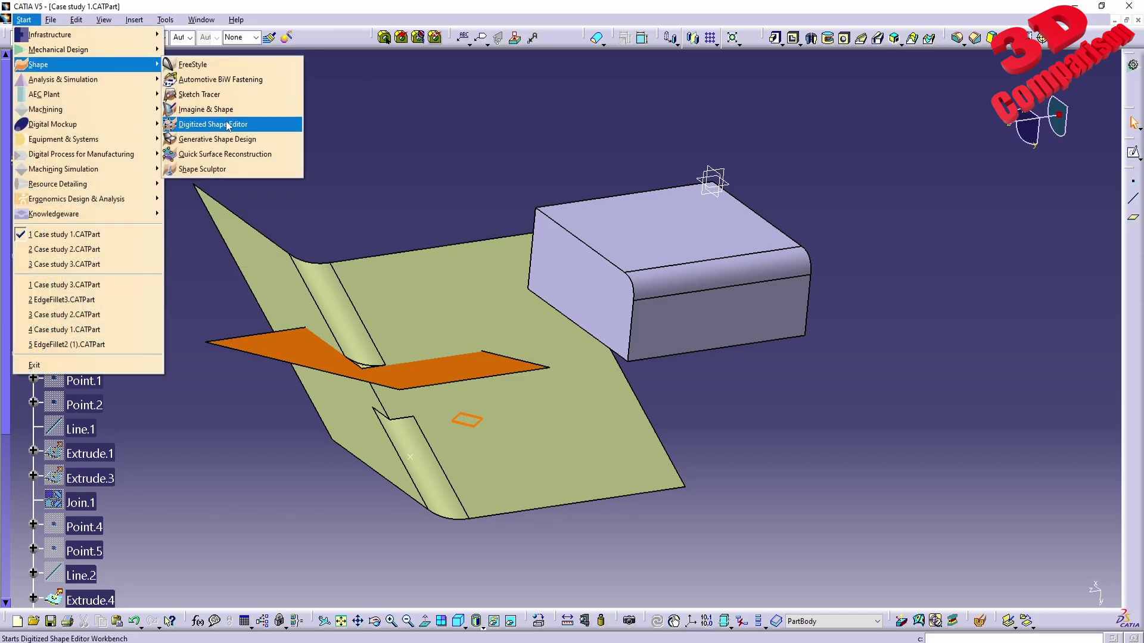
{"action": "left_click", "coordinate": [227, 139]}
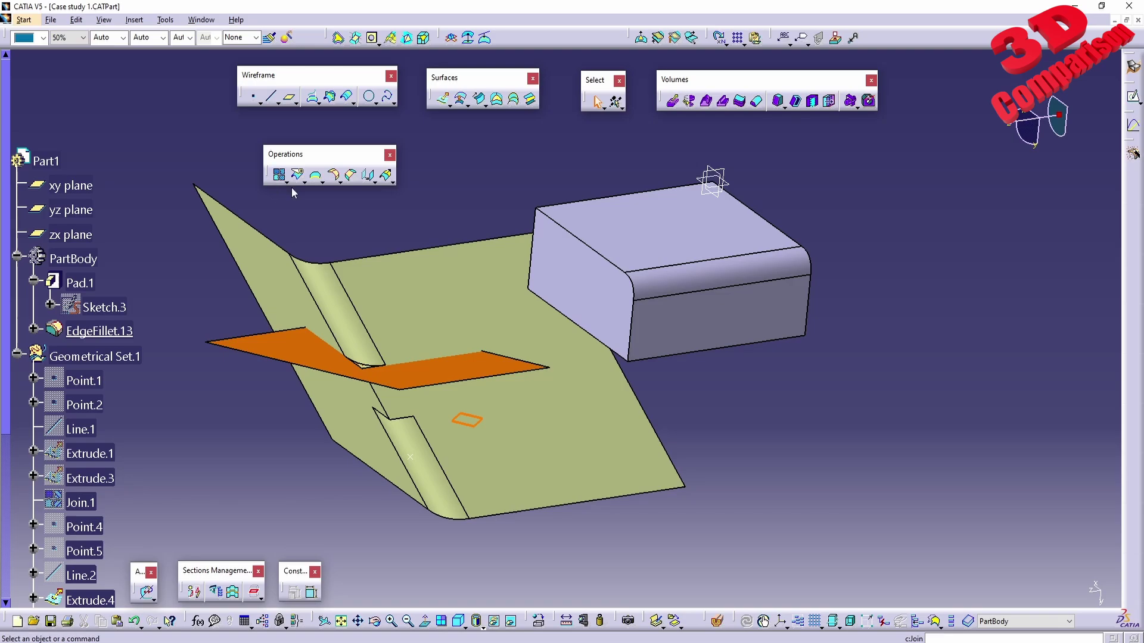
Look through the surface operation commands and examine which fillet commands are offered, including Shape Fillet and Styling Fillet
{"action": "left_click", "coordinate": [287, 182]}
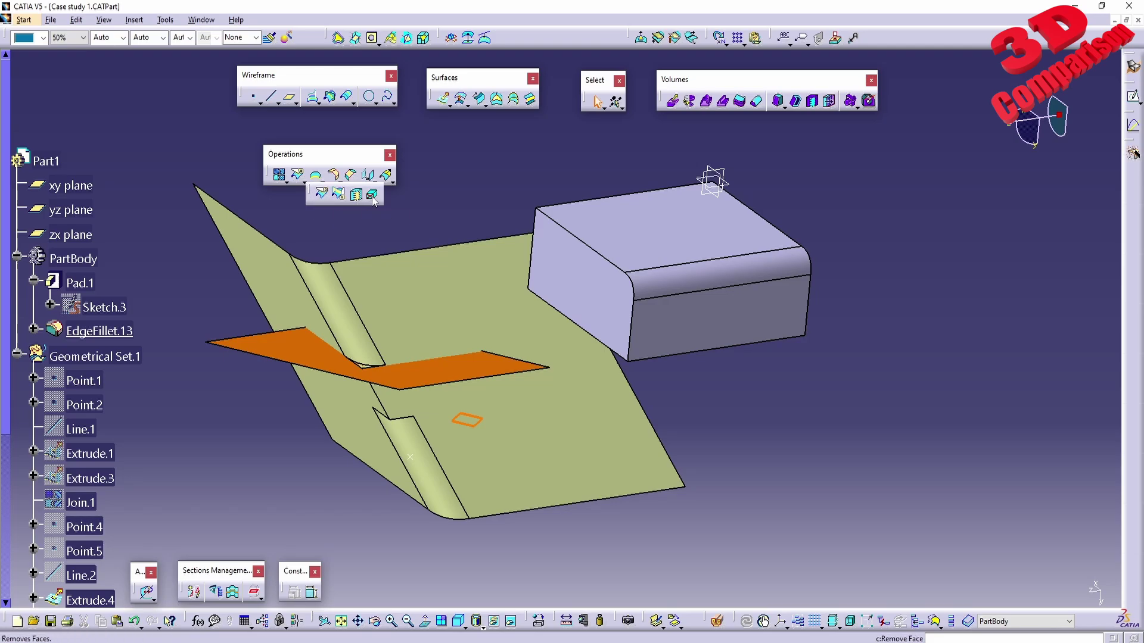
{"action": "left_click", "coordinate": [323, 181]}
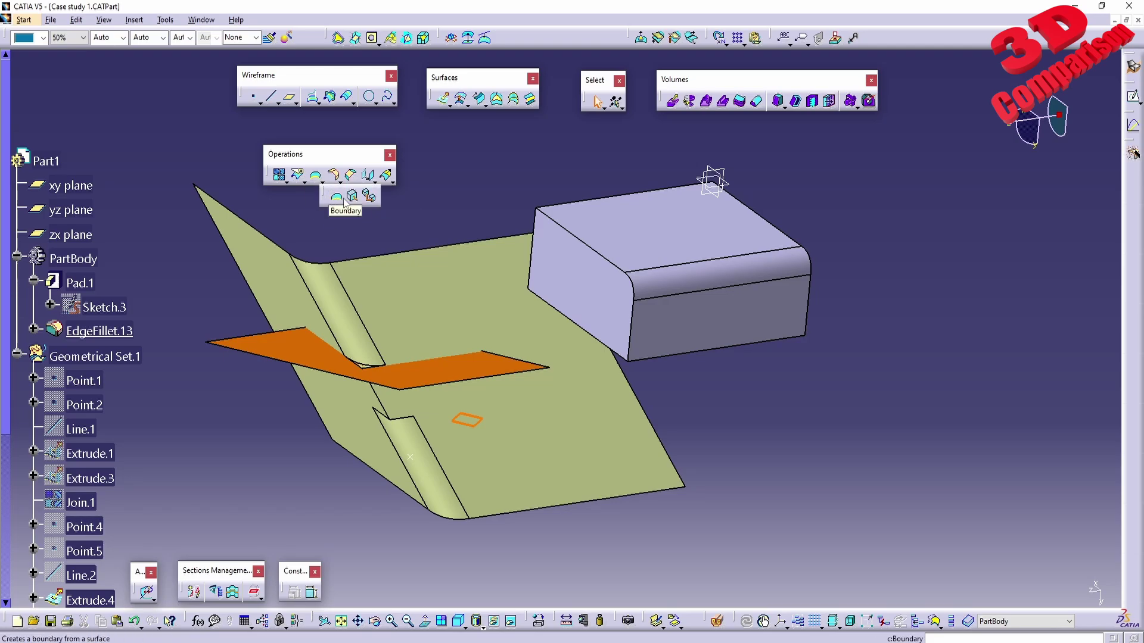
{"action": "left_click", "coordinate": [339, 181]}
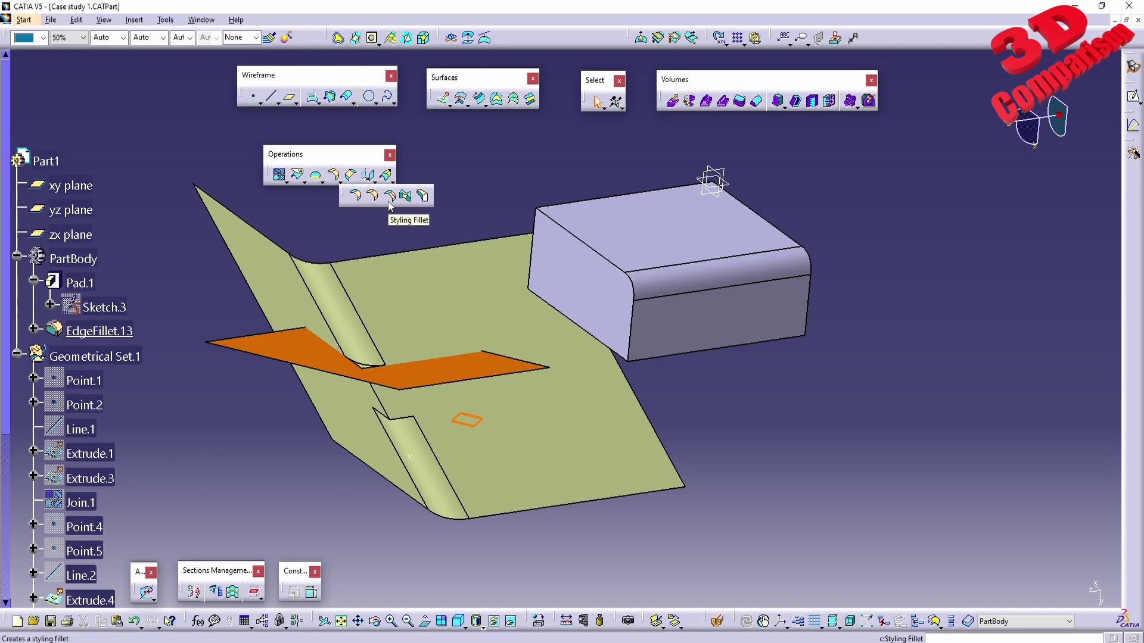
{"action": "mouse_move", "coordinate": [586, 591]}
{"action": "left_mouse_down"}
{"action": "mouse_move", "coordinate": [122, 299]}
{"action": "mouse_move", "coordinate": [27, 266]}
{"action": "left_mouse_up"}
{"action": "left_click_drag", "start_coordinate": [754, 592], "coordinate": [1074, 321]}
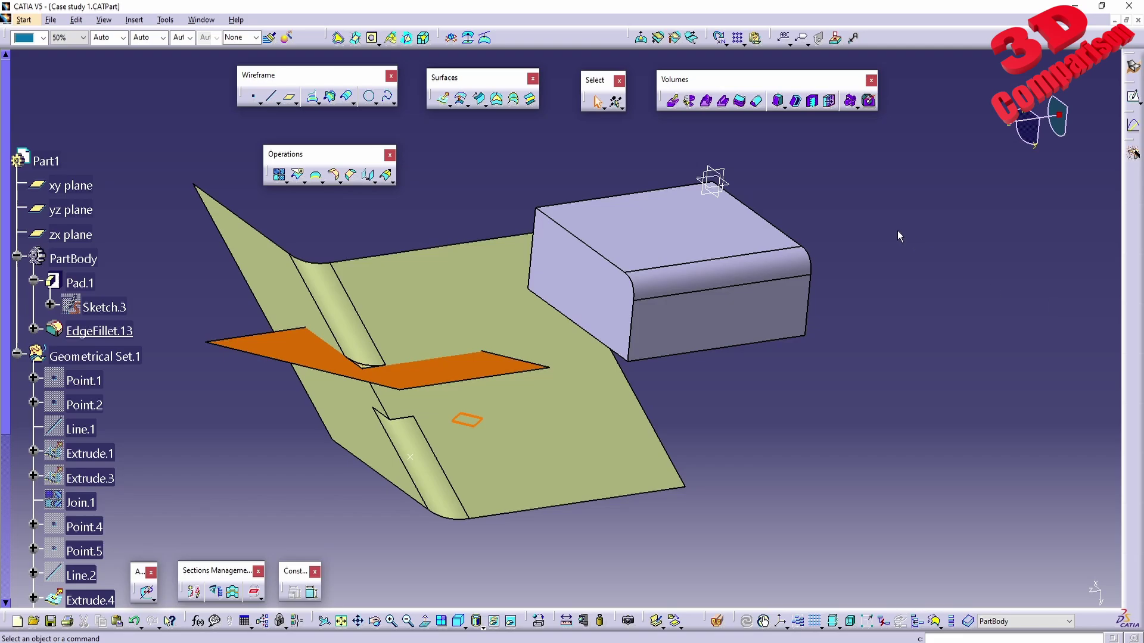
{"action": "left_click", "coordinate": [337, 180]}
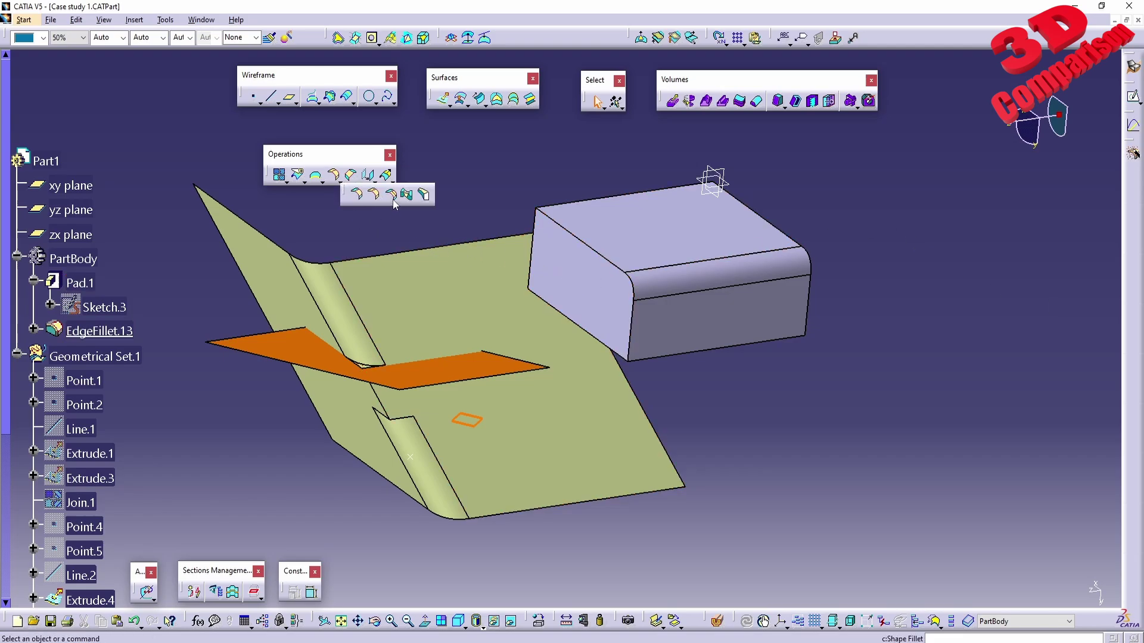